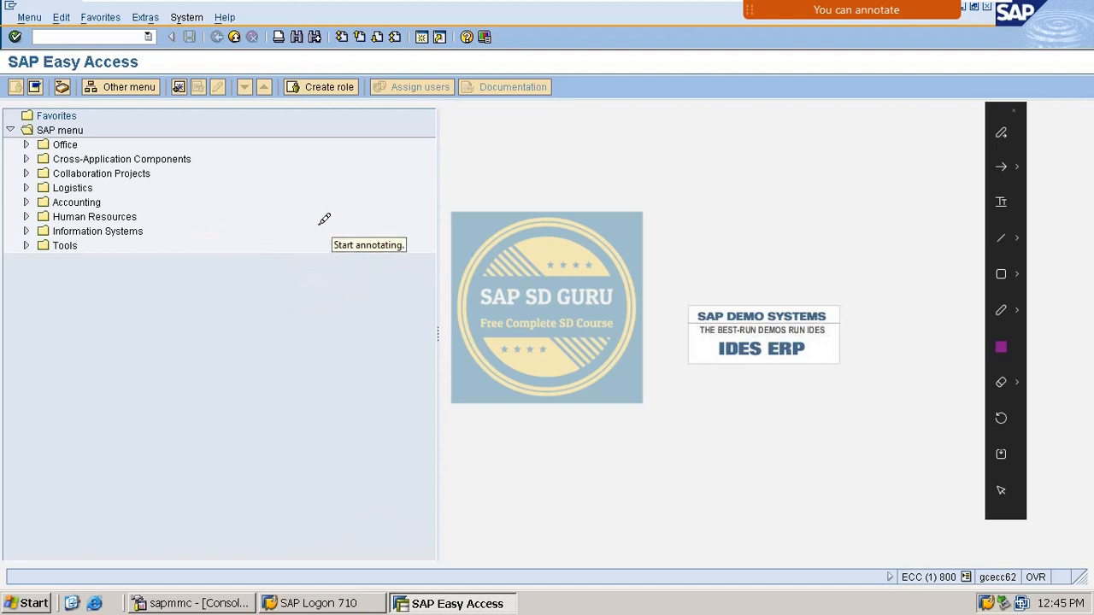
Step: Sketch a ticked box labelled "Payer" over the start screen with the annotation pen, and end the annotation
{"action": "left_click_drag", "start_coordinate": [301, 193], "coordinate": [313, 269]}
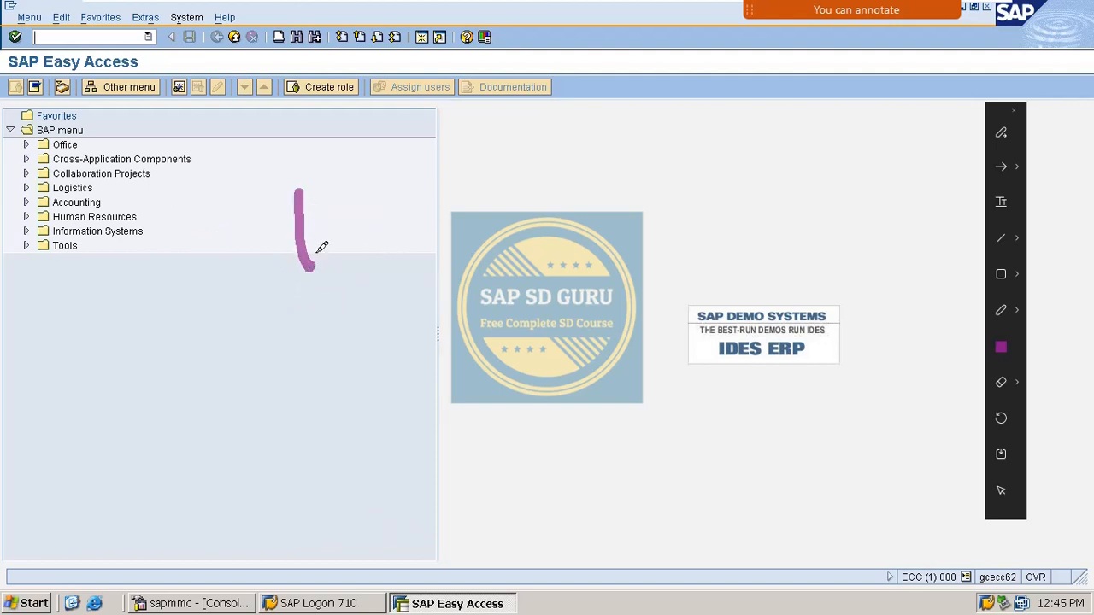
{"action": "mouse_move", "coordinate": [306, 193]}
{"action": "left_mouse_down"}
{"action": "mouse_move", "coordinate": [395, 243]}
{"action": "mouse_move", "coordinate": [321, 256]}
{"action": "left_mouse_up"}
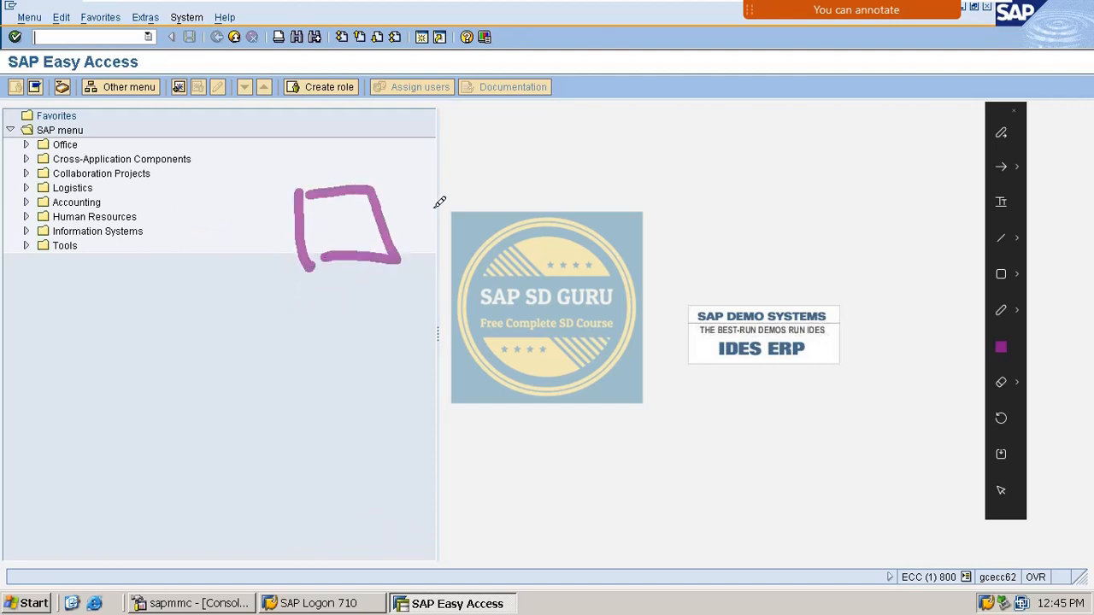
{"action": "mouse_move", "coordinate": [455, 204]}
{"action": "left_mouse_down"}
{"action": "mouse_move", "coordinate": [471, 219]}
{"action": "mouse_move", "coordinate": [501, 159]}
{"action": "mouse_move", "coordinate": [475, 212]}
{"action": "left_mouse_up"}
{"action": "left_click_drag", "start_coordinate": [535, 190], "coordinate": [546, 232]}
{"action": "mouse_move", "coordinate": [556, 183]}
{"action": "left_mouse_down"}
{"action": "mouse_move", "coordinate": [584, 203]}
{"action": "mouse_move", "coordinate": [588, 243]}
{"action": "mouse_move", "coordinate": [619, 181]}
{"action": "mouse_move", "coordinate": [674, 174]}
{"action": "mouse_move", "coordinate": [713, 190]}
{"action": "mouse_move", "coordinate": [771, 154]}
{"action": "left_mouse_up"}
{"action": "left_click_drag", "start_coordinate": [234, 222], "coordinate": [435, 109]}
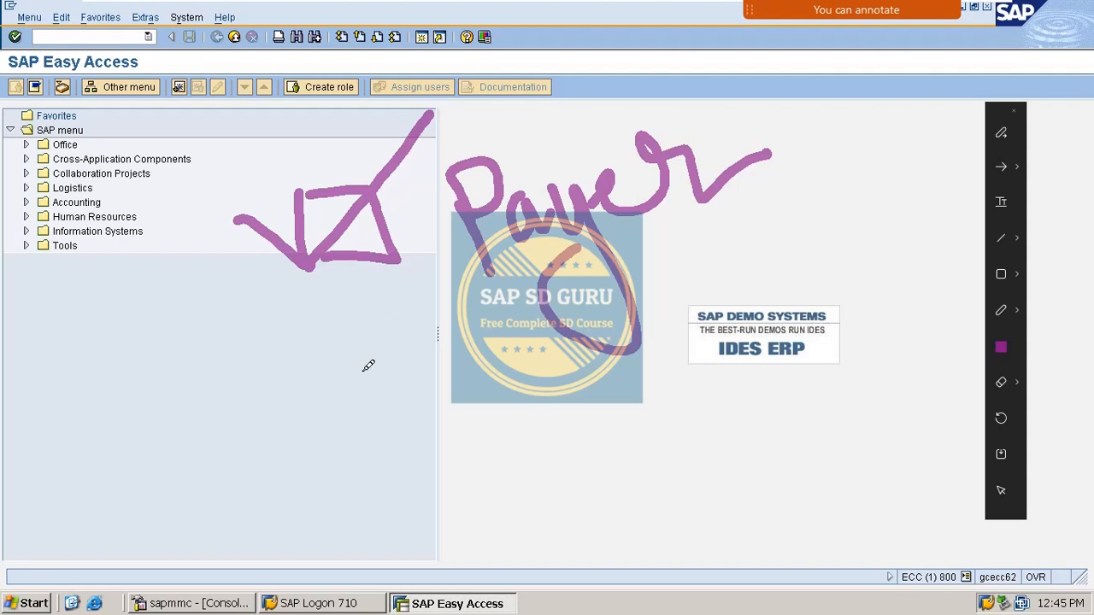
{"action": "key", "text": "Escape"}
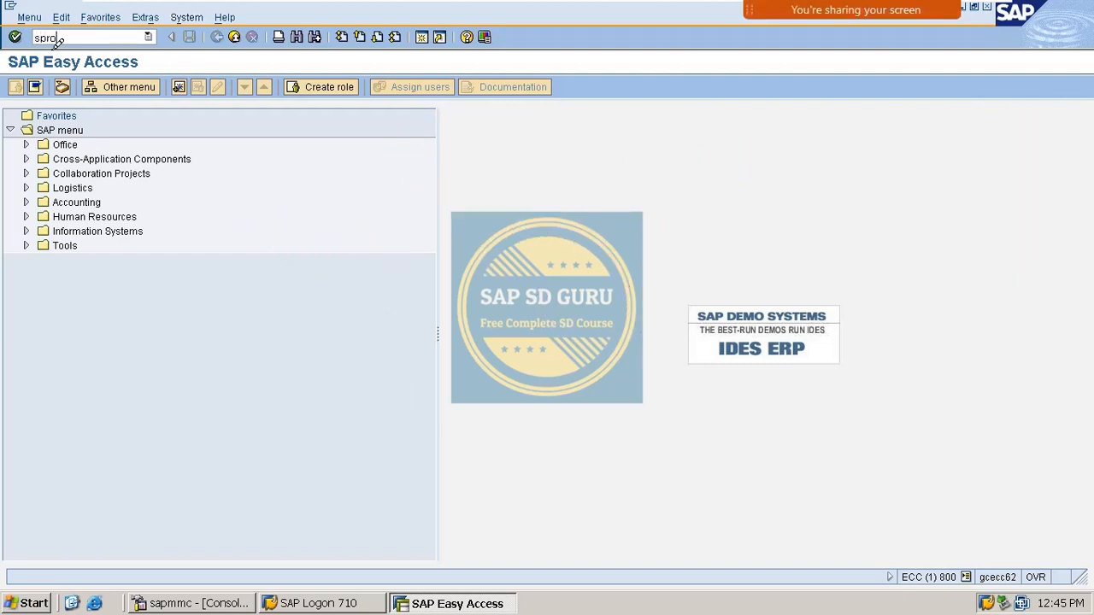
Step: Run transaction spro, open the SAP Reference IMG and expand Sales and Distribution down to Basic Functions
{"action": "key", "text": "Return"}
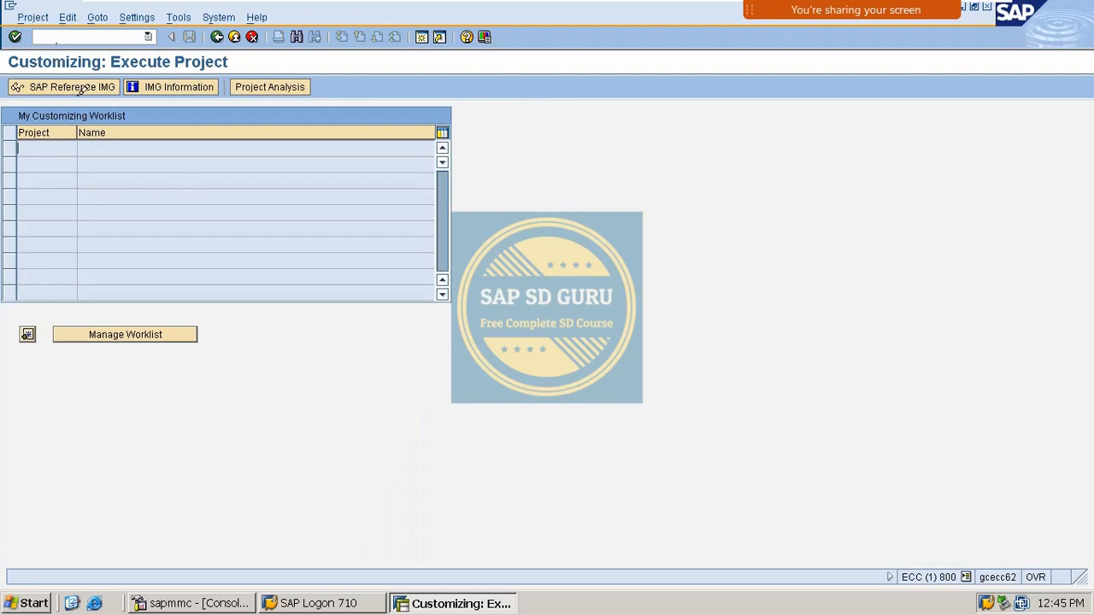
{"action": "left_click", "coordinate": [72, 87]}
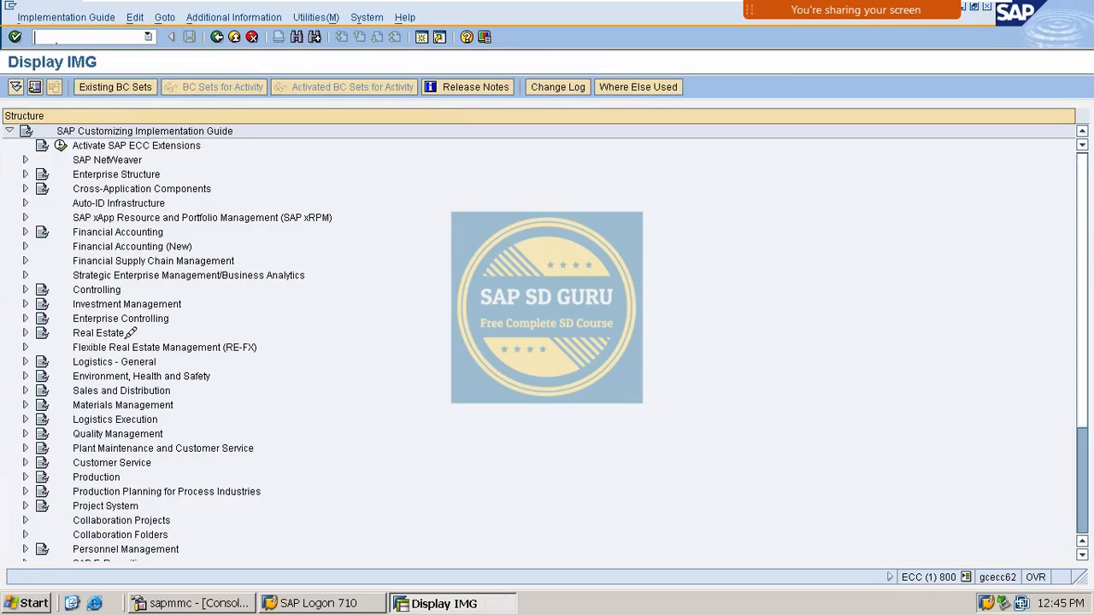
{"action": "left_click", "coordinate": [24, 391]}
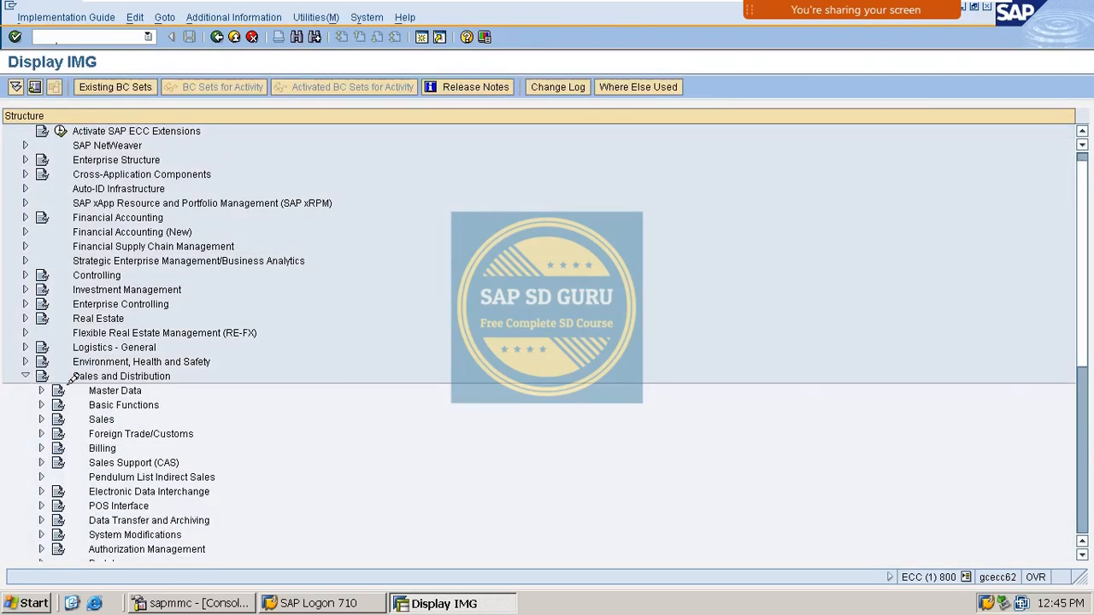
{"action": "scroll", "coordinate": [246, 388], "scroll_direction": "down", "scroll_amount": 4}
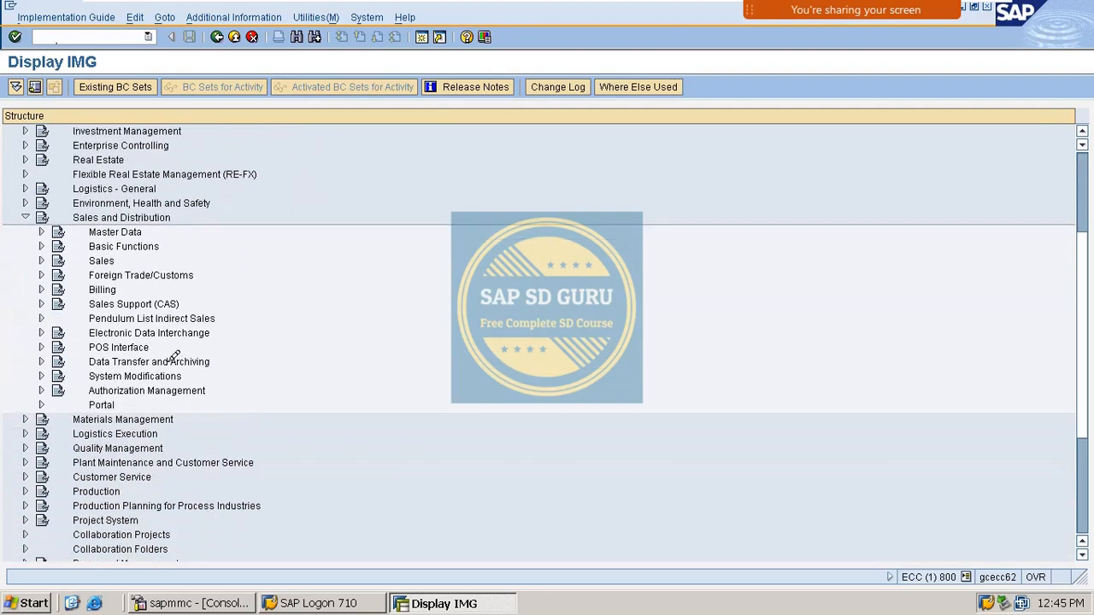
{"action": "left_click", "coordinate": [41, 245]}
{"action": "scroll", "coordinate": [213, 376], "scroll_direction": "down", "scroll_amount": 3}
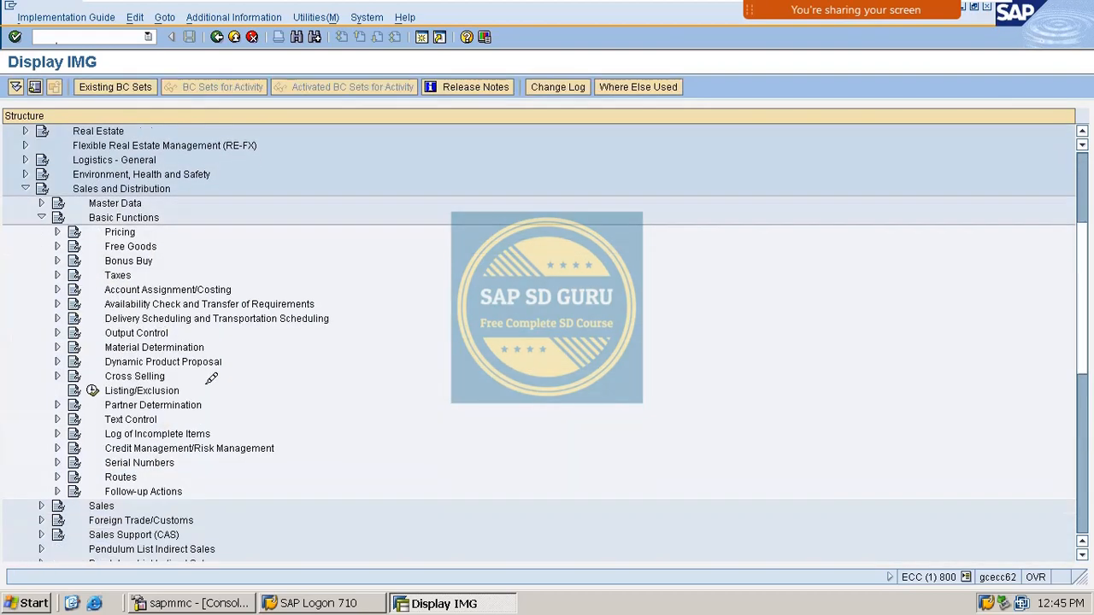
Step: Open the Define Automatic Credit Control activity under Credit Management/Risk Management > Credit Management
{"action": "left_click", "coordinate": [58, 376]}
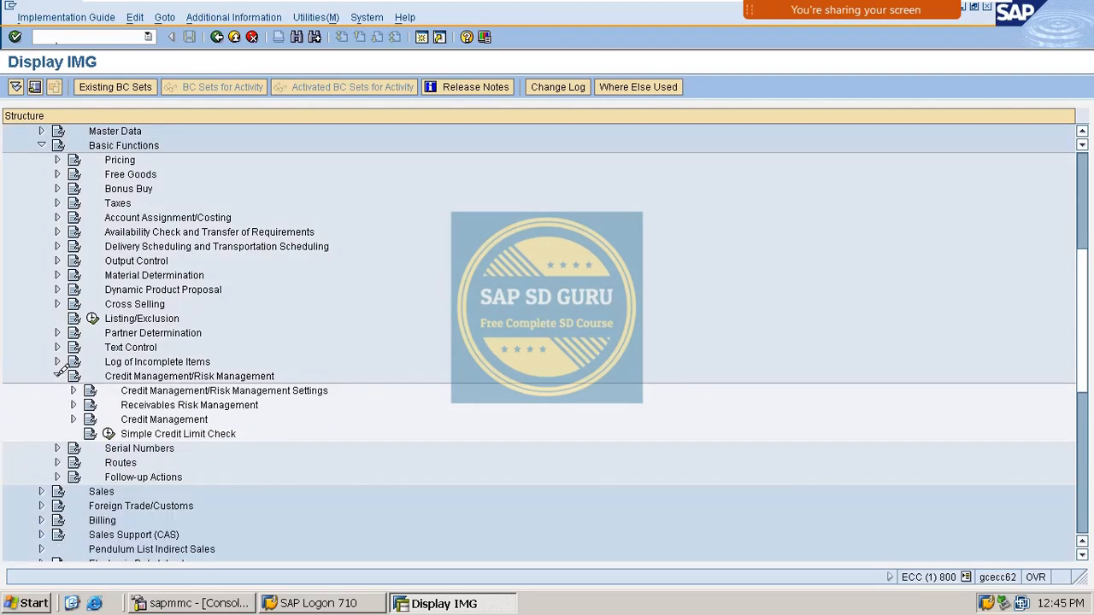
{"action": "scroll", "coordinate": [57, 376], "scroll_direction": "down", "scroll_amount": 2}
{"action": "left_click", "coordinate": [73, 362]}
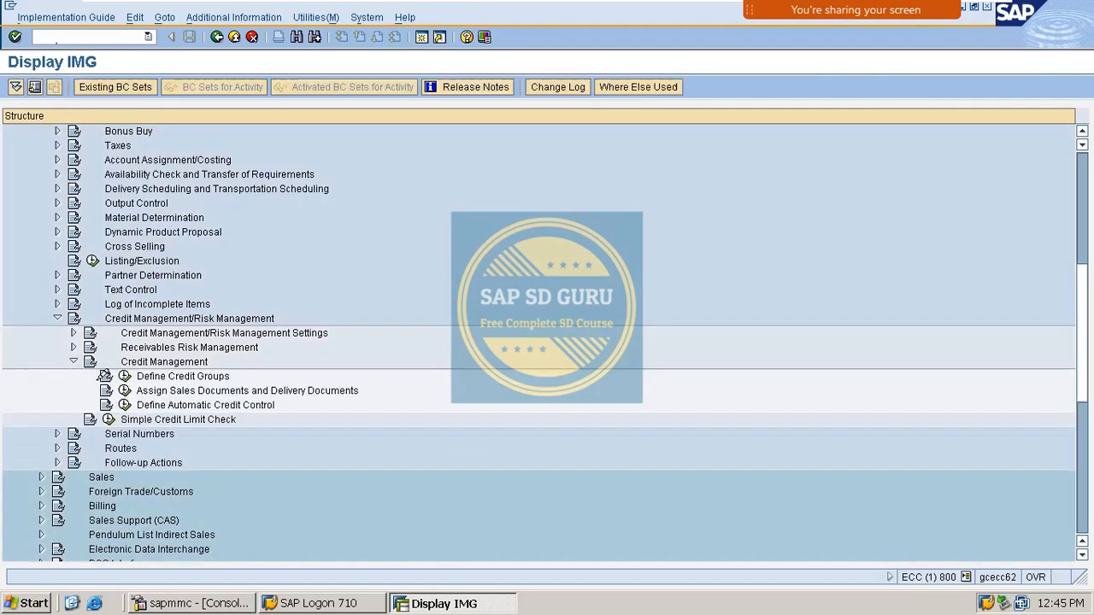
{"action": "left_click", "coordinate": [124, 405]}
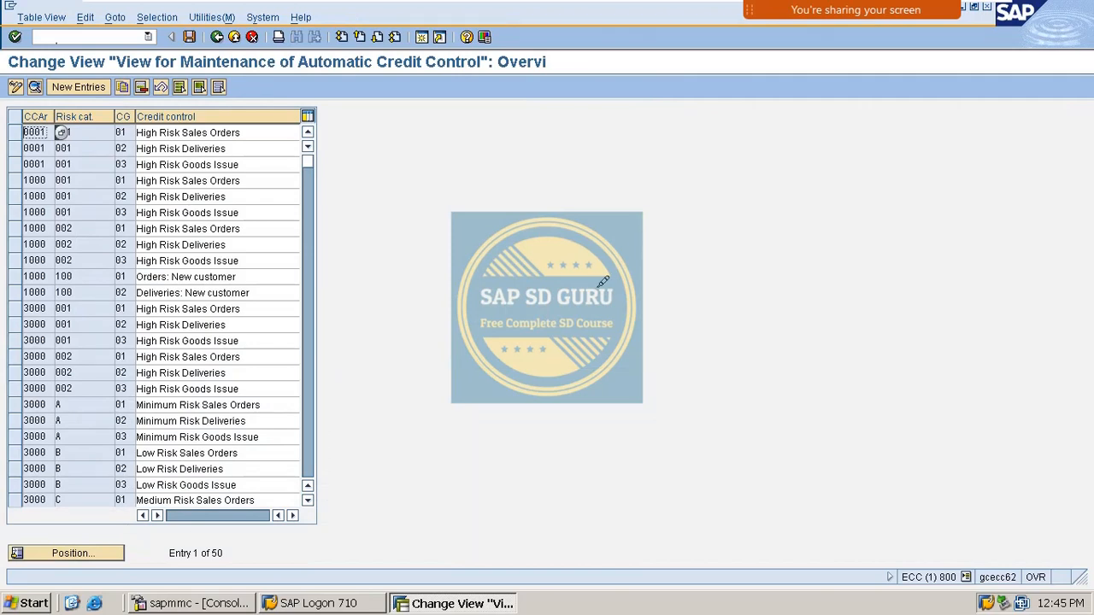
Step: Position the automatic credit control list at credit control area M100 and open that entry's detail view
{"action": "left_click", "coordinate": [94, 553]}
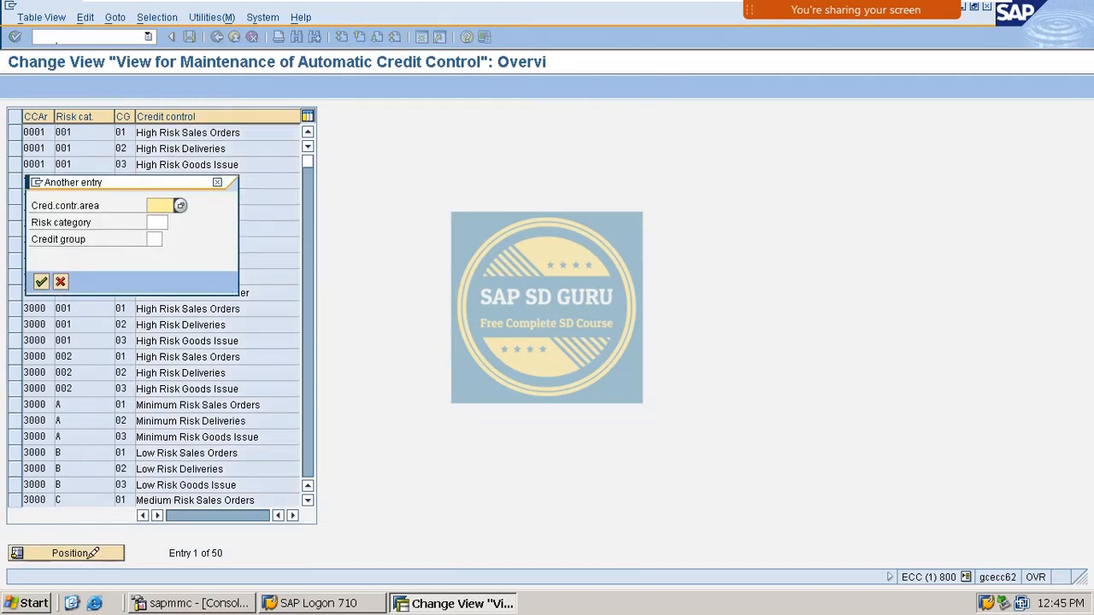
{"action": "type", "text": "M100"}
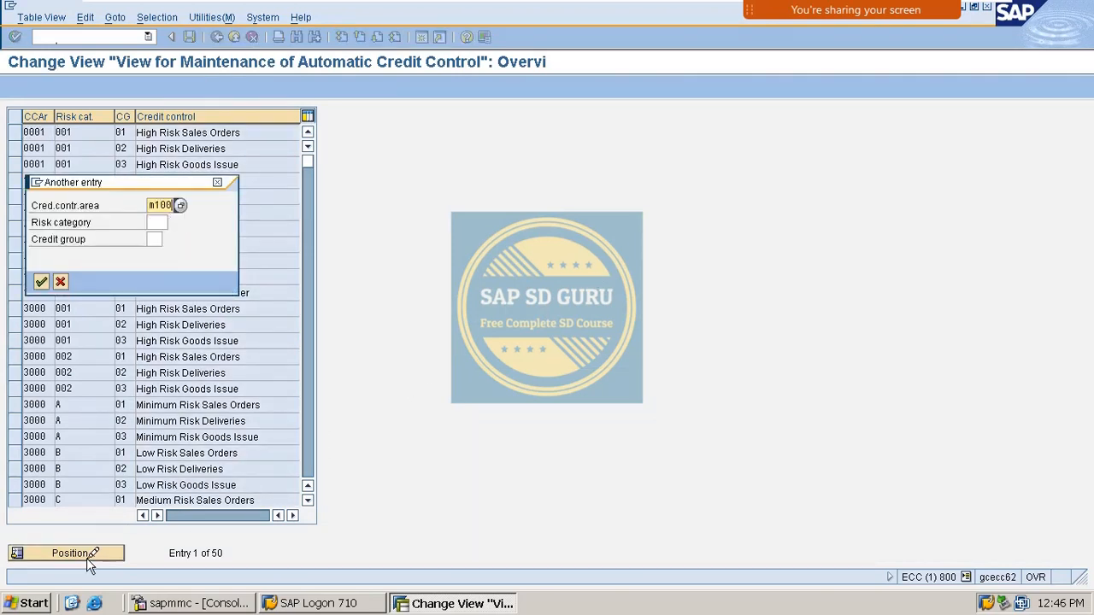
{"action": "key", "text": "Return"}
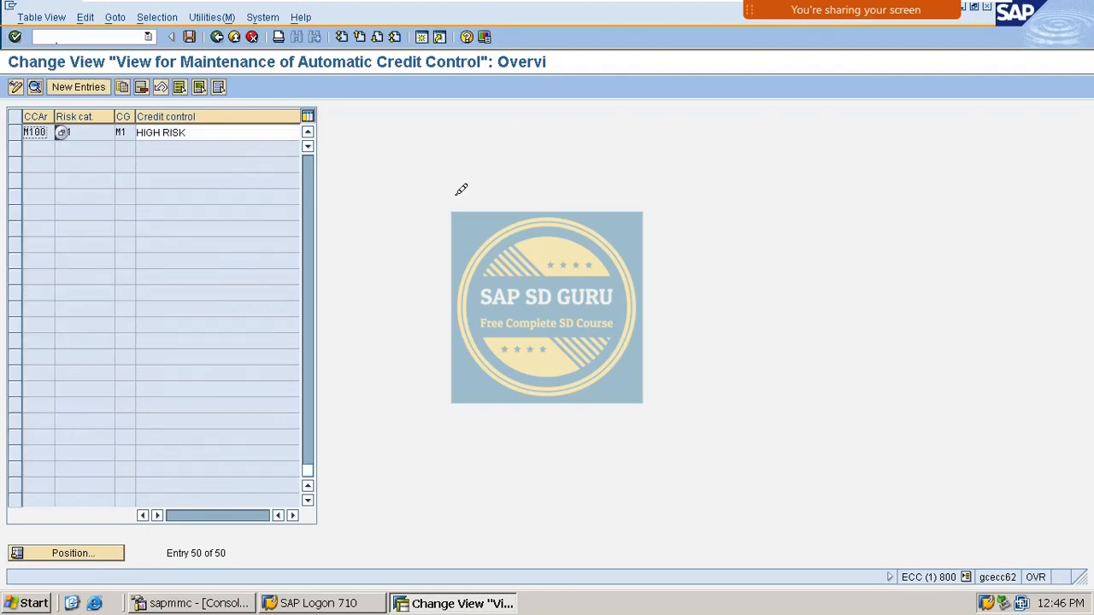
{"action": "double_click", "coordinate": [33, 130]}
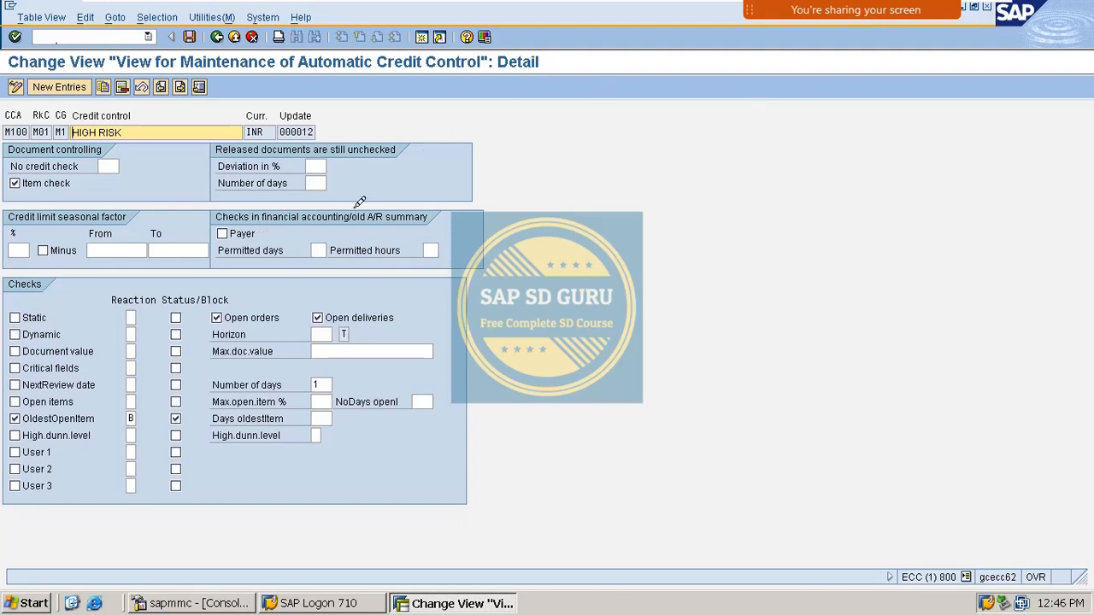
Step: Start annotating the shared screen and mark the Payer checkbox with a freehand tick and a surrounding frame
{"action": "mouse_move", "coordinate": [854, 10]}
{"action": "left_click", "coordinate": [990, 24]}
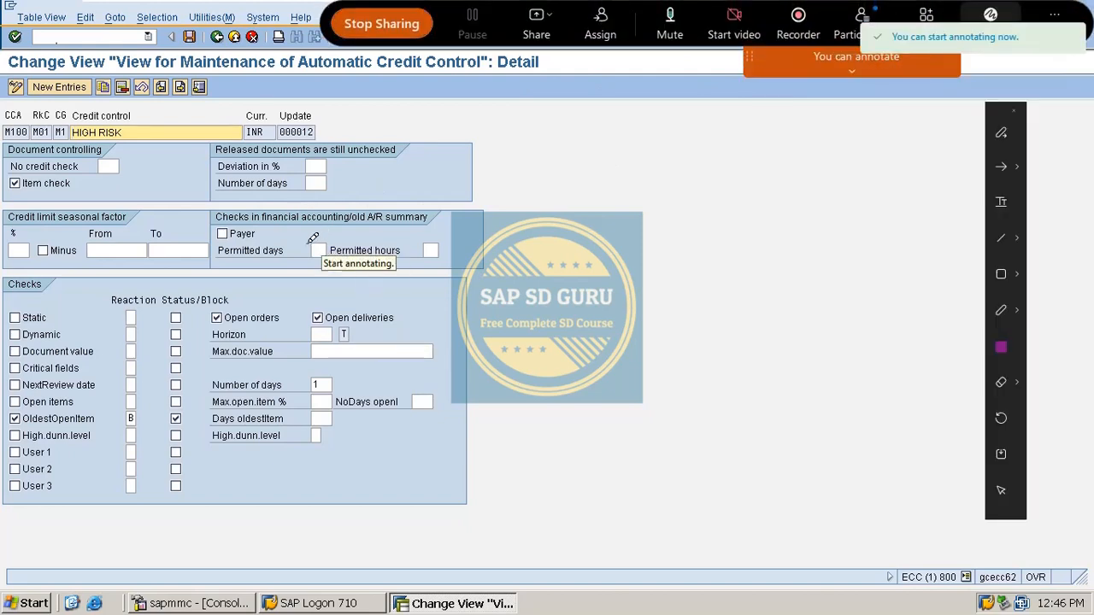
{"action": "left_click_drag", "start_coordinate": [268, 234], "coordinate": [427, 161]}
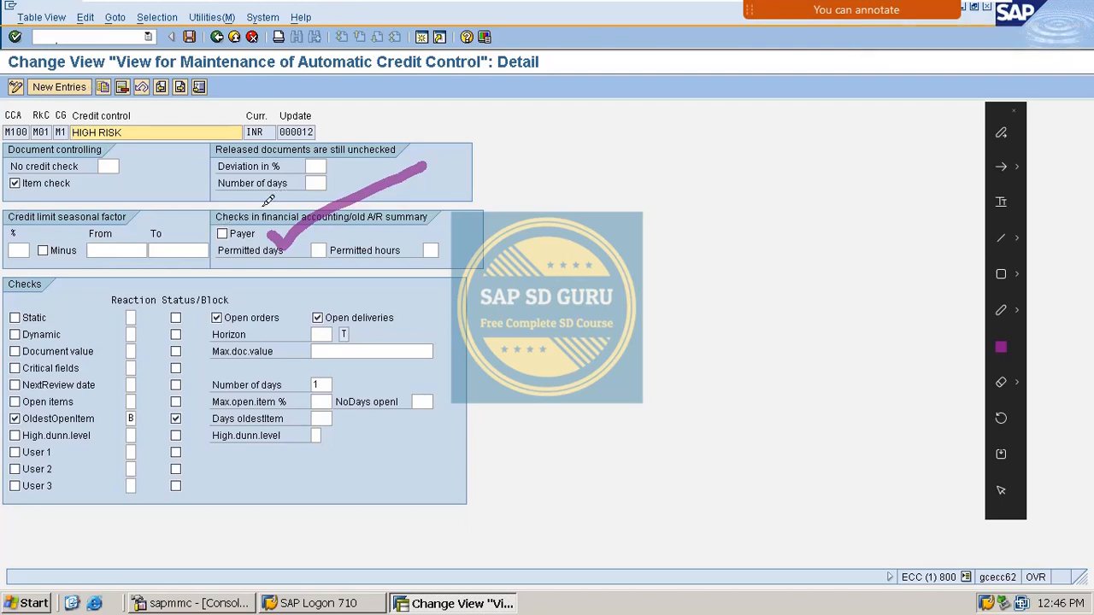
{"action": "mouse_move", "coordinate": [267, 200]}
{"action": "left_mouse_down"}
{"action": "mouse_move", "coordinate": [193, 213]}
{"action": "mouse_move", "coordinate": [203, 272]}
{"action": "mouse_move", "coordinate": [299, 255]}
{"action": "mouse_move", "coordinate": [211, 195]}
{"action": "left_mouse_up"}
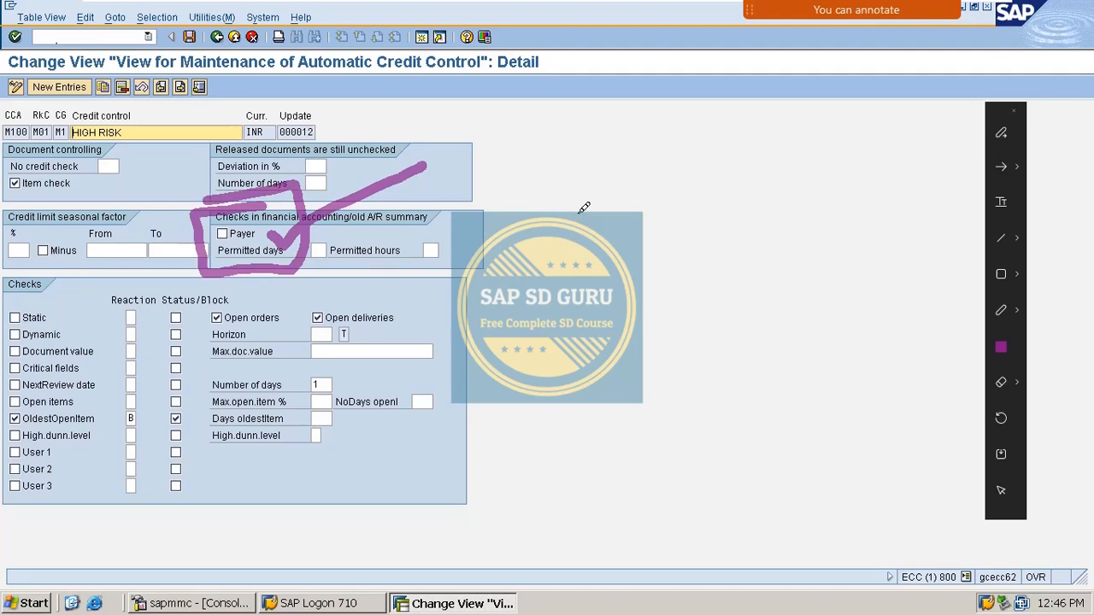
Step: Handwrite "Payer" in the empty area beside the credit control settings and underline it
{"action": "left_click_drag", "start_coordinate": [515, 174], "coordinate": [534, 219]}
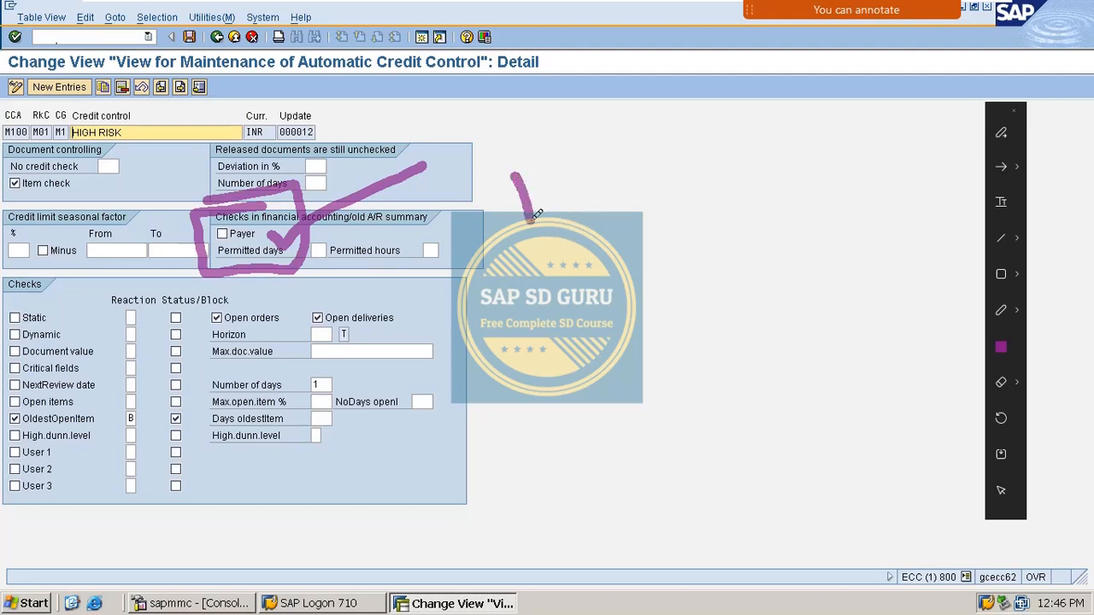
{"action": "mouse_move", "coordinate": [517, 176]}
{"action": "left_mouse_down"}
{"action": "mouse_move", "coordinate": [510, 146]}
{"action": "mouse_move", "coordinate": [538, 154]}
{"action": "mouse_move", "coordinate": [566, 188]}
{"action": "mouse_move", "coordinate": [598, 163]}
{"action": "mouse_move", "coordinate": [637, 231]}
{"action": "mouse_move", "coordinate": [630, 154]}
{"action": "mouse_move", "coordinate": [755, 120]}
{"action": "left_mouse_up"}
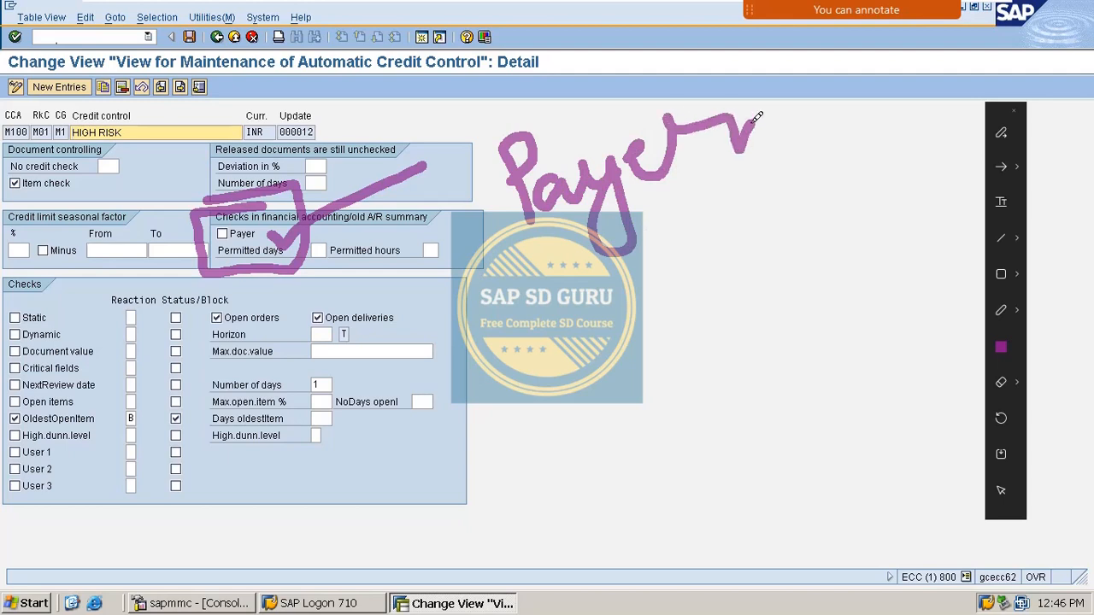
{"action": "left_click_drag", "start_coordinate": [495, 278], "coordinate": [695, 210]}
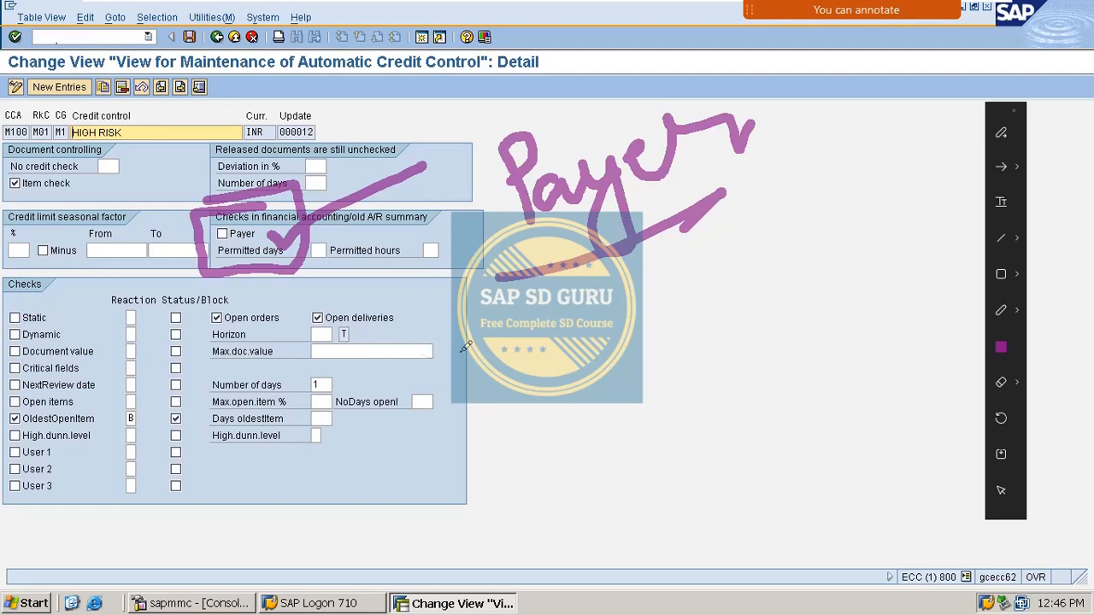
Step: Handwrite "Sold to" below the "Payer" note and draw three branch marks stacked underneath it
{"action": "mouse_move", "coordinate": [496, 333]}
{"action": "left_mouse_down"}
{"action": "mouse_move", "coordinate": [491, 366]}
{"action": "mouse_move", "coordinate": [449, 390]}
{"action": "left_mouse_up"}
{"action": "mouse_move", "coordinate": [522, 344]}
{"action": "left_mouse_down"}
{"action": "mouse_move", "coordinate": [565, 341]}
{"action": "mouse_move", "coordinate": [589, 325]}
{"action": "mouse_move", "coordinate": [598, 350]}
{"action": "mouse_move", "coordinate": [628, 342]}
{"action": "left_mouse_up"}
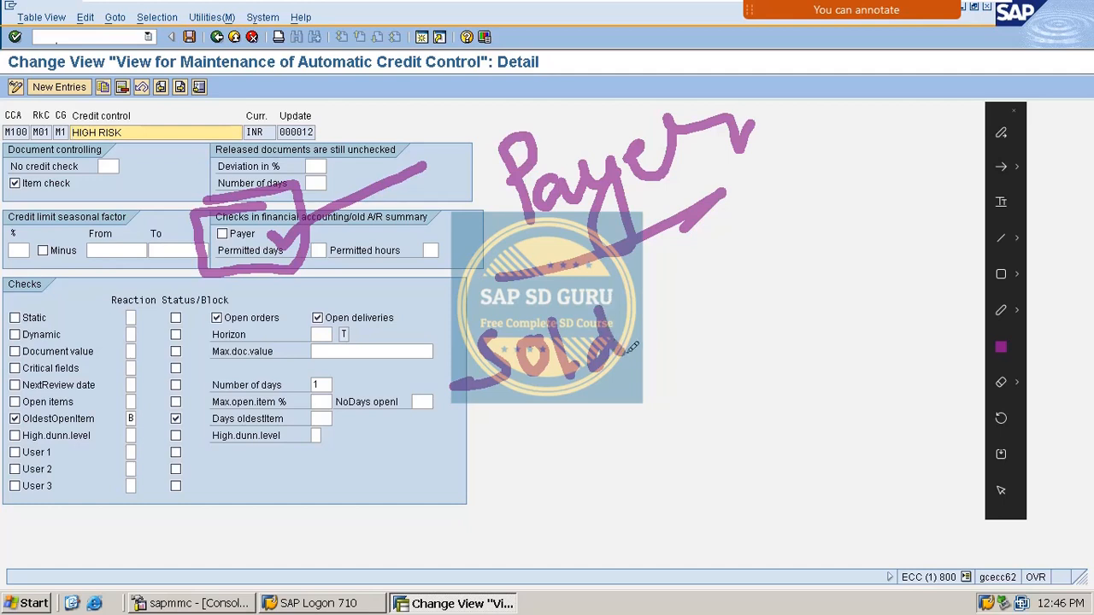
{"action": "mouse_move", "coordinate": [684, 282]}
{"action": "left_mouse_down"}
{"action": "mouse_move", "coordinate": [702, 347]}
{"action": "mouse_move", "coordinate": [716, 303]}
{"action": "mouse_move", "coordinate": [752, 294]}
{"action": "left_mouse_up"}
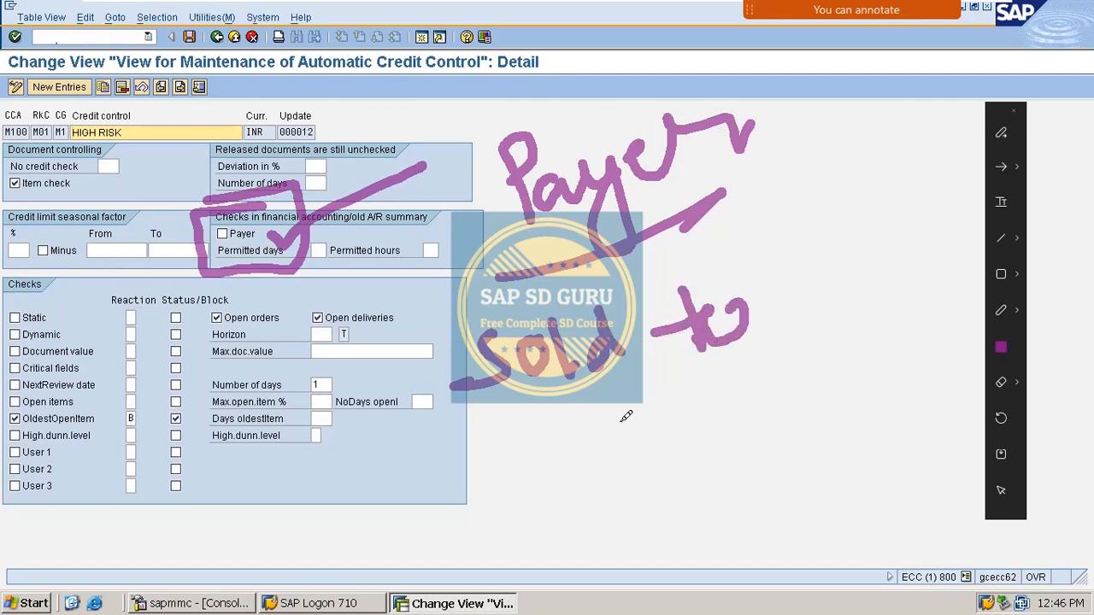
{"action": "left_click_drag", "start_coordinate": [613, 406], "coordinate": [694, 417]}
{"action": "mouse_move", "coordinate": [629, 468]}
{"action": "left_mouse_down"}
{"action": "mouse_move", "coordinate": [637, 499]}
{"action": "mouse_move", "coordinate": [737, 485]}
{"action": "left_mouse_up"}
{"action": "left_click_drag", "start_coordinate": [665, 536], "coordinate": [777, 547]}
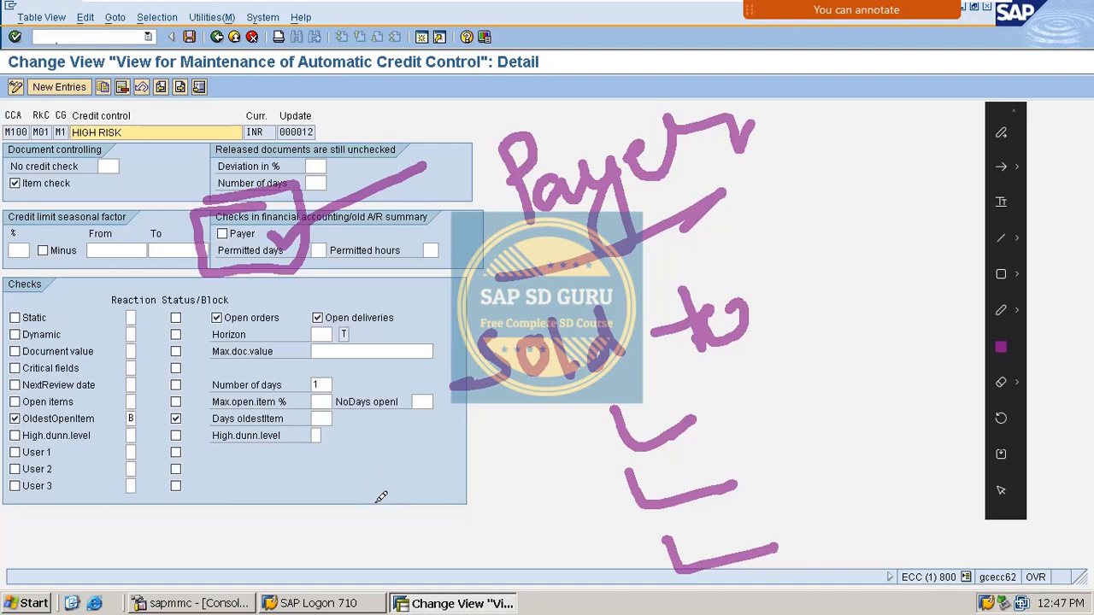
Step: Handwrite an underlined "Rel" beside the branch marks and label the three branches "Com", "Det" and "Fresh"
{"action": "mouse_move", "coordinate": [380, 487]}
{"action": "left_mouse_down"}
{"action": "mouse_move", "coordinate": [394, 521]}
{"action": "mouse_move", "coordinate": [423, 491]}
{"action": "mouse_move", "coordinate": [489, 472]}
{"action": "mouse_move", "coordinate": [506, 507]}
{"action": "left_mouse_up"}
{"action": "left_click_drag", "start_coordinate": [419, 553], "coordinate": [516, 512]}
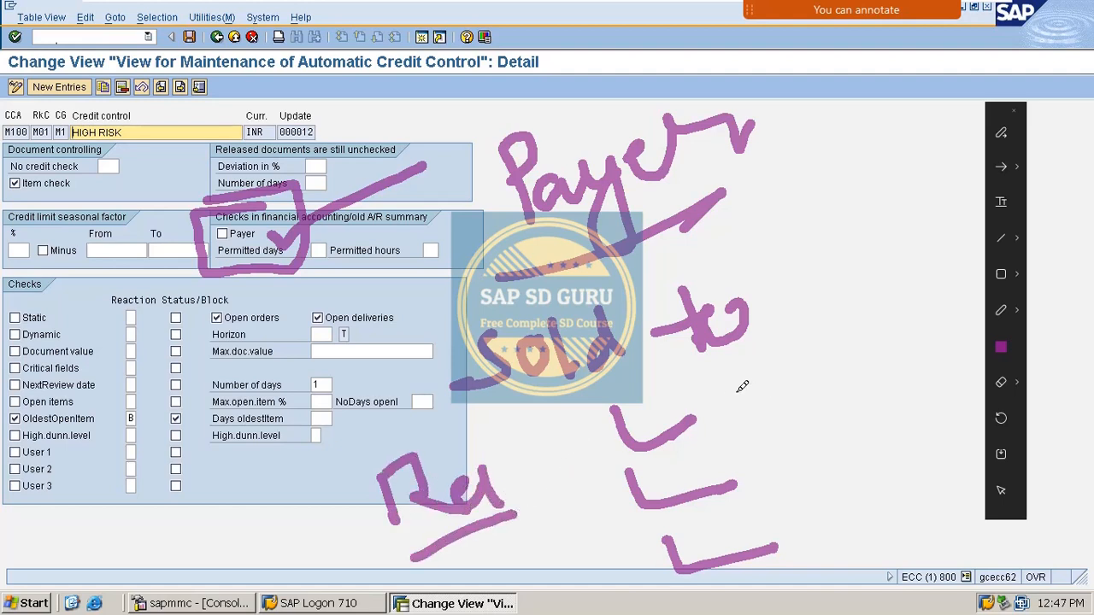
{"action": "mouse_move", "coordinate": [735, 401]}
{"action": "left_mouse_down"}
{"action": "mouse_move", "coordinate": [728, 421]}
{"action": "mouse_move", "coordinate": [743, 402]}
{"action": "mouse_move", "coordinate": [816, 384]}
{"action": "mouse_move", "coordinate": [841, 396]}
{"action": "left_mouse_up"}
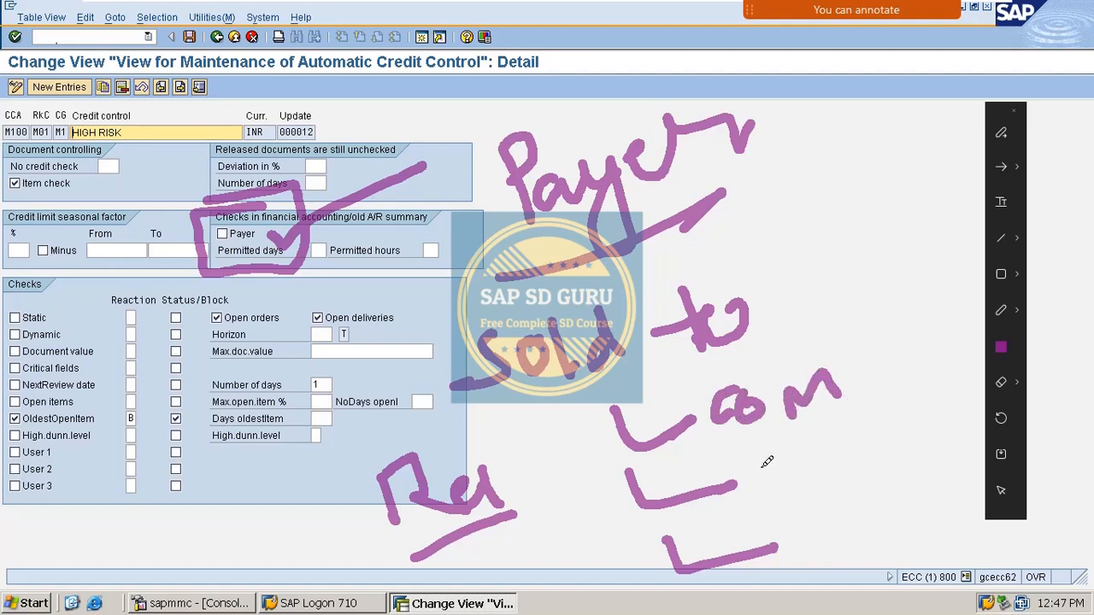
{"action": "mouse_move", "coordinate": [740, 461]}
{"action": "left_mouse_down"}
{"action": "mouse_move", "coordinate": [803, 474]}
{"action": "mouse_move", "coordinate": [769, 495]}
{"action": "left_mouse_up"}
{"action": "mouse_move", "coordinate": [822, 465]}
{"action": "left_mouse_down"}
{"action": "mouse_move", "coordinate": [850, 444]}
{"action": "mouse_move", "coordinate": [865, 495]}
{"action": "mouse_move", "coordinate": [889, 427]}
{"action": "left_mouse_up"}
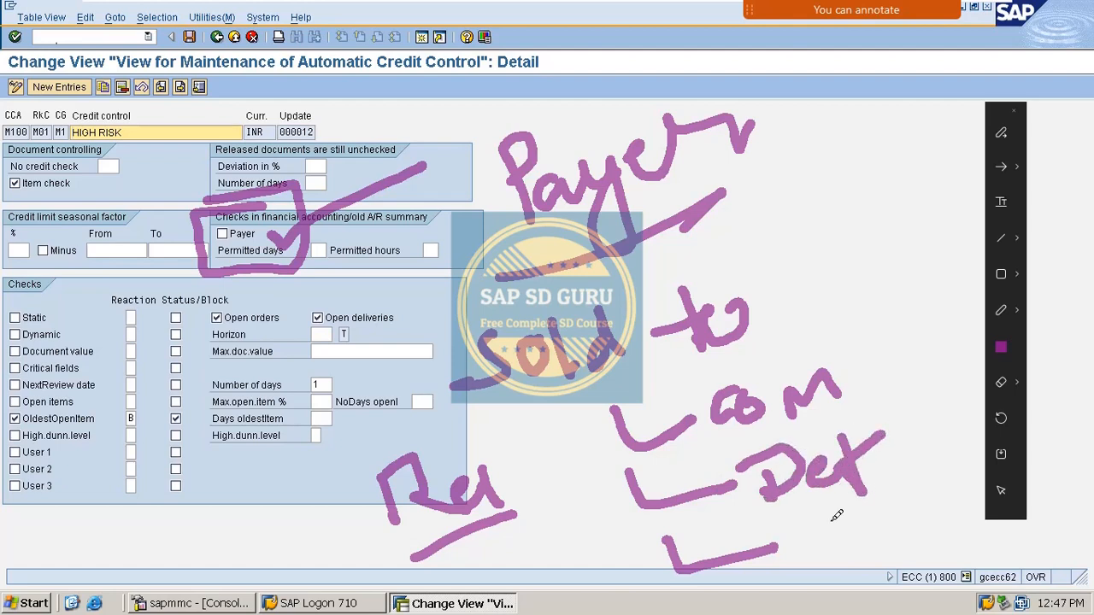
{"action": "mouse_move", "coordinate": [810, 519]}
{"action": "left_mouse_down"}
{"action": "mouse_move", "coordinate": [812, 547]}
{"action": "mouse_move", "coordinate": [767, 525]}
{"action": "left_mouse_up"}
{"action": "mouse_move", "coordinate": [844, 542]}
{"action": "left_mouse_down"}
{"action": "mouse_move", "coordinate": [926, 492]}
{"action": "mouse_move", "coordinate": [967, 514]}
{"action": "left_mouse_up"}
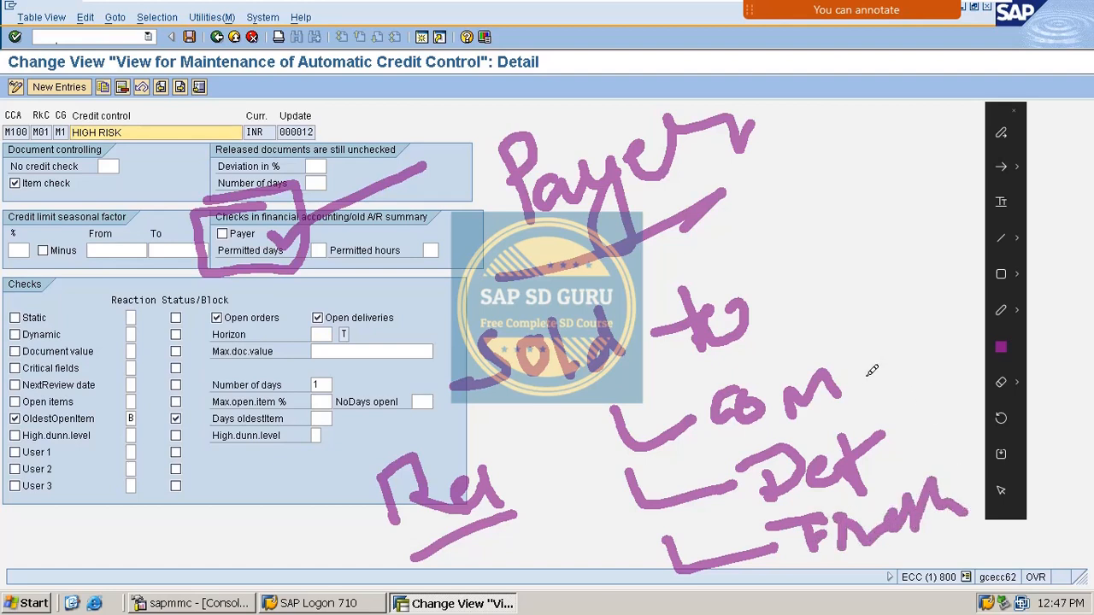
Step: Tick the three branch labels, circle "Rel" with lines linking it to each branch, and underline "Sold to"
{"action": "left_click_drag", "start_coordinate": [870, 362], "coordinate": [981, 282]}
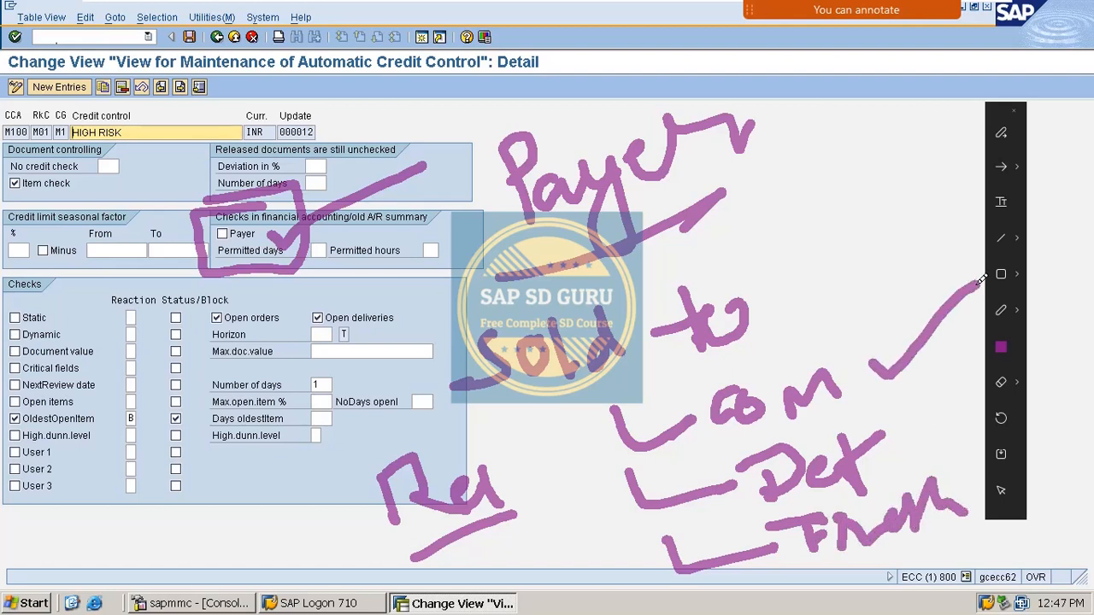
{"action": "mouse_move", "coordinate": [484, 427]}
{"action": "left_mouse_down"}
{"action": "mouse_move", "coordinate": [462, 602]}
{"action": "mouse_move", "coordinate": [613, 429]}
{"action": "left_mouse_up"}
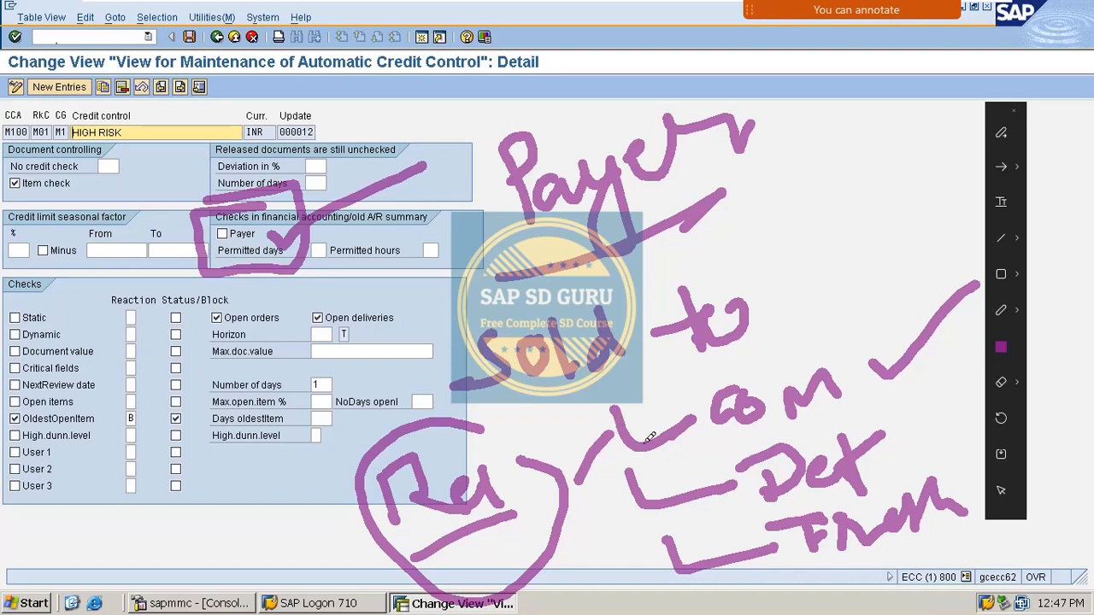
{"action": "left_click_drag", "start_coordinate": [574, 501], "coordinate": [633, 513]}
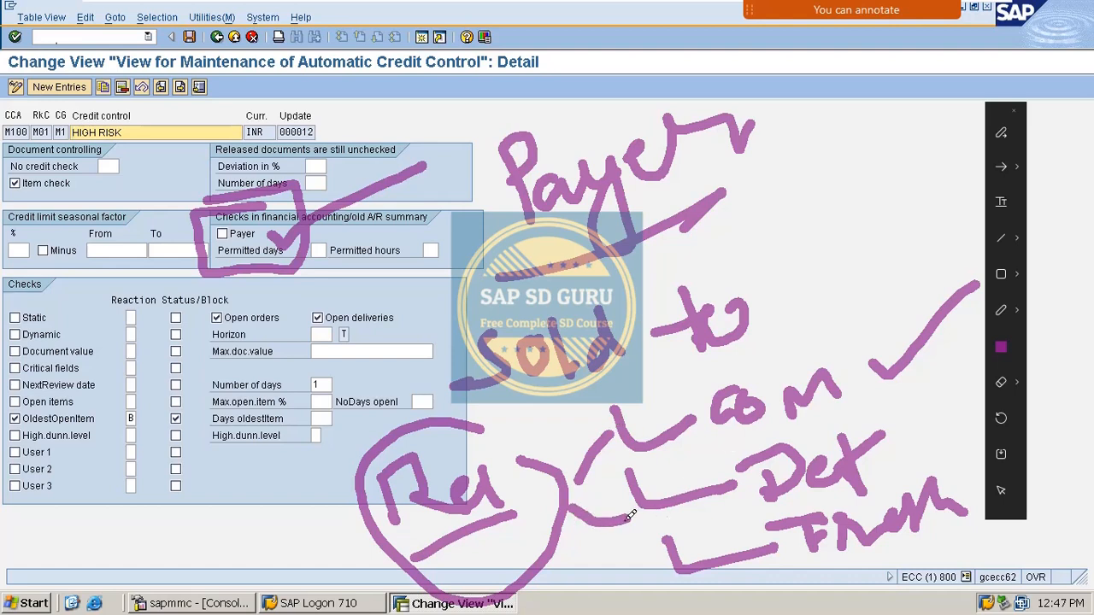
{"action": "mouse_move", "coordinate": [566, 546]}
{"action": "left_mouse_down"}
{"action": "mouse_move", "coordinate": [603, 564]}
{"action": "mouse_move", "coordinate": [679, 548]}
{"action": "left_mouse_up"}
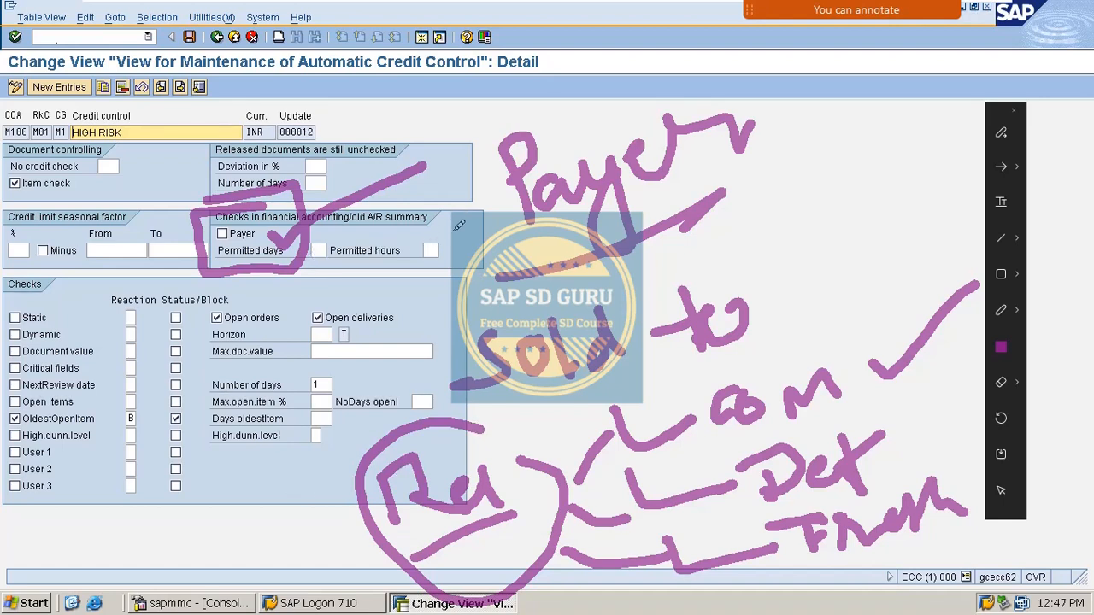
{"action": "mouse_move", "coordinate": [928, 417]}
{"action": "left_mouse_down"}
{"action": "mouse_move", "coordinate": [940, 429]}
{"action": "mouse_move", "coordinate": [992, 376]}
{"action": "left_mouse_up"}
{"action": "left_click_drag", "start_coordinate": [951, 478], "coordinate": [996, 409]}
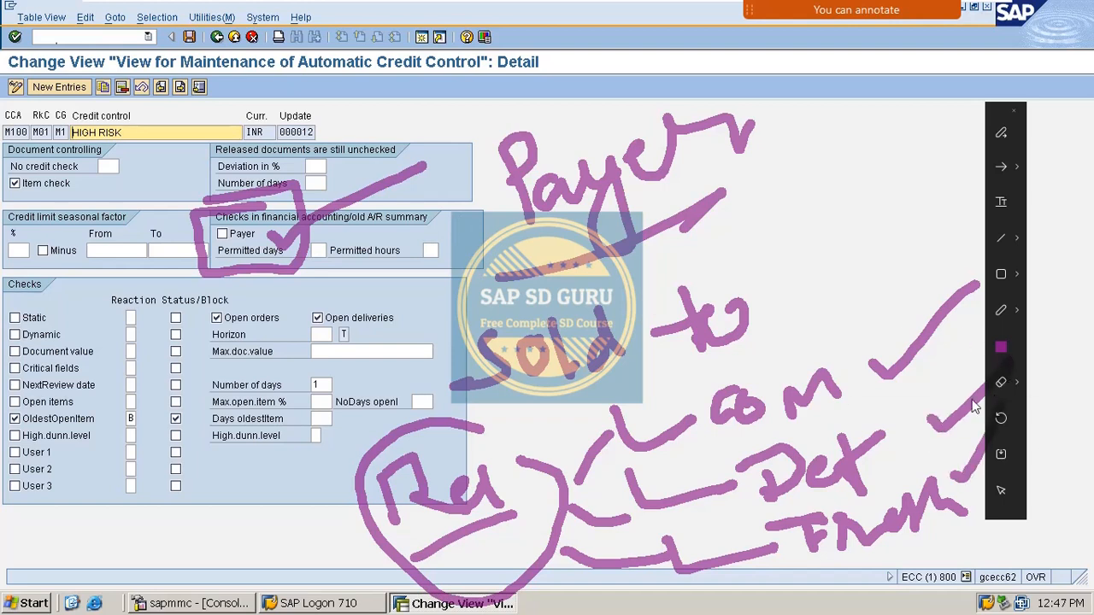
{"action": "left_click_drag", "start_coordinate": [519, 422], "coordinate": [744, 332]}
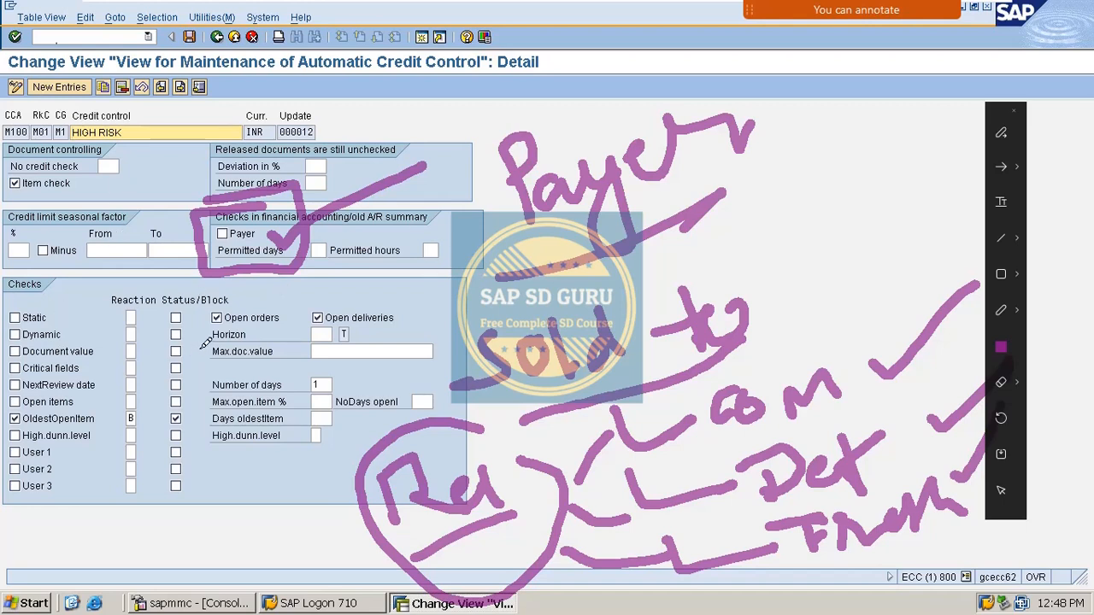
Step: Draw tick marks beside the Open items and OldestOpenItem checks, and a curved mark across the Max.open.item % and Days oldestItem fields
{"action": "left_click_drag", "start_coordinate": [105, 399], "coordinate": [152, 377]}
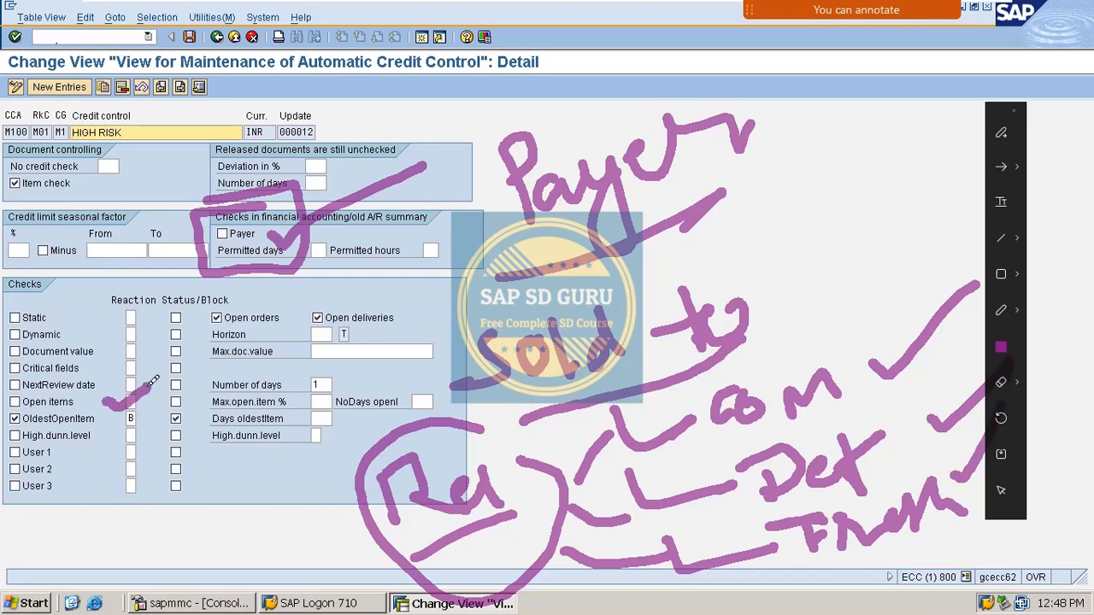
{"action": "mouse_move", "coordinate": [109, 410]}
{"action": "left_mouse_down"}
{"action": "mouse_move", "coordinate": [130, 428]}
{"action": "mouse_move", "coordinate": [214, 372]}
{"action": "left_mouse_up"}
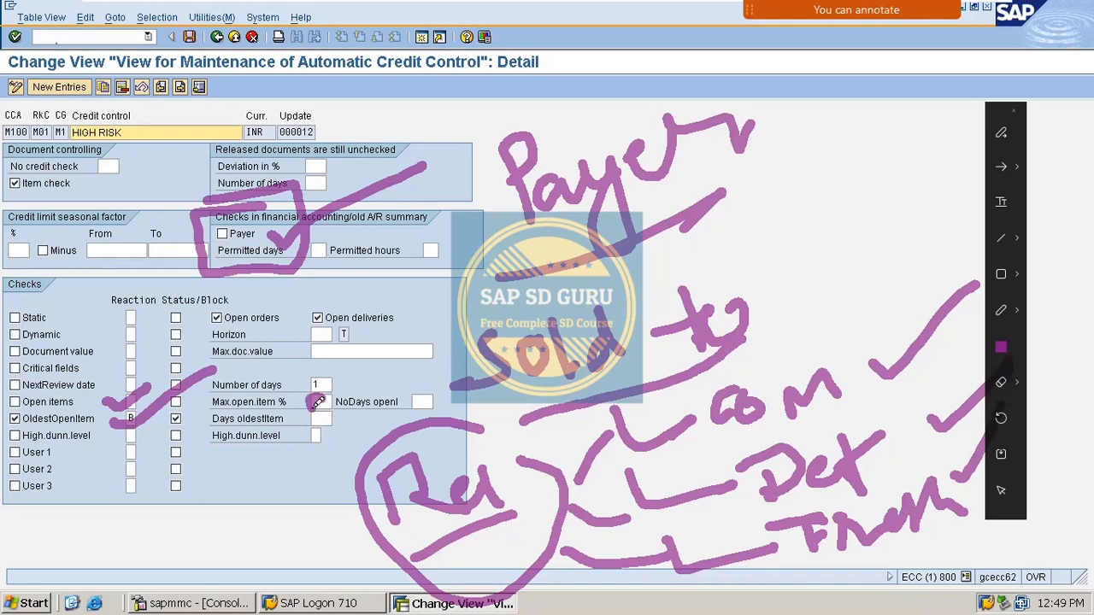
{"action": "mouse_move", "coordinate": [317, 402]}
{"action": "left_mouse_down"}
{"action": "mouse_move", "coordinate": [335, 387]}
{"action": "mouse_move", "coordinate": [329, 419]}
{"action": "mouse_move", "coordinate": [301, 446]}
{"action": "left_mouse_up"}
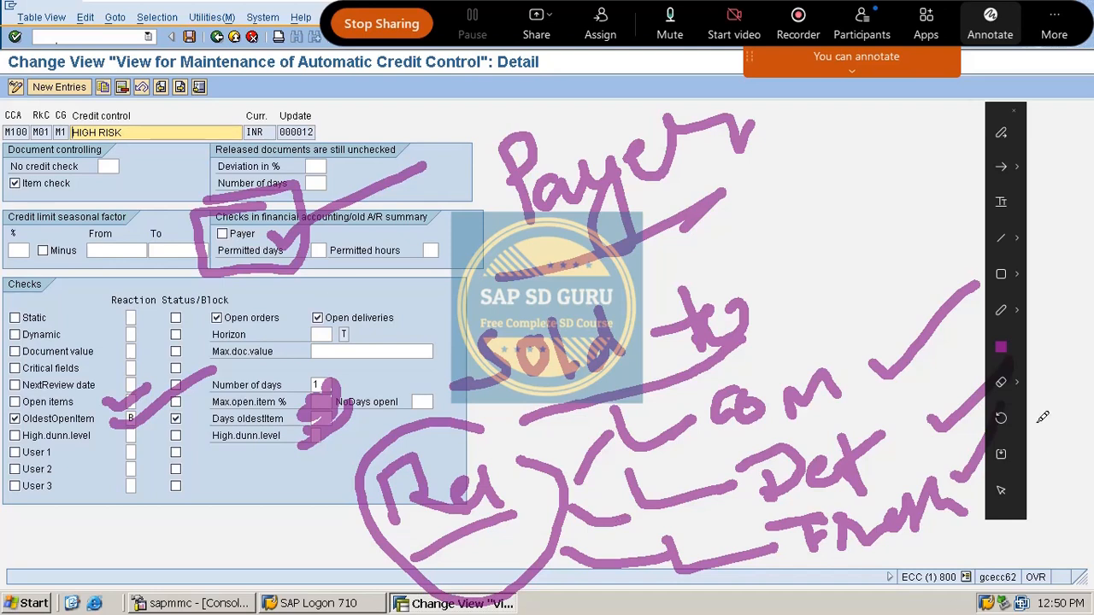
Step: Underline the "Com", "Det" and "Fresh" labels, draw a long line from "Sold to" down to the "Rel" circle, and end annotating
{"action": "left_click_drag", "start_coordinate": [714, 447], "coordinate": [853, 421]}
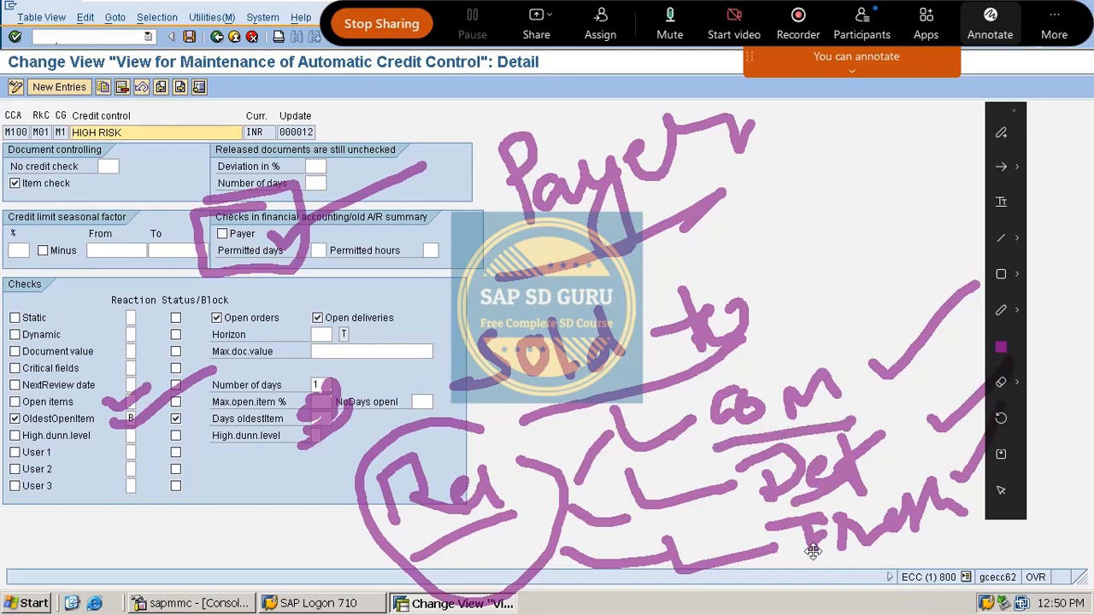
{"action": "left_click_drag", "start_coordinate": [810, 554], "coordinate": [938, 523]}
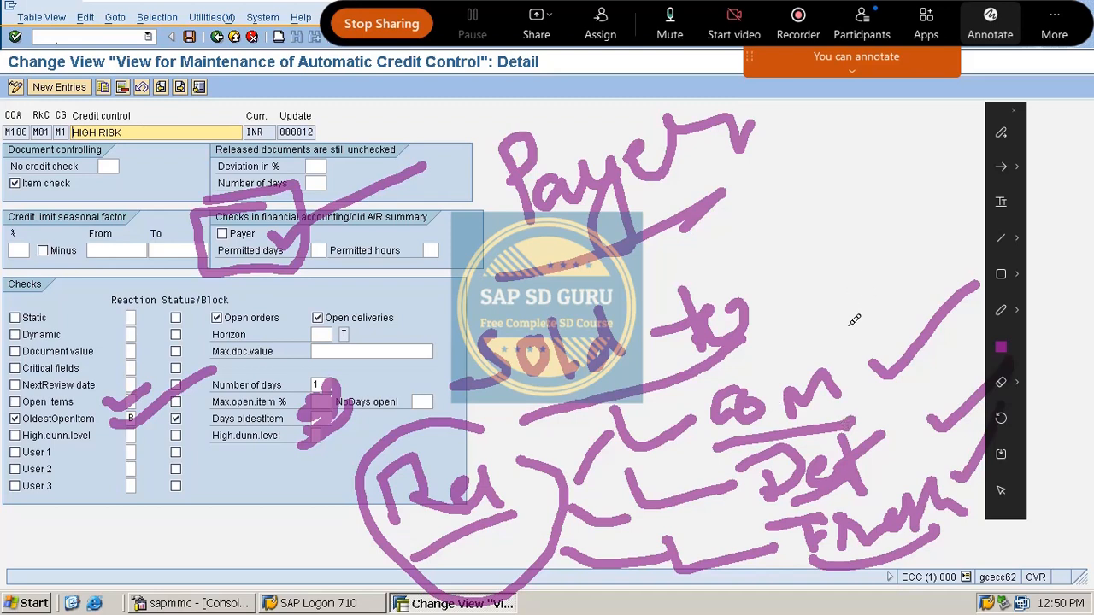
{"action": "left_click_drag", "start_coordinate": [852, 323], "coordinate": [344, 461]}
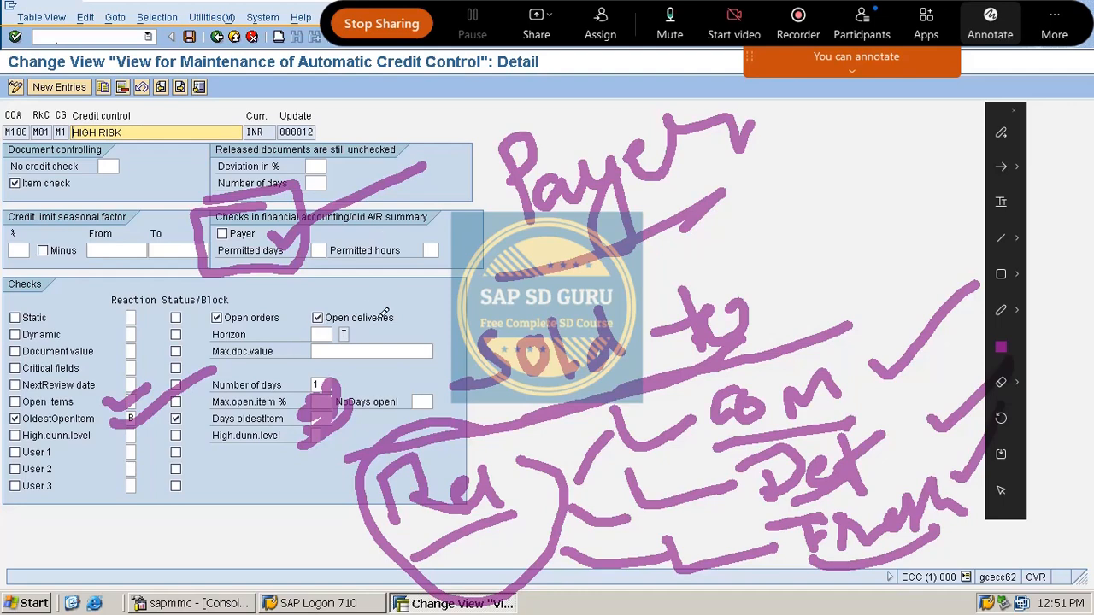
{"action": "key", "text": "Escape"}
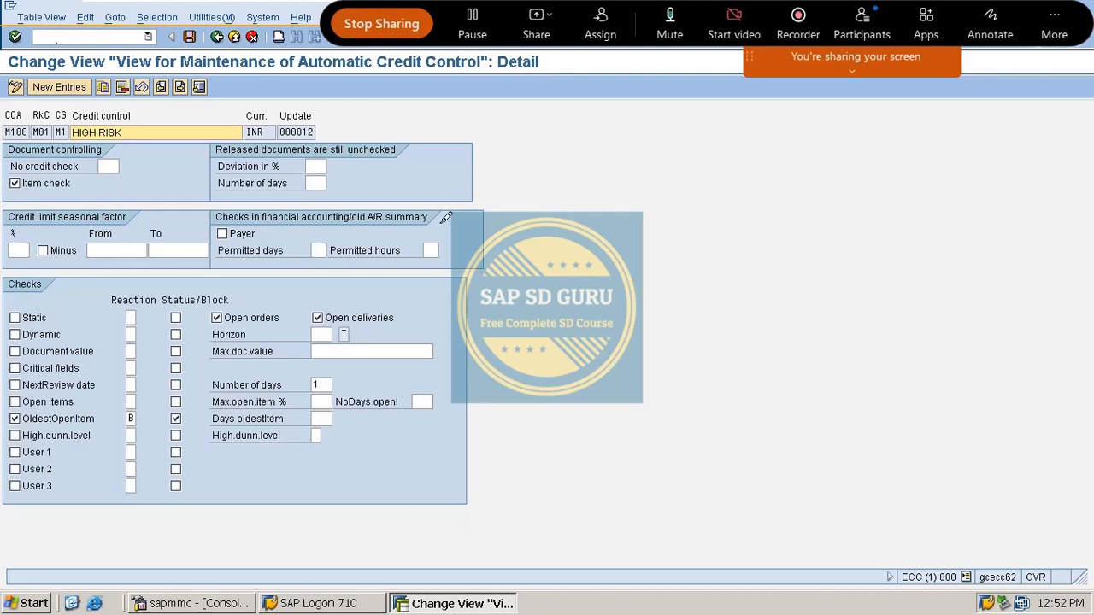
Step: Start transaction XD01 in a new session with /oxd01 and choose the account group Sold-to party - 0001
{"action": "left_click", "coordinate": [104, 35]}
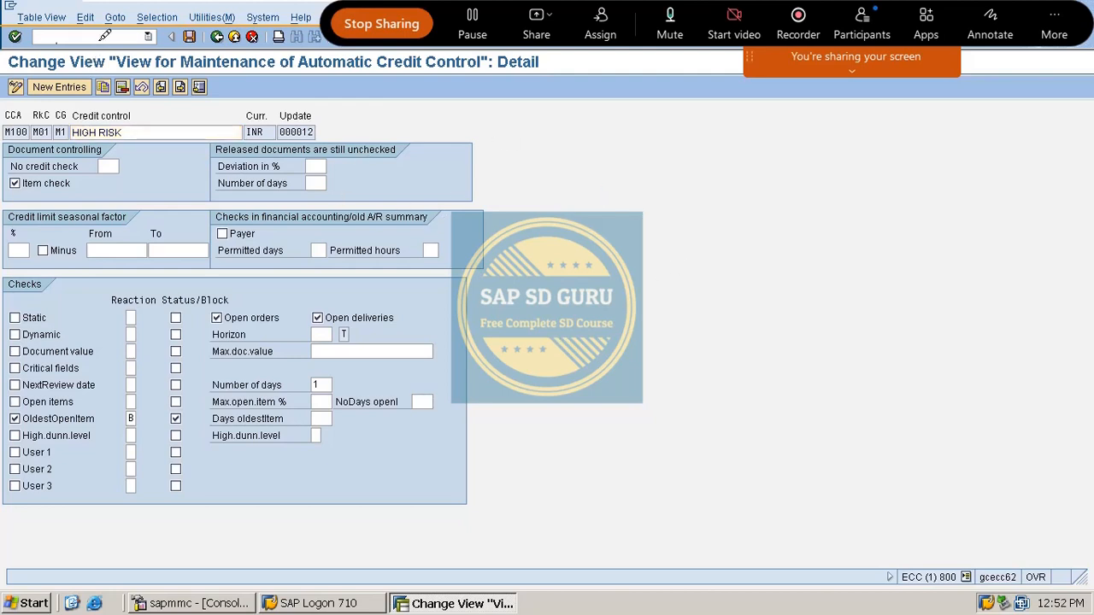
{"action": "type", "text": "/oxd01"}
{"action": "key", "text": "Return"}
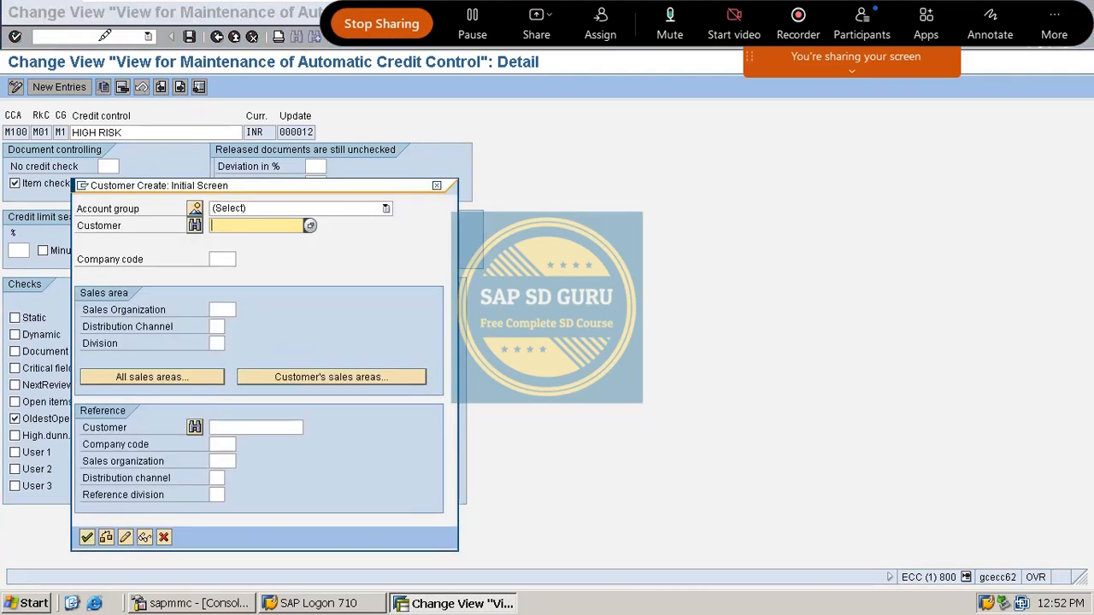
{"action": "left_click", "coordinate": [198, 209]}
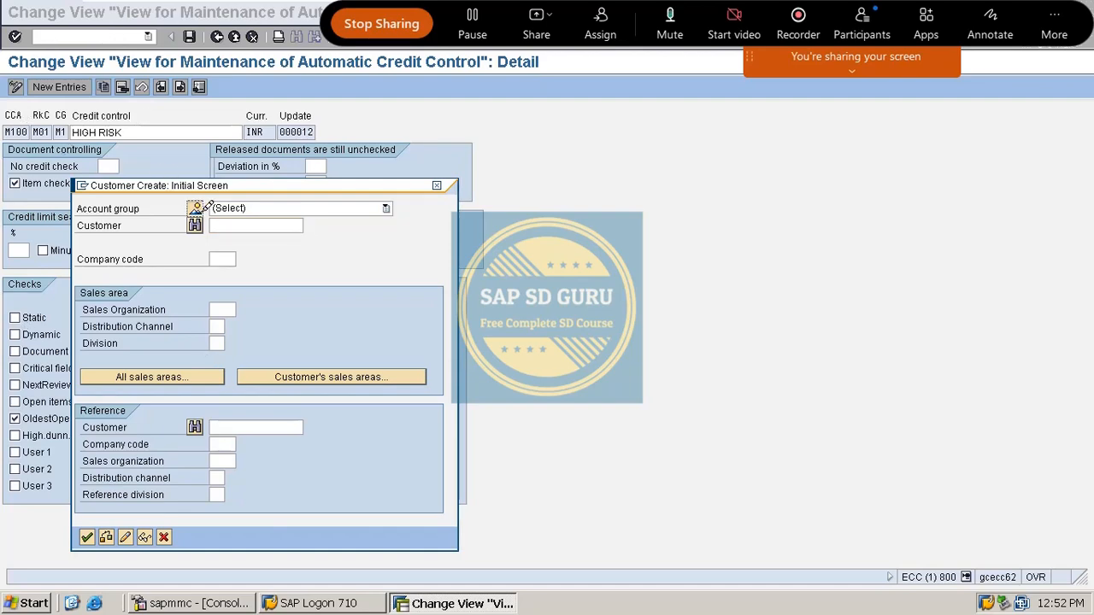
{"action": "double_click", "coordinate": [237, 252]}
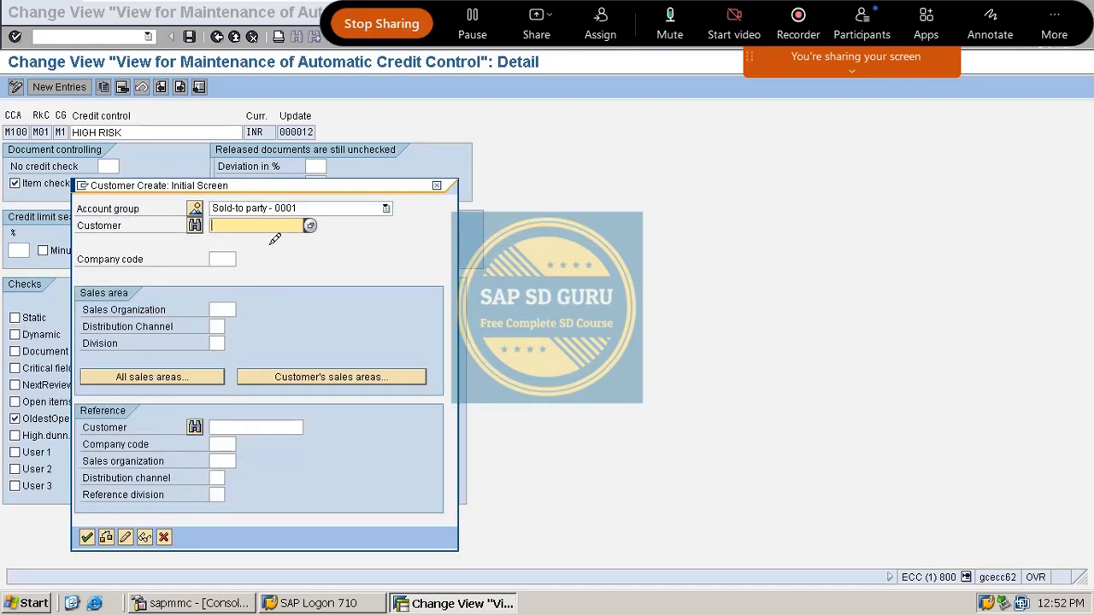
Step: Enter company code M100, sales organization M100, distribution channel M1 and division M1 for the new customer
{"action": "left_click", "coordinate": [231, 257]}
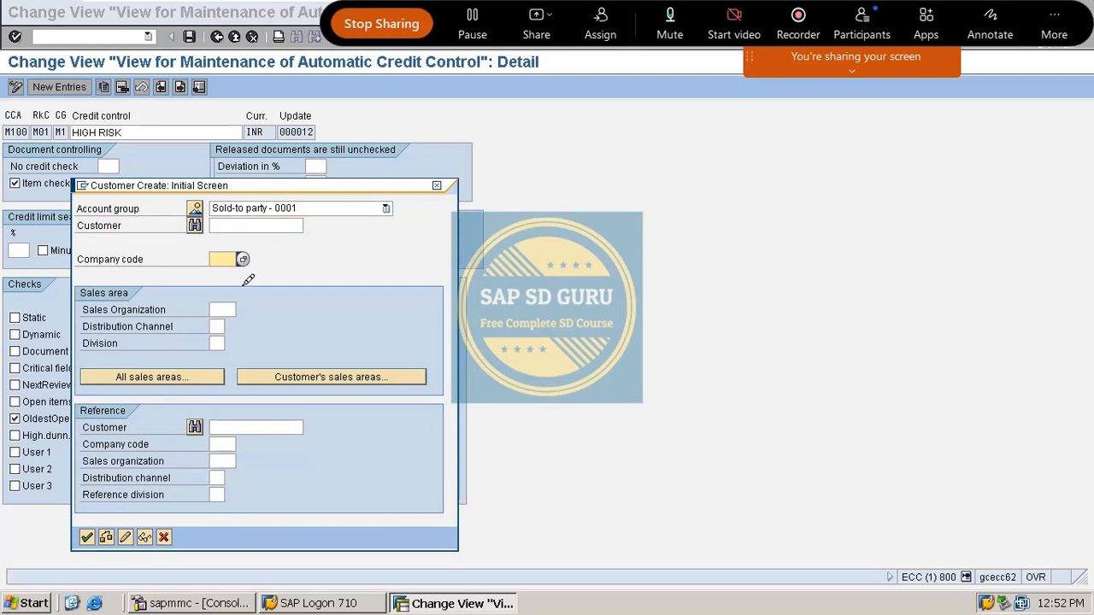
{"action": "type", "text": "m100"}
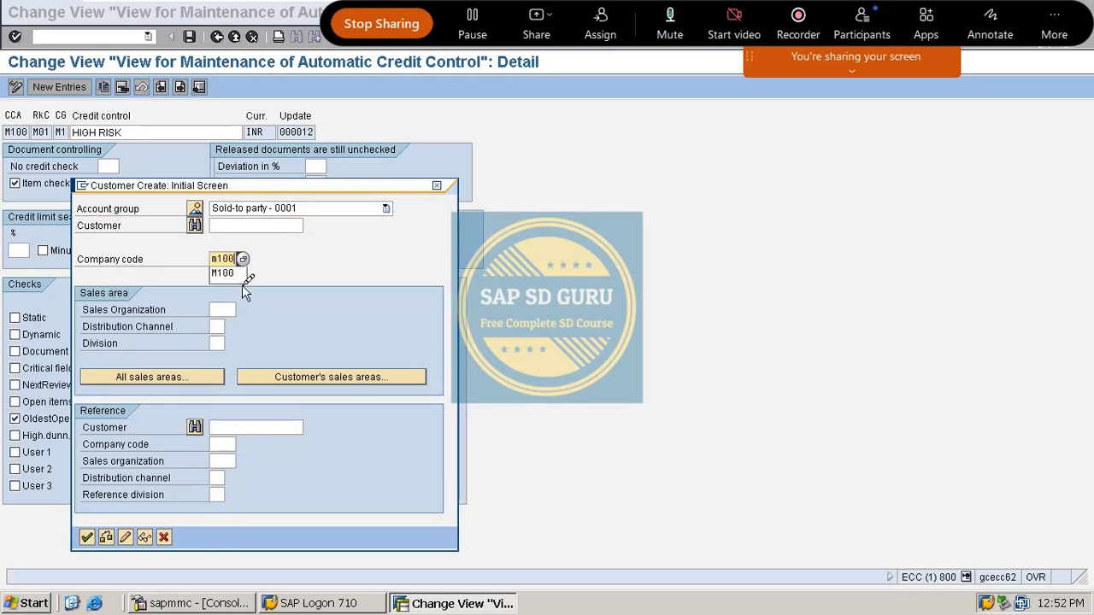
{"action": "key", "text": "Tab"}
{"action": "type", "text": "m"}
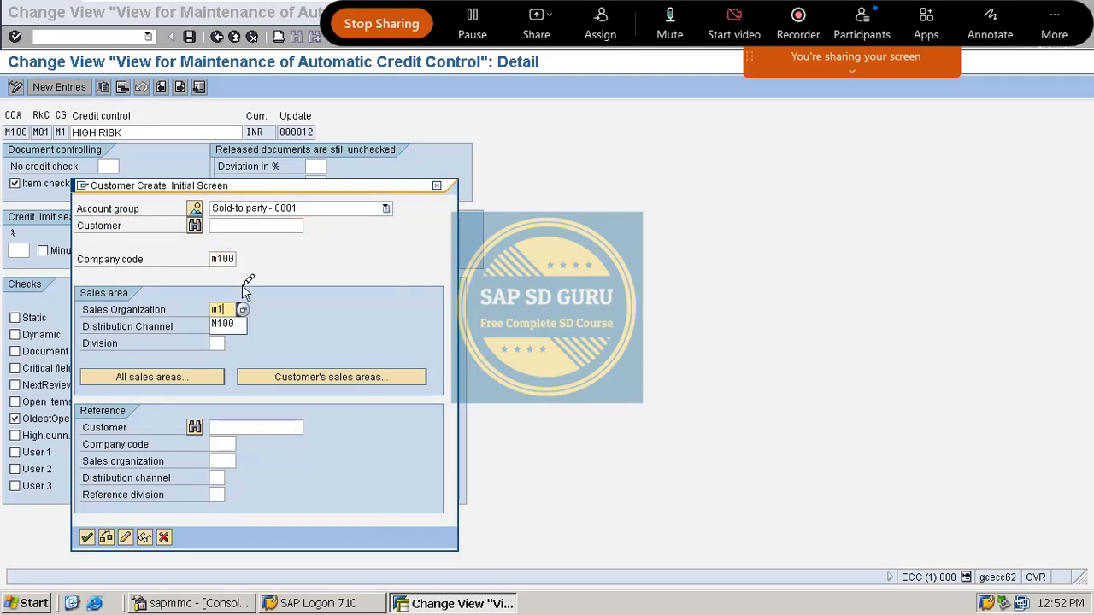
{"action": "type", "text": "100"}
{"action": "key", "text": "Tab"}
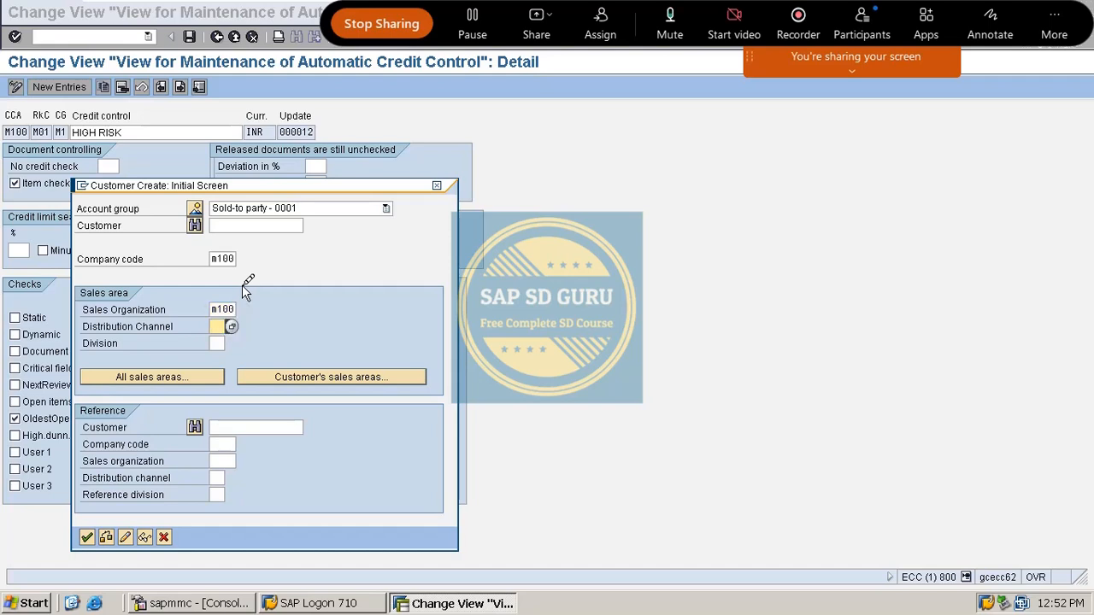
{"action": "type", "text": "m1"}
{"action": "key", "text": "Tab"}
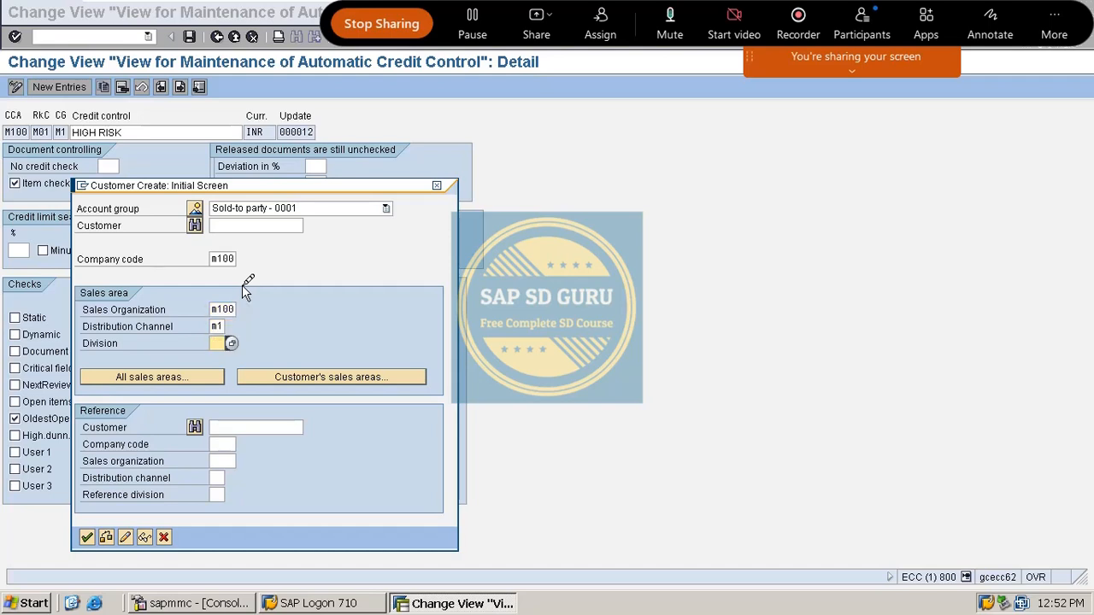
{"action": "type", "text": "m1"}
{"action": "key", "text": "Return"}
{"action": "key", "text": "Return"}
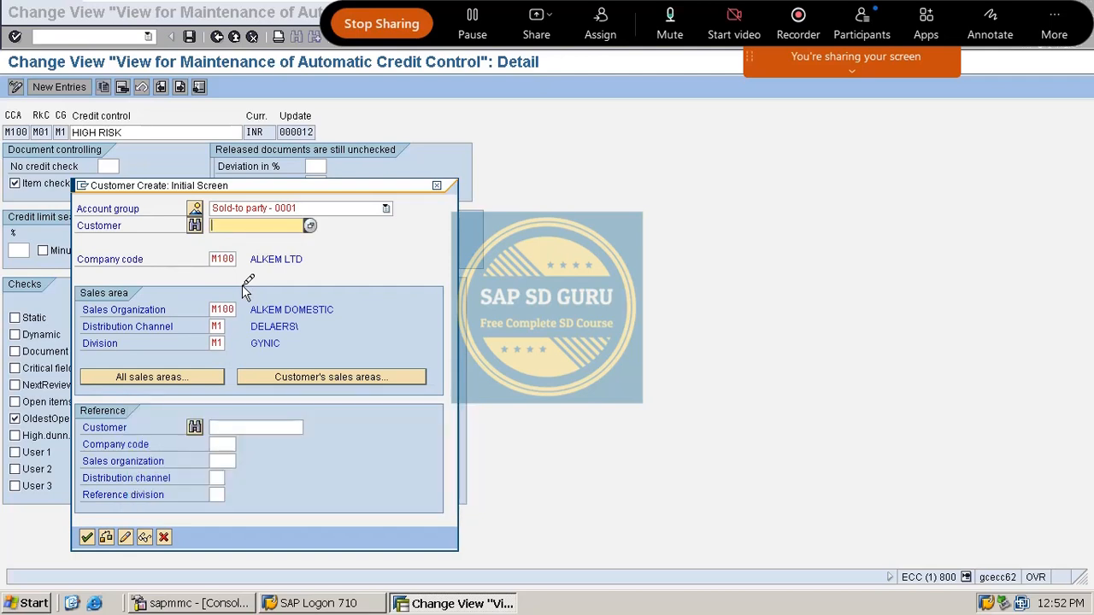
Step: Enter the customer number following the most recently used one and continue to the general data
{"action": "key", "text": "BackSpace"}
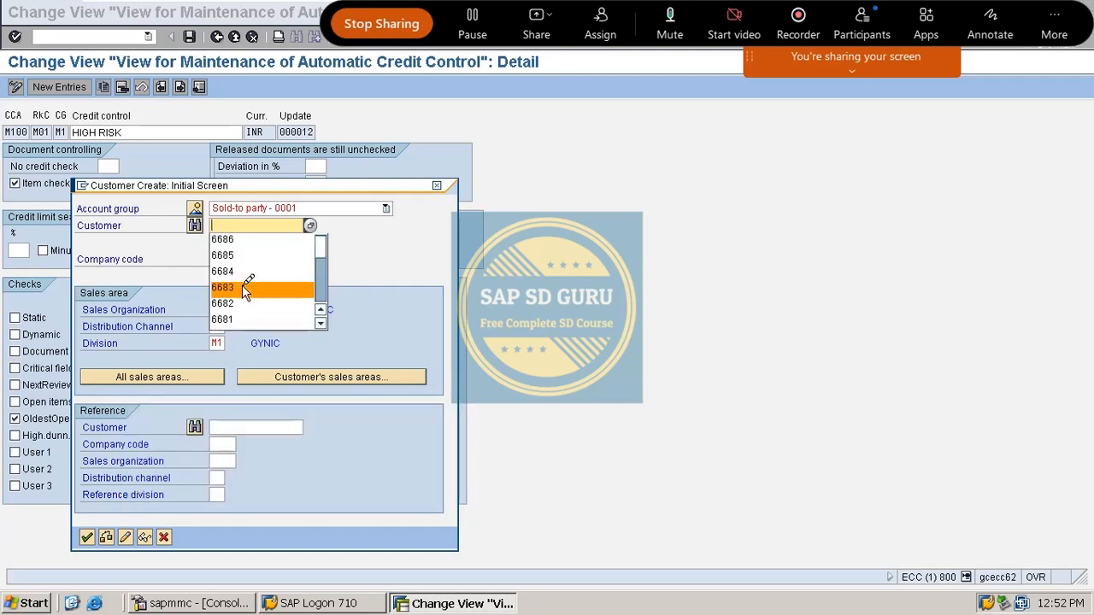
{"action": "key", "text": "Down"}
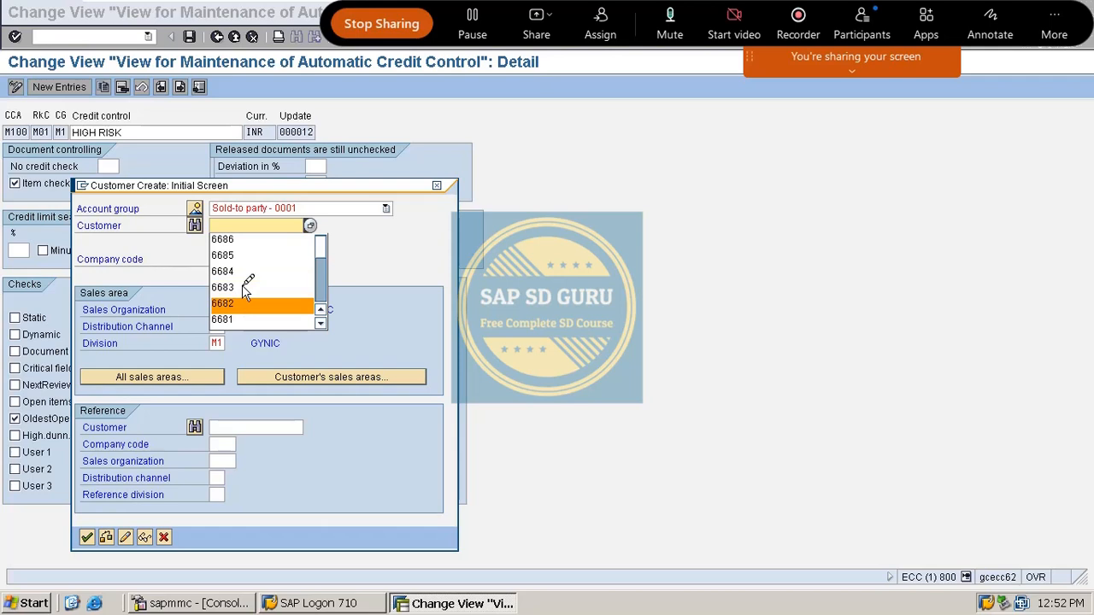
{"action": "key", "text": "Up"}
{"action": "key", "text": "Up"}
{"action": "key", "text": "Up"}
{"action": "key", "text": "Up"}
{"action": "key", "text": "Return"}
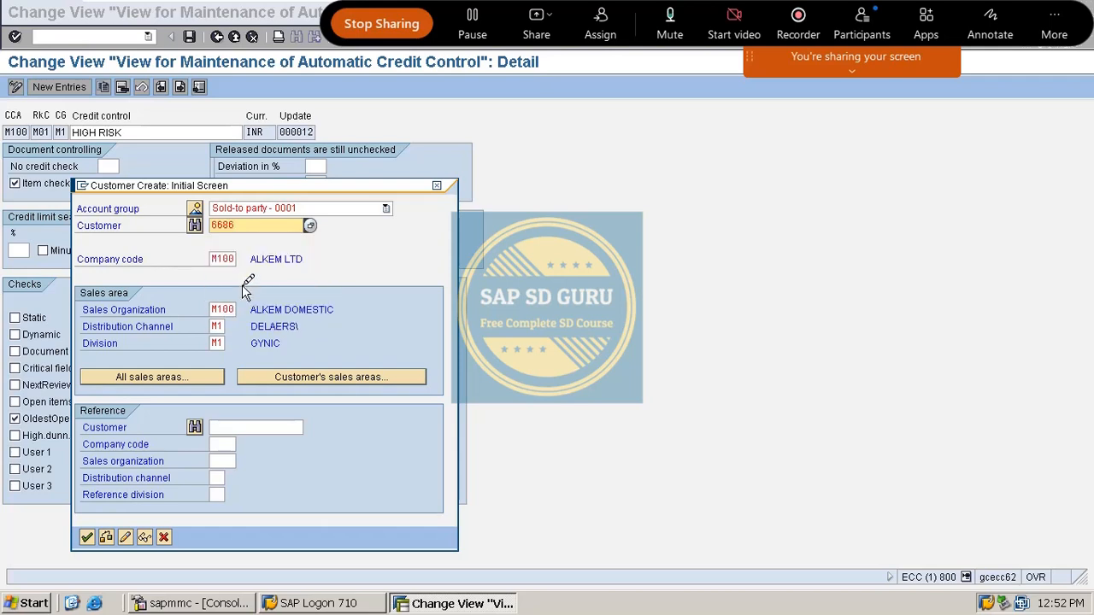
{"action": "key", "text": "BackSpace"}
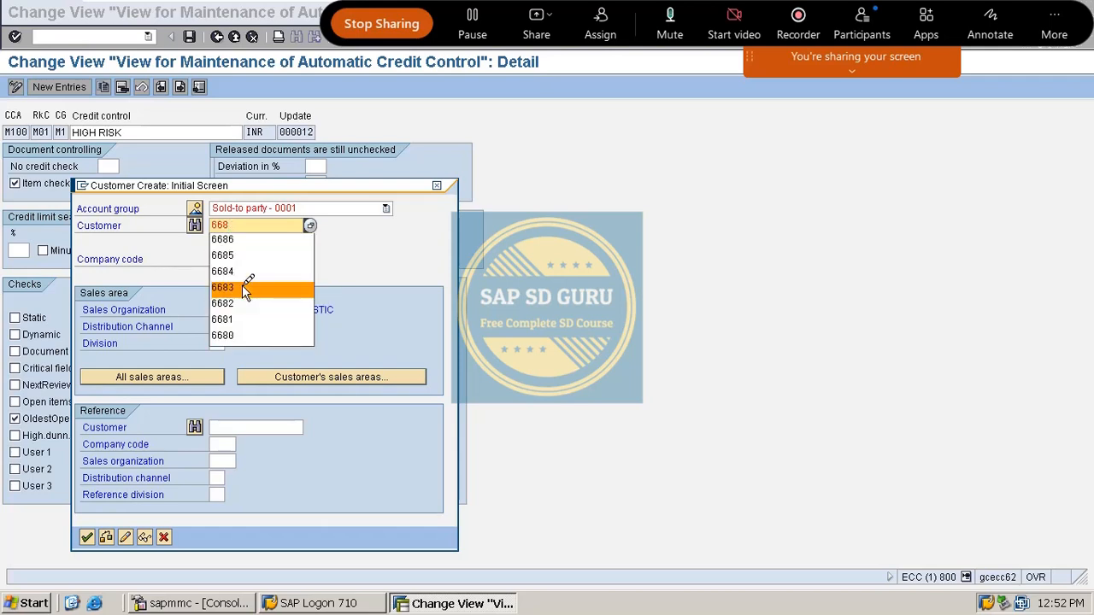
{"action": "key", "text": "Escape"}
{"action": "type", "text": "7"}
{"action": "key", "text": "Return"}
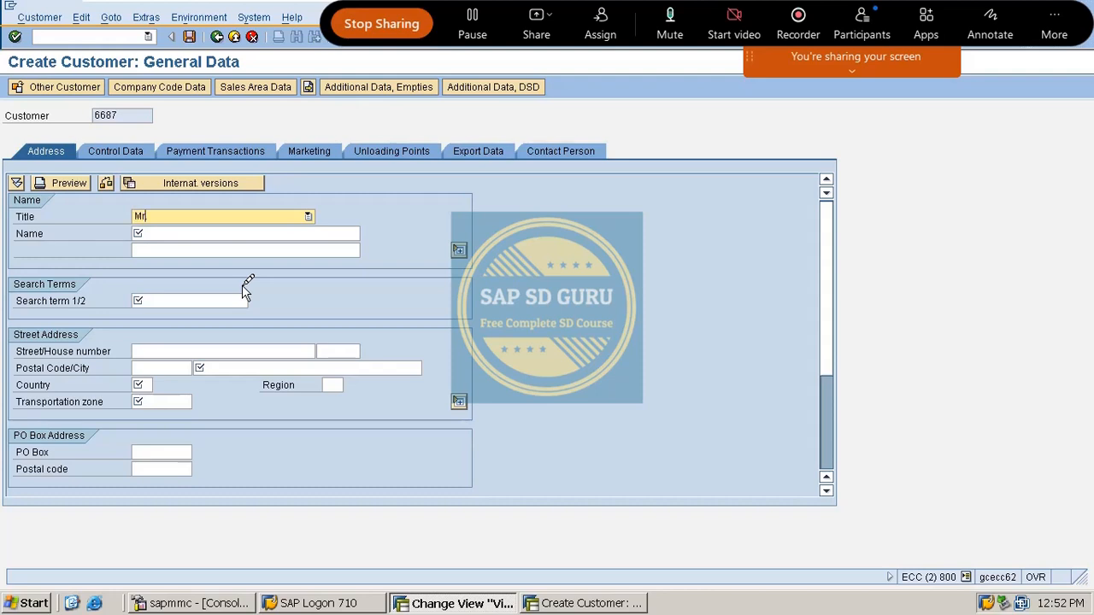
Step: Set the customer's title to Mr., the name to REL and the search term to rel
{"action": "key", "text": "Tab"}
{"action": "type", "text": "E"}
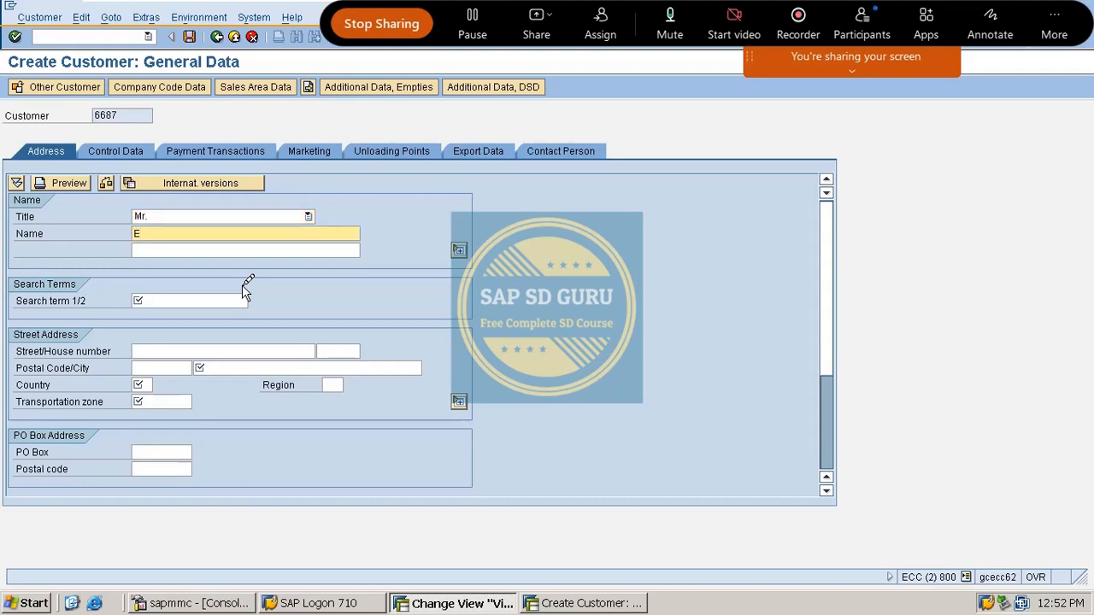
{"action": "key", "text": "BackSpace"}
{"action": "type", "text": "RE"}
{"action": "key", "text": "Tab"}
{"action": "key", "text": "Tab"}
{"action": "key", "text": "Tab"}
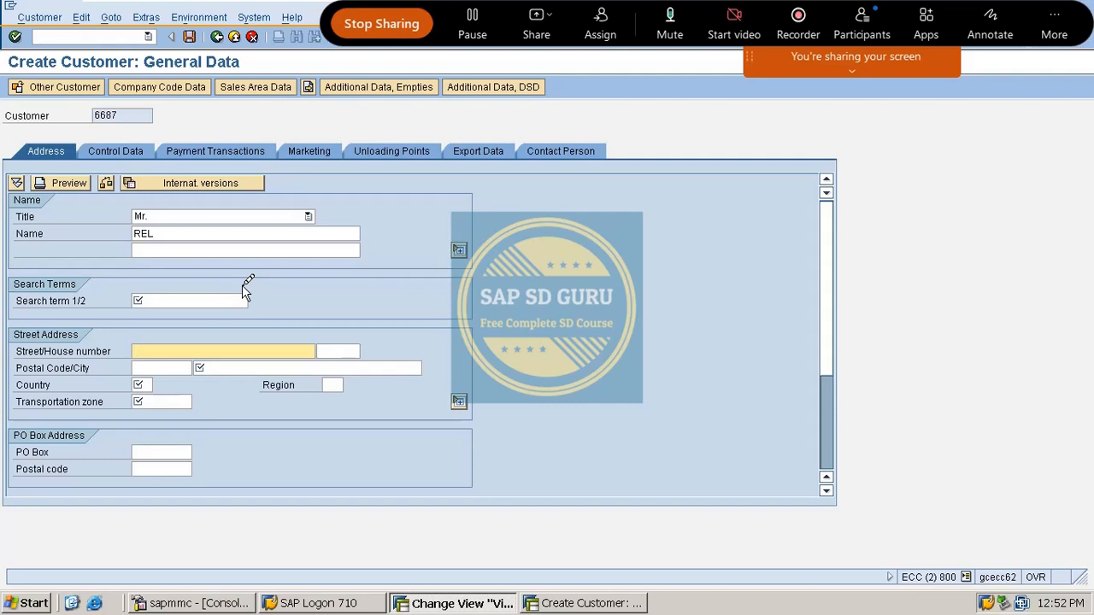
{"action": "left_click", "coordinate": [243, 293]}
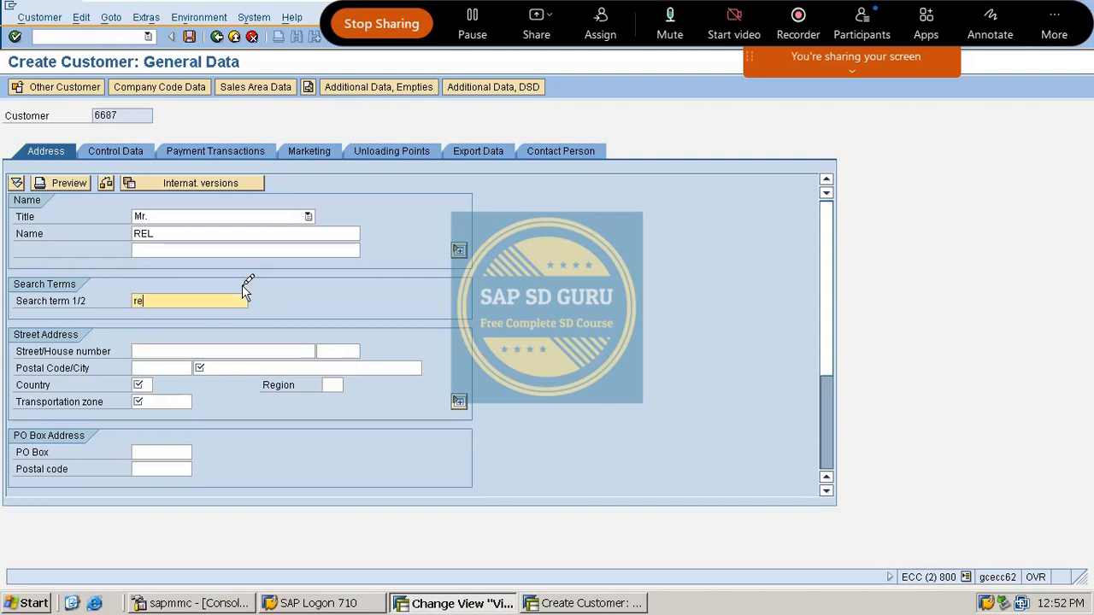
{"action": "type", "text": "rel"}
Step: Set the customer's city to vijayawada from the earlier entries, leaving the street, house number and postal code blank
{"action": "key", "text": "Tab"}
{"action": "key", "text": "Tab"}
{"action": "key", "text": "Tab"}
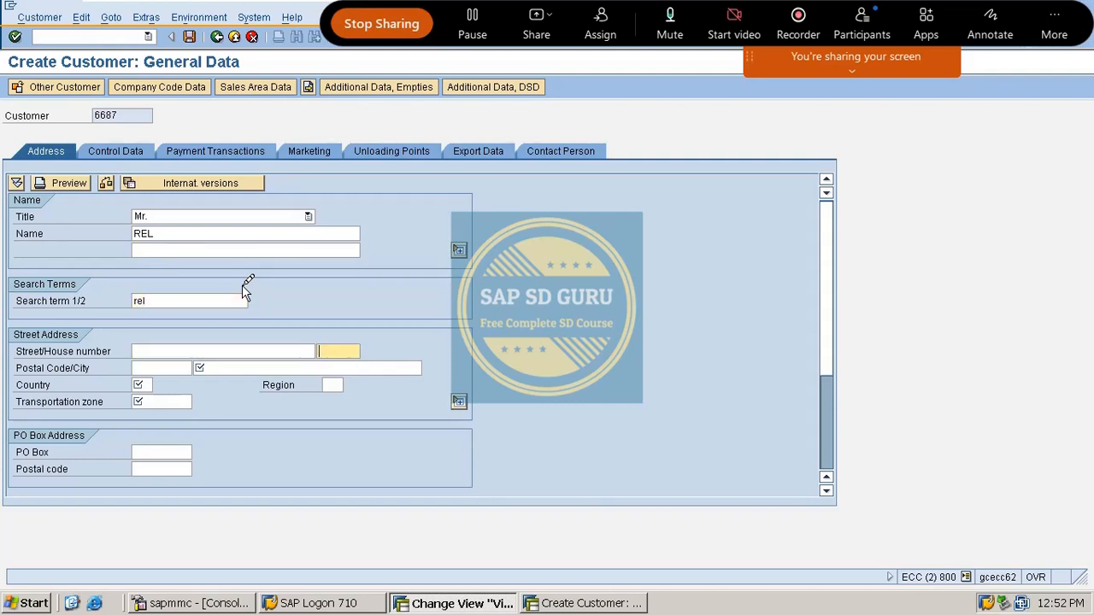
{"action": "key", "text": "Tab"}
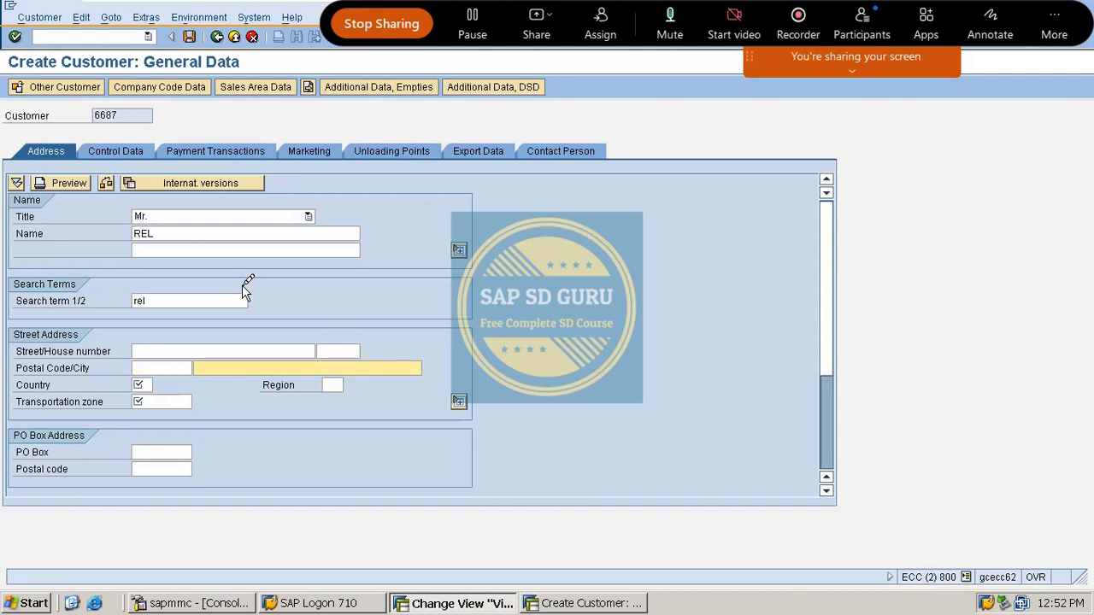
{"action": "key", "text": "BackSpace"}
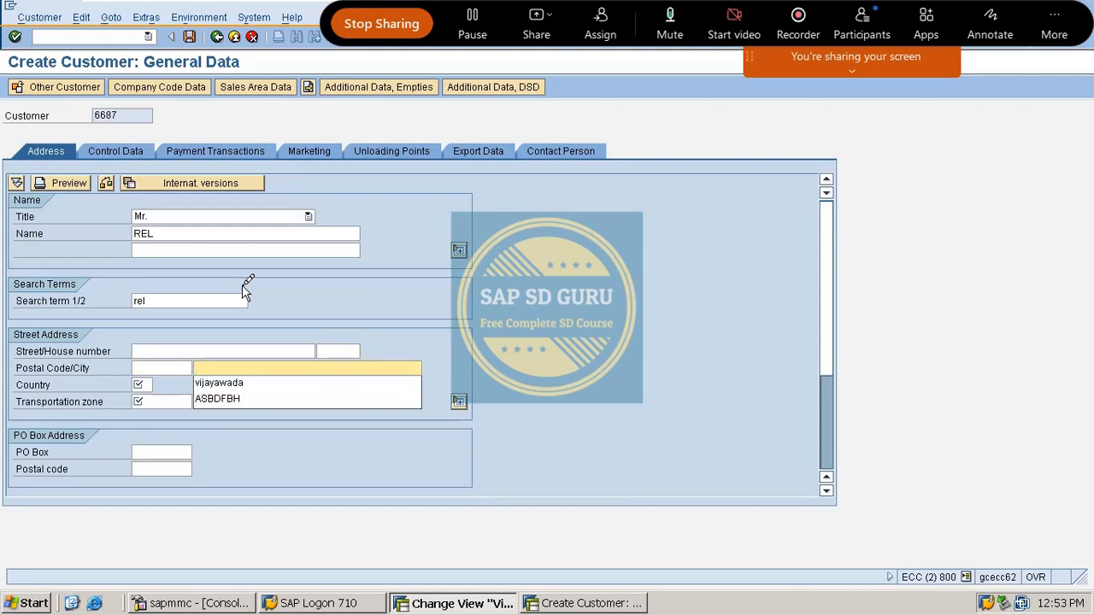
{"action": "key", "text": "Down"}
{"action": "key", "text": "Down"}
{"action": "key", "text": "Up"}
{"action": "key", "text": "Return"}
{"action": "key", "text": "Return"}
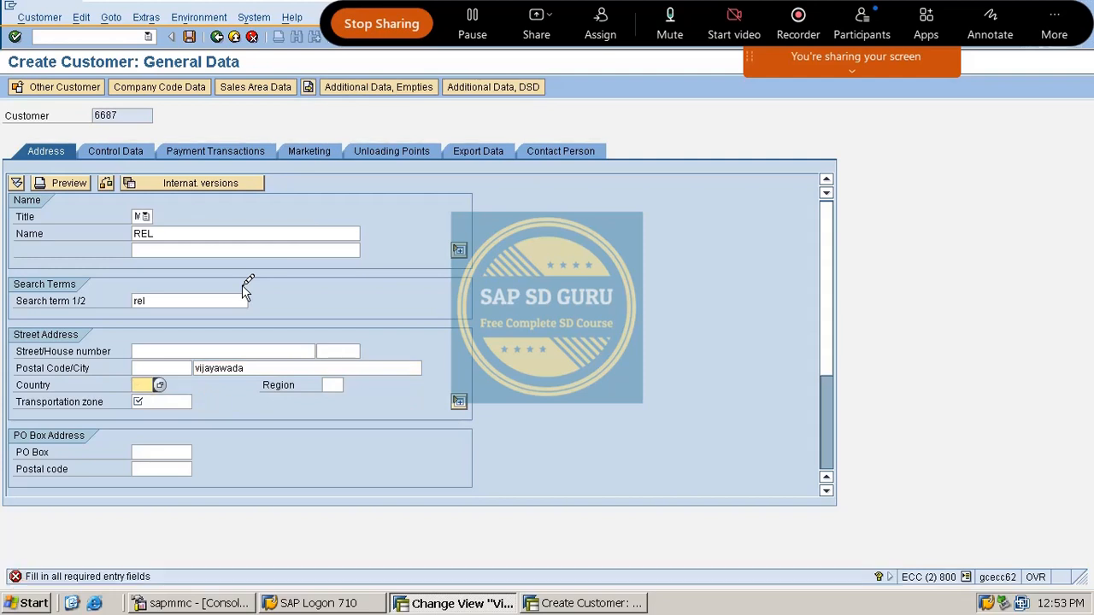
{"action": "type", "text": "In"}
{"action": "key", "text": "Tab"}
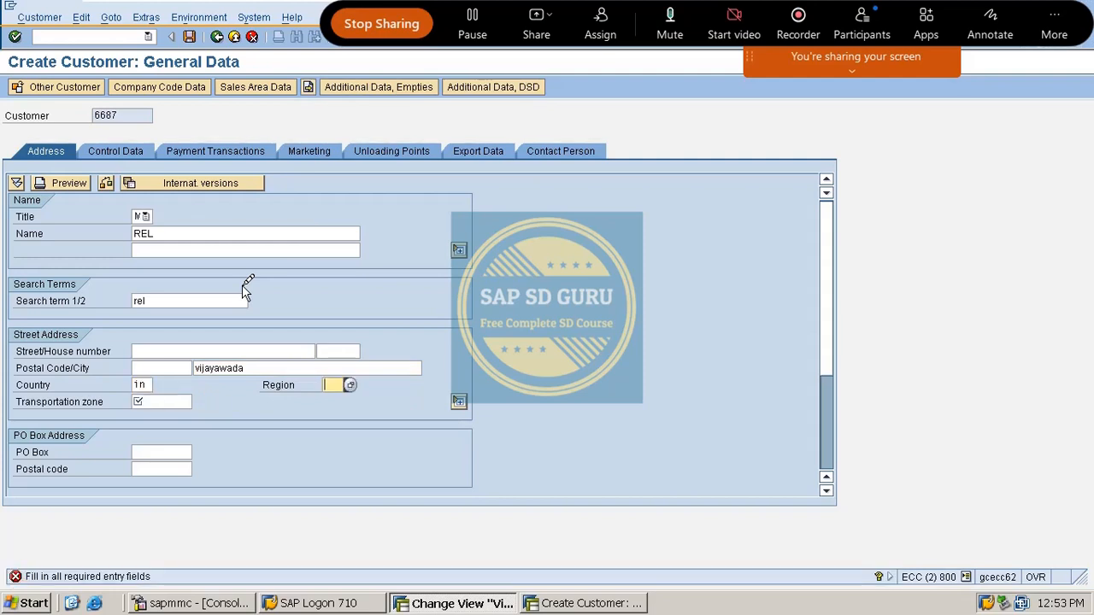
{"action": "type", "text": "01"}
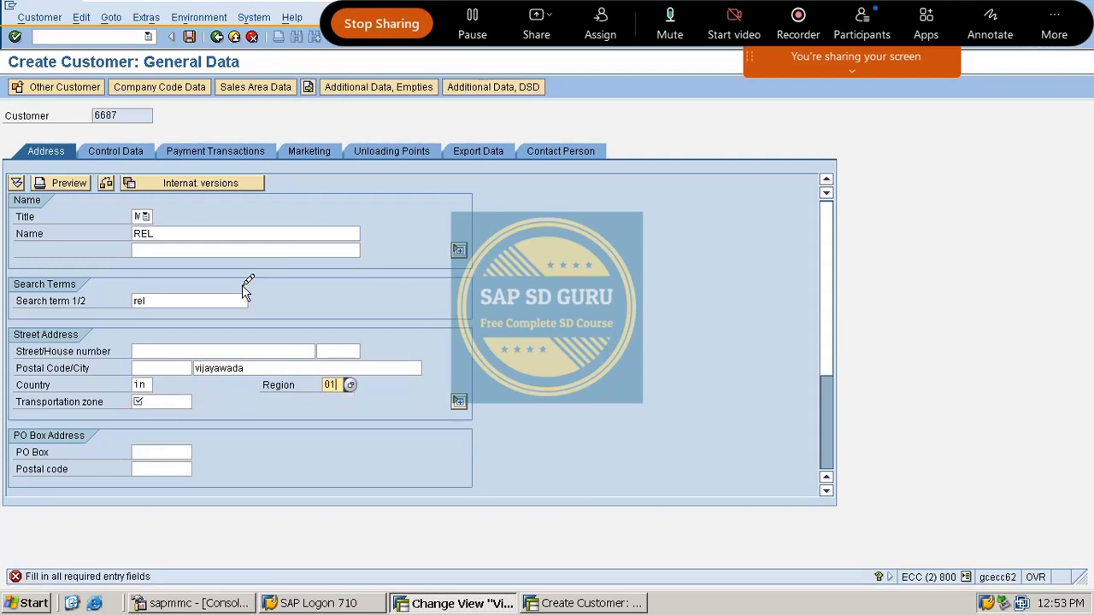
{"action": "key", "text": "Return"}
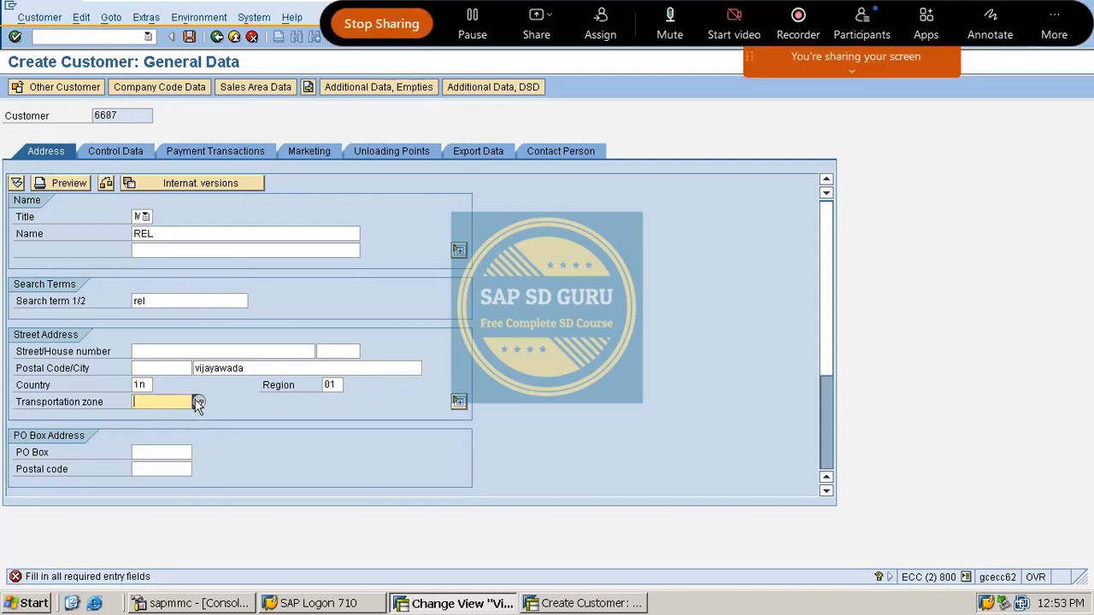
{"action": "left_click", "coordinate": [198, 402]}
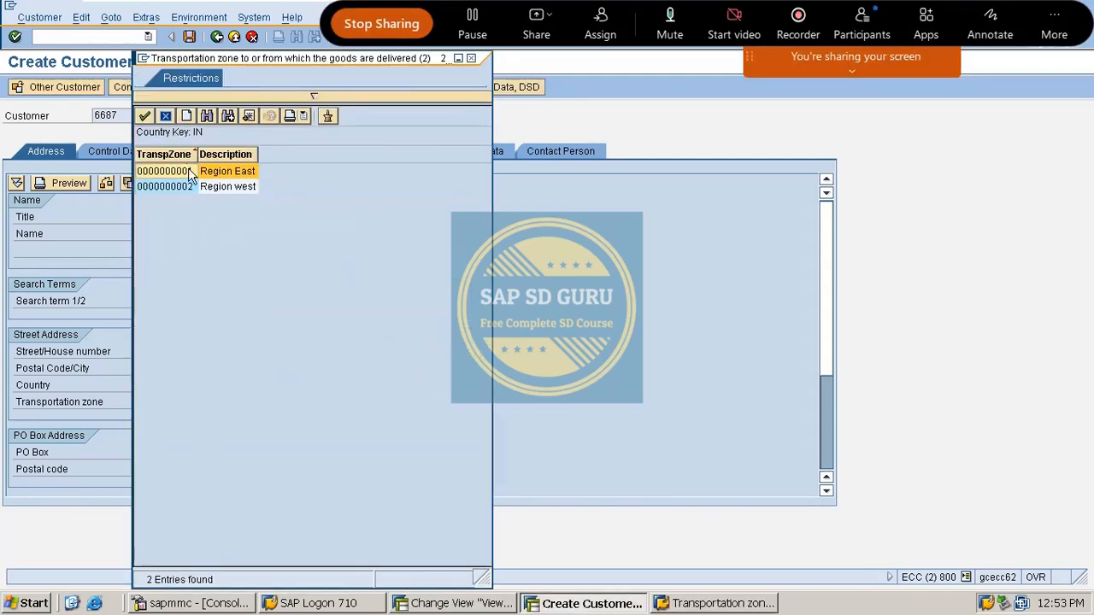
{"action": "double_click", "coordinate": [188, 168]}
{"action": "key", "text": "Return"}
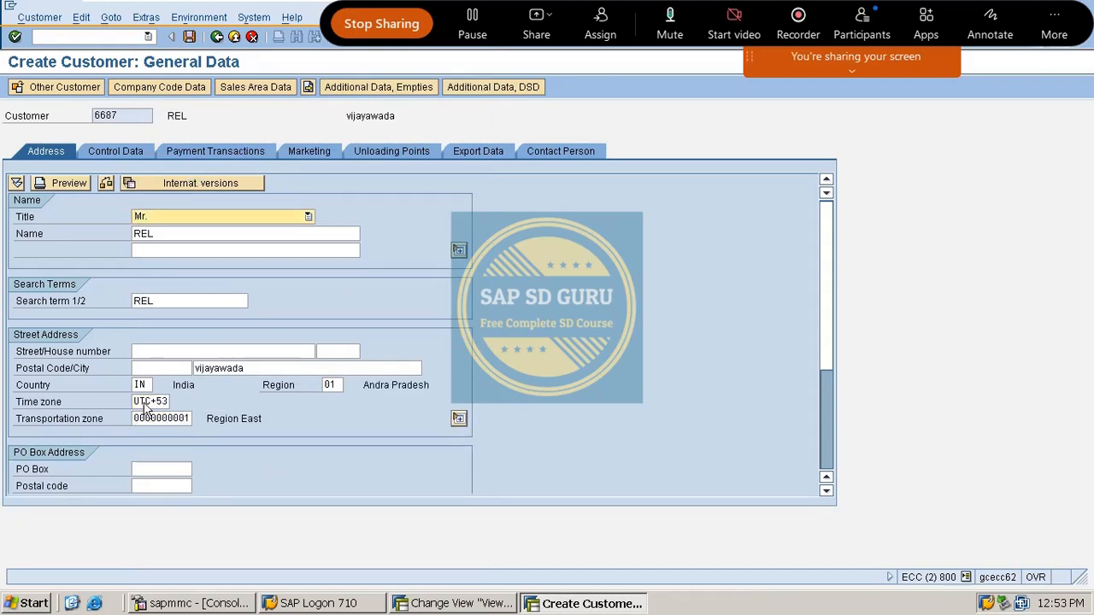
Step: Change the customer's time zone to INDIA in the street address
{"action": "left_click_drag", "start_coordinate": [142, 401], "coordinate": [562, 313]}
{"action": "key", "text": "BackSpace"}
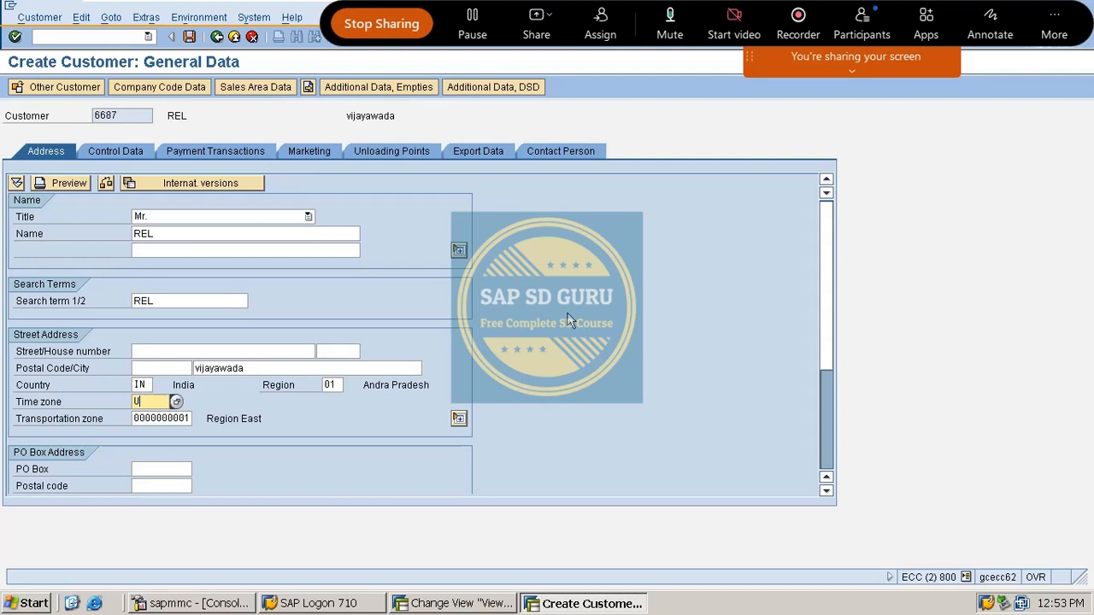
{"action": "key", "text": "BackSpace"}
{"action": "key", "text": "Down"}
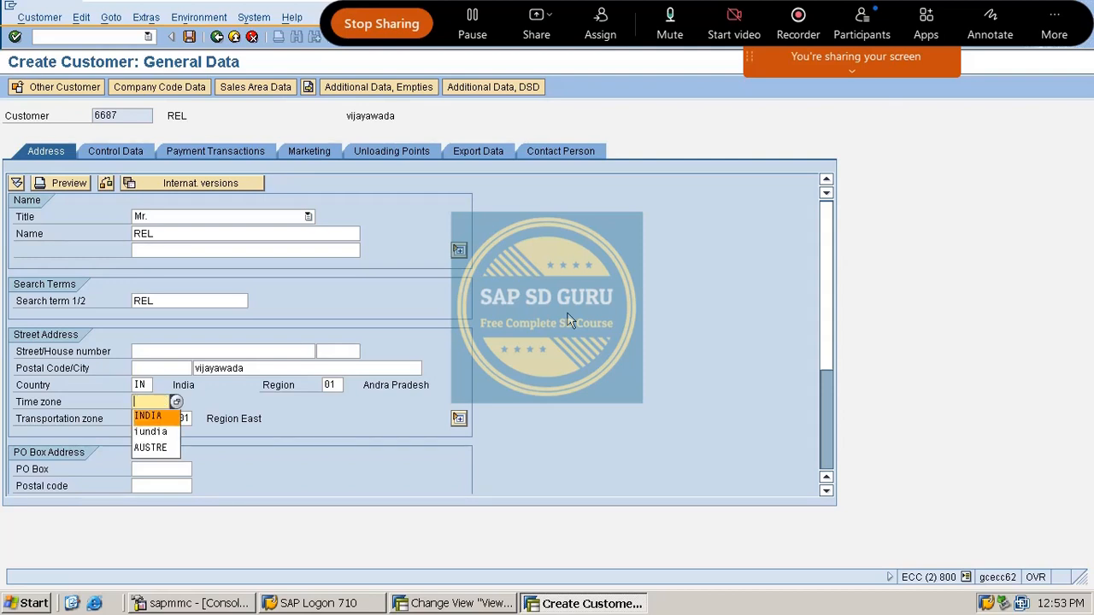
{"action": "key", "text": "Return"}
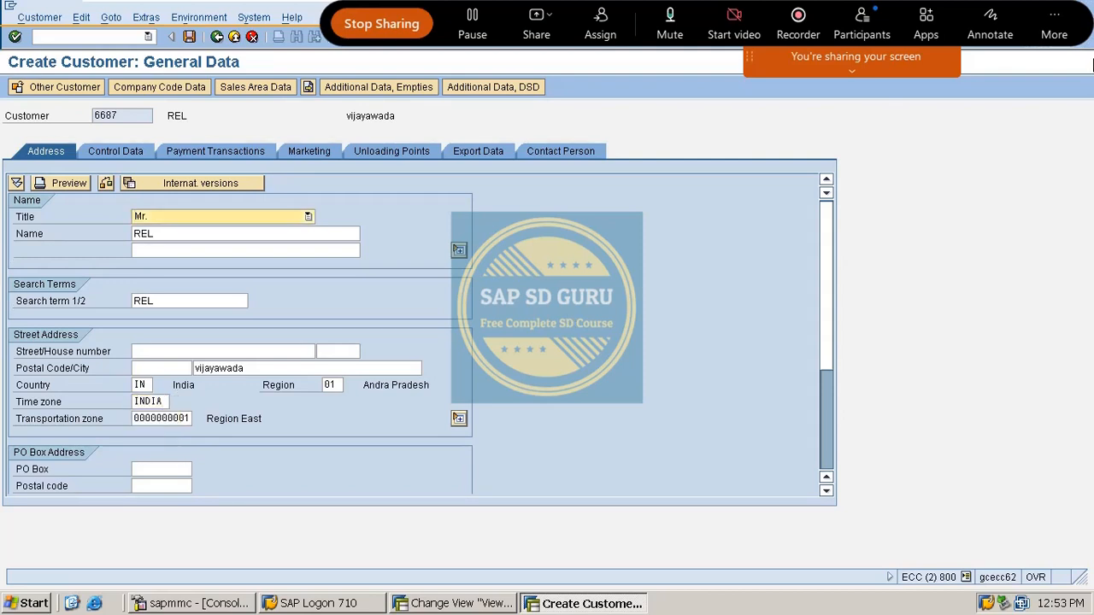
Step: Look through the control, payment, marketing, unloading point, export and contact person sections of the general data
{"action": "left_click", "coordinate": [139, 151]}
{"action": "left_click", "coordinate": [197, 154]}
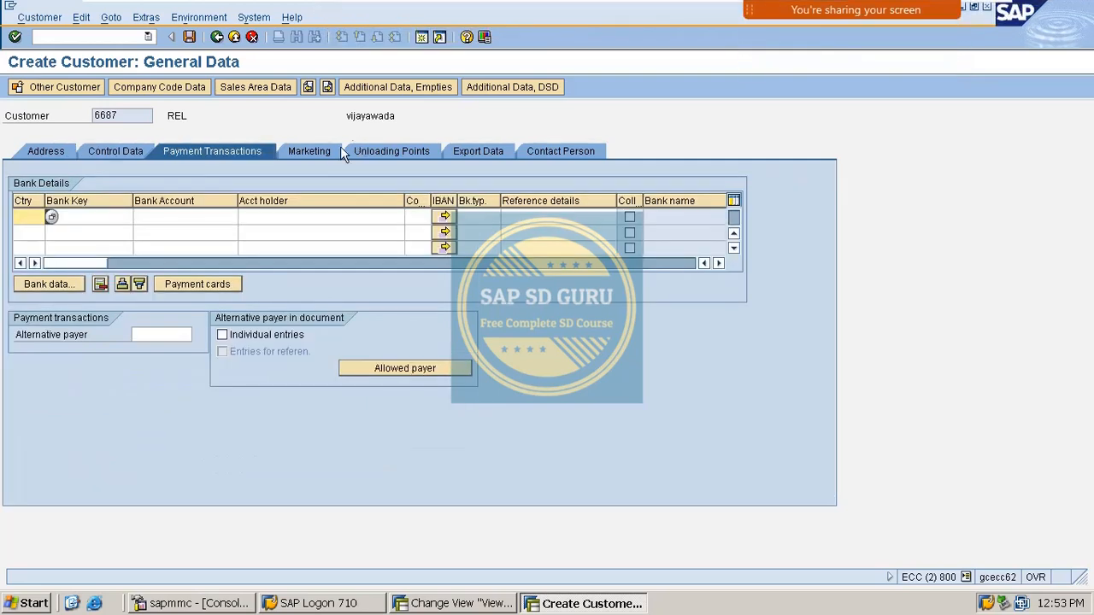
{"action": "left_click", "coordinate": [329, 152]}
{"action": "left_click", "coordinate": [372, 150]}
{"action": "left_click", "coordinate": [478, 161]}
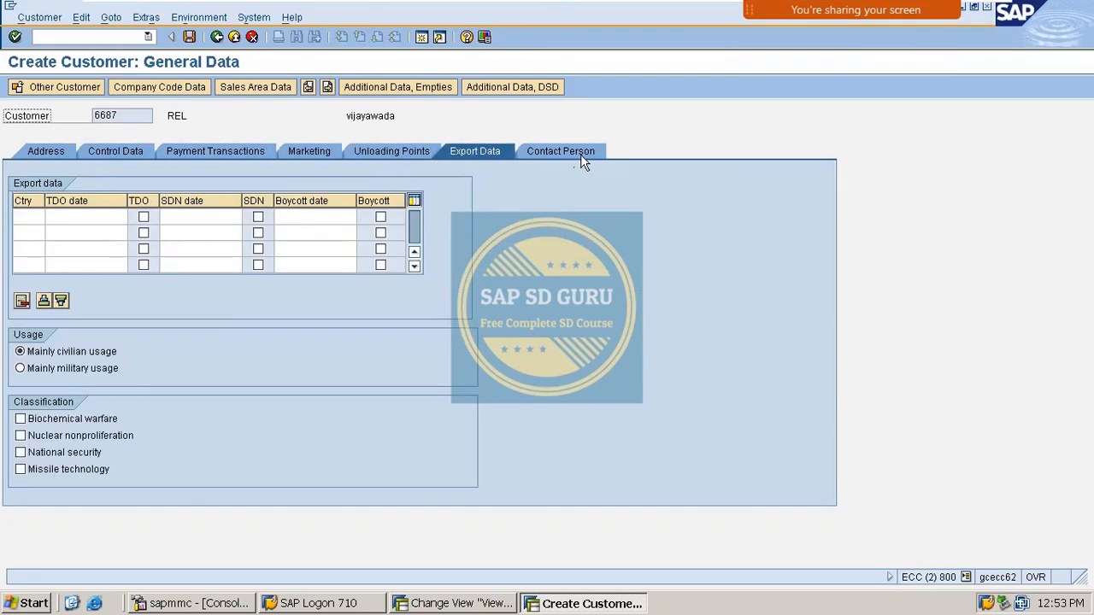
{"action": "left_click", "coordinate": [580, 154]}
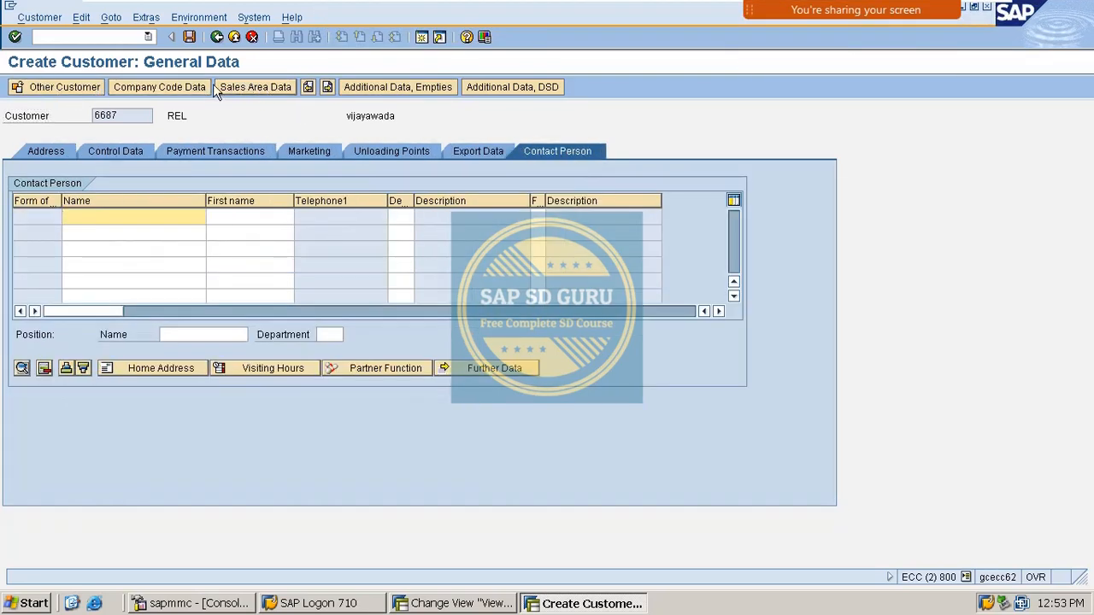
Step: Continue to the company code data and set the reconciliation account to 140000
{"action": "left_click", "coordinate": [192, 87]}
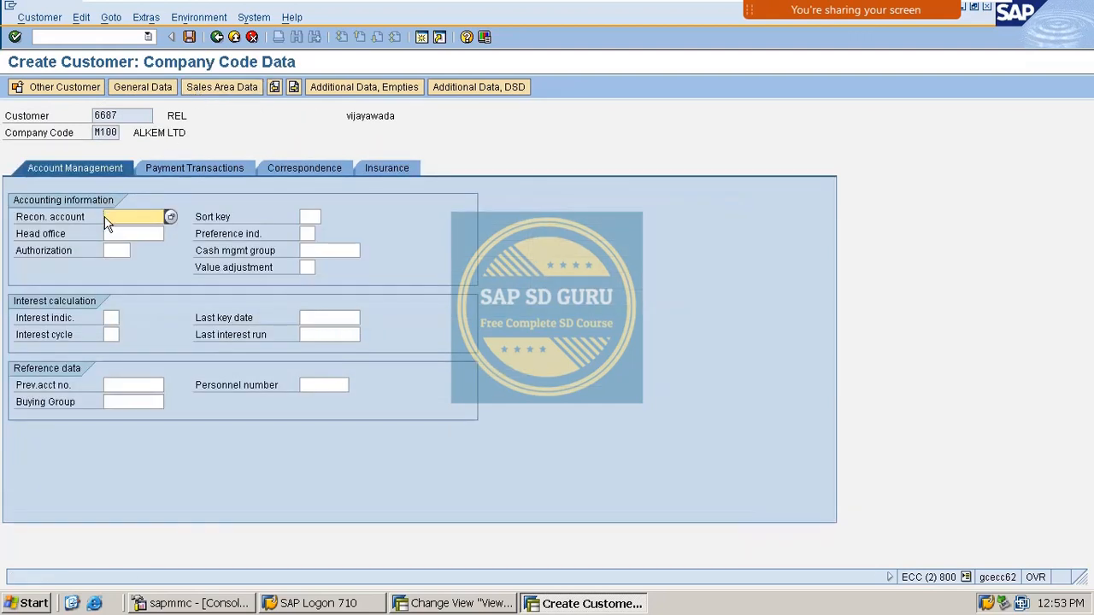
{"action": "key", "text": "BackSpace"}
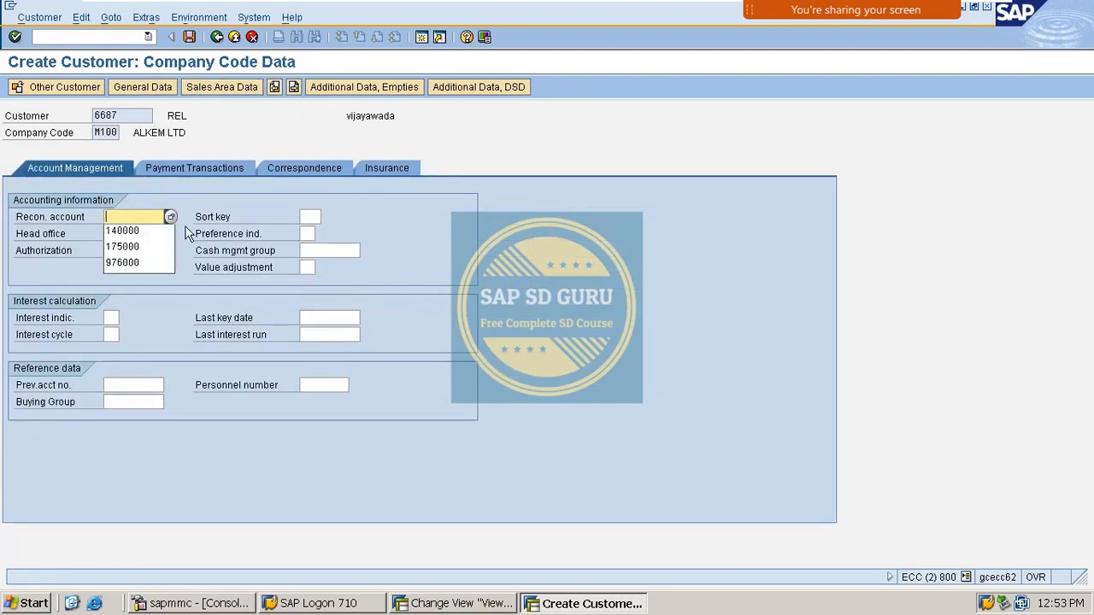
{"action": "key", "text": "Down"}
{"action": "key", "text": "Return"}
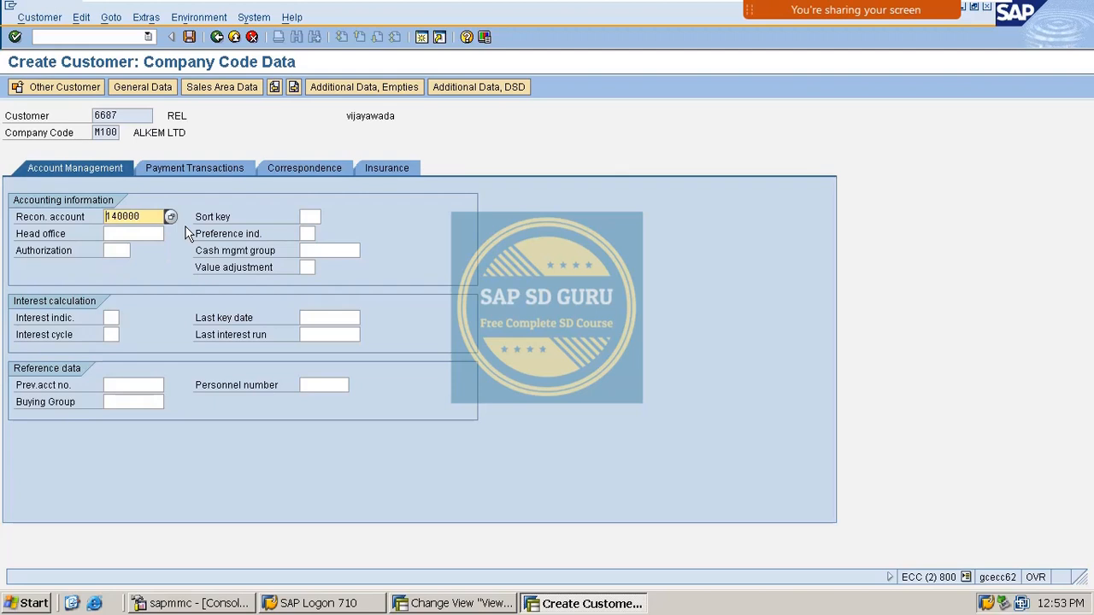
Step: Fill in the company code terms of payment from the earlier entries and pass through the correspondence and insurance data unchanged
{"action": "left_click", "coordinate": [180, 166]}
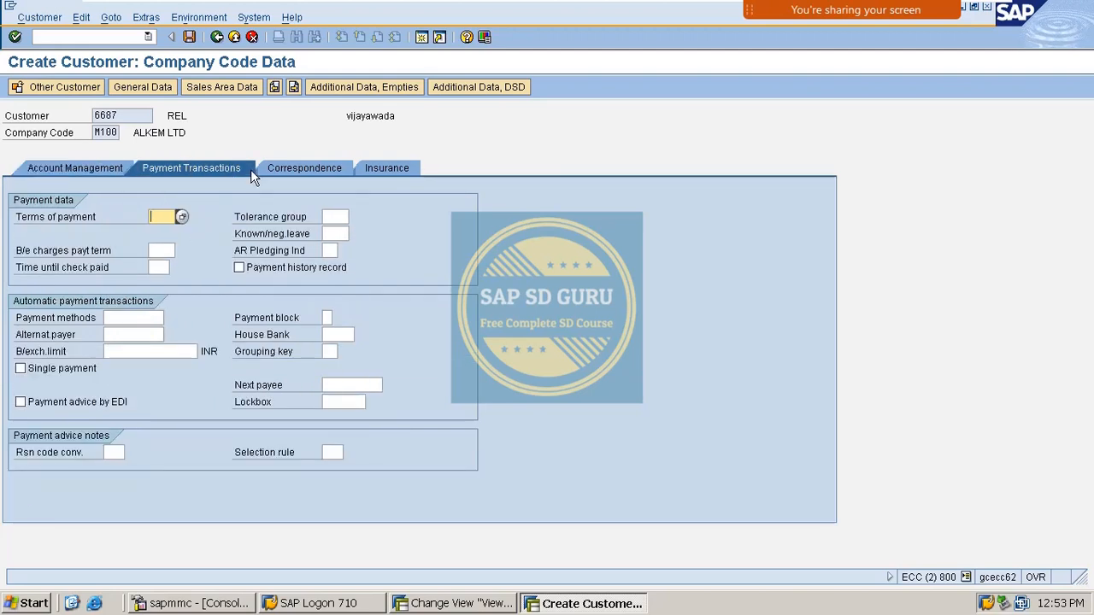
{"action": "key", "text": "BackSpace"}
{"action": "key", "text": "Down"}
{"action": "key", "text": "Return"}
{"action": "left_click", "coordinate": [299, 167]}
{"action": "left_click", "coordinate": [361, 167]}
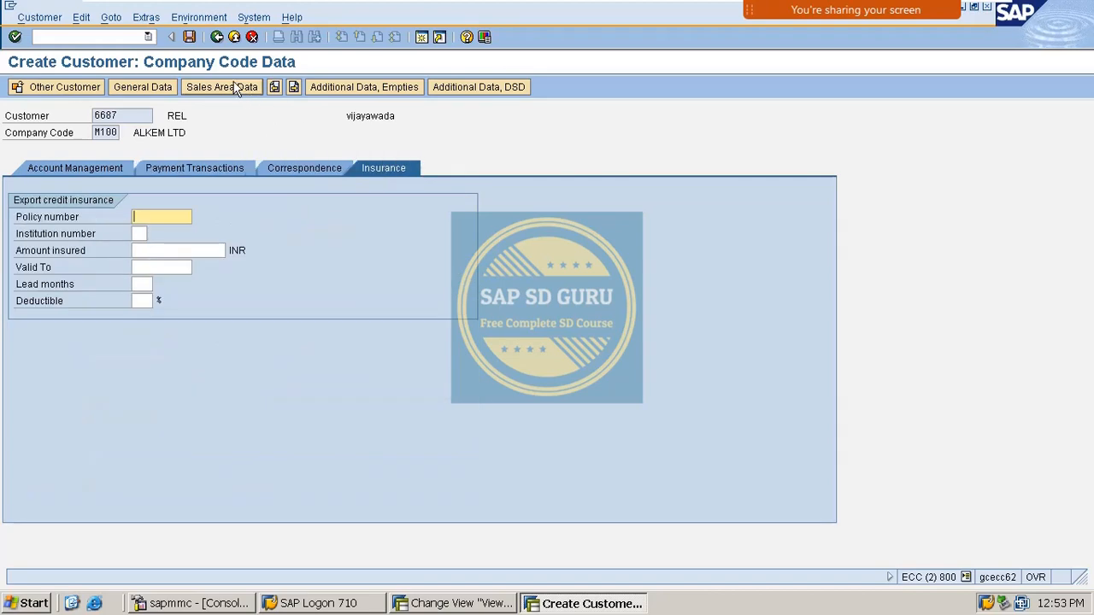
Step: Continue to the sales area data and set the delivery priority and the shipping conditions to 01
{"action": "left_click", "coordinate": [237, 88]}
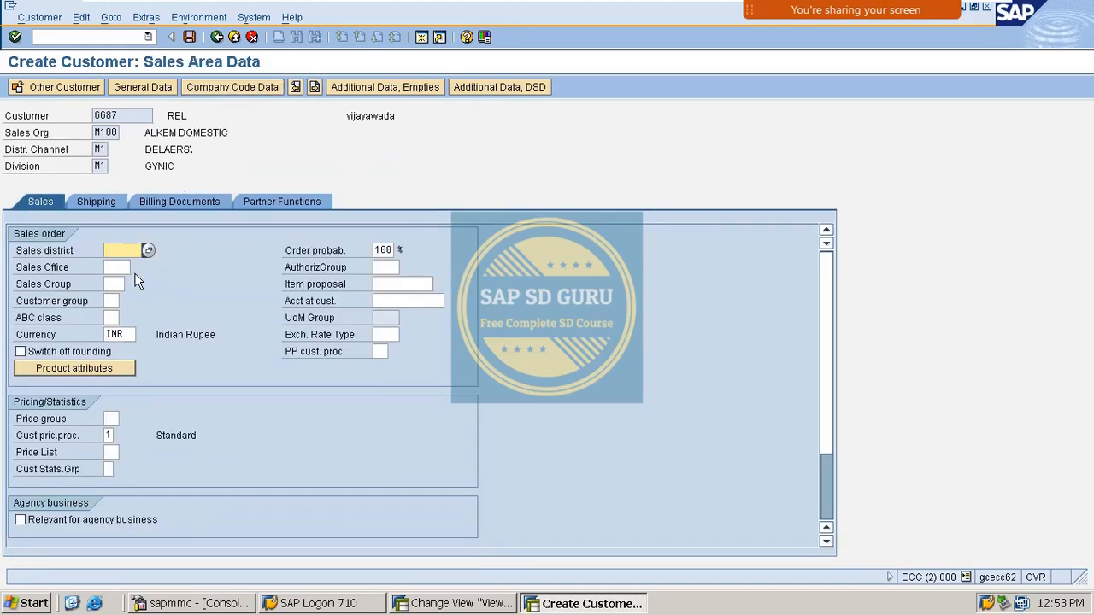
{"action": "left_click", "coordinate": [97, 202]}
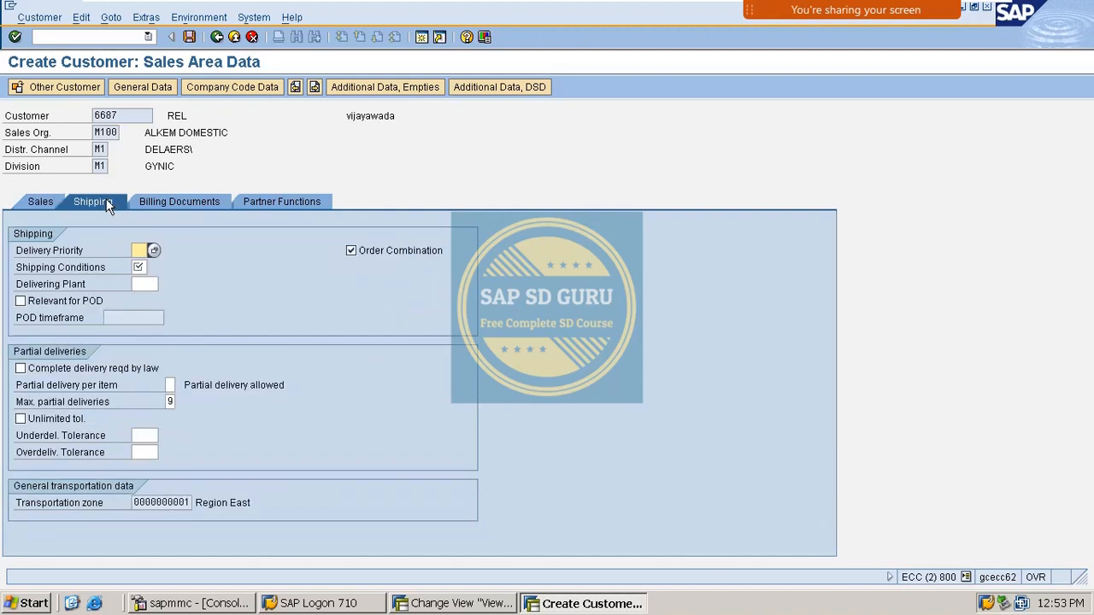
{"action": "type", "text": "01"}
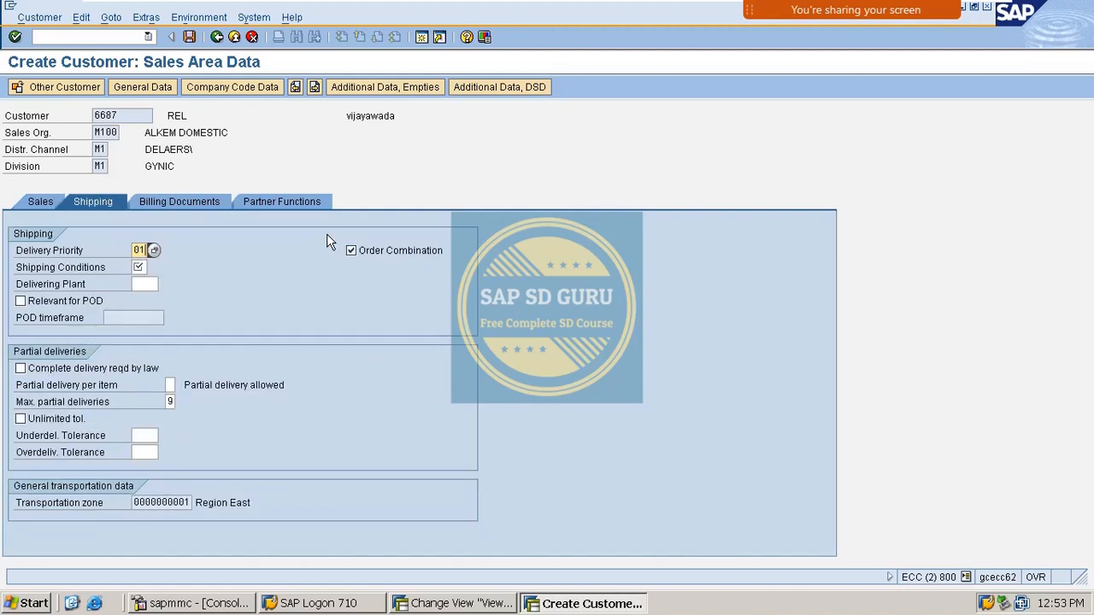
{"action": "key", "text": "Return"}
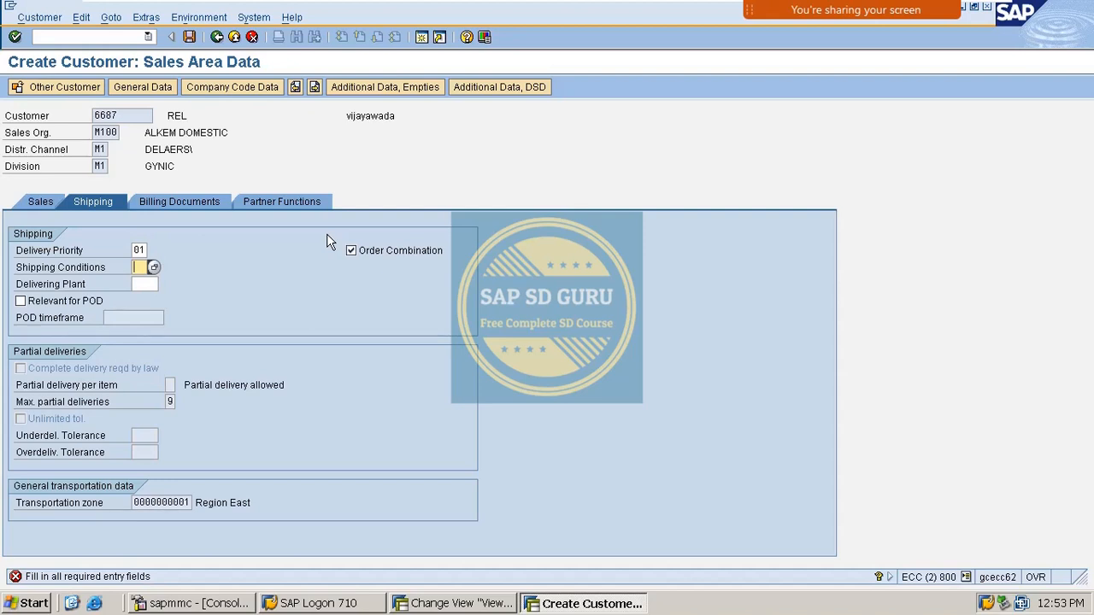
{"action": "type", "text": "01"}
{"action": "key", "text": "Return"}
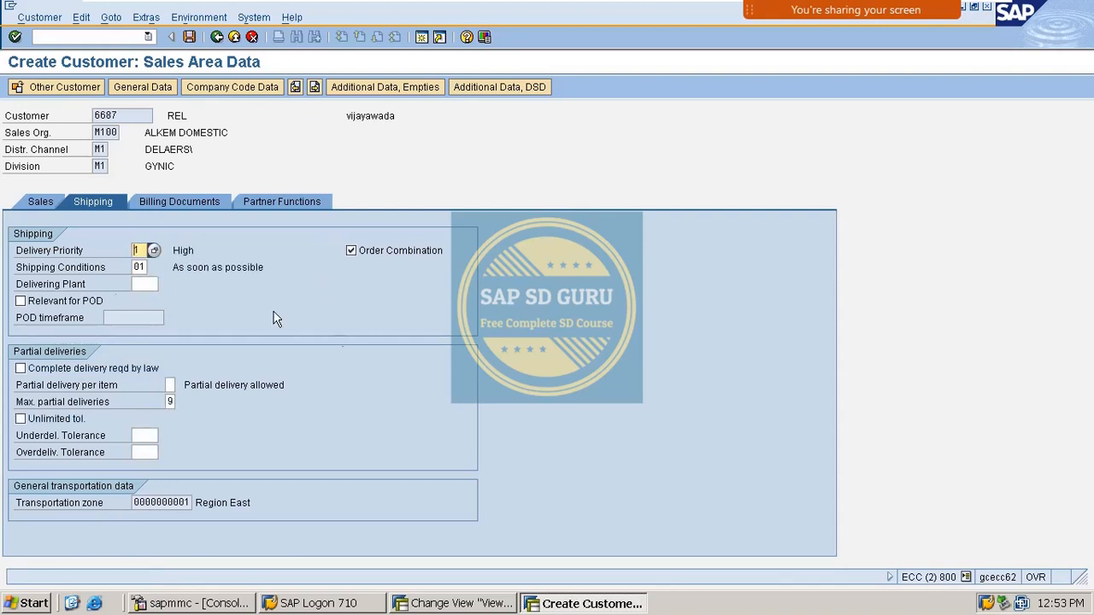
Step: Set the delivering plant to M100 in the shipping data
{"action": "left_click", "coordinate": [142, 270]}
{"action": "left_click", "coordinate": [143, 284]}
{"action": "type", "text": "m100"}
{"action": "key", "text": "Return"}
{"action": "key", "text": "Return"}
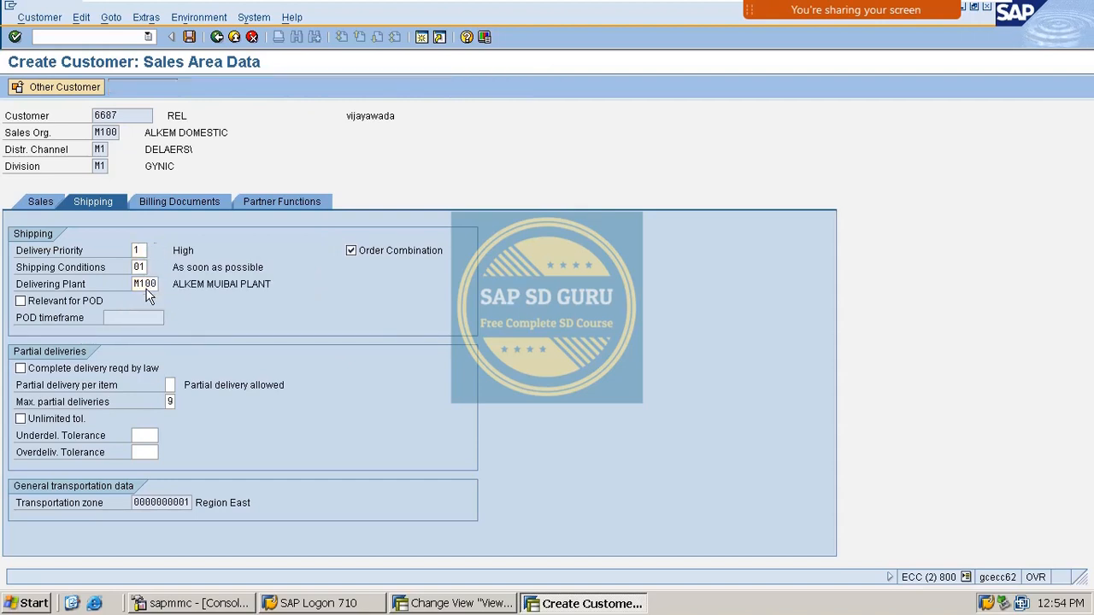
Step: In the billing data, set the incoterms to FOB with the description fob and the output tax classification to 1
{"action": "left_click", "coordinate": [193, 204]}
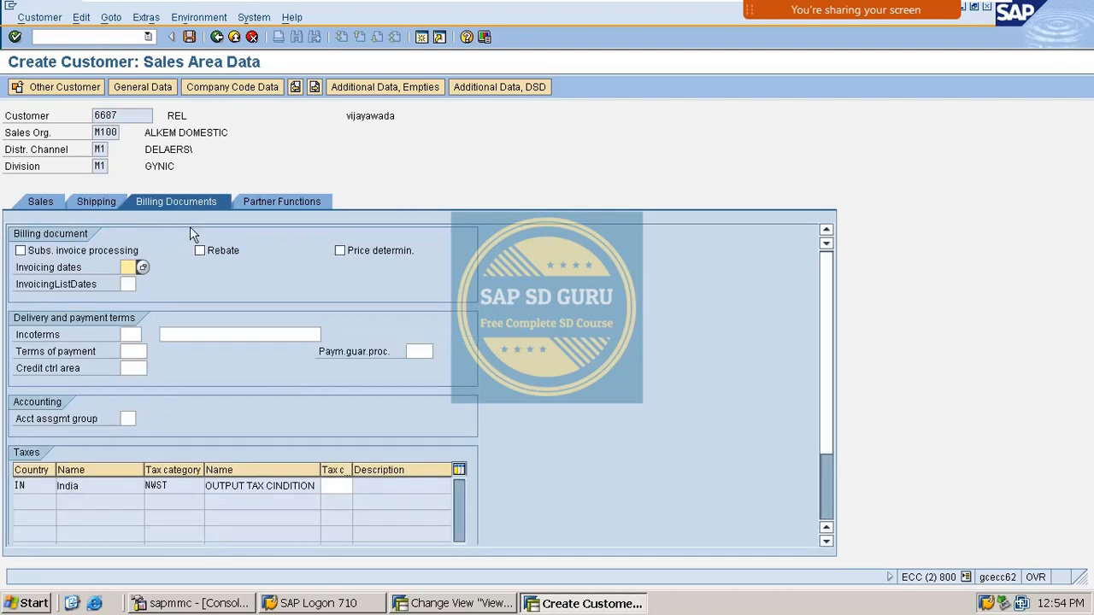
{"action": "left_click", "coordinate": [126, 337]}
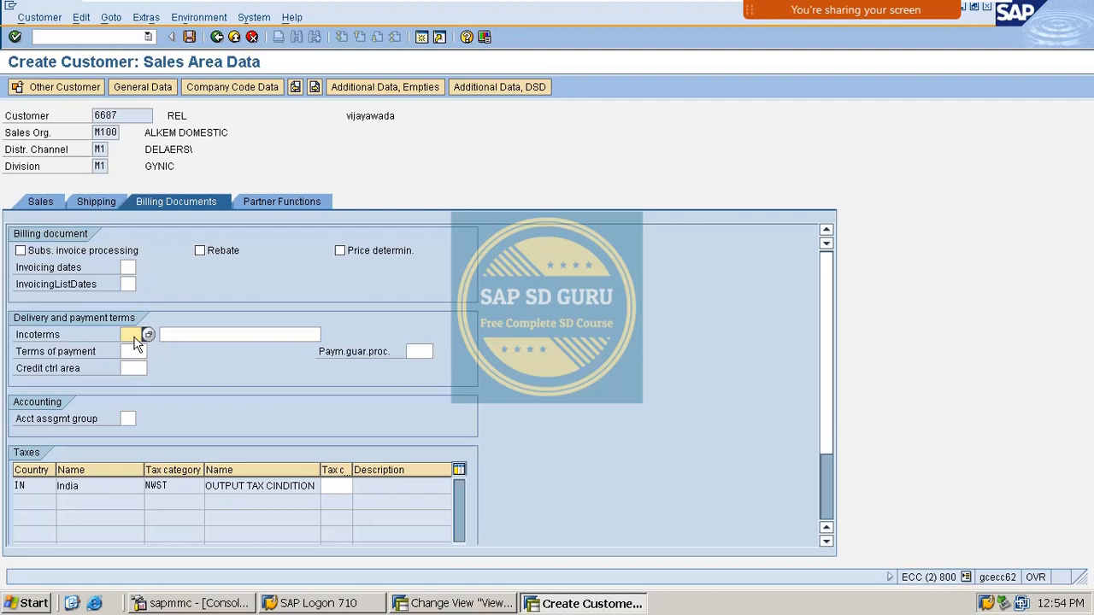
{"action": "type", "text": "fob"}
{"action": "key", "text": "Tab"}
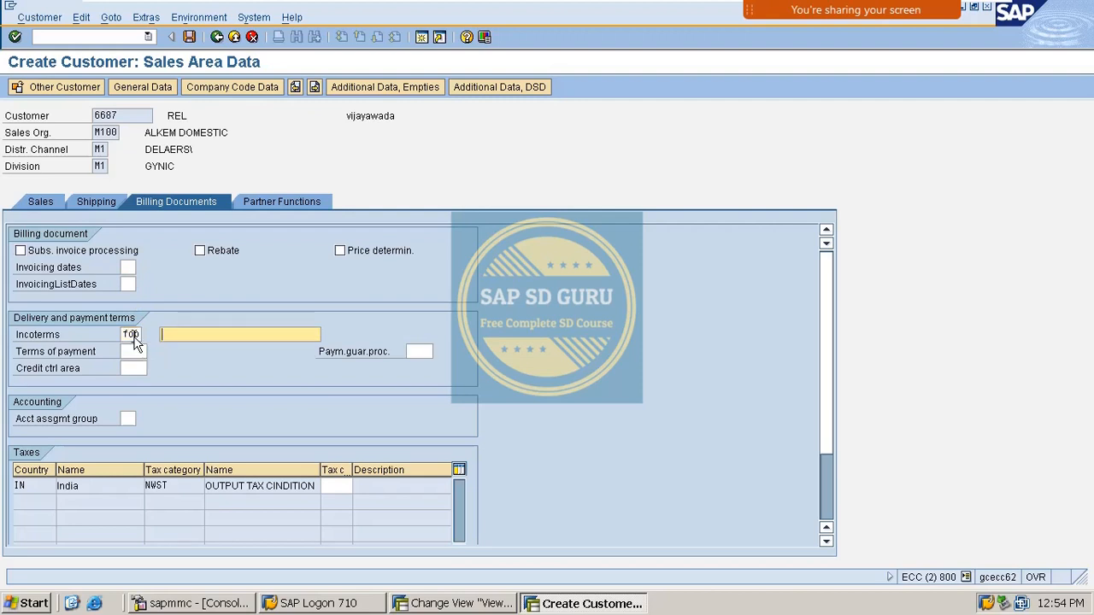
{"action": "type", "text": "f"}
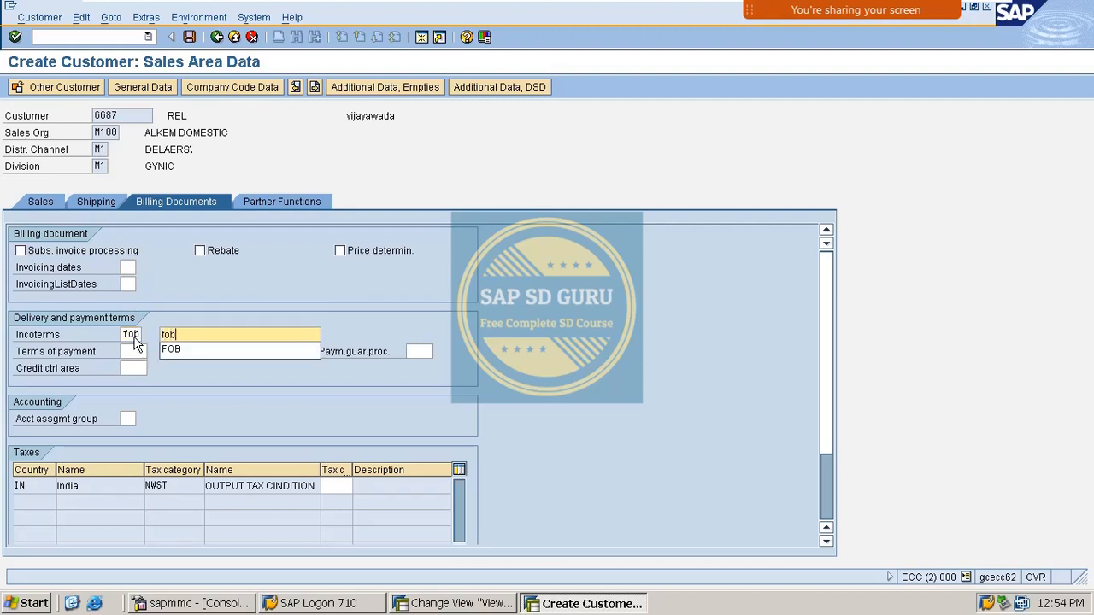
{"action": "type", "text": "ob"}
{"action": "key", "text": "Return"}
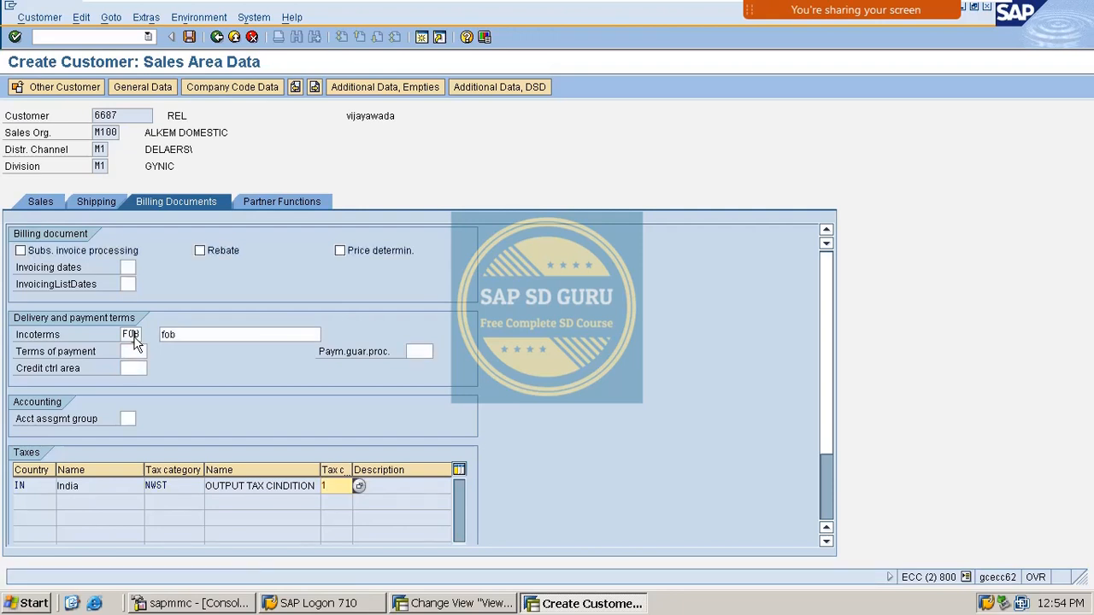
Step: Try to set the billing terms of payment to M100
{"action": "left_click", "coordinate": [143, 352]}
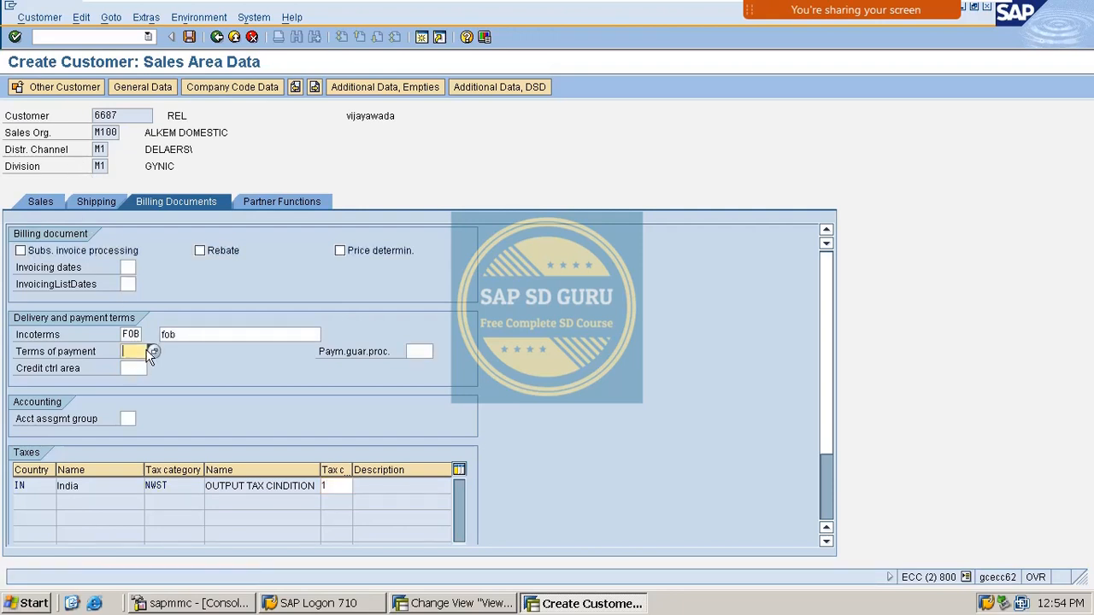
{"action": "type", "text": "m100"}
{"action": "key", "text": "Return"}
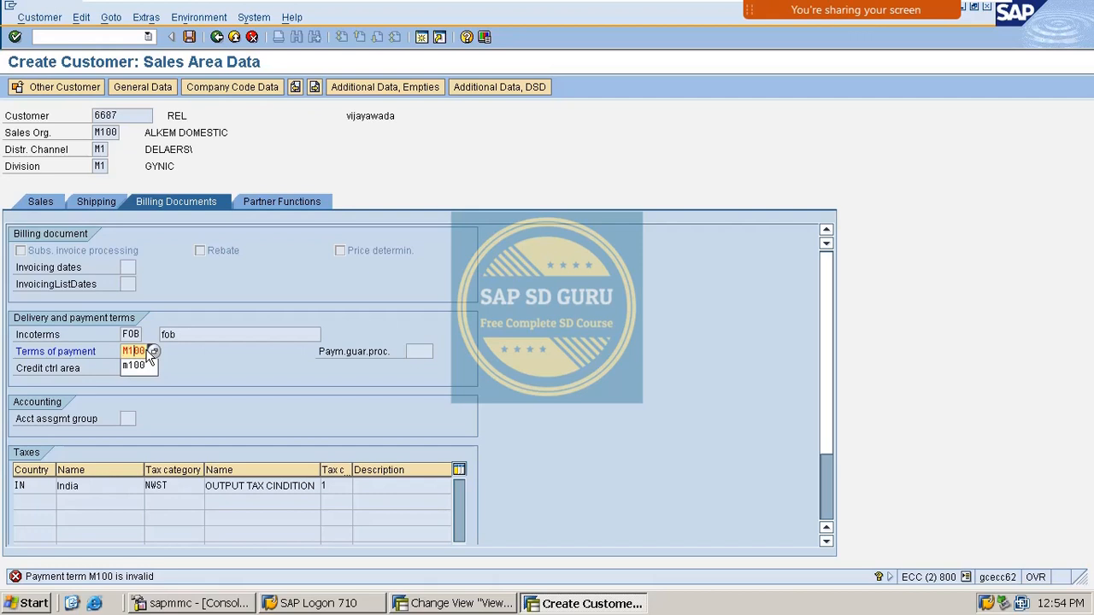
Step: Replace the billing terms of payment with M001
{"action": "type", "text": "00"}
{"action": "key", "text": "BackSpace"}
{"action": "key", "text": "BackSpace"}
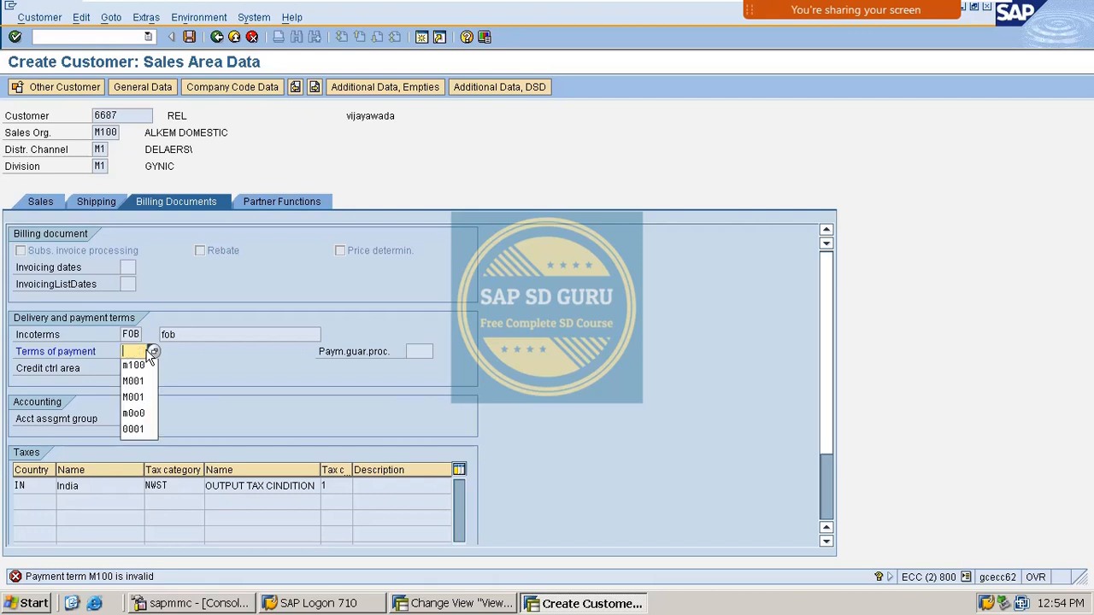
{"action": "type", "text": "M001"}
{"action": "key", "text": "Return"}
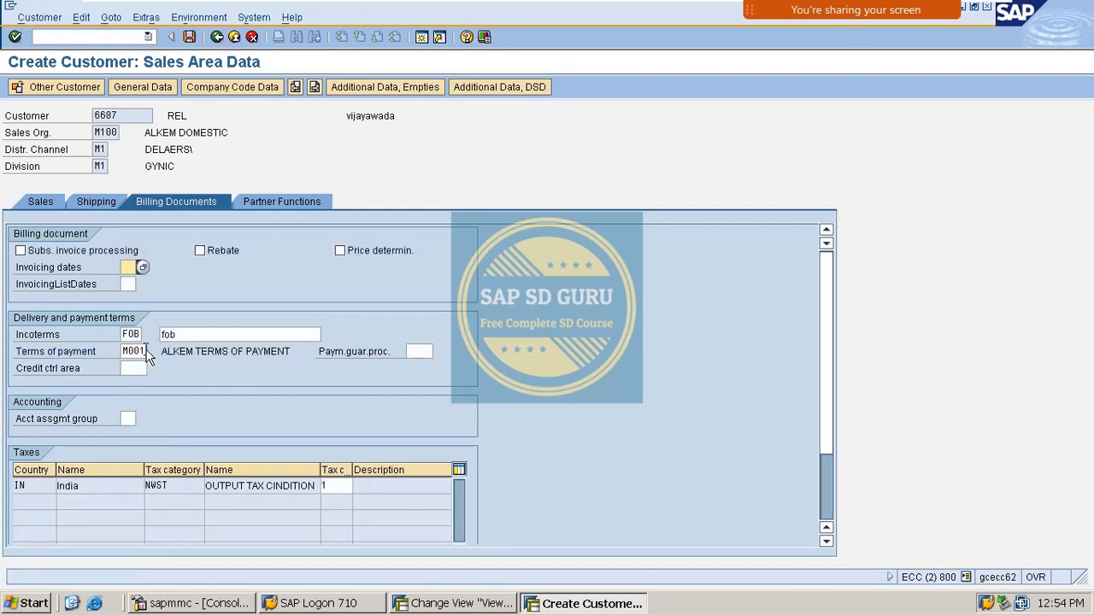
Step: Set the credit control area to M100 and the account assignment group to M1
{"action": "left_click", "coordinate": [144, 371]}
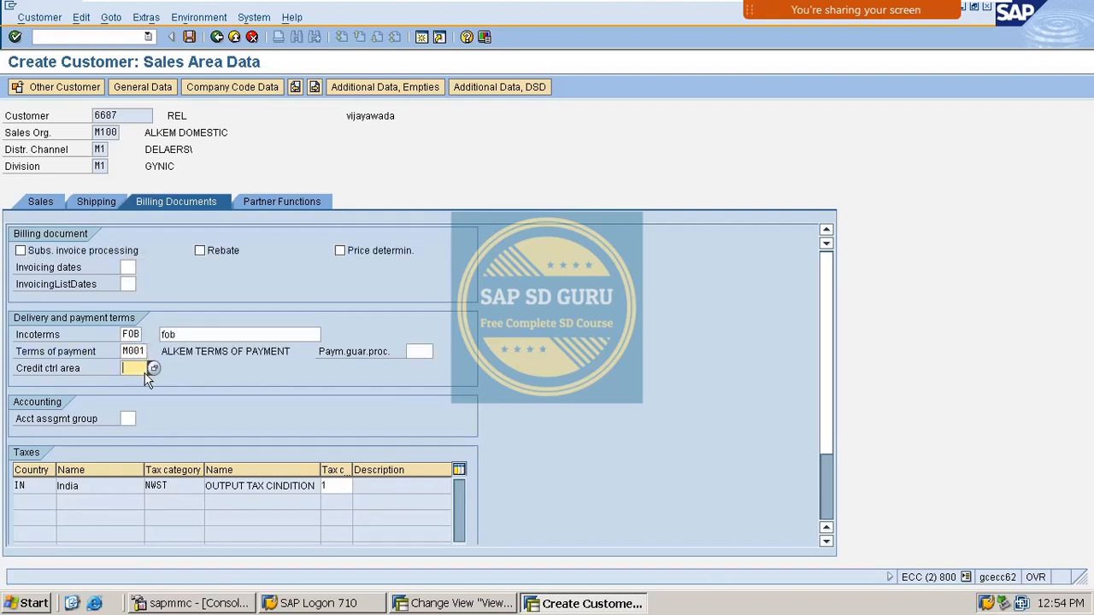
{"action": "type", "text": "M100"}
{"action": "key", "text": "Return"}
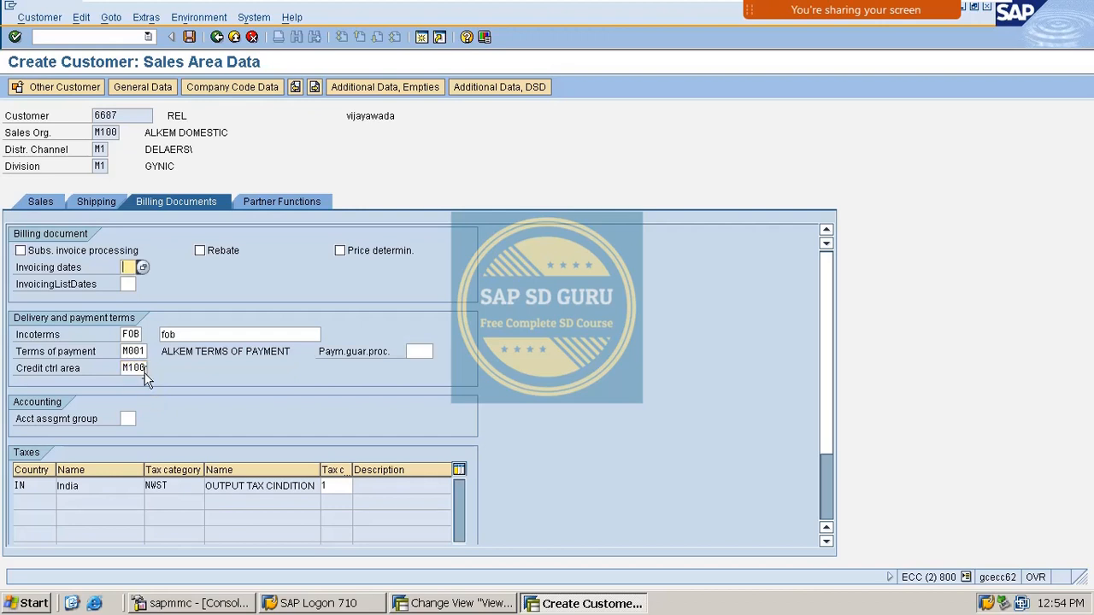
{"action": "left_click", "coordinate": [132, 418]}
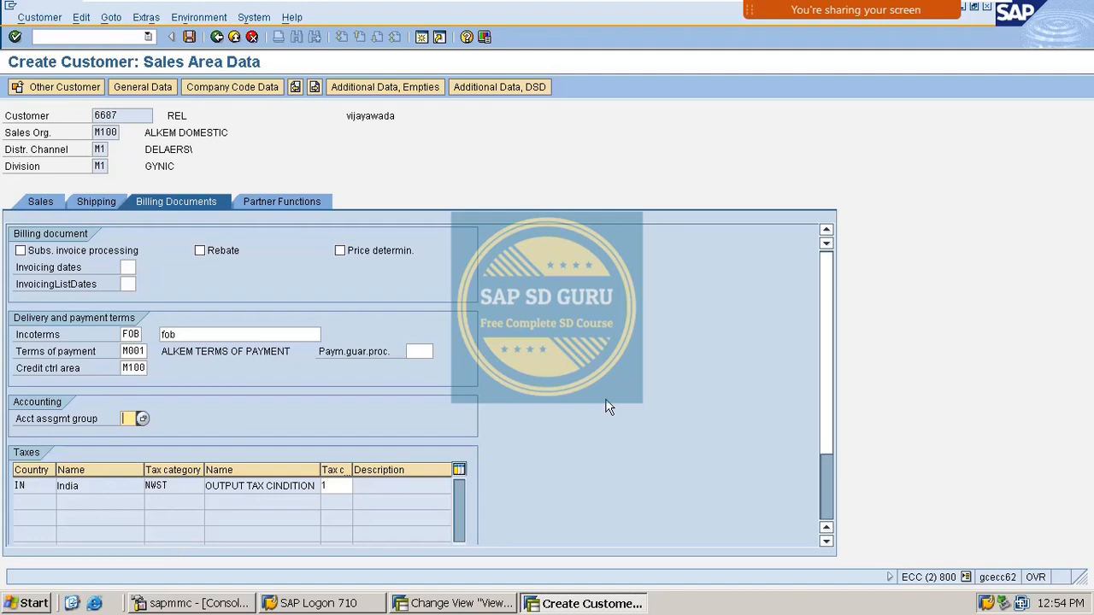
{"action": "type", "text": "m1"}
{"action": "key", "text": "Return"}
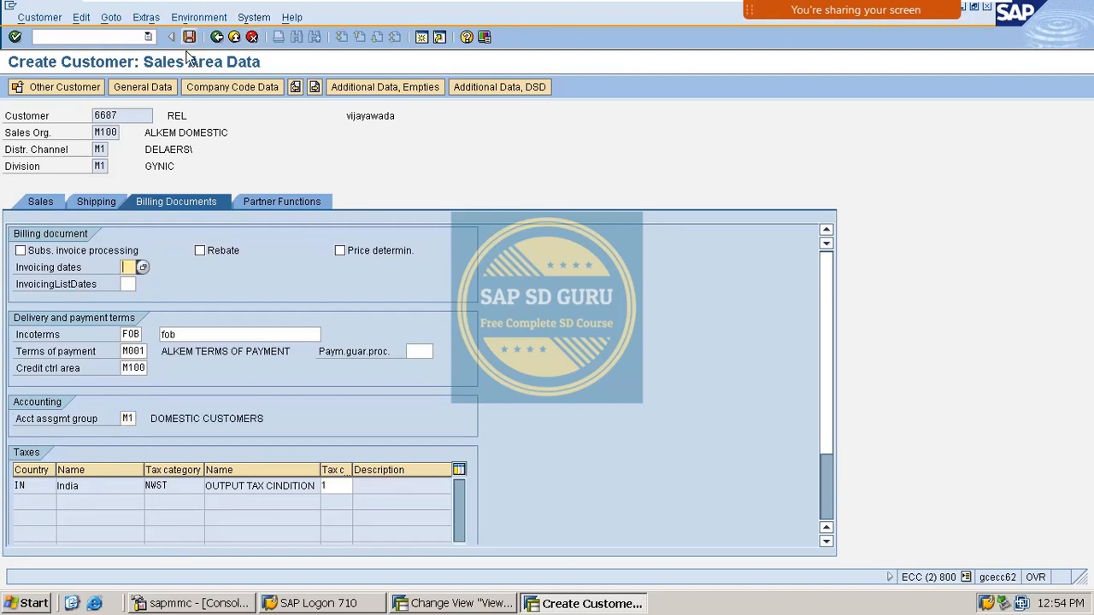
Step: Open the customer's partner functions, widen the PF column and examine the sold-to party and payer entries
{"action": "left_click", "coordinate": [277, 200]}
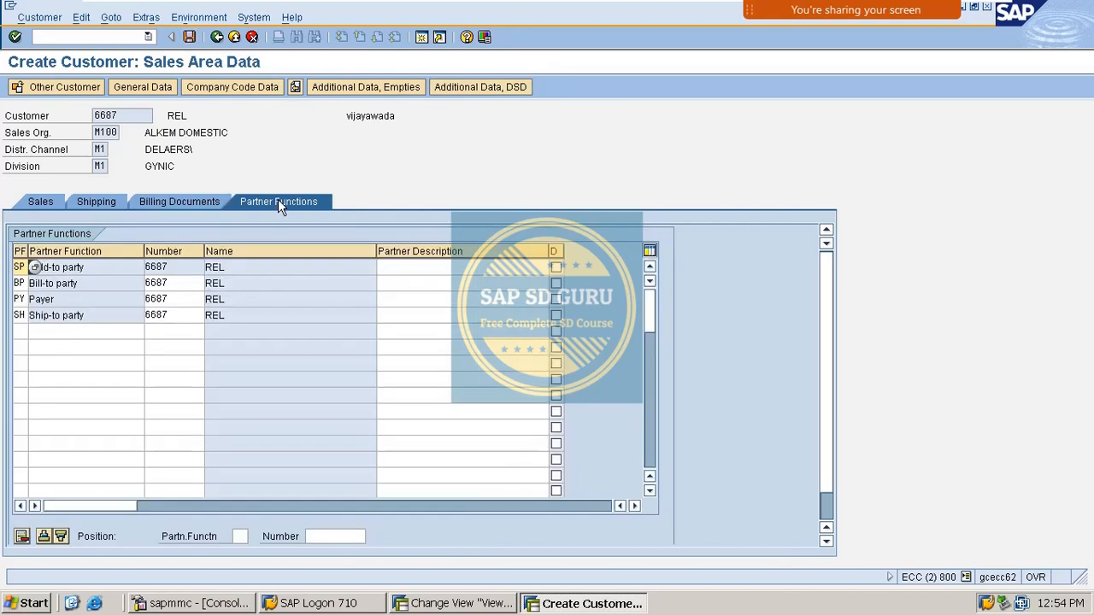
{"action": "double_click", "coordinate": [158, 267]}
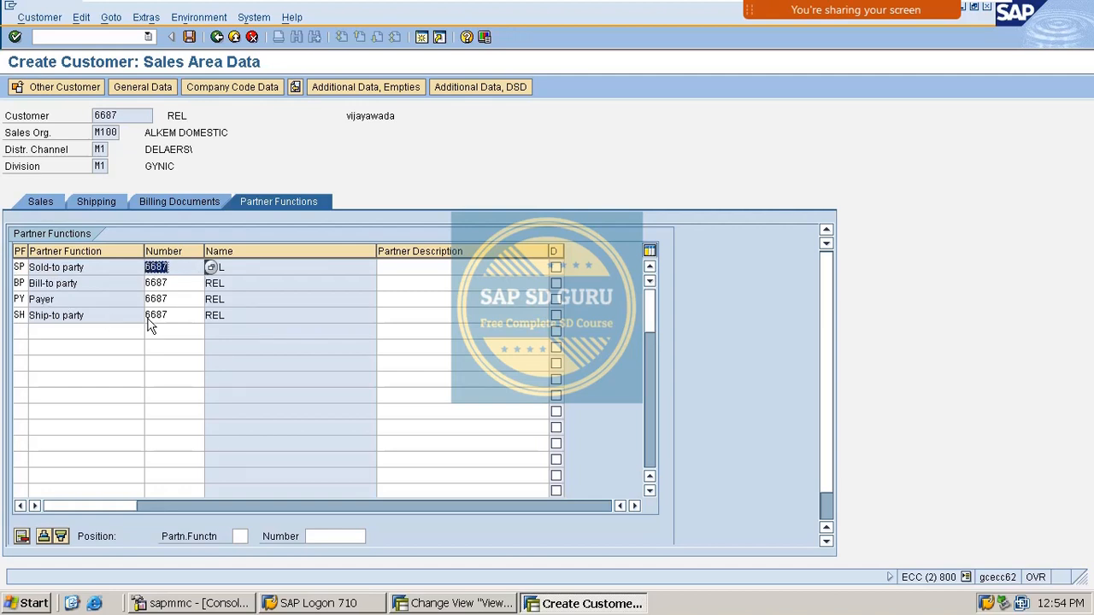
{"action": "double_click", "coordinate": [188, 304]}
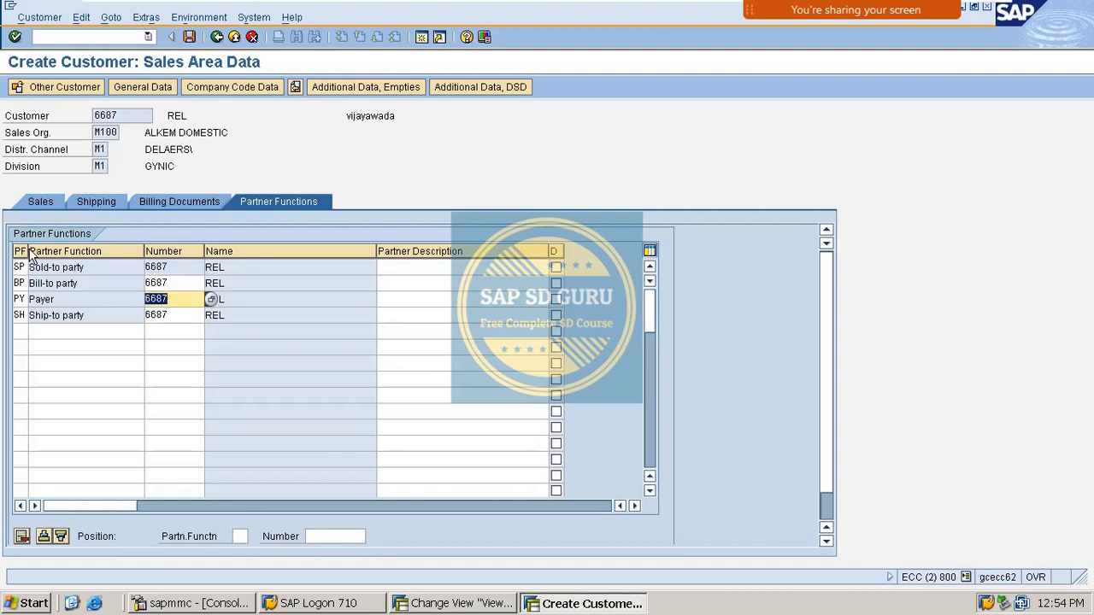
{"action": "left_click_drag", "start_coordinate": [28, 251], "coordinate": [89, 250]}
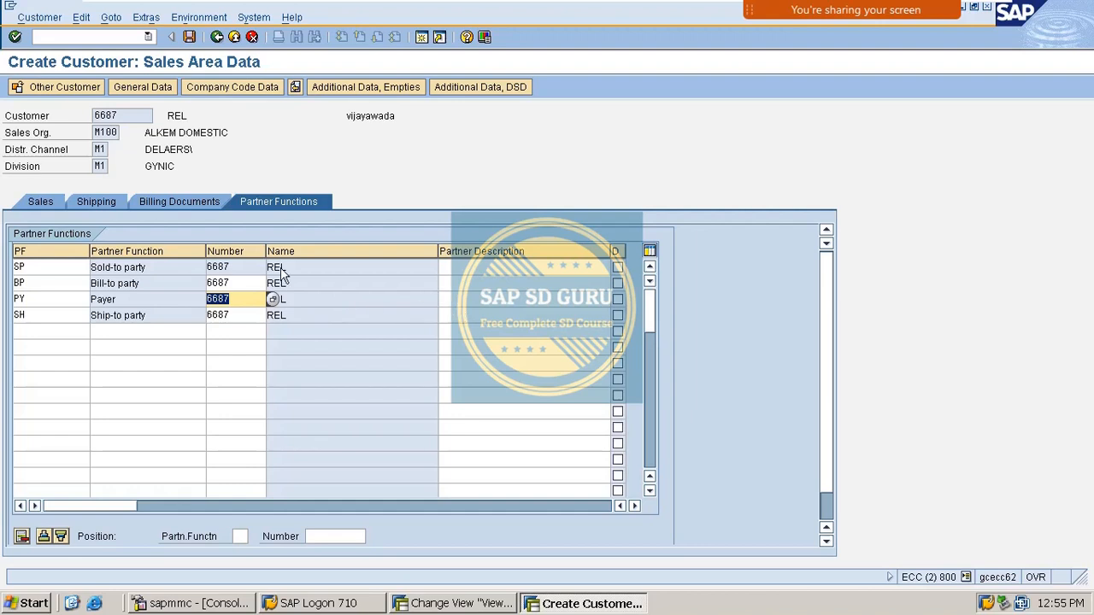
{"action": "double_click", "coordinate": [36, 300]}
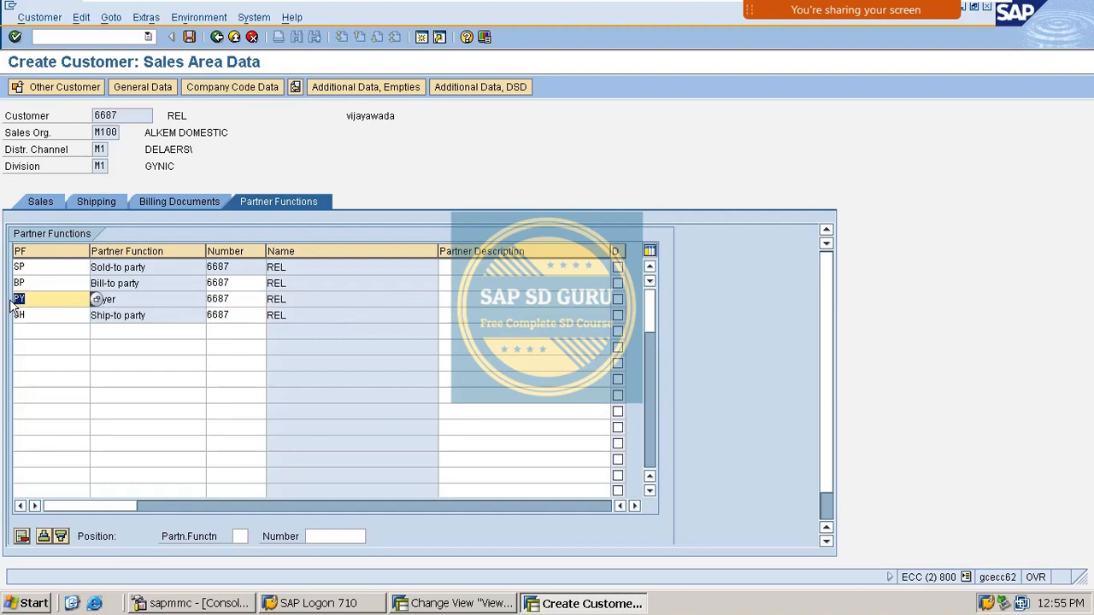
Step: Enter "Payer 1" as the partner description of the PY payer row and save the new customer
{"action": "double_click", "coordinate": [243, 306]}
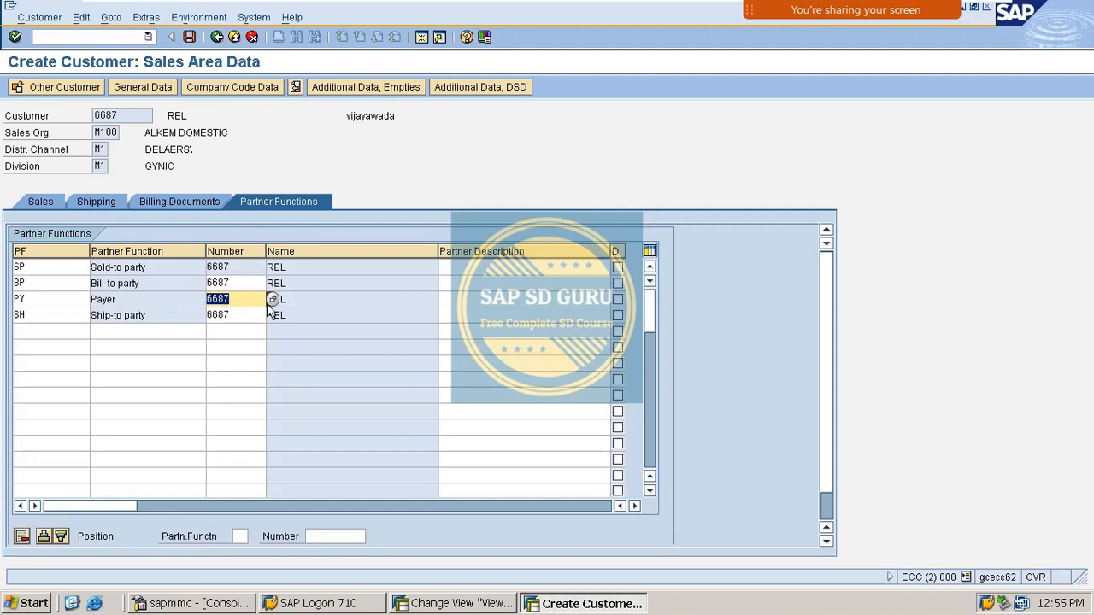
{"action": "left_click", "coordinate": [513, 301]}
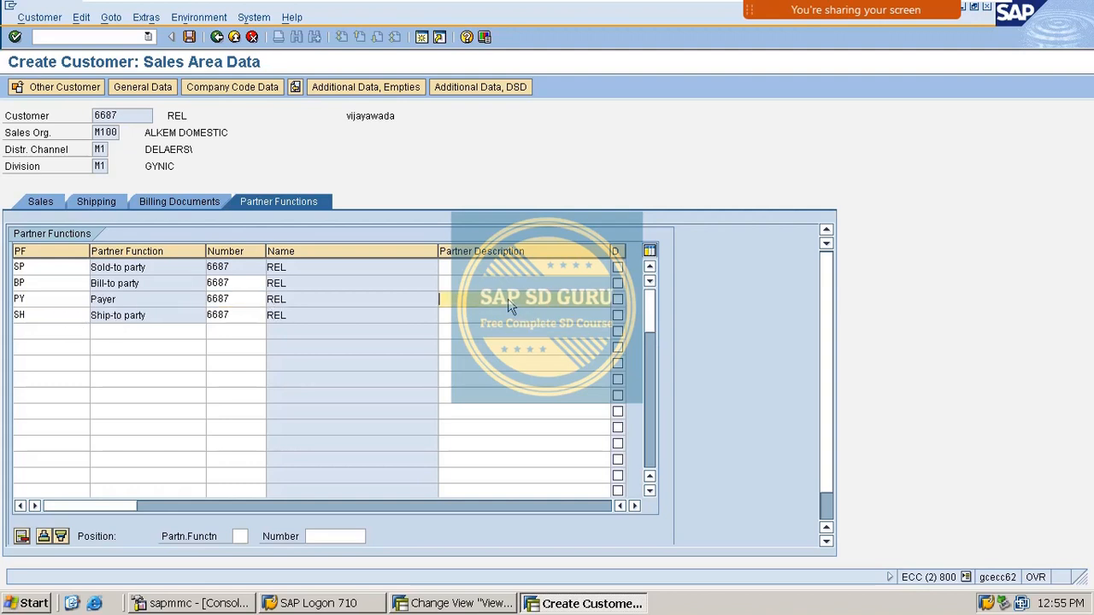
{"action": "left_click", "coordinate": [500, 318]}
{"action": "left_click", "coordinate": [493, 303]}
{"action": "key", "text": "BackSpace"}
{"action": "key", "text": "BackSpace"}
{"action": "type", "text": "Payer 1"}
{"action": "key", "text": "Return"}
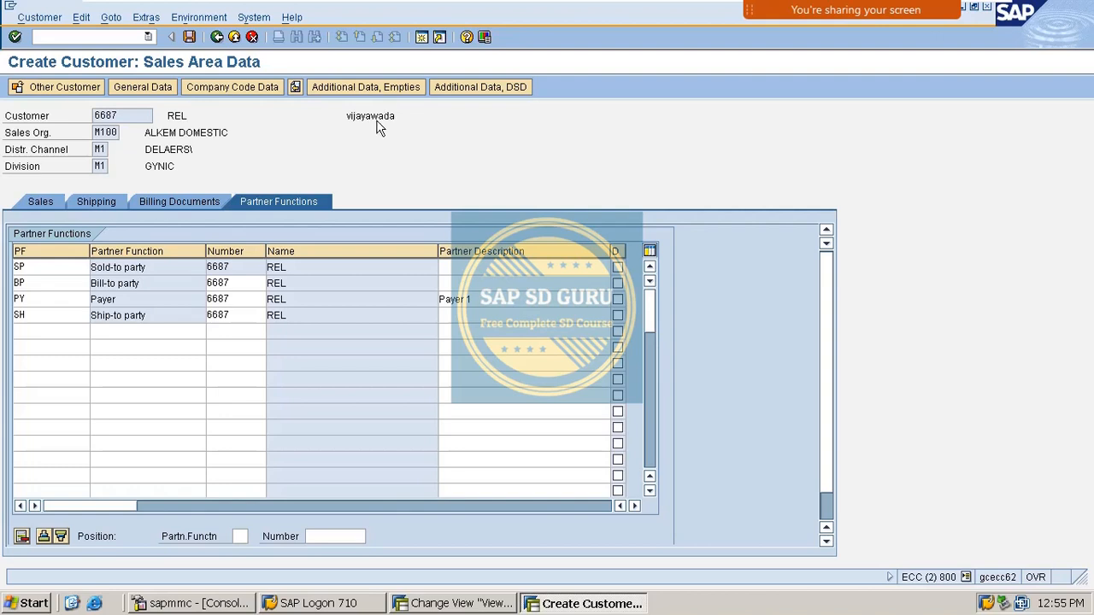
{"action": "key", "text": "ctrl+s"}
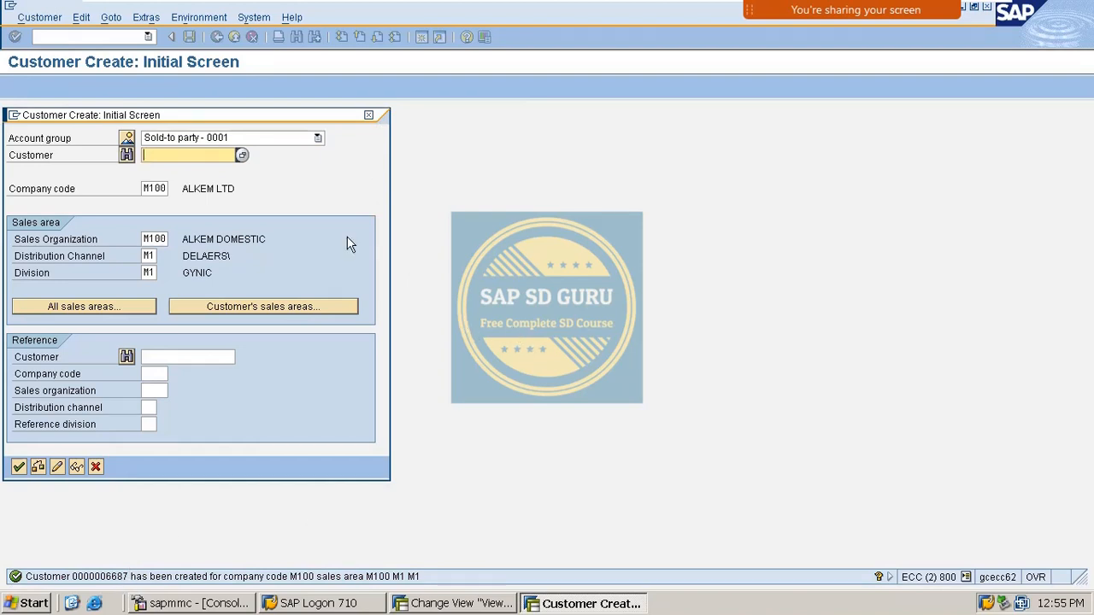
Step: Choose the Payer account group for another new customer and try to continue without a customer number
{"action": "left_click", "coordinate": [129, 138]}
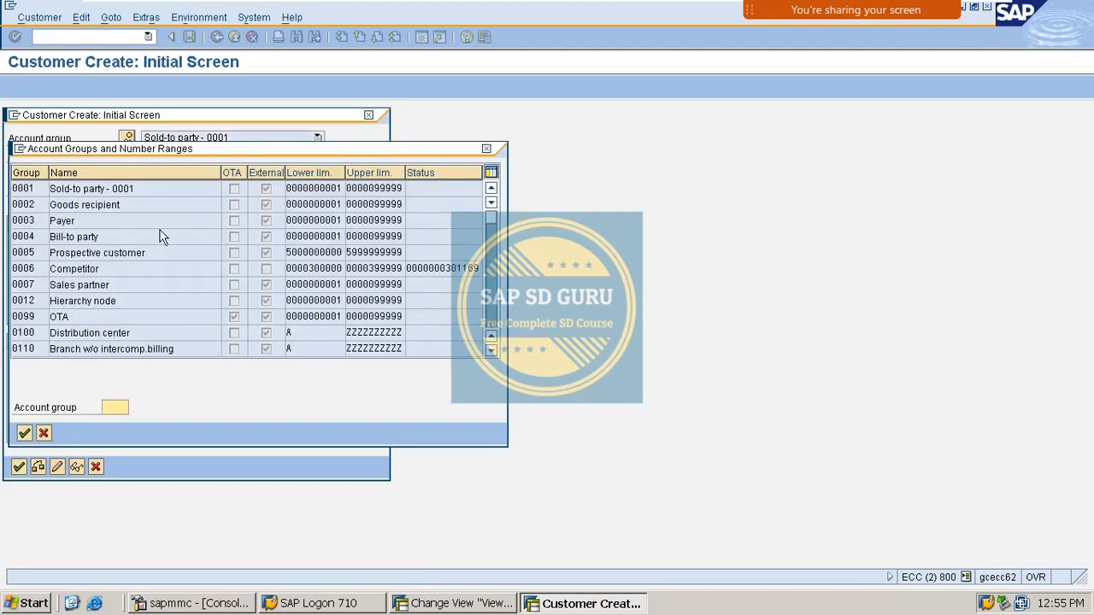
{"action": "double_click", "coordinate": [159, 222]}
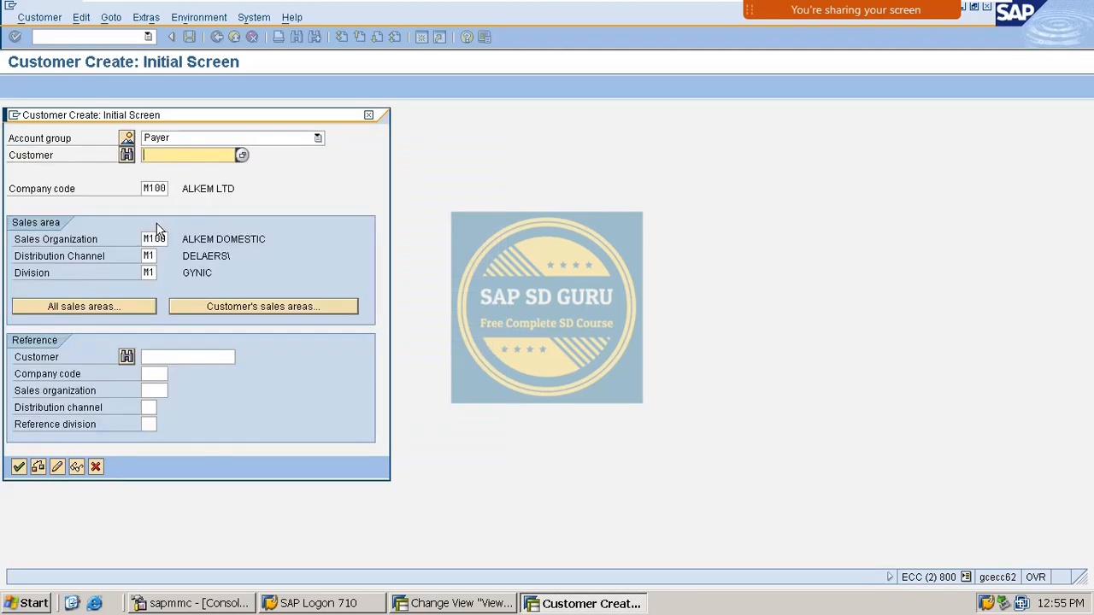
{"action": "key", "text": "Return"}
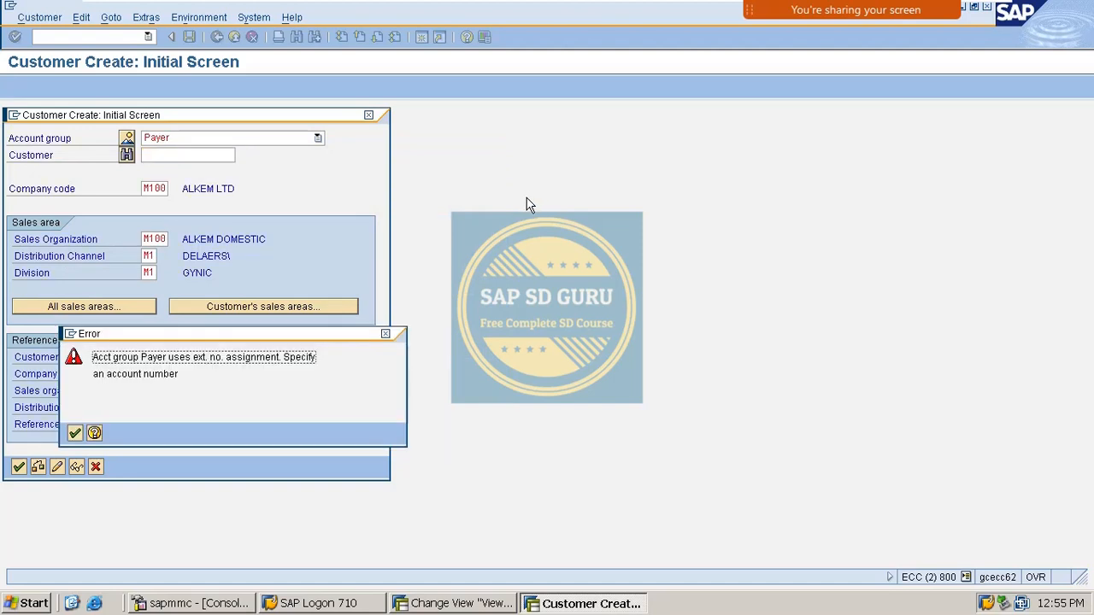
{"action": "left_click", "coordinate": [74, 433]}
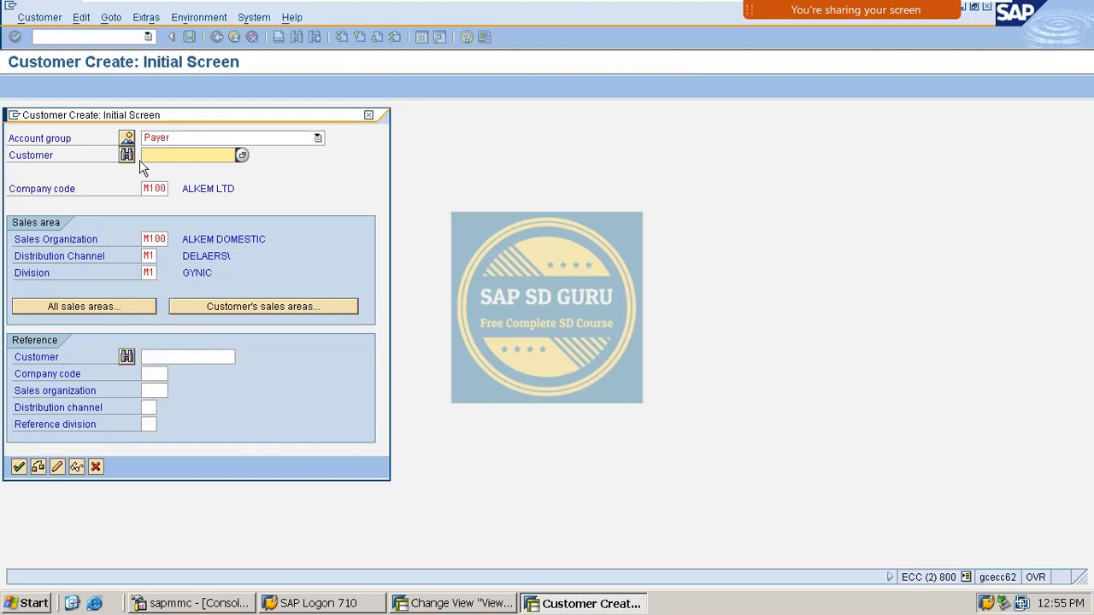
Step: Enter an external customer number for the new payer and continue to its general data
{"action": "left_click", "coordinate": [242, 159]}
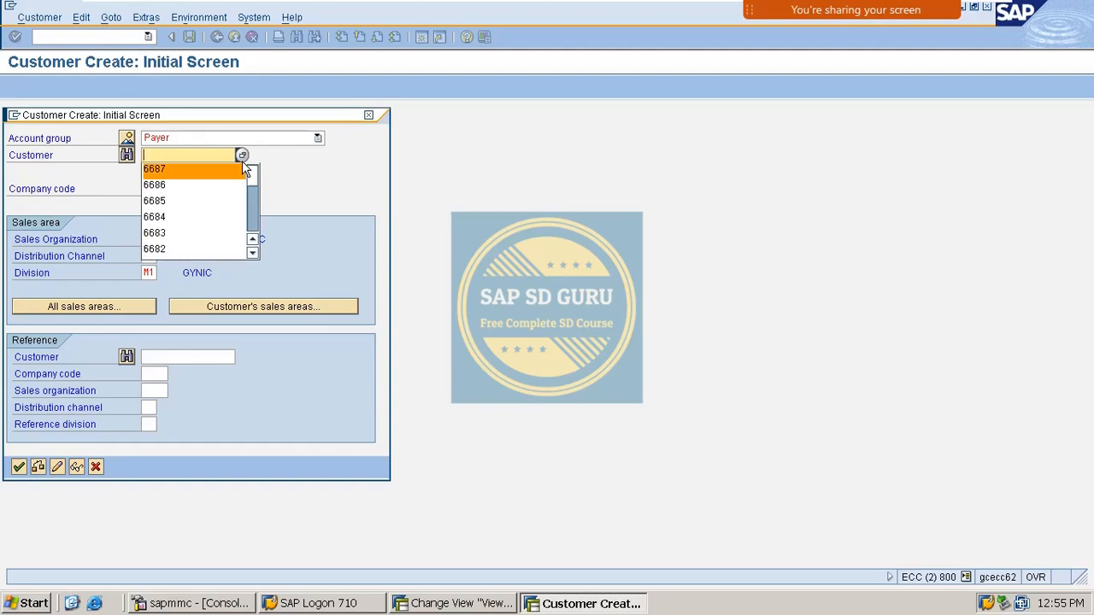
{"action": "left_click", "coordinate": [242, 164]}
{"action": "key", "text": "BackSpace"}
{"action": "key", "text": "BackSpace"}
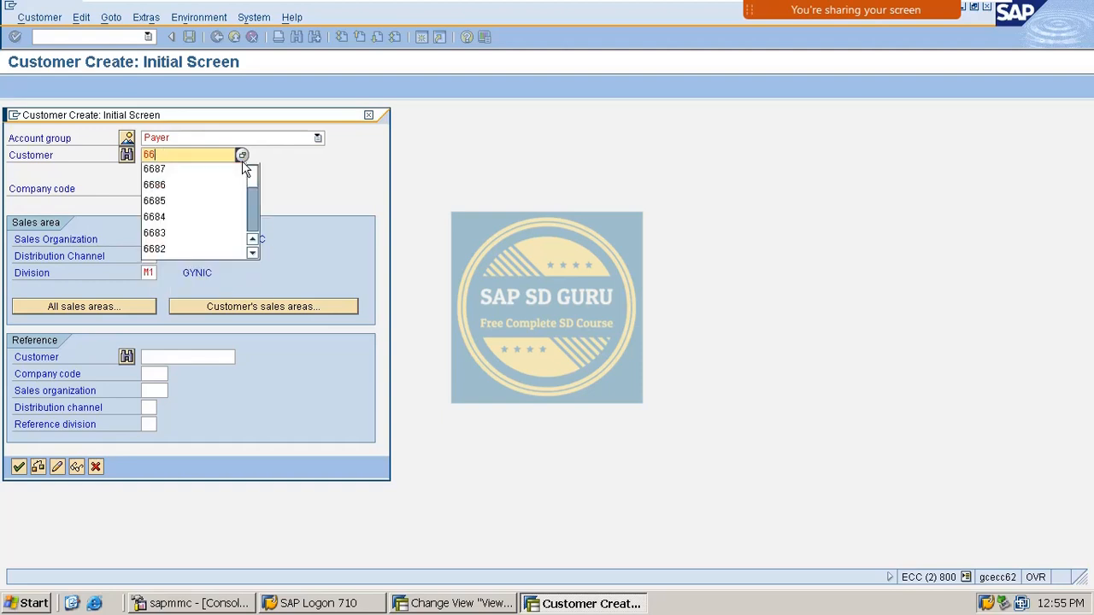
{"action": "type", "text": "90"}
{"action": "key", "text": "Return"}
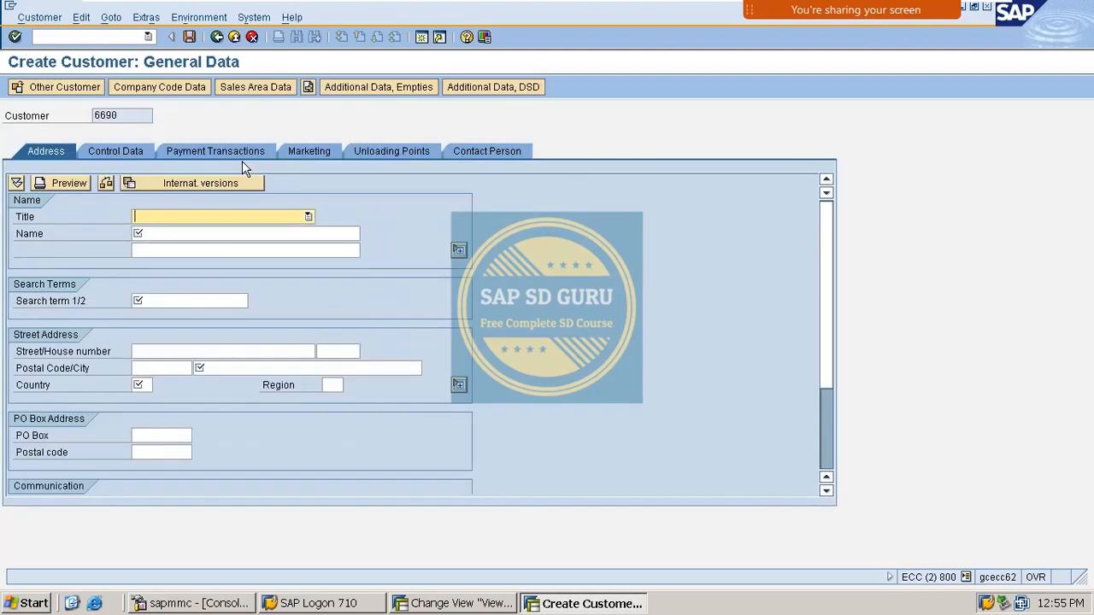
Step: Set the payer's title to Mr. and the name to "REL PAYER -1"
{"action": "type", "text": "Mr."}
{"action": "key", "text": "Tab"}
{"action": "key", "text": "Down"}
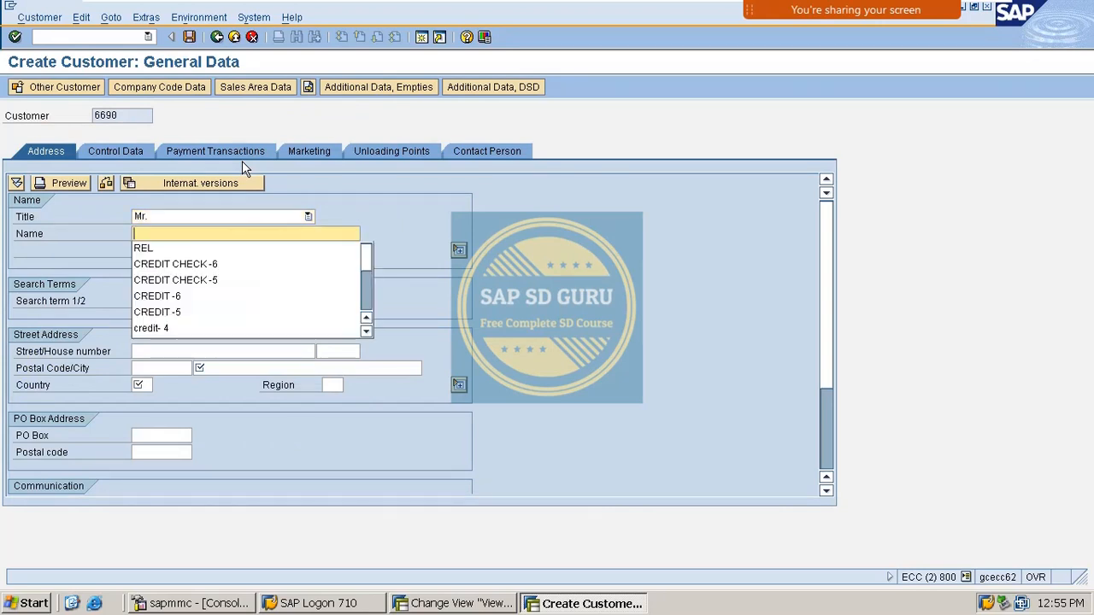
{"action": "key", "text": "Down"}
{"action": "key", "text": "Up"}
{"action": "key", "text": "Down"}
{"action": "key", "text": "Return"}
{"action": "type", "text": "P"}
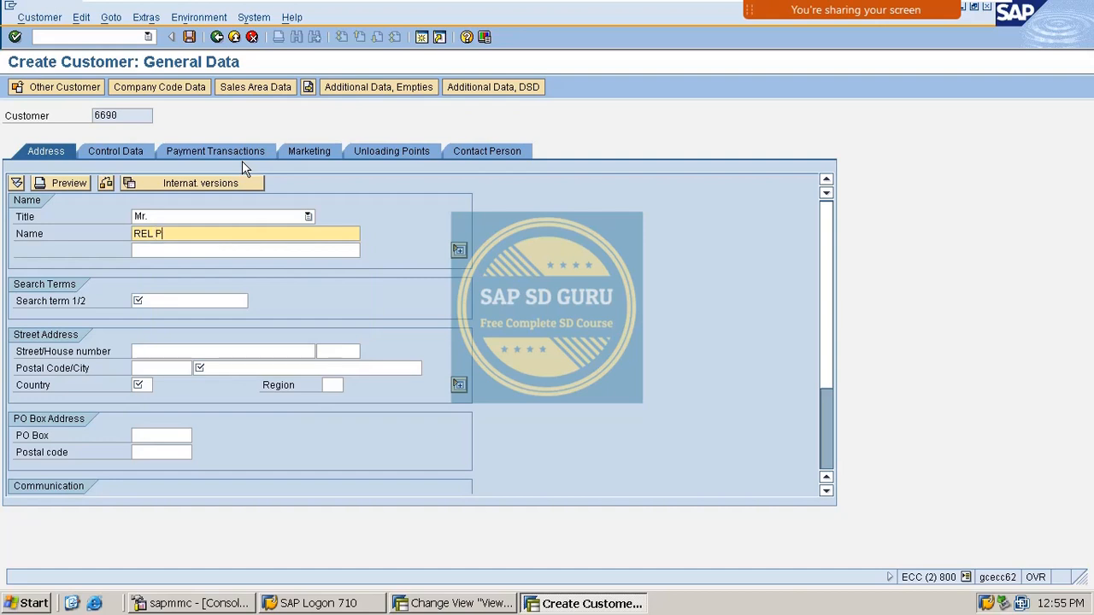
{"action": "type", "text": "AYER -1"}
{"action": "key", "text": "Return"}
Step: Enter "REL PAYER-2" as the payer's search term
{"action": "key", "text": "shift+Tab"}
{"action": "type", "text": "REL "}
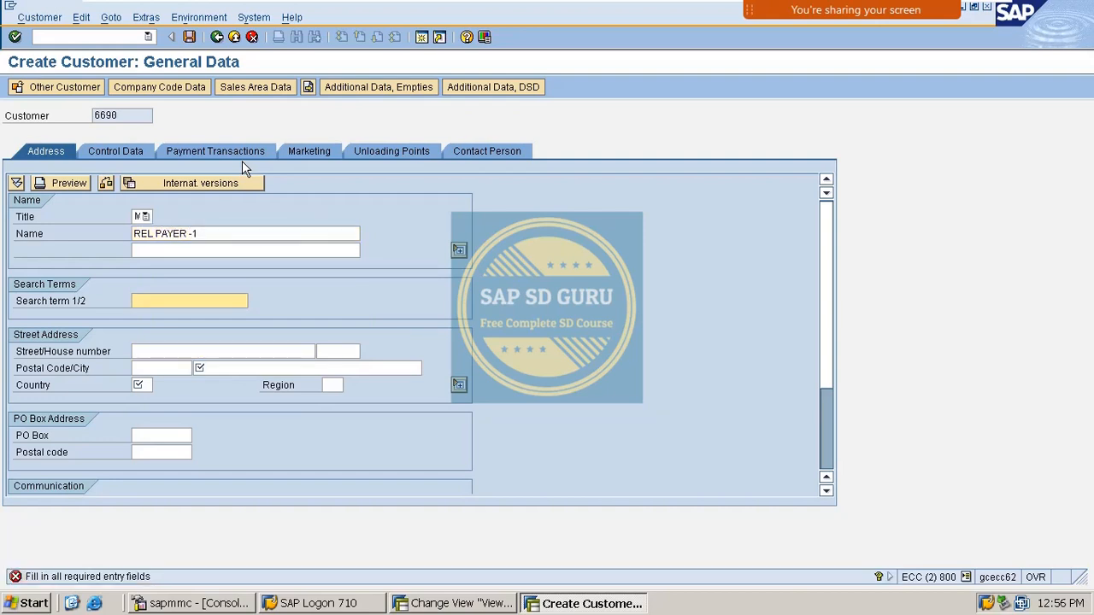
{"action": "type", "text": "PAYER-2"}
{"action": "key", "text": "Tab"}
Step: Fill in the payer's street address with city vijayawada, country IN and region 01
{"action": "key", "text": "Tab"}
{"action": "key", "text": "Tab"}
{"action": "key", "text": "Tab"}
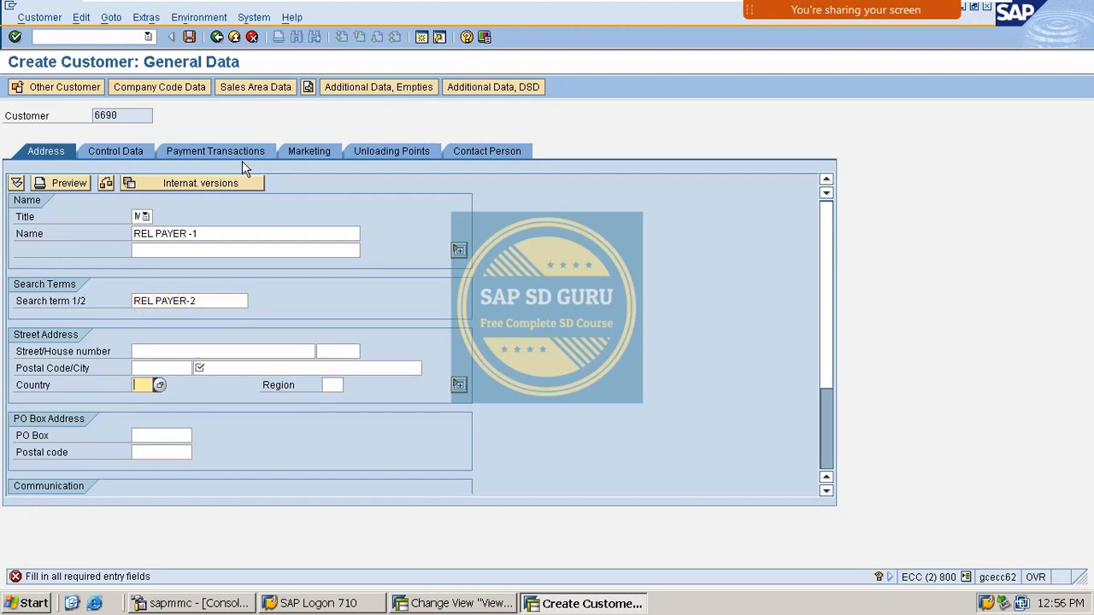
{"action": "key", "text": "shift+Tab"}
{"action": "key", "text": "Down"}
{"action": "key", "text": "Return"}
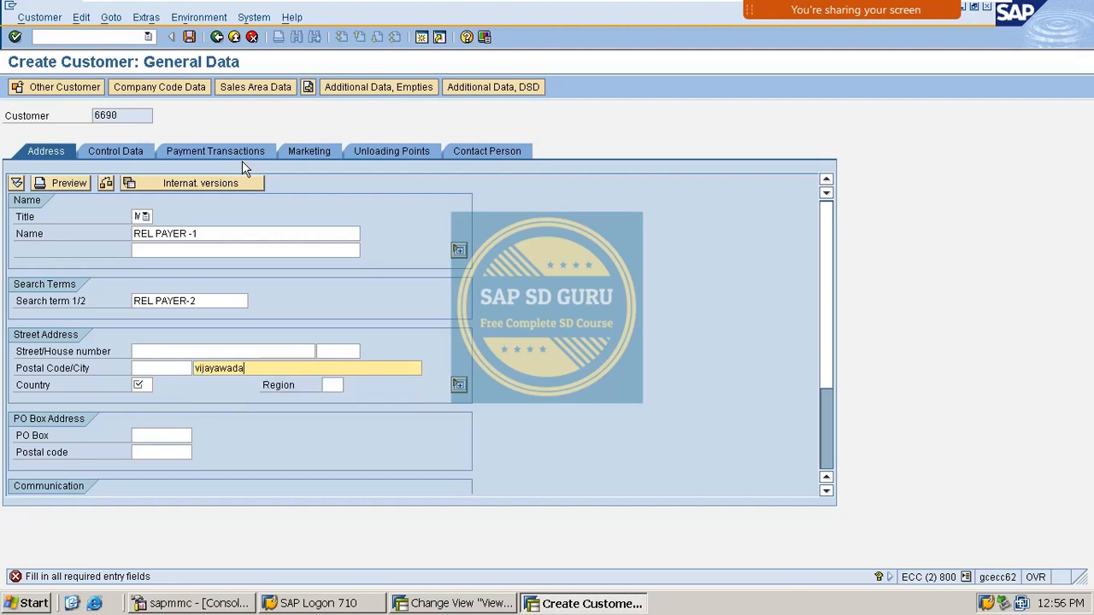
{"action": "key", "text": "Return"}
{"action": "type", "text": "IN"}
{"action": "key", "text": "Return"}
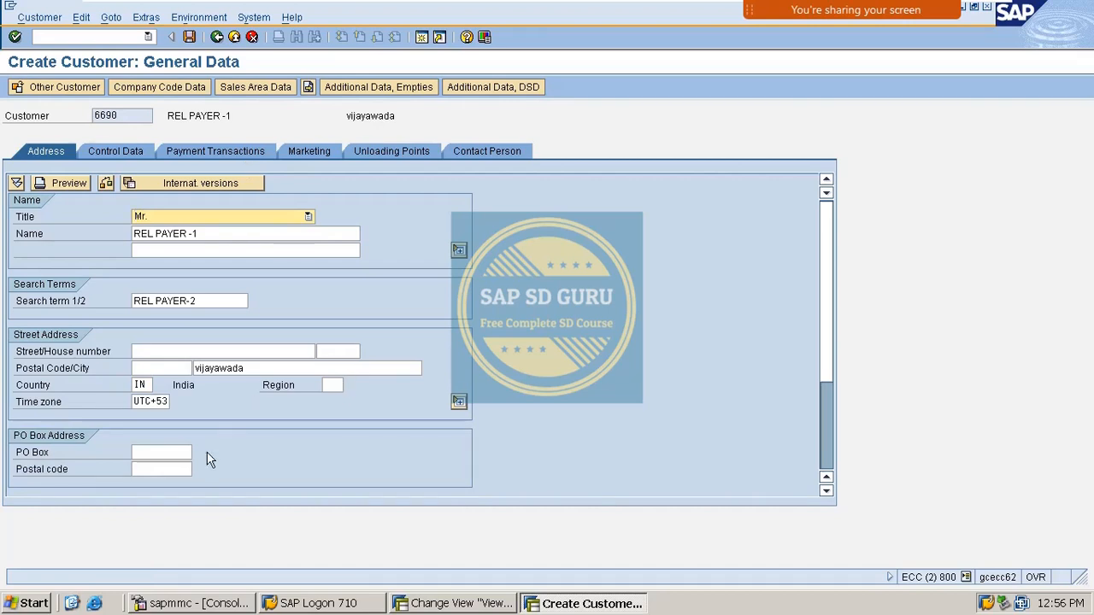
{"action": "left_click", "coordinate": [335, 386]}
{"action": "type", "text": "01"}
{"action": "key", "text": "Return"}
Step: Try time zone INDIA, clear it again and look up the list of available time zones
{"action": "double_click", "coordinate": [136, 399]}
{"action": "key", "text": "BackSpace"}
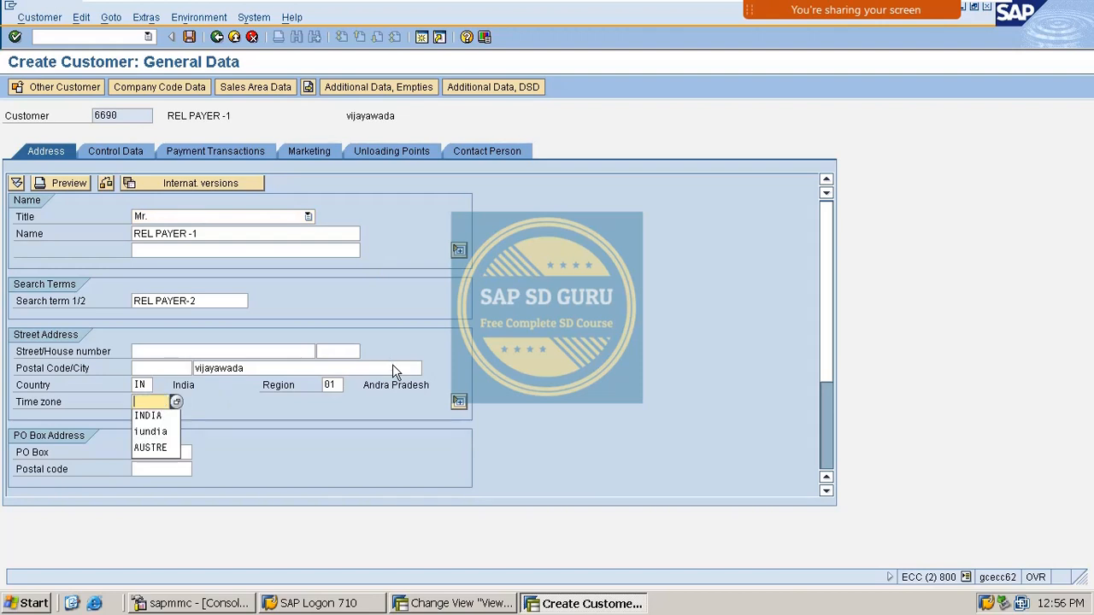
{"action": "key", "text": "Down"}
{"action": "key", "text": "Return"}
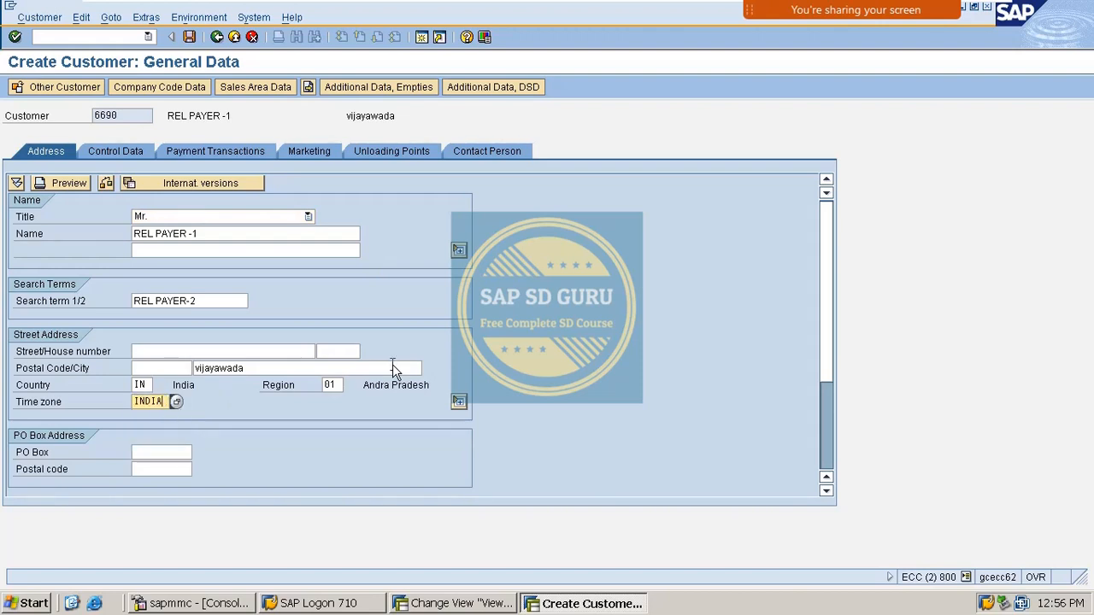
{"action": "key", "text": "BackSpace"}
{"action": "key", "text": "BackSpace"}
{"action": "key", "text": "BackSpace"}
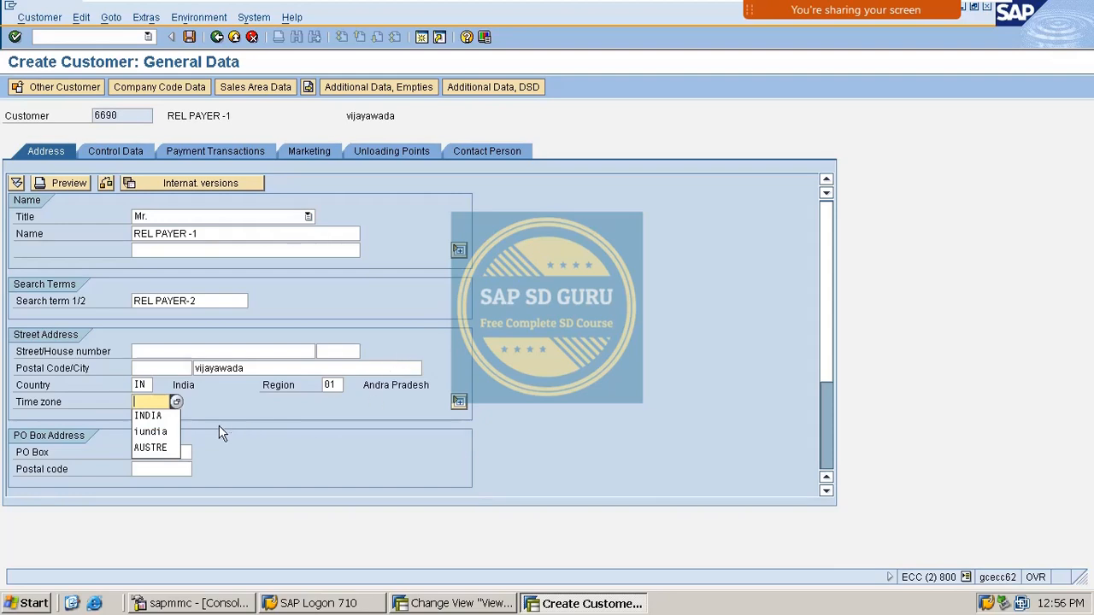
{"action": "left_click", "coordinate": [177, 402]}
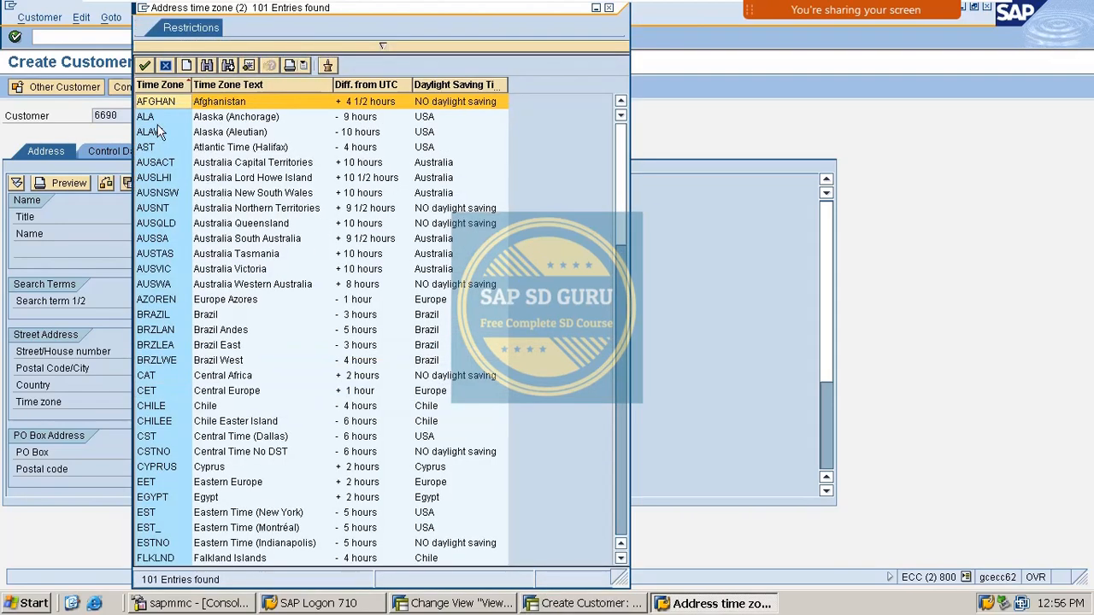
{"action": "left_click", "coordinate": [609, 8]}
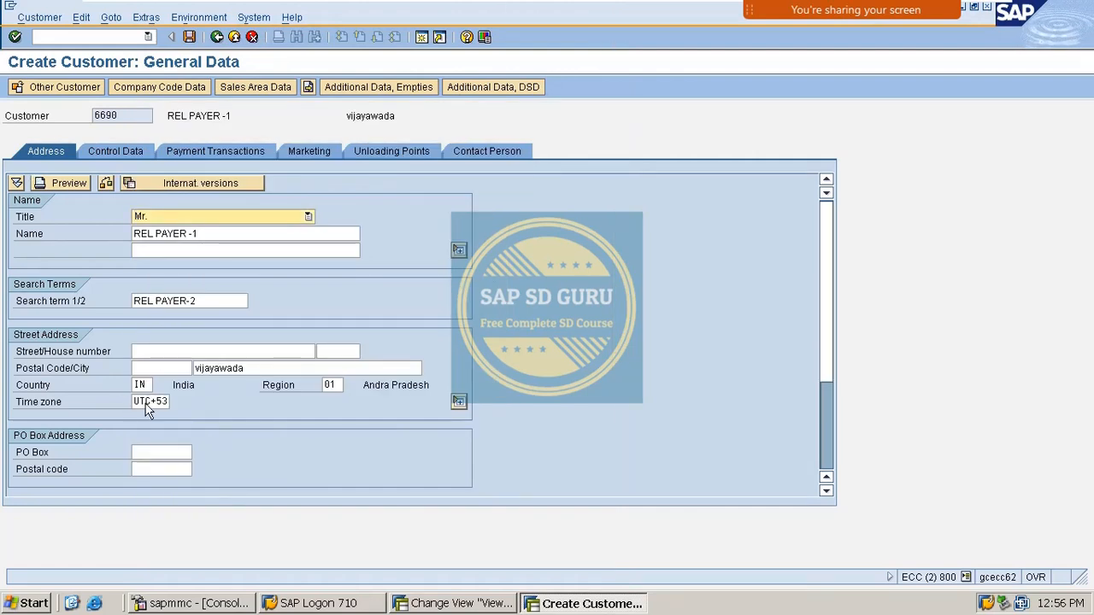
Step: Replace the payer's time zone with INDIA and confirm the address data
{"action": "left_click_drag", "start_coordinate": [139, 401], "coordinate": [533, 384]}
{"action": "type", "text": "INDIA"}
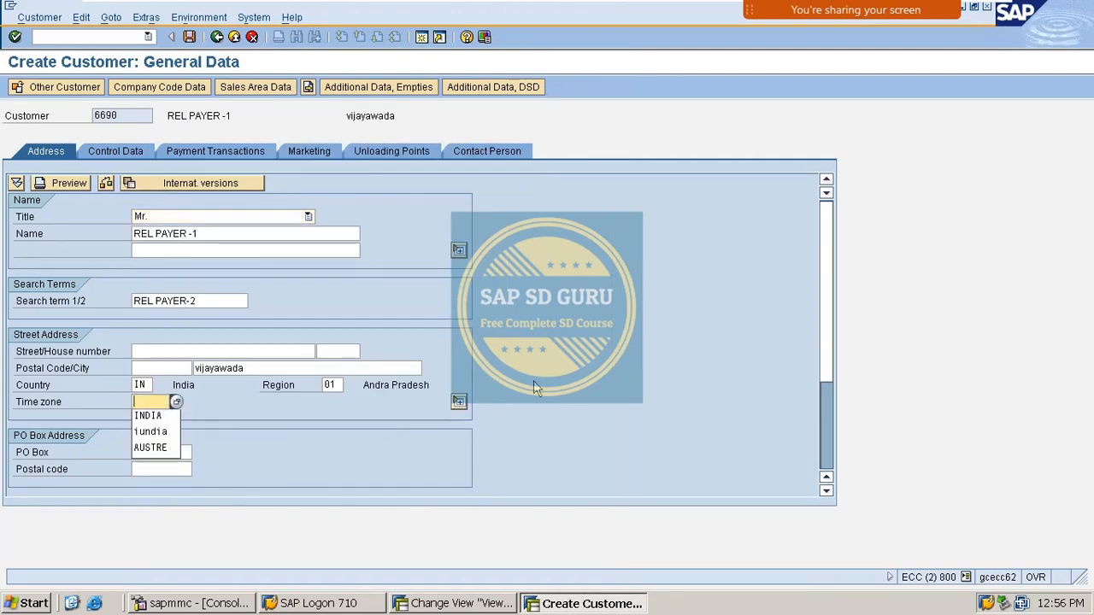
{"action": "key", "text": "Return"}
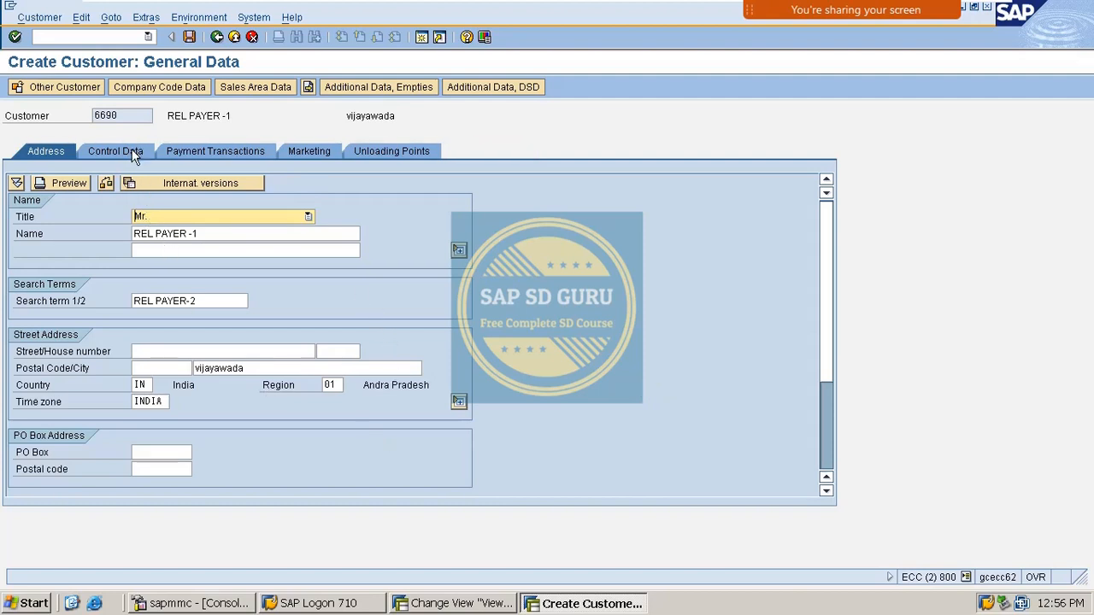
Step: Look through the payer's control data, payment transactions, marketing, unloading points and contact person sections
{"action": "left_click", "coordinate": [98, 151]}
{"action": "left_click", "coordinate": [196, 152]}
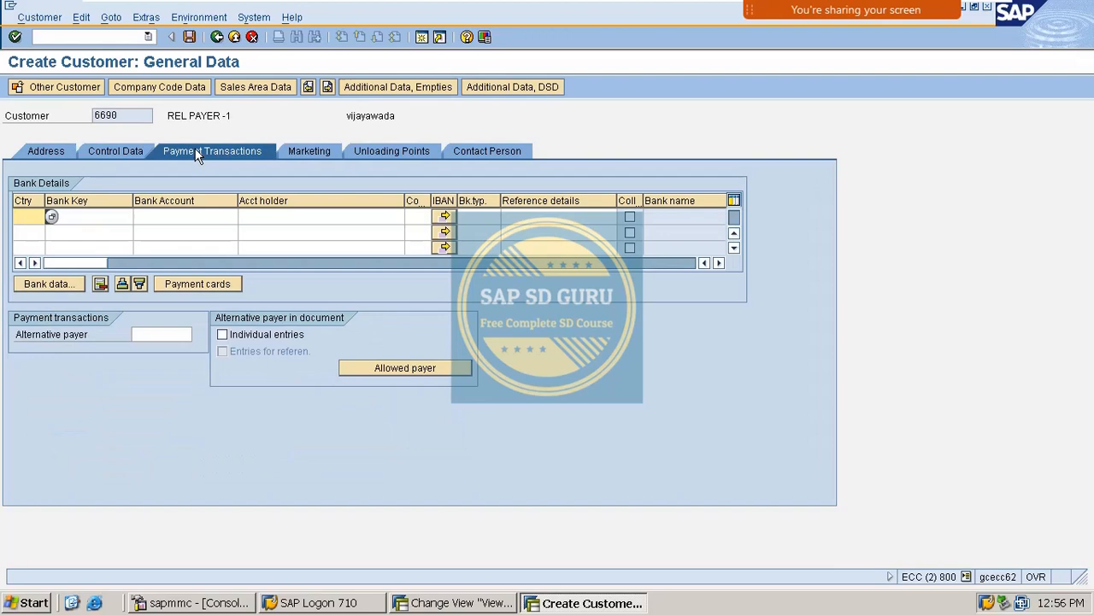
{"action": "left_click", "coordinate": [309, 151]}
{"action": "left_click", "coordinate": [376, 152]}
{"action": "left_click", "coordinate": [491, 151]}
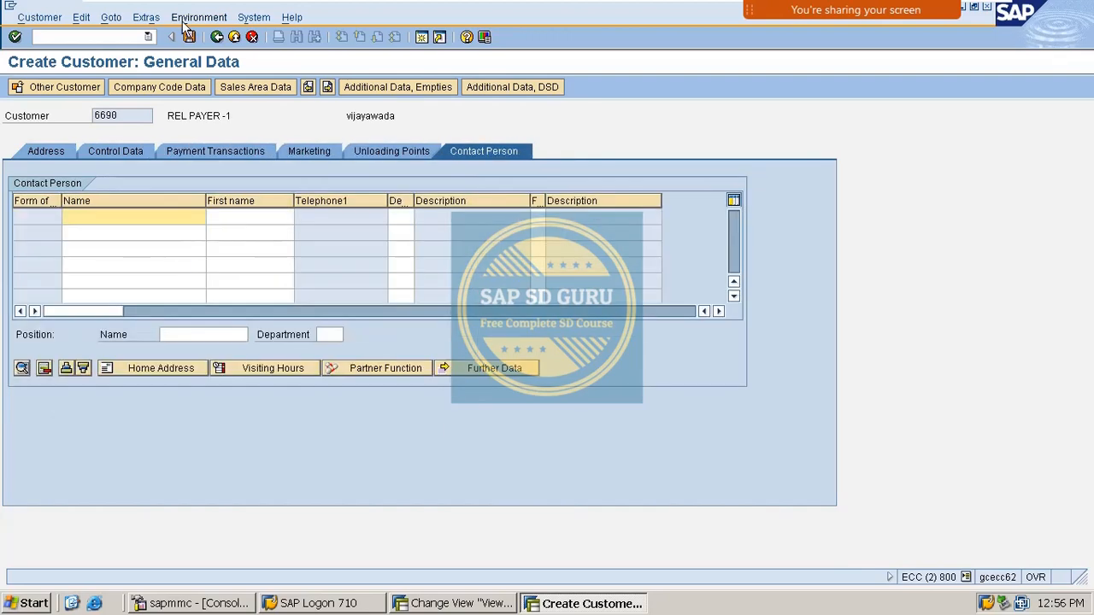
Step: Assign a previously used reconciliation account in the company code data and look through the payment, correspondence and insurance sections
{"action": "left_click", "coordinate": [184, 86]}
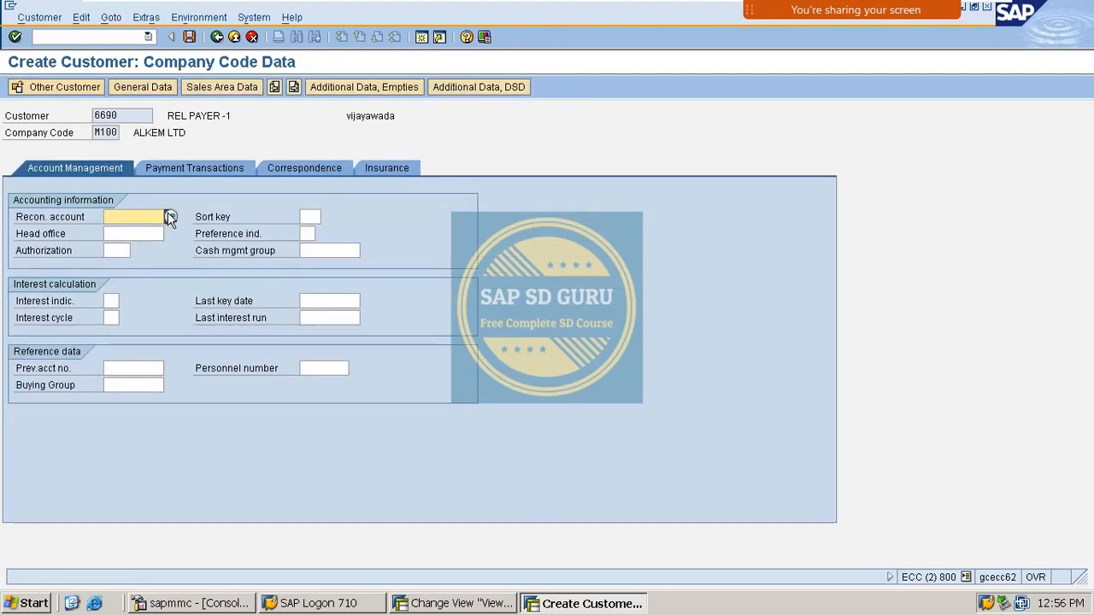
{"action": "left_click", "coordinate": [170, 218]}
{"action": "key", "text": "Down"}
{"action": "key", "text": "Return"}
{"action": "left_click", "coordinate": [249, 169]}
{"action": "left_click", "coordinate": [291, 171]}
{"action": "left_click", "coordinate": [386, 167]}
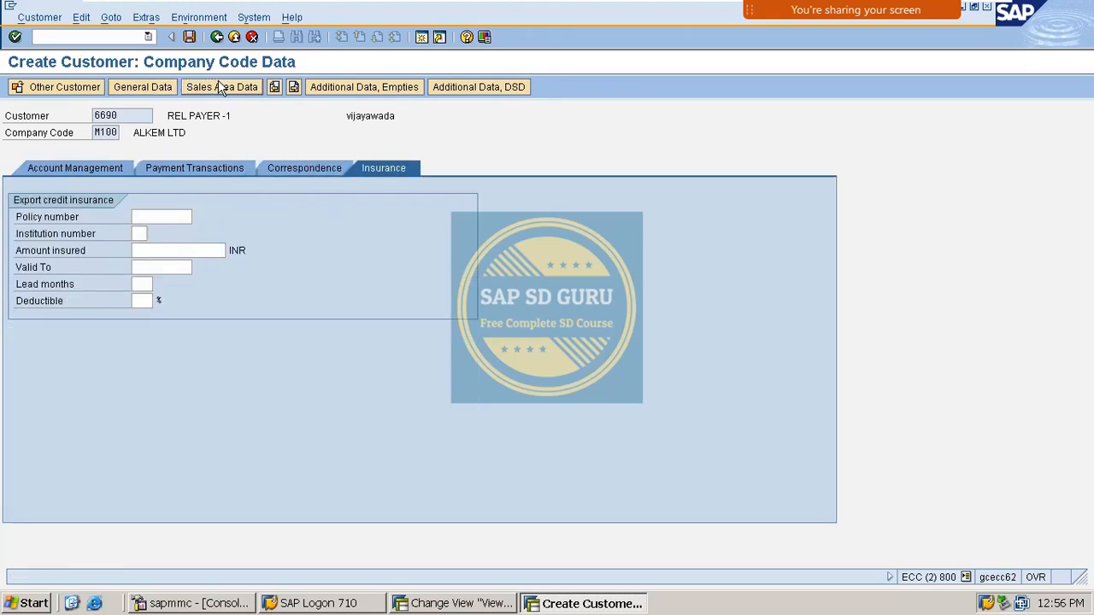
Step: In the sales area billing data, set the Incoterms to FOB "free on Board" and the terms of payment to M001
{"action": "left_click", "coordinate": [220, 87]}
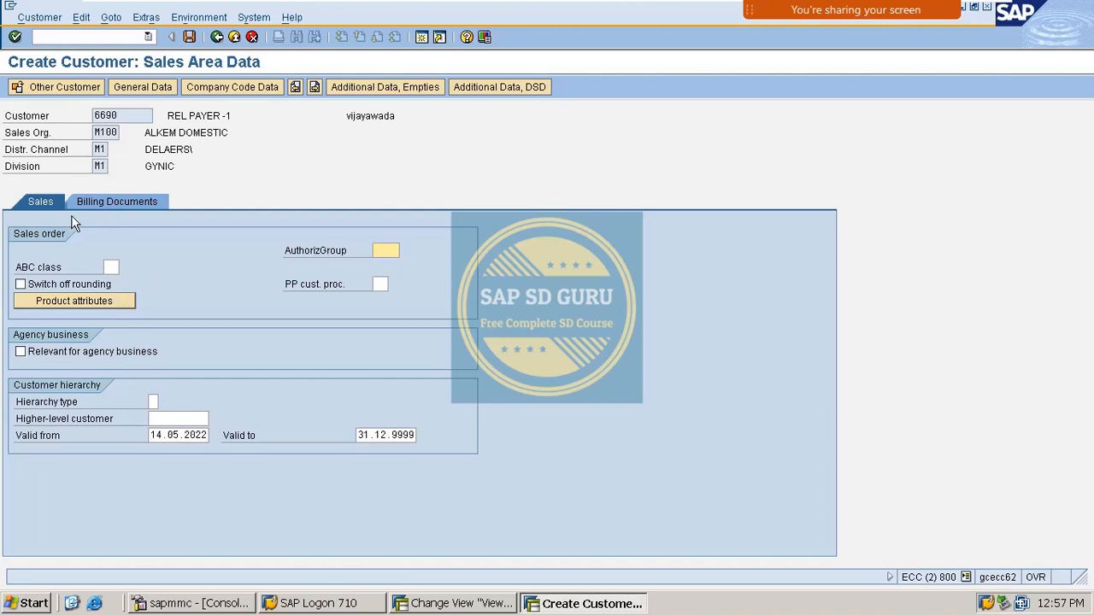
{"action": "left_click", "coordinate": [119, 207]}
{"action": "left_click", "coordinate": [129, 335]}
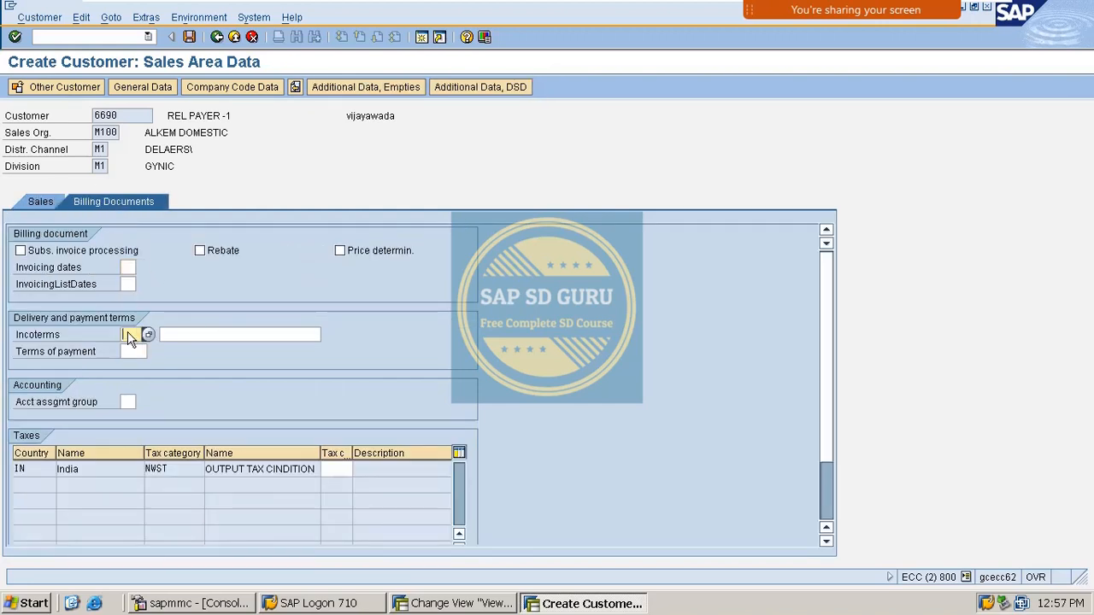
{"action": "type", "text": "FOB"}
{"action": "key", "text": "Tab"}
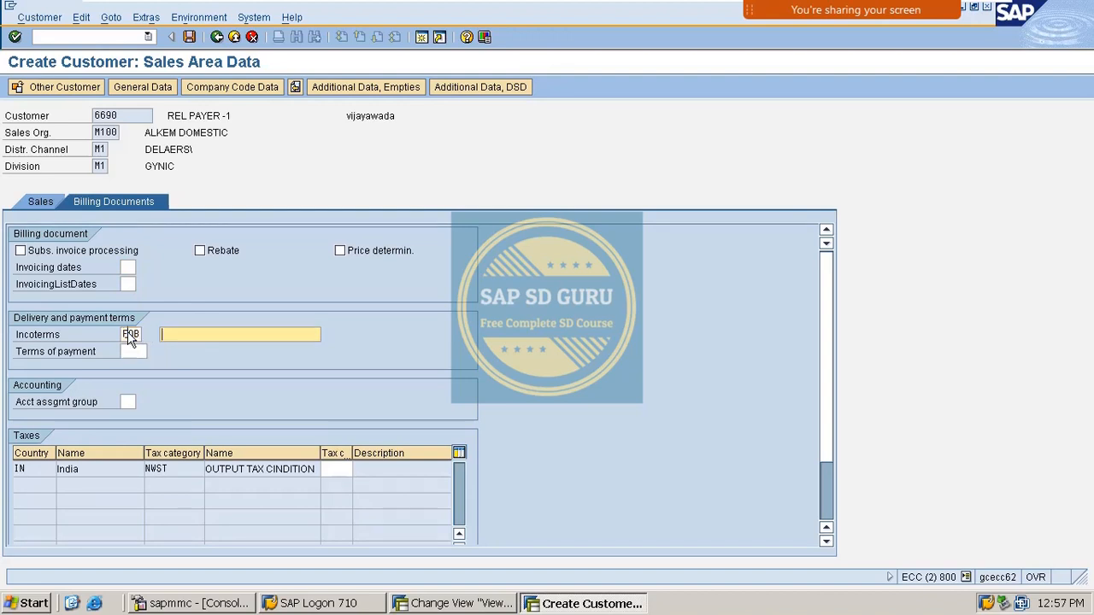
{"action": "type", "text": "free on Board"}
{"action": "key", "text": "Tab"}
{"action": "type", "text": "m001"}
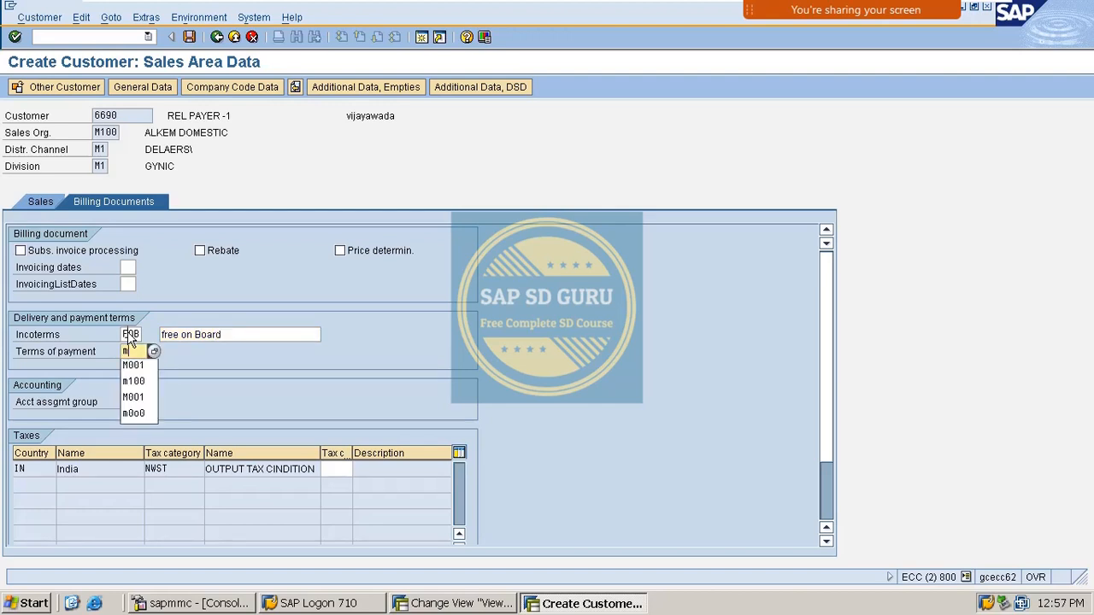
{"action": "key", "text": "Return"}
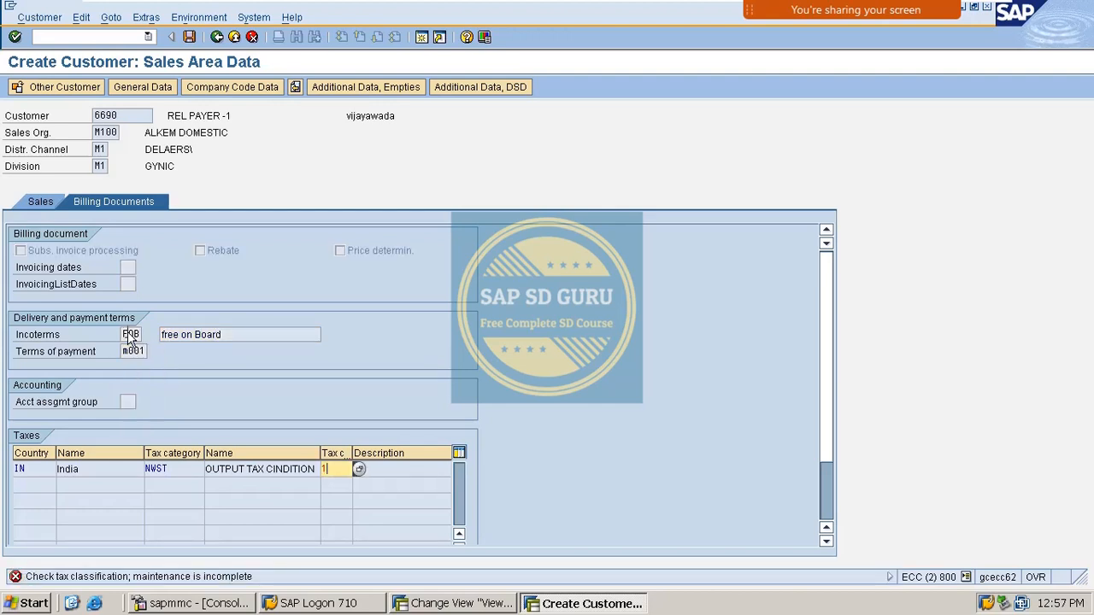
Step: Set the output tax classification for India to 1 and the account assignment group to M1
{"action": "type", "text": "1"}
{"action": "left_click", "coordinate": [128, 402]}
{"action": "type", "text": "m1"}
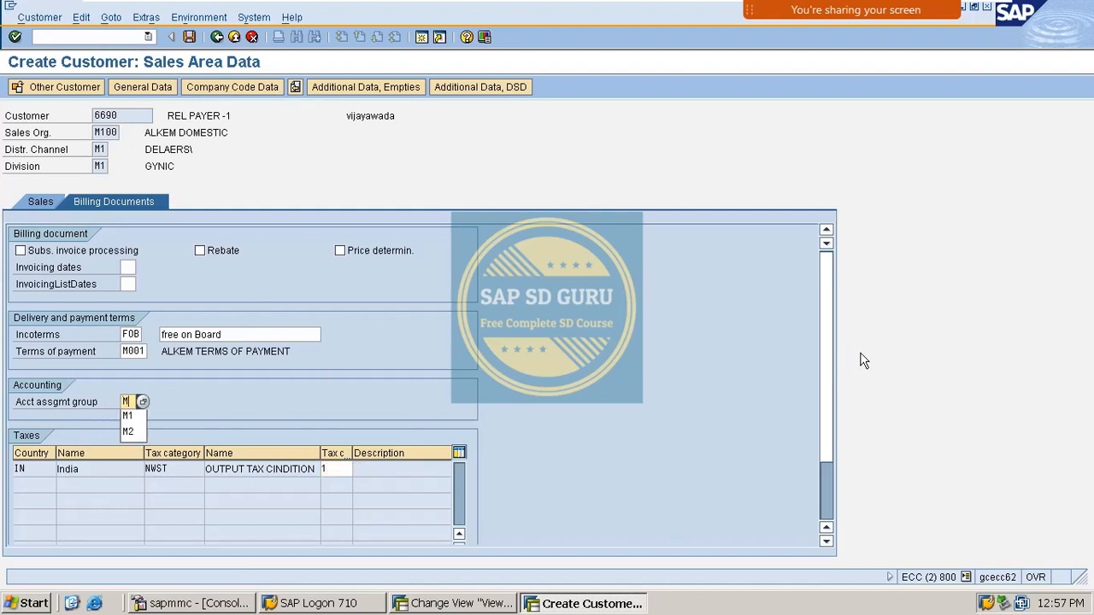
{"action": "key", "text": "Return"}
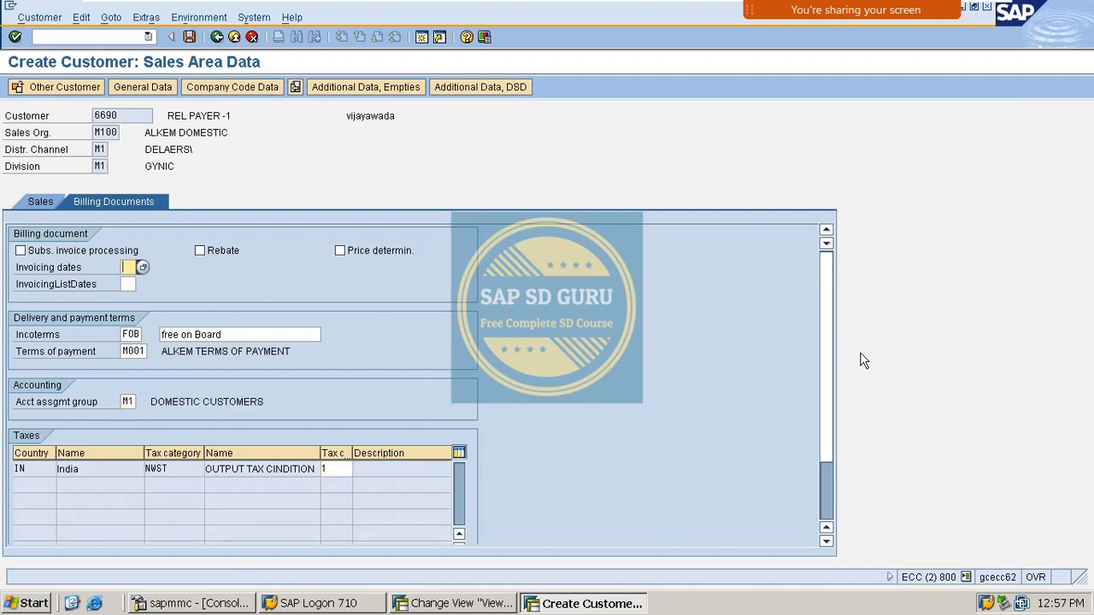
Step: Save the first payer and start another Payer record with a new customer number in company code and sales organization M100
{"action": "key", "text": "ctrl+s"}
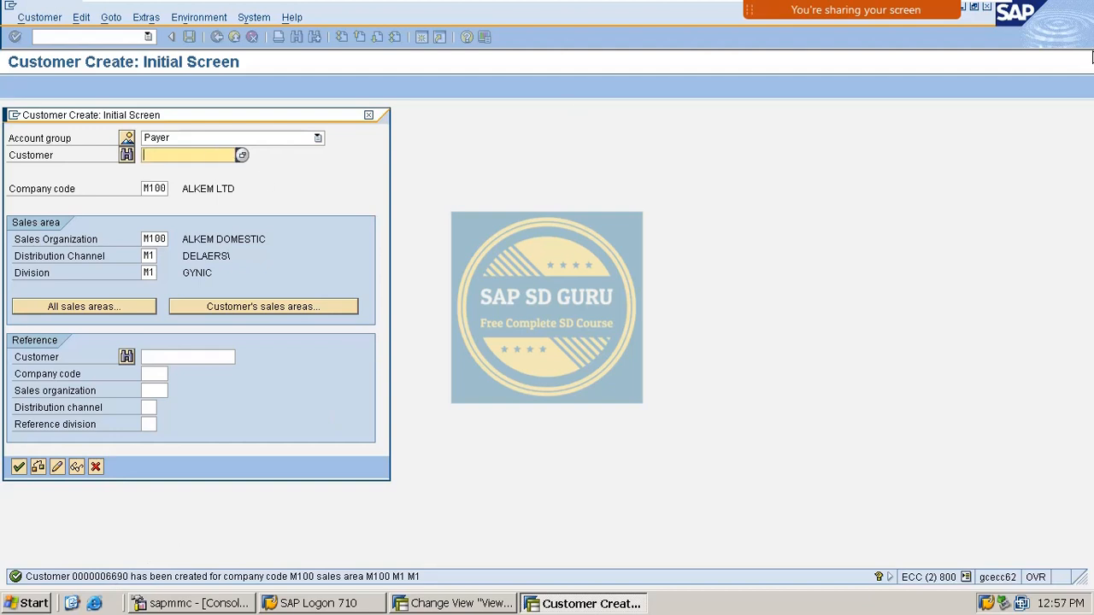
{"action": "type", "text": "6691"}
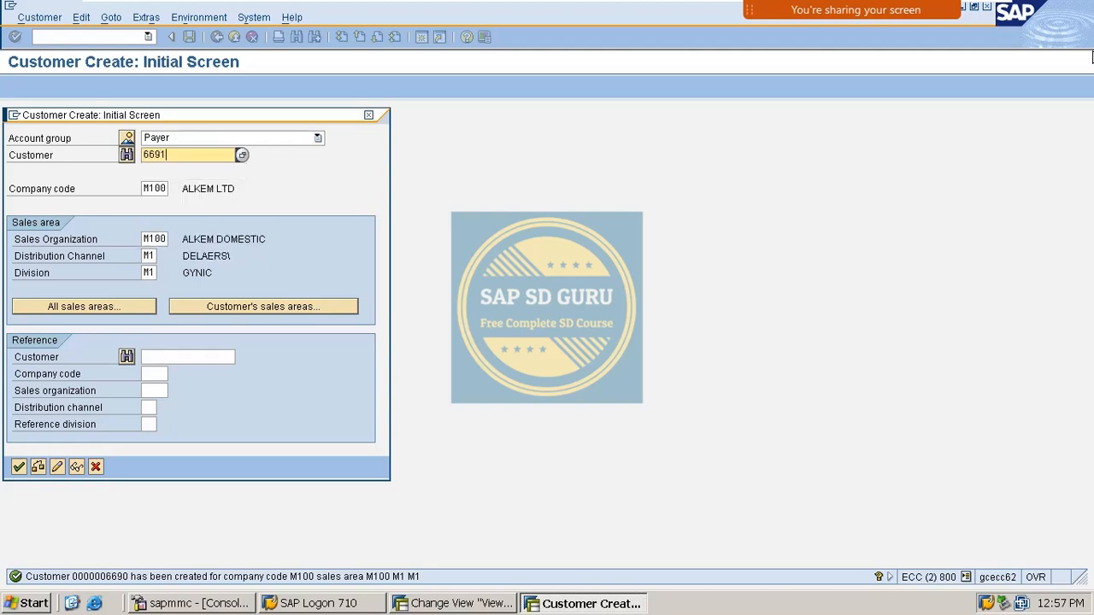
{"action": "key", "text": "Tab"}
{"action": "key", "text": "Tab"}
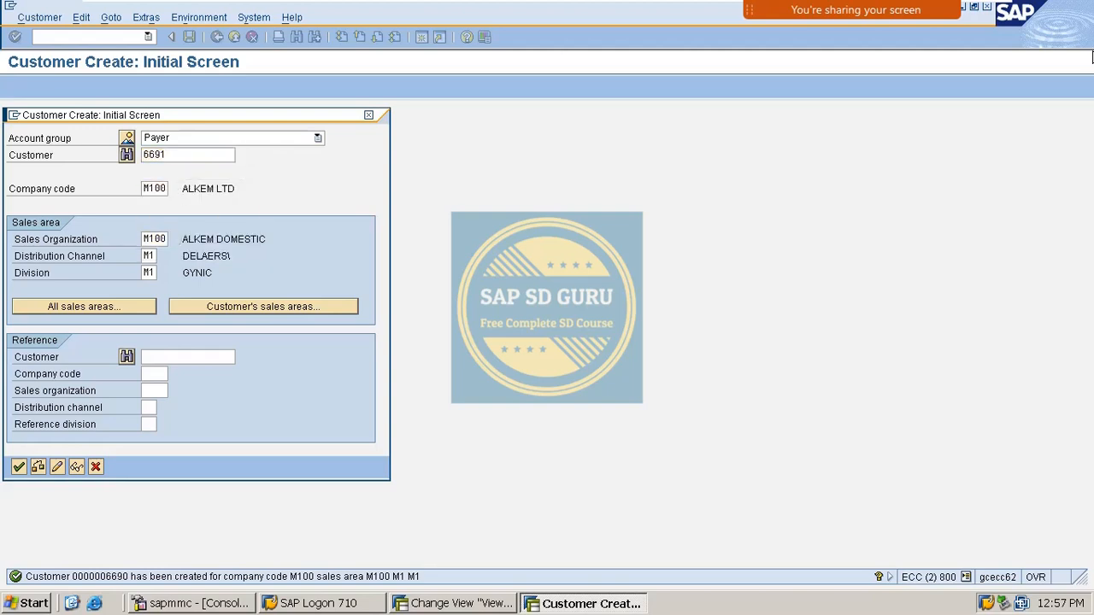
{"action": "key", "text": "Return"}
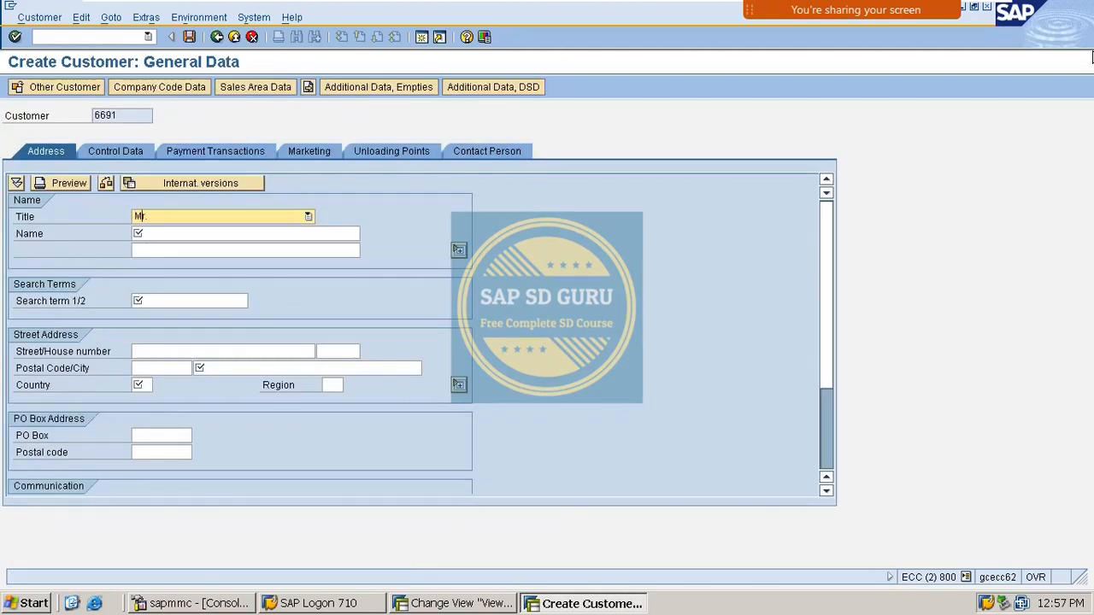
Step: Enter the new payer's name as REL PAYER -2, based on the previously used payer name
{"action": "key", "text": "Tab"}
{"action": "key", "text": "BackSpace"}
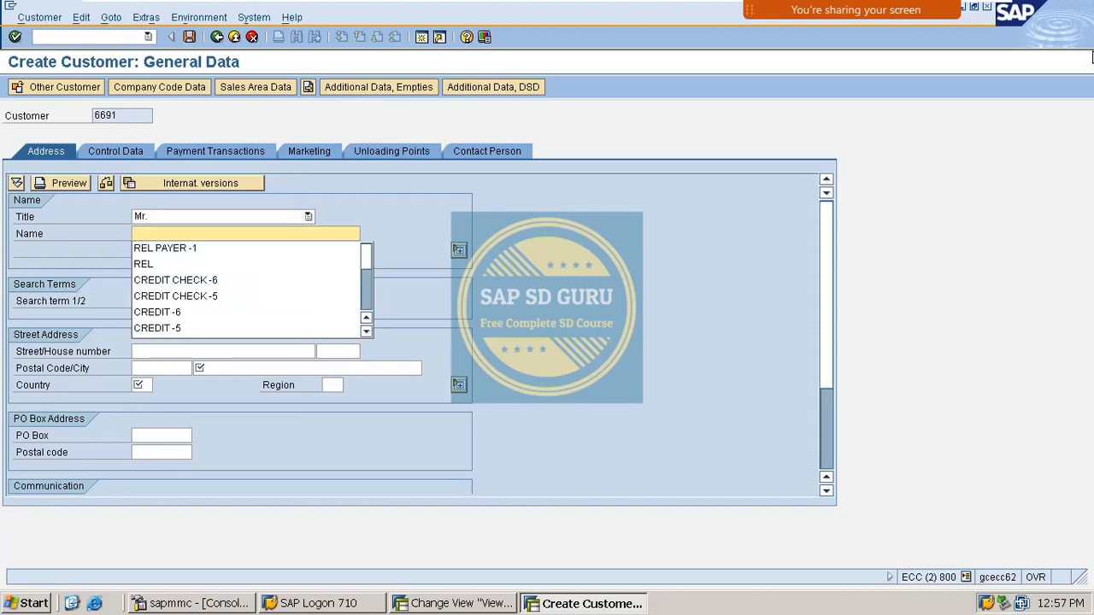
{"action": "key", "text": "Down"}
{"action": "key", "text": "Return"}
{"action": "key", "text": "BackSpace"}
{"action": "type", "text": "2"}
{"action": "key", "text": "Tab"}
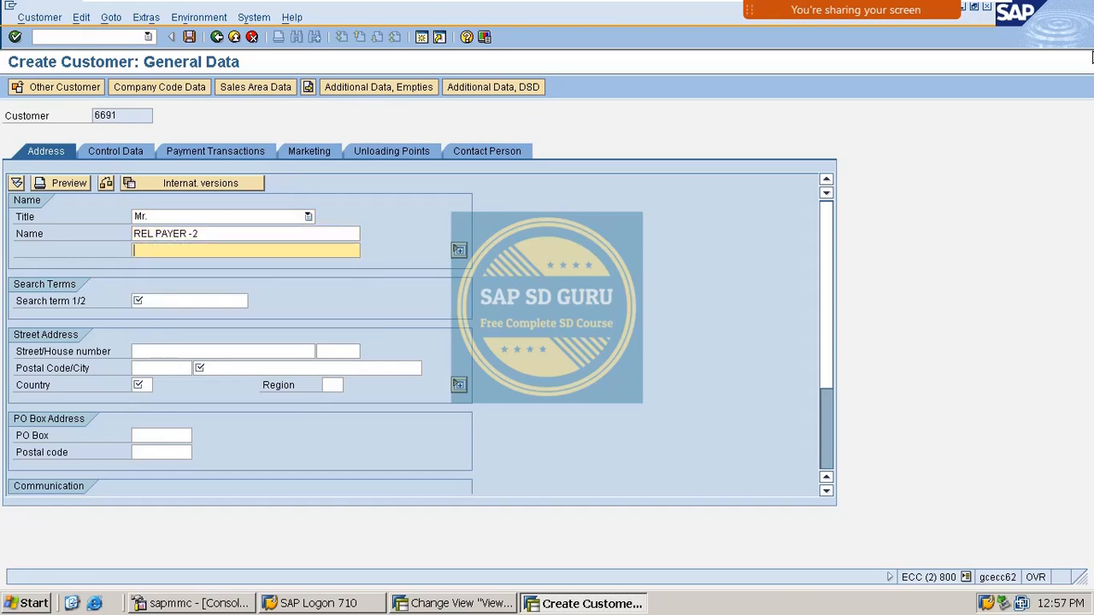
Step: Fill in the payer's search term with the previously used entry REL PAYER-2
{"action": "key", "text": "Tab"}
{"action": "key", "text": "Tab"}
{"action": "key", "text": "BackSpace"}
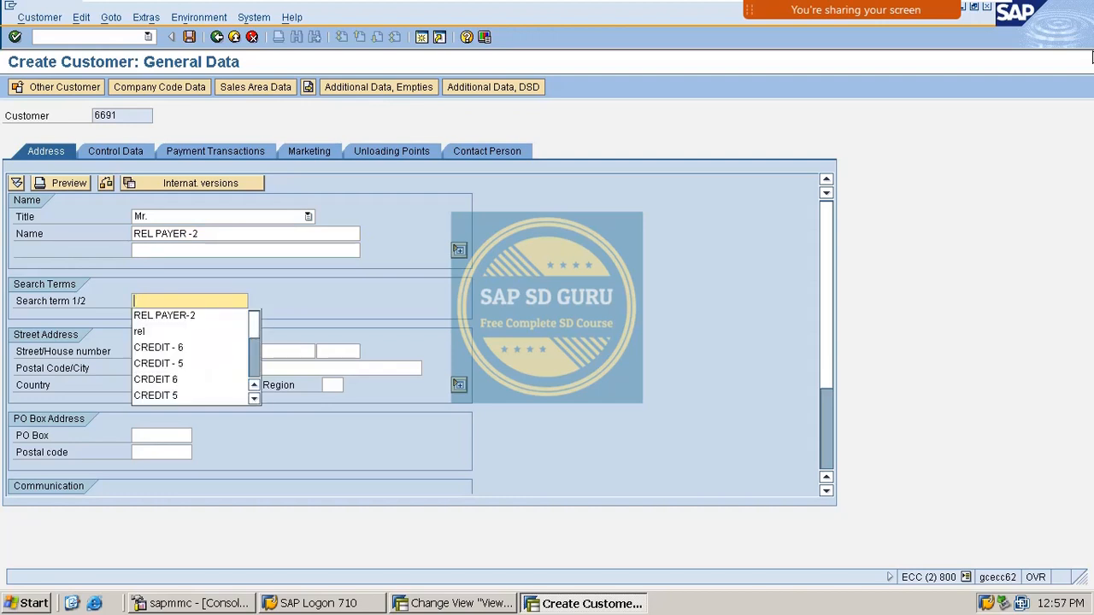
{"action": "key", "text": "Down"}
{"action": "key", "text": "Return"}
{"action": "key", "text": "Tab"}
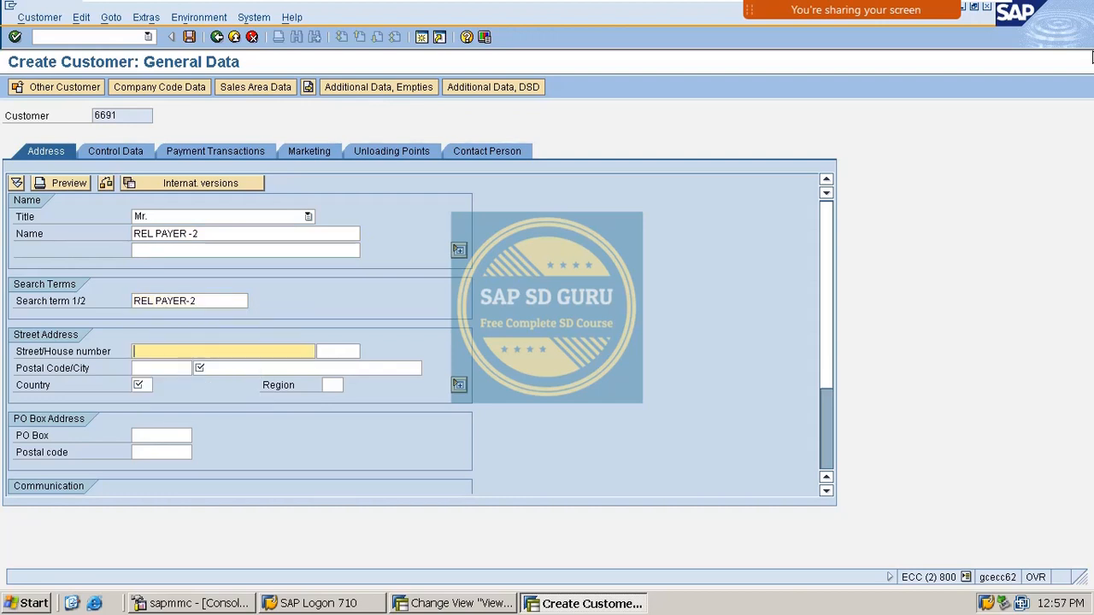
{"action": "key", "text": "Tab"}
{"action": "key", "text": "Tab"}
{"action": "key", "text": "Tab"}
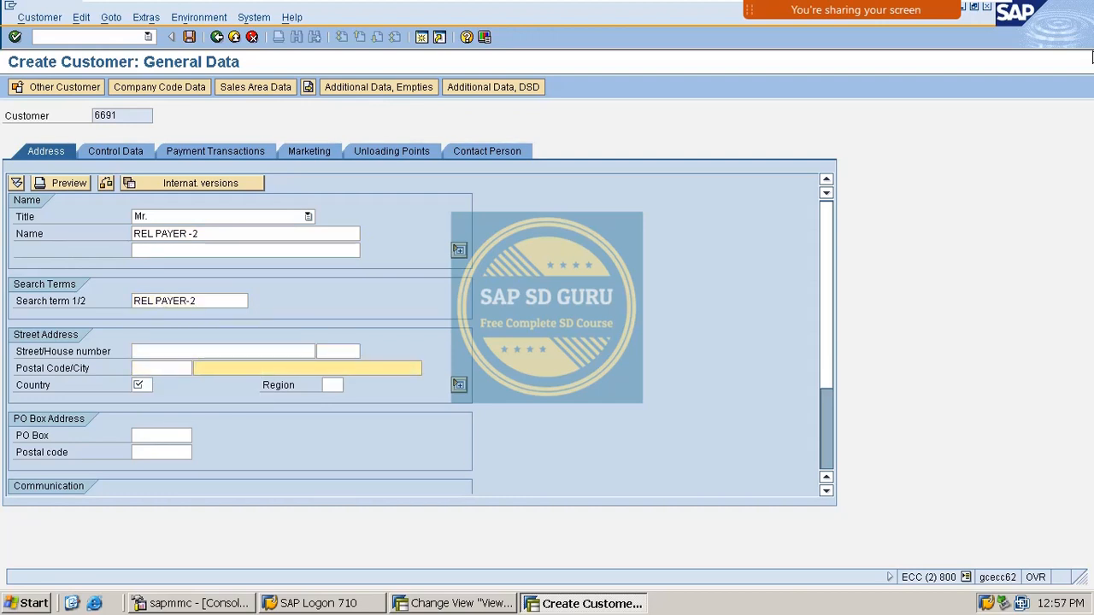
{"action": "key", "text": "Tab"}
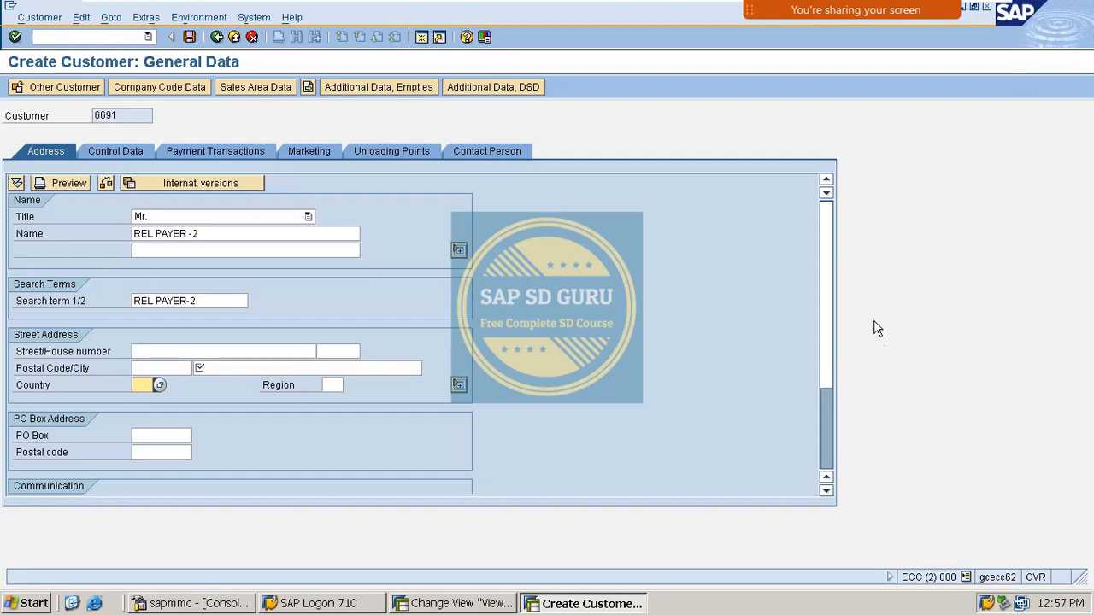
Step: Change the payer's name to REL PAYER -3 and its search term to REL PAYER-3
{"action": "left_click", "coordinate": [215, 249]}
{"action": "left_click", "coordinate": [221, 235]}
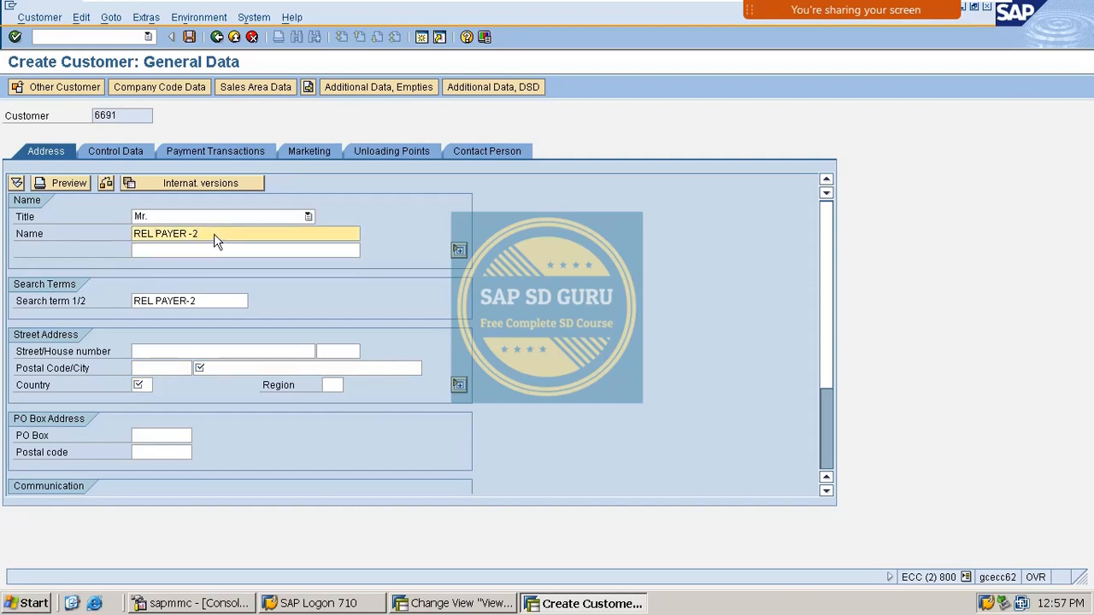
{"action": "key", "text": "BackSpace"}
{"action": "type", "text": "3"}
{"action": "key", "text": "Tab"}
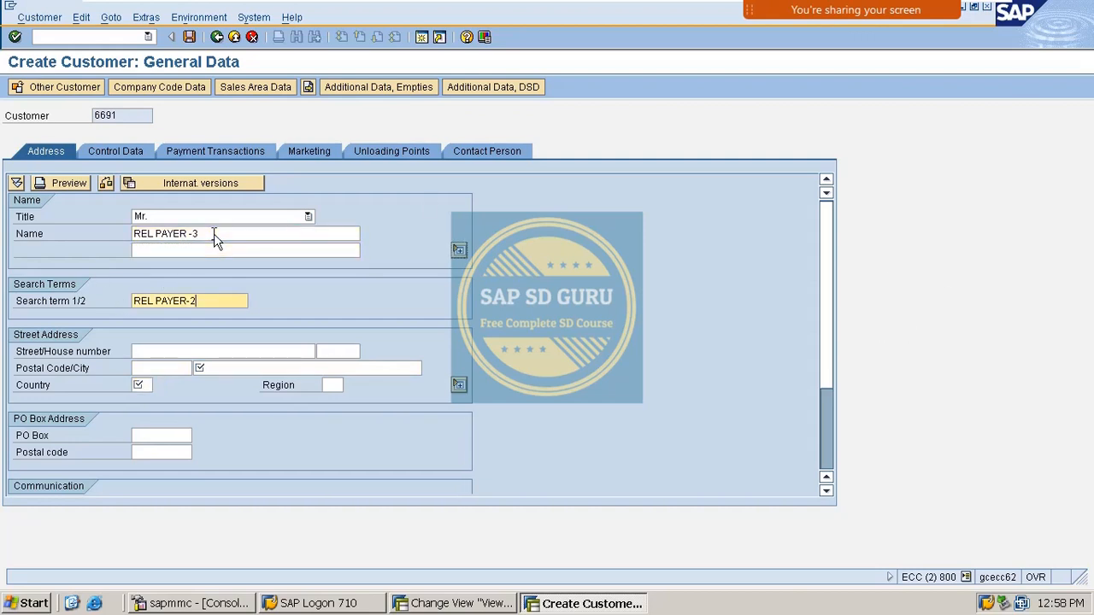
{"action": "key", "text": "BackSpace"}
{"action": "type", "text": "3"}
Step: Set the payer's city to vijayawada and the country to IN, and confirm the address data
{"action": "key", "text": "Tab"}
{"action": "key", "text": "Tab"}
{"action": "key", "text": "Tab"}
{"action": "key", "text": "Tab"}
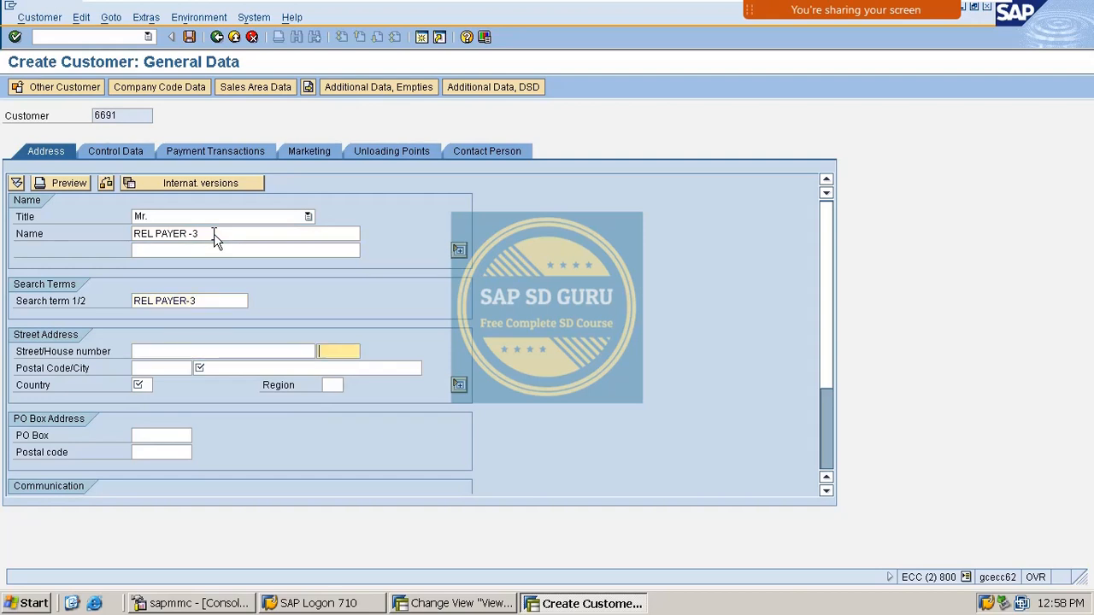
{"action": "key", "text": "Down"}
{"action": "key", "text": "Tab"}
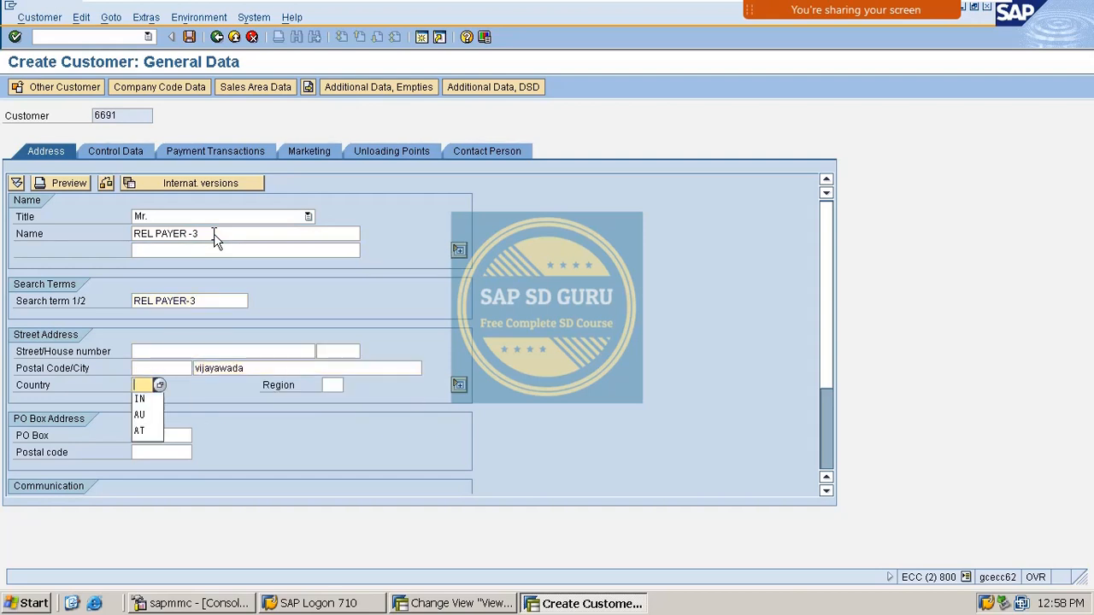
{"action": "key", "text": "Down"}
{"action": "key", "text": "Return"}
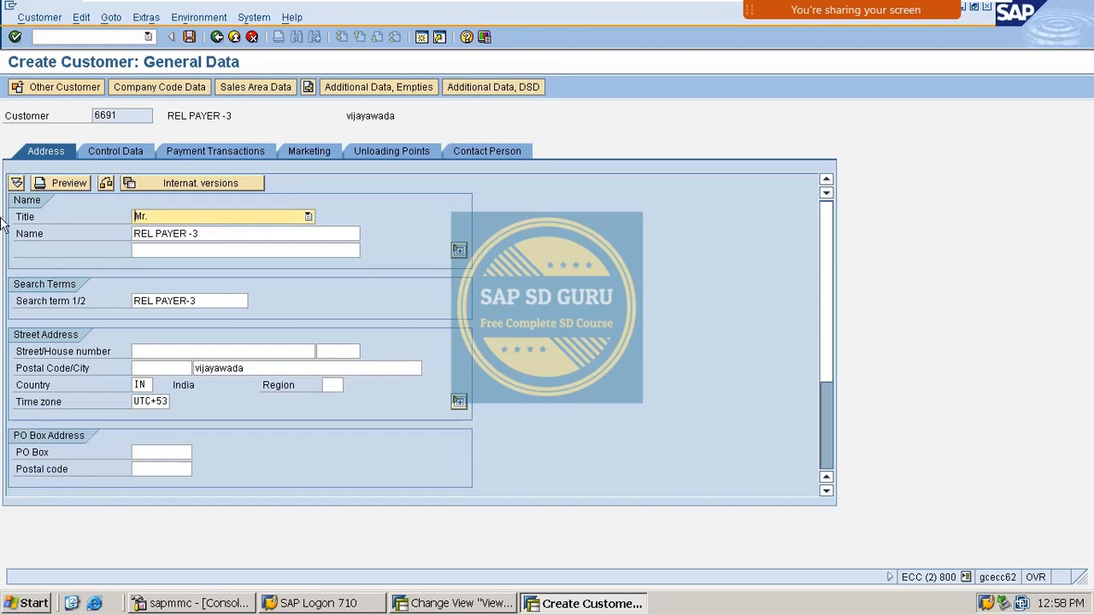
Step: Look through the control data, marketing, unloading points and contact person sections of REL PAYER -3
{"action": "left_click", "coordinate": [128, 151]}
{"action": "left_click", "coordinate": [312, 151]}
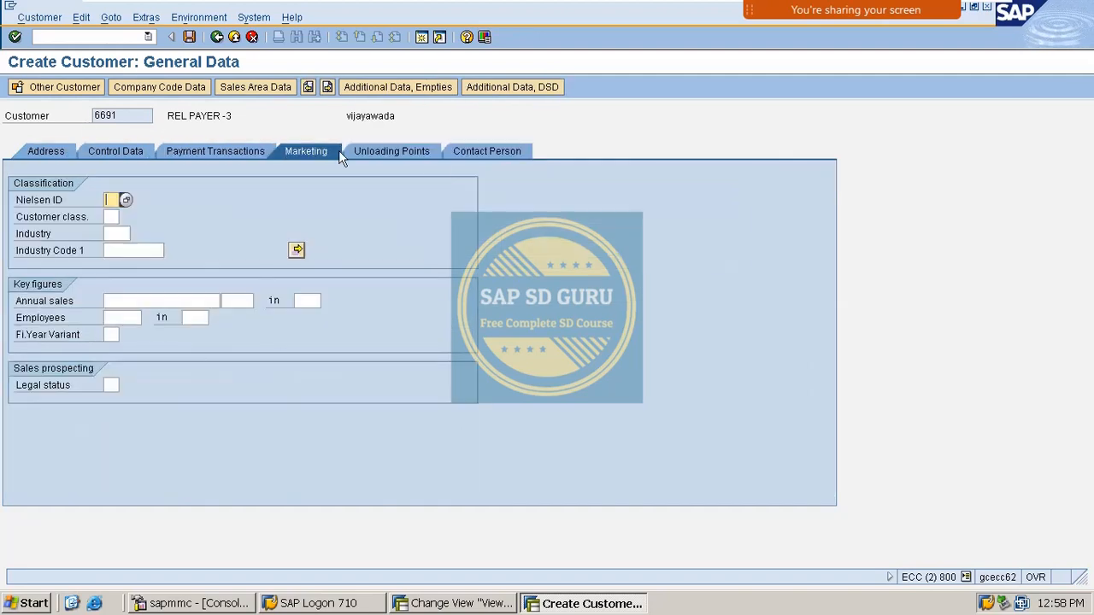
{"action": "left_click", "coordinate": [379, 158]}
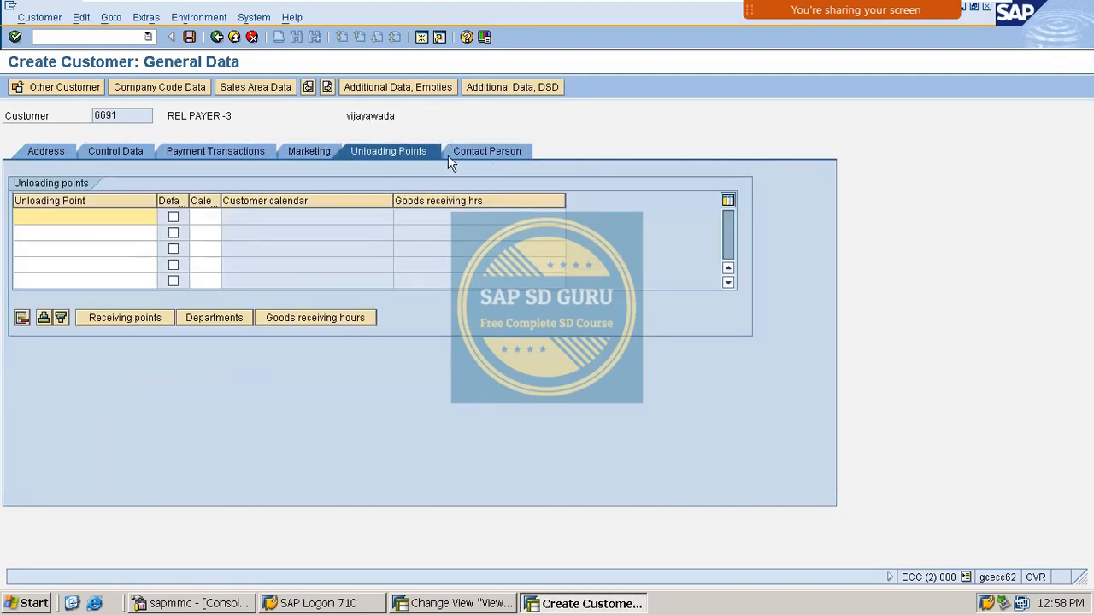
{"action": "left_click", "coordinate": [455, 156]}
Step: Assign the previously used reconciliation account to REL PAYER -3 in the company code data and review the payment, correspondence and insurance sections
{"action": "left_click", "coordinate": [152, 84]}
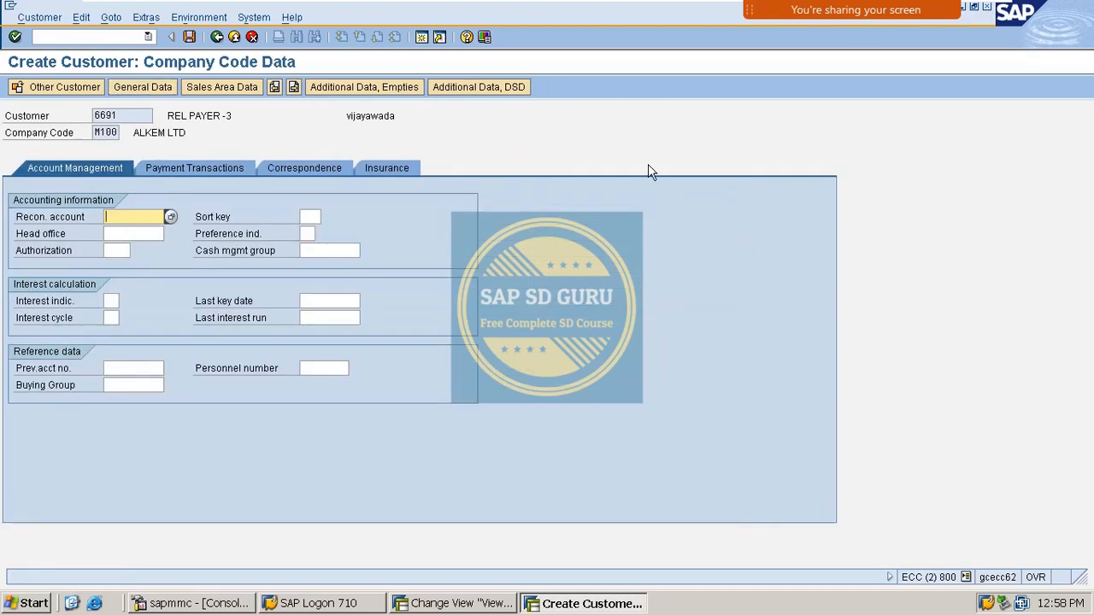
{"action": "key", "text": "BackSpace"}
{"action": "key", "text": "Down"}
{"action": "key", "text": "Return"}
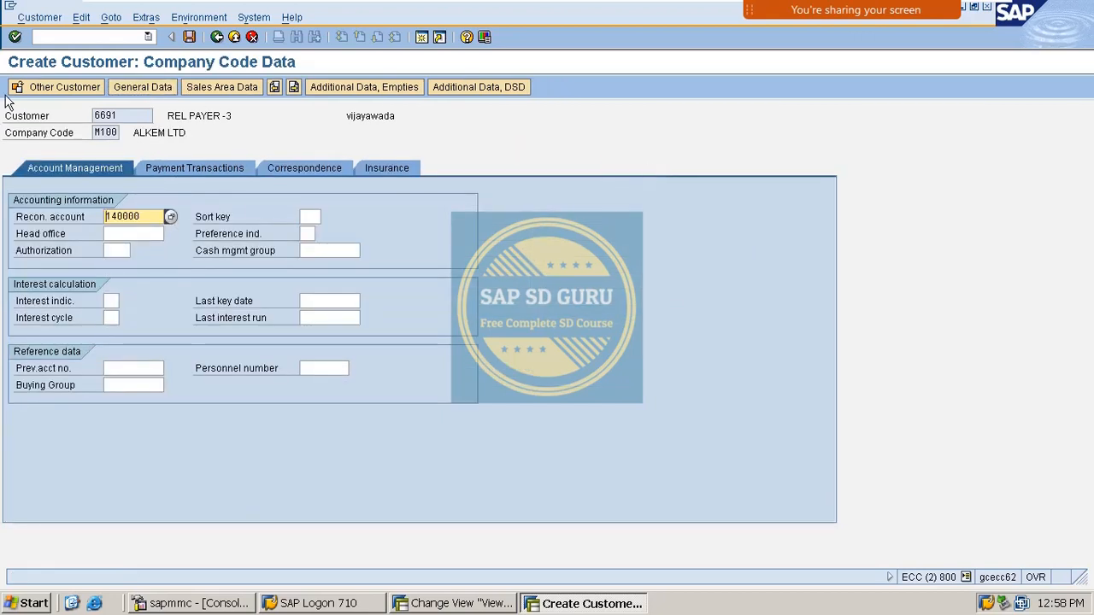
{"action": "left_click", "coordinate": [216, 172]}
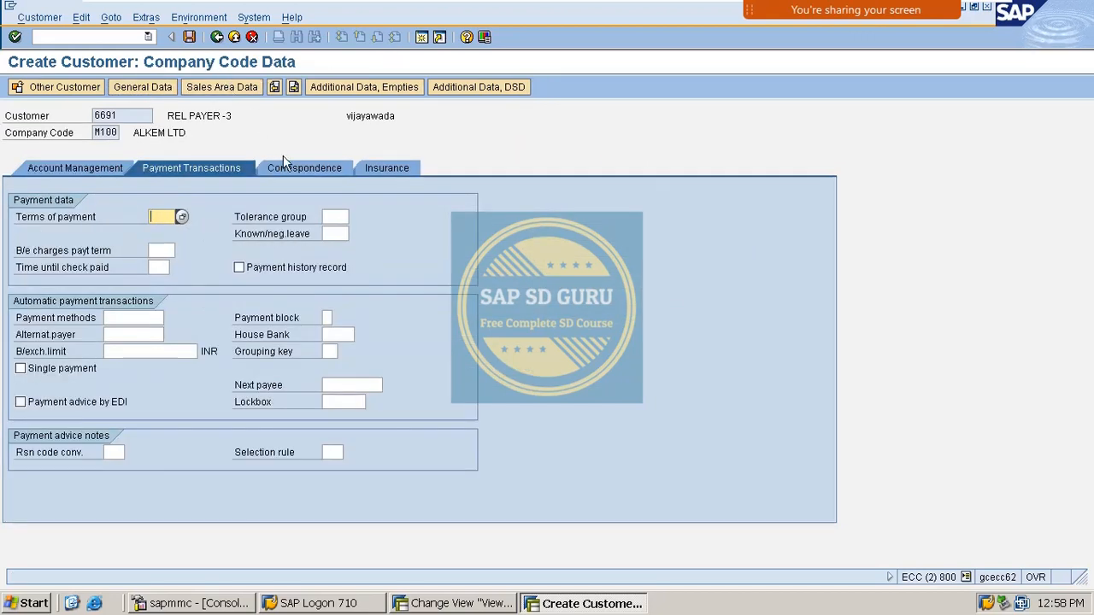
{"action": "left_click", "coordinate": [290, 167]}
{"action": "left_click", "coordinate": [388, 169]}
Step: In the sales area billing data of REL PAYER -3, set both parts of the Incoterms to FOB
{"action": "left_click", "coordinate": [248, 91]}
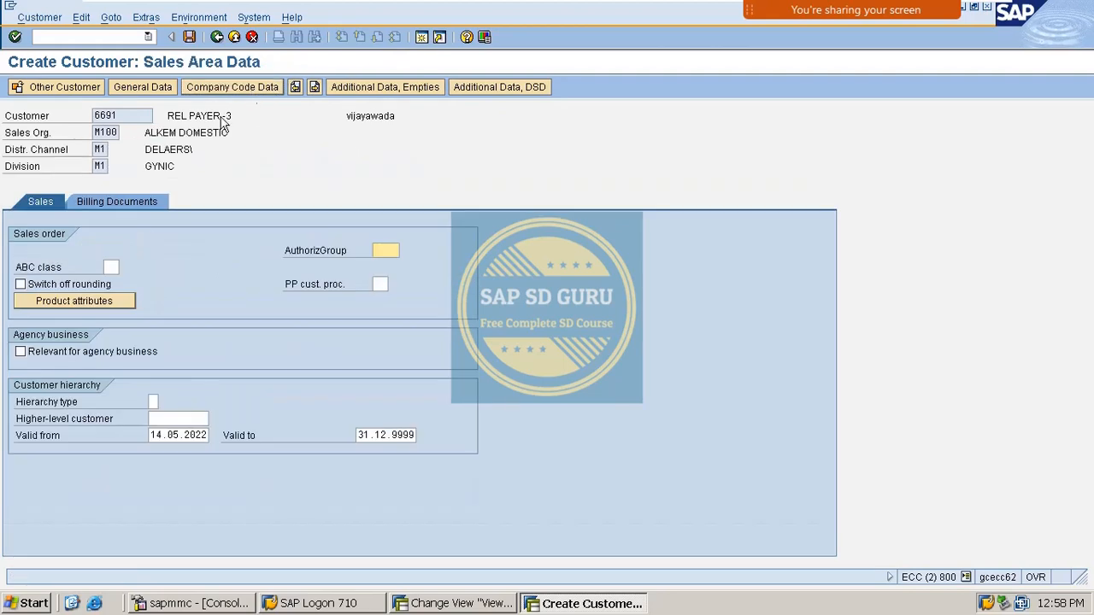
{"action": "left_click", "coordinate": [149, 201]}
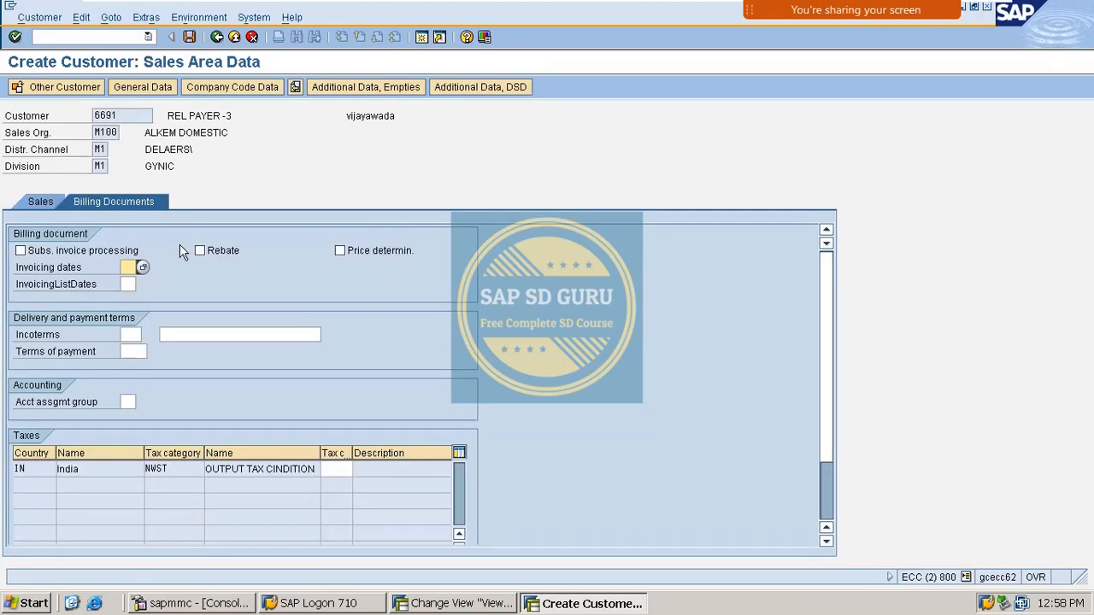
{"action": "left_click", "coordinate": [133, 335]}
{"action": "key", "text": "BackSpace"}
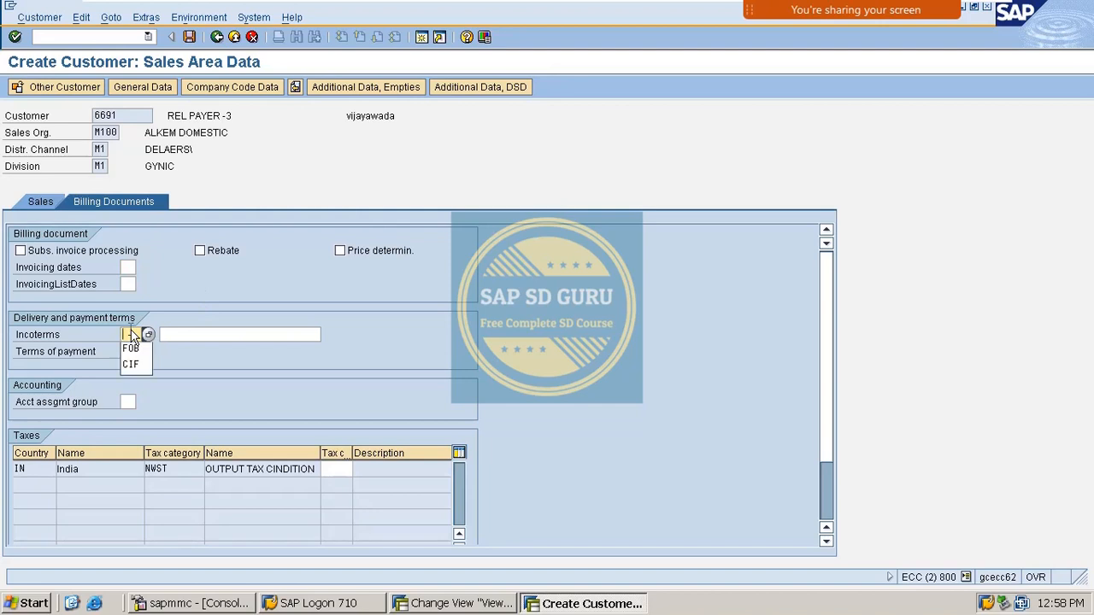
{"action": "key", "text": "Down"}
{"action": "key", "text": "Return"}
{"action": "key", "text": "Return"}
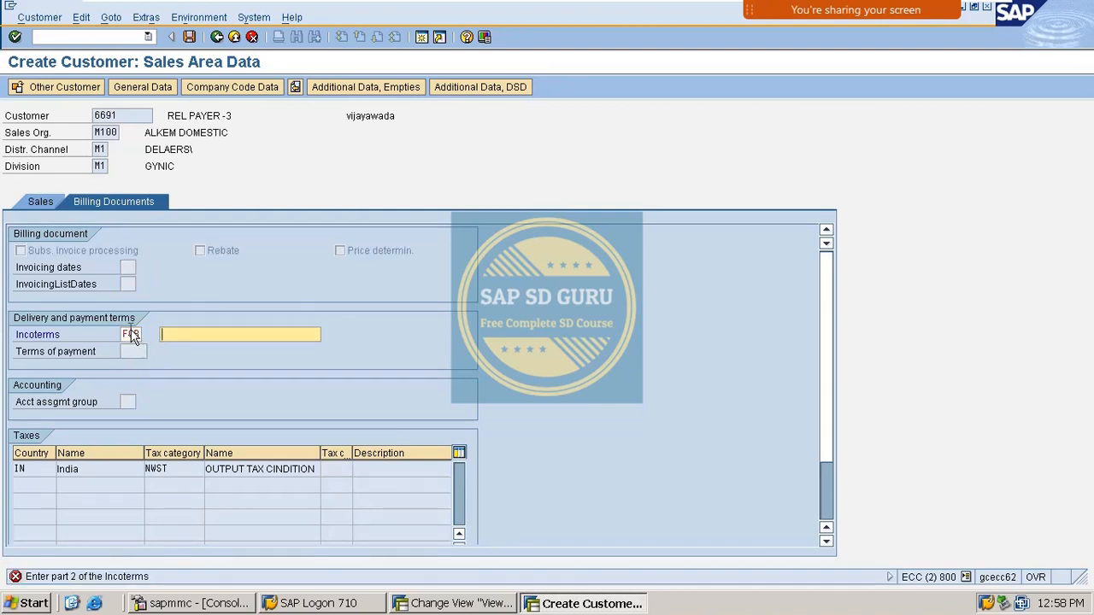
{"action": "type", "text": "FOB"}
{"action": "key", "text": "Return"}
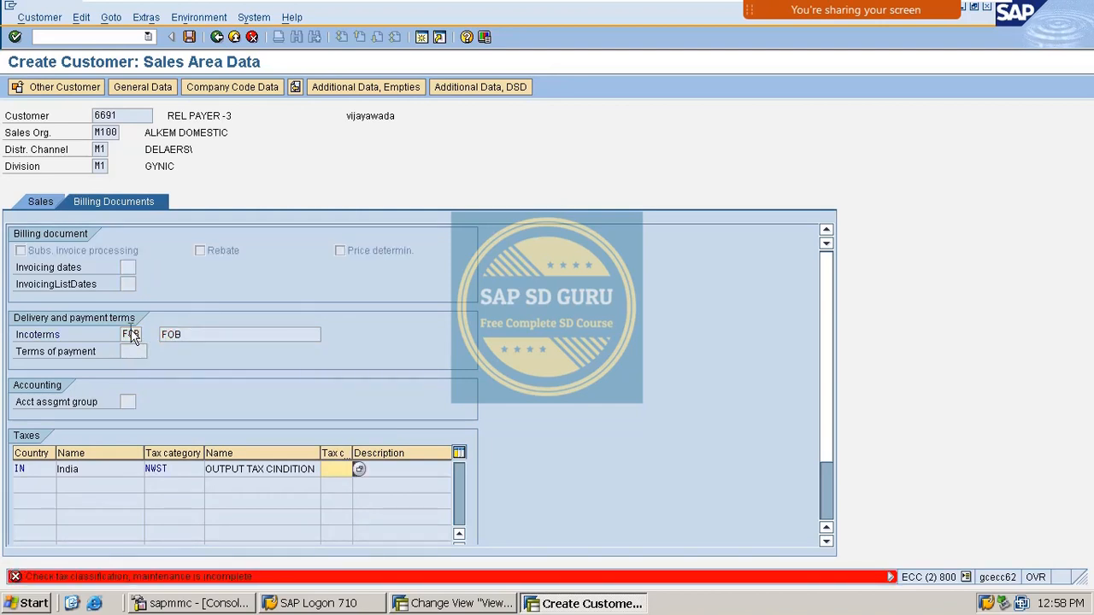
Step: Set the output tax classification for India to 1 and the terms of payment to M001
{"action": "type", "text": "1"}
{"action": "key", "text": "Return"}
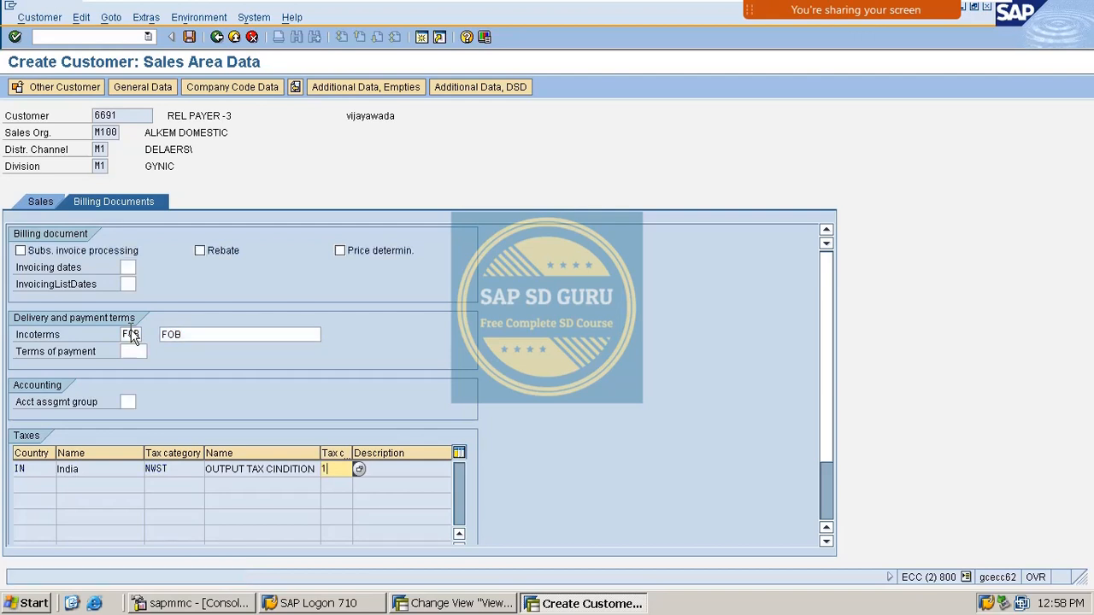
{"action": "left_click", "coordinate": [132, 351]}
{"action": "type", "text": "M001"}
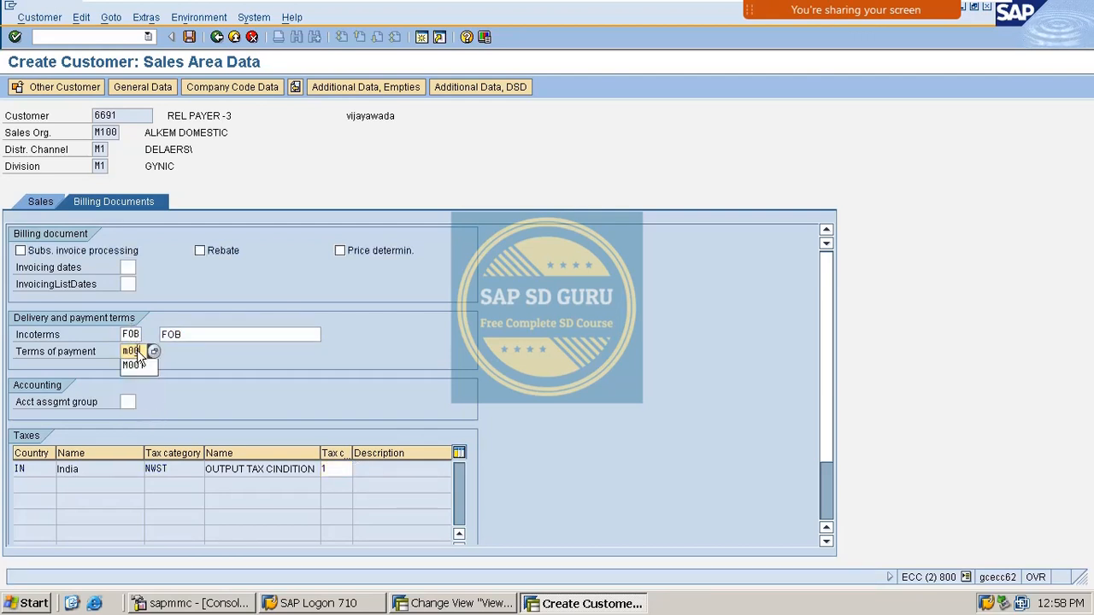
{"action": "key", "text": "Return"}
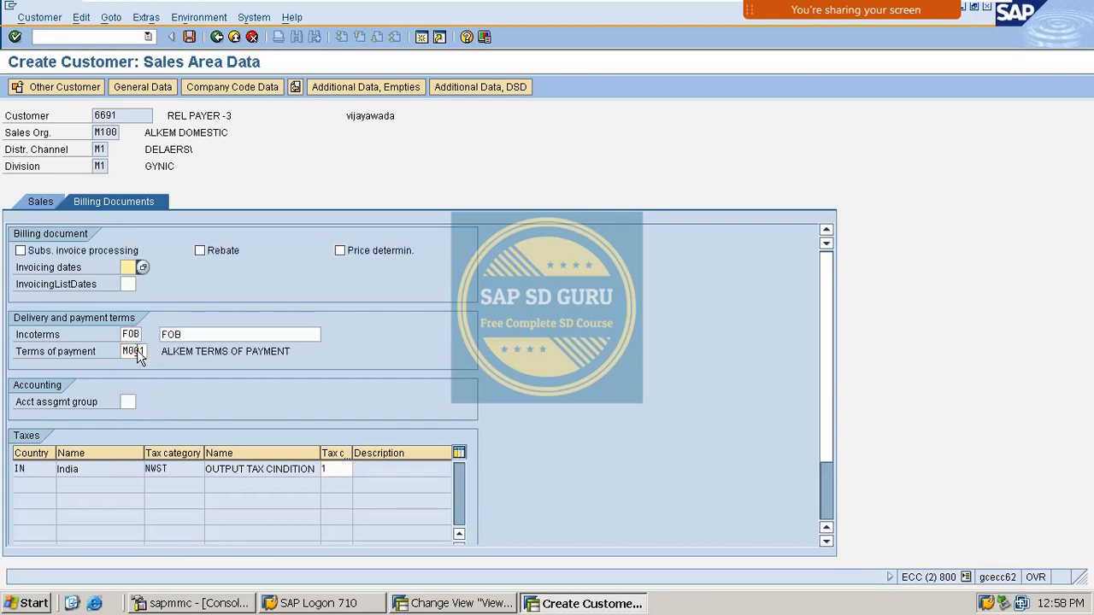
Step: Set the account assignment group to M1 and save REL PAYER -3
{"action": "left_click", "coordinate": [130, 402]}
{"action": "type", "text": "M1"}
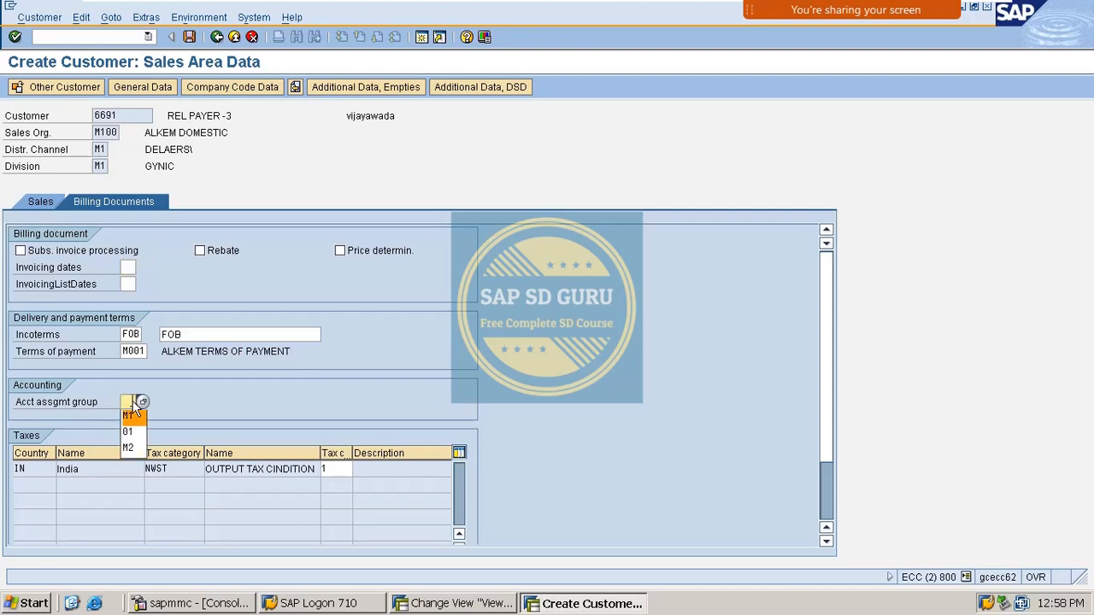
{"action": "key", "text": "Return"}
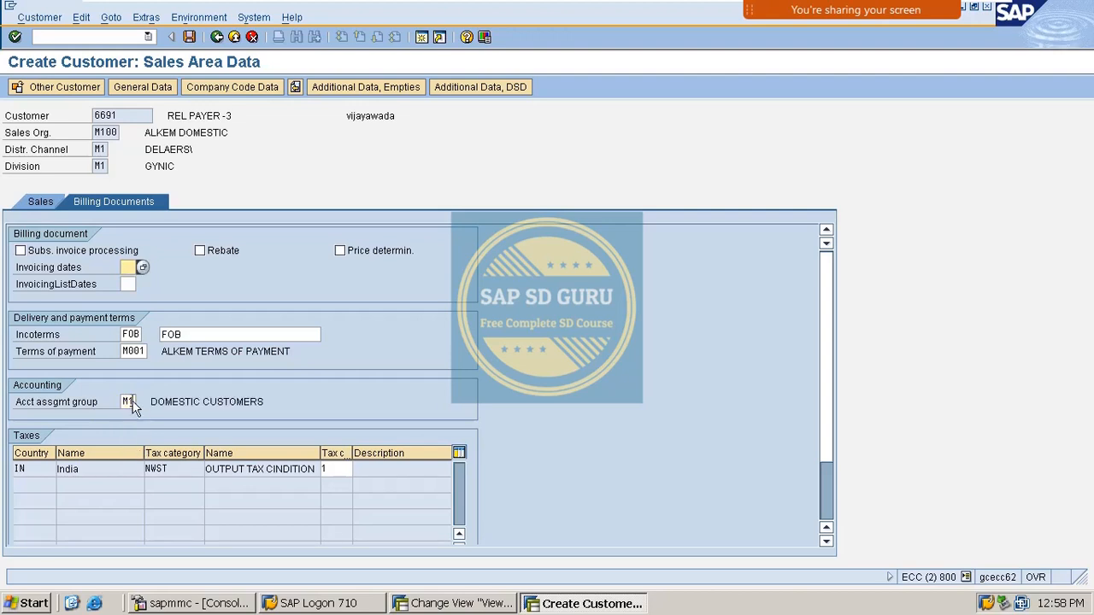
{"action": "left_click", "coordinate": [190, 37]}
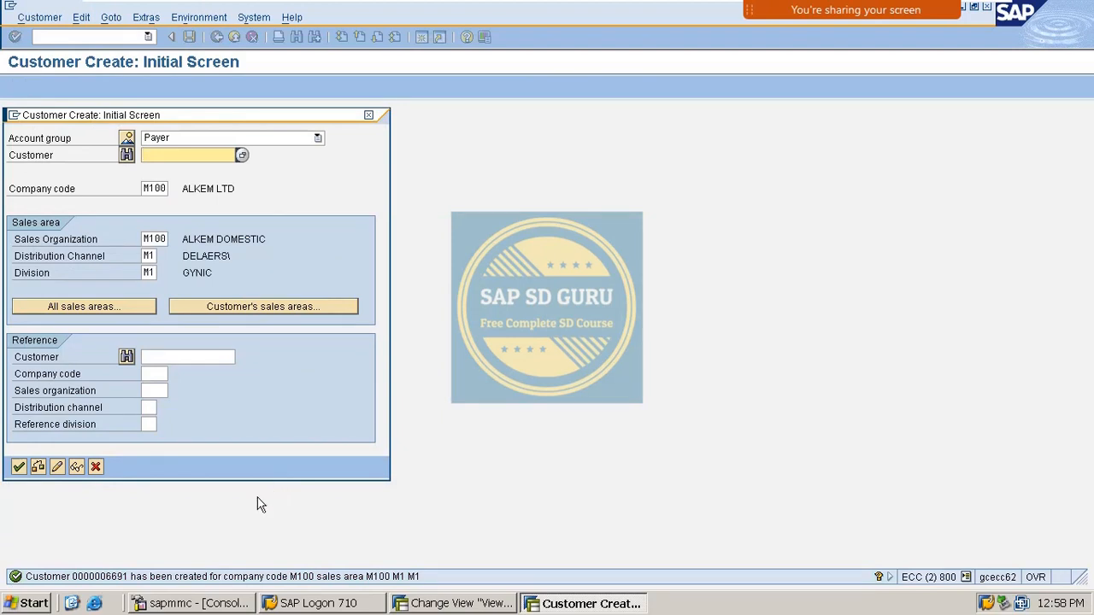
Step: Start a further Payer record with a new customer number, keeping the same company code and sales area
{"action": "left_click", "coordinate": [218, 153]}
{"action": "left_click", "coordinate": [220, 142]}
{"action": "left_click", "coordinate": [209, 151]}
{"action": "left_click", "coordinate": [196, 156]}
{"action": "type", "text": "6693"}
{"action": "key", "text": "Return"}
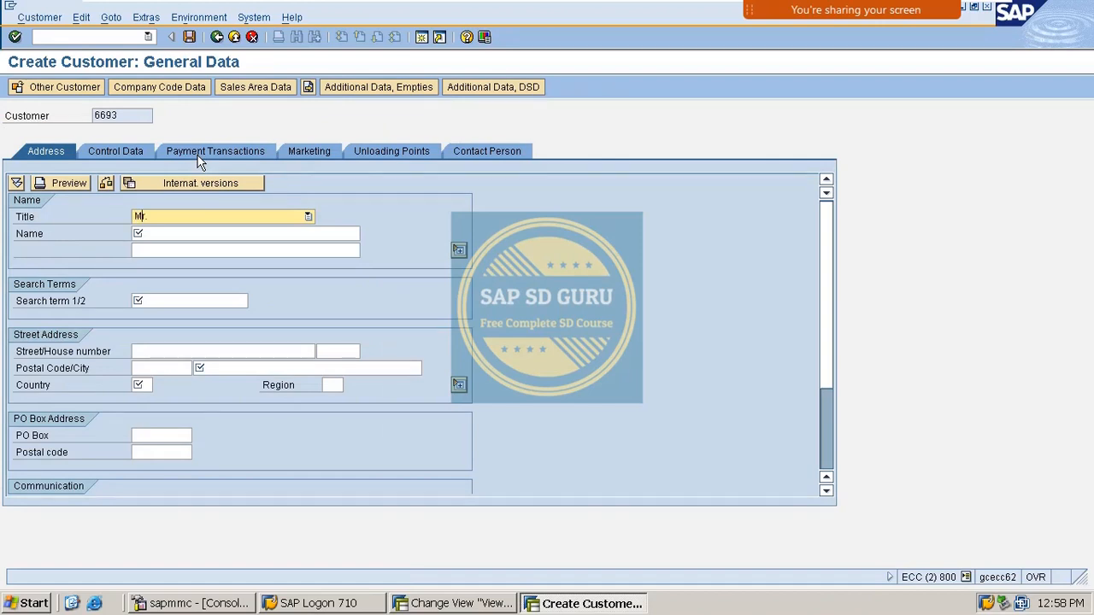
Step: Enter the further payer's name as REL PAYER -4, based on the previously used payer name
{"action": "key", "text": "Tab"}
{"action": "key", "text": "BackSpace"}
{"action": "key", "text": "Down"}
{"action": "key", "text": "Return"}
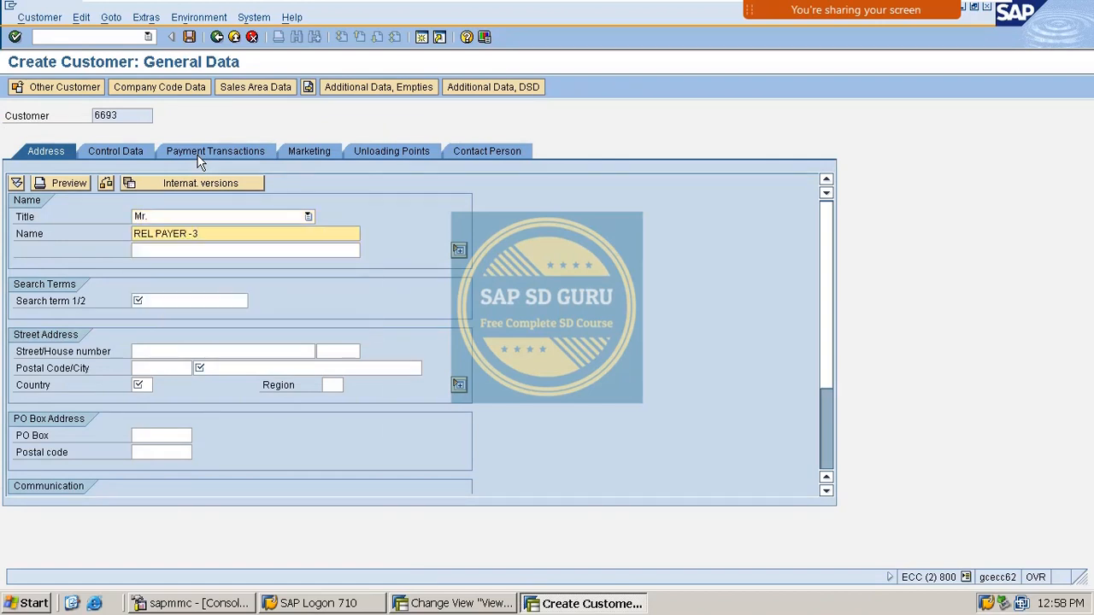
{"action": "key", "text": "BackSpace"}
{"action": "type", "text": "4"}
{"action": "key", "text": "Tab"}
Step: Enter REL PAYER-4 as the search term for the new payer
{"action": "key", "text": "Tab"}
{"action": "key", "text": "Tab"}
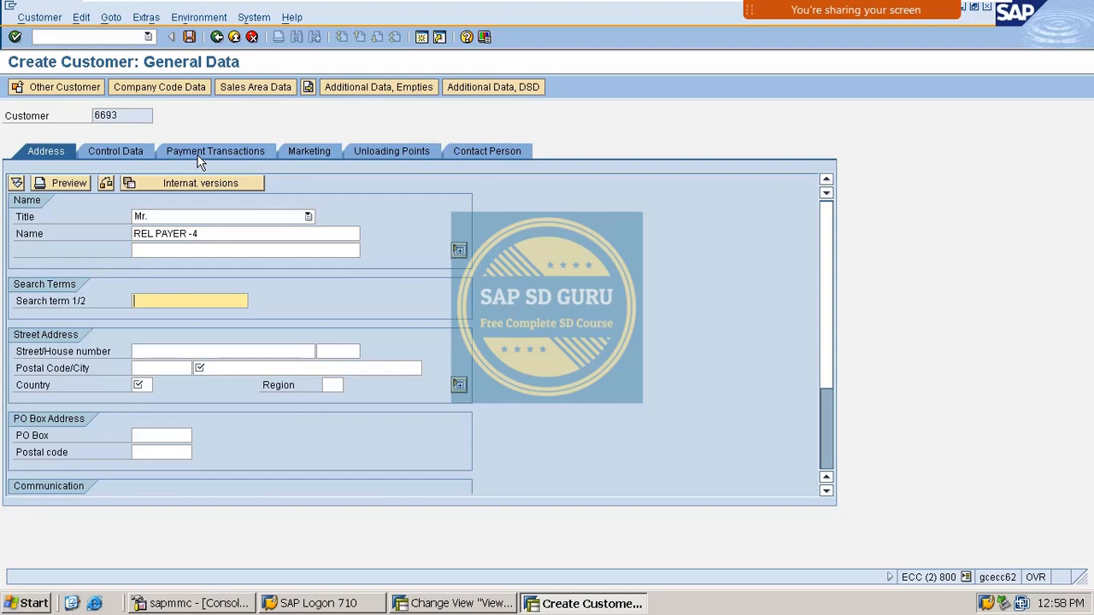
{"action": "key", "text": "BackSpace"}
{"action": "key", "text": "Down"}
{"action": "key", "text": "Return"}
{"action": "key", "text": "BackSpace"}
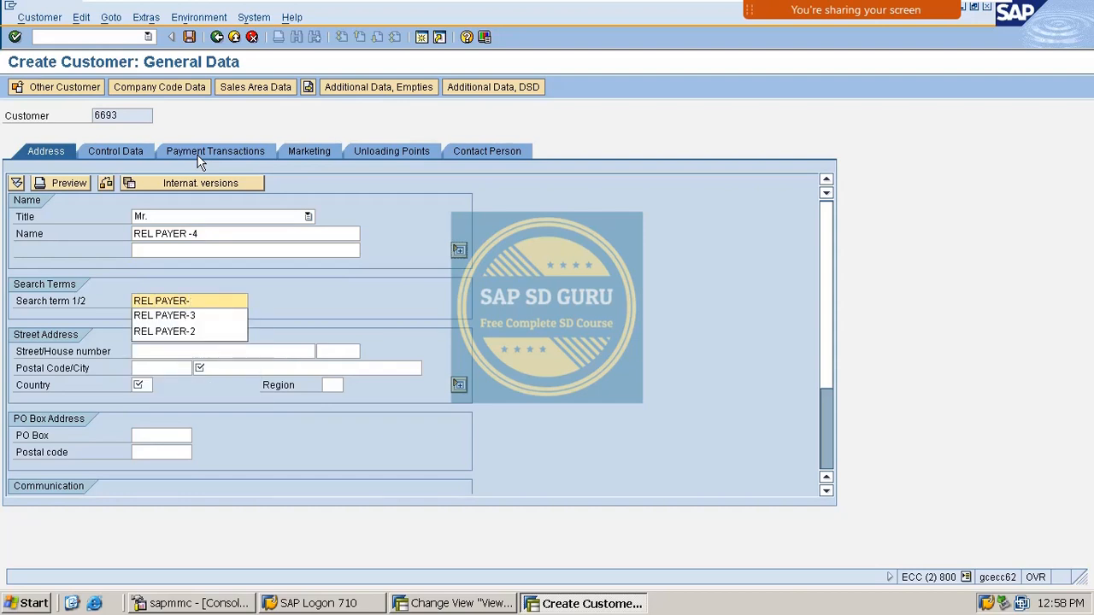
{"action": "type", "text": "4"}
{"action": "key", "text": "Return"}
Step: Set the payer's city to vijayawada and the country to IN
{"action": "key", "text": "BackSpace"}
{"action": "key", "text": "Down"}
{"action": "key", "text": "Return"}
{"action": "key", "text": "Return"}
{"action": "key", "text": "BackSpace"}
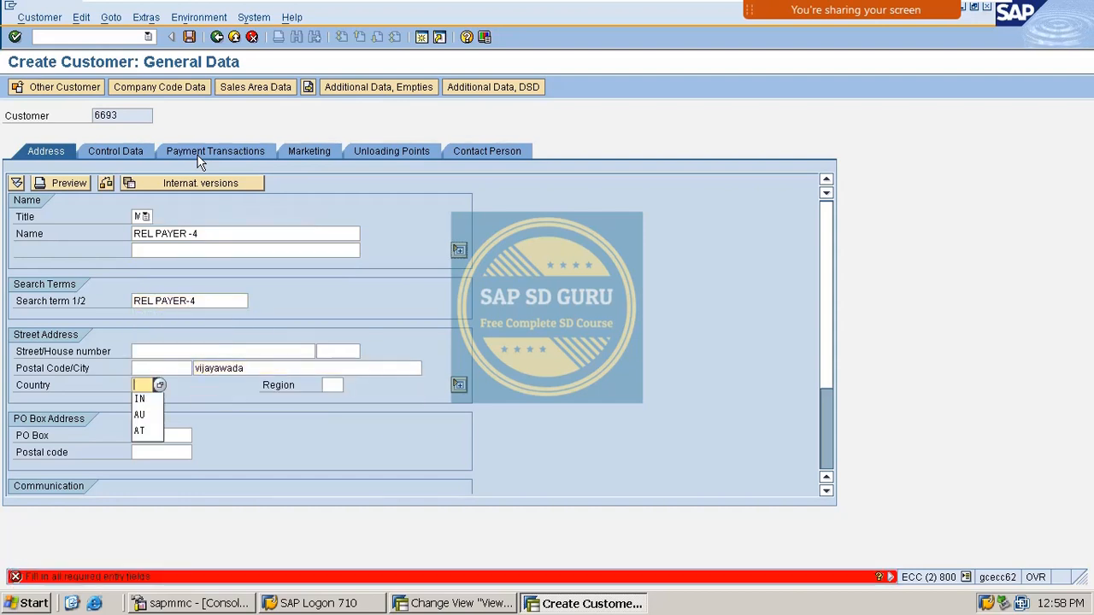
{"action": "key", "text": "Down"}
{"action": "key", "text": "Return"}
{"action": "key", "text": "Return"}
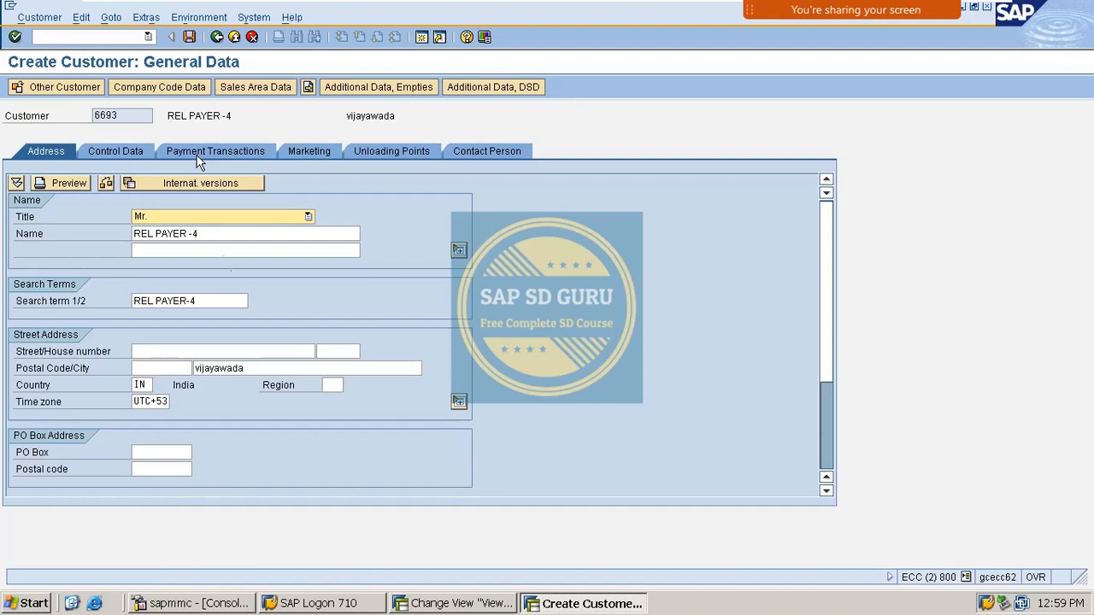
Step: Set the reconciliation account to 140000 in the company code data and page through the remaining company code views
{"action": "left_click", "coordinate": [159, 87]}
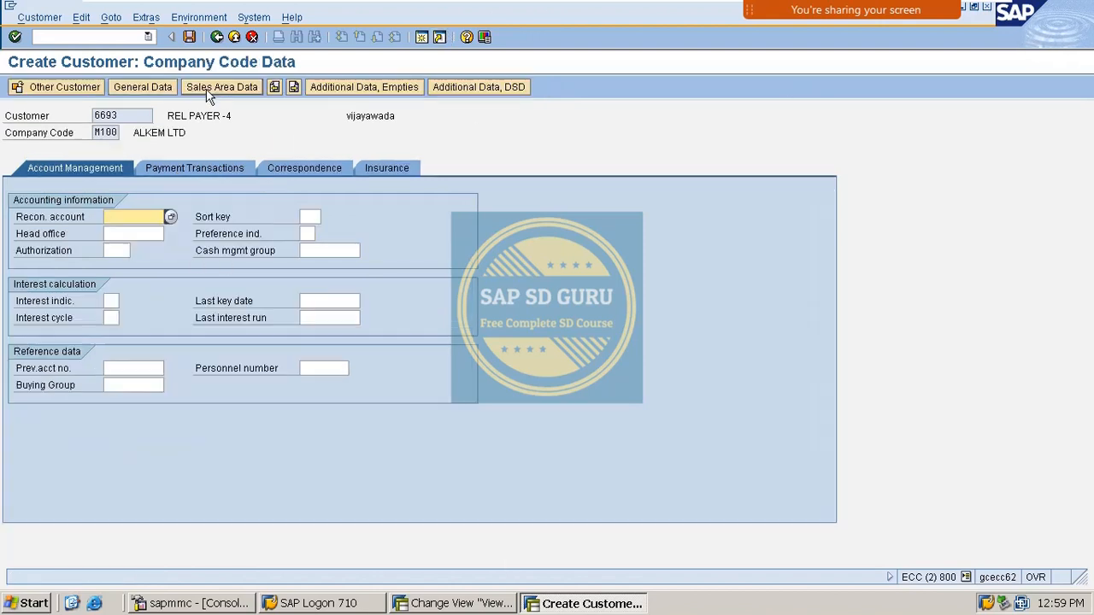
{"action": "key", "text": "BackSpace"}
{"action": "key", "text": "Down"}
{"action": "key", "text": "Return"}
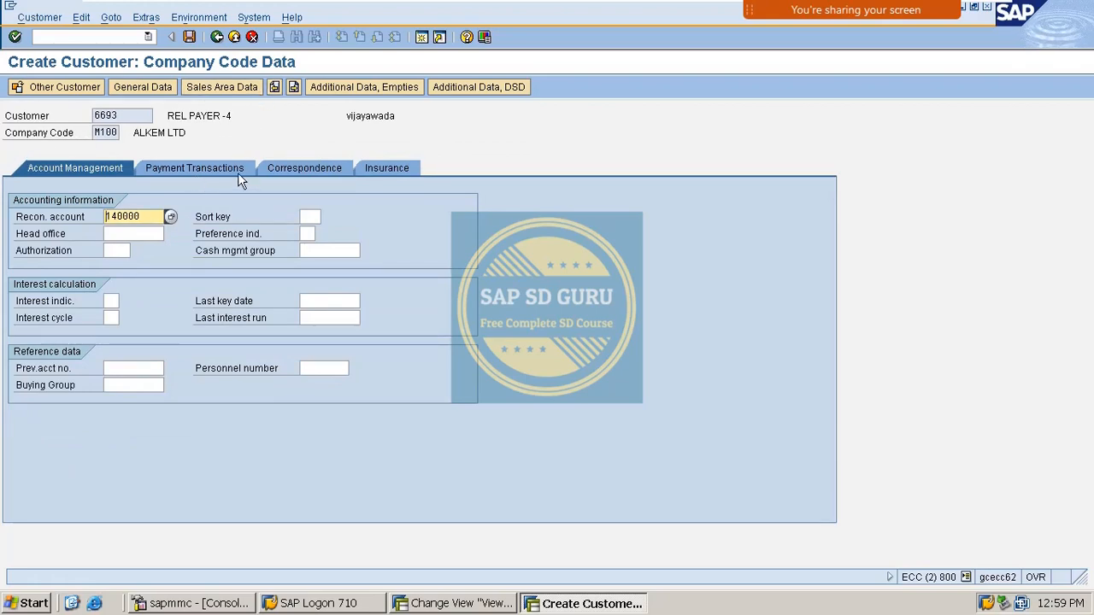
{"action": "left_click", "coordinate": [303, 169]}
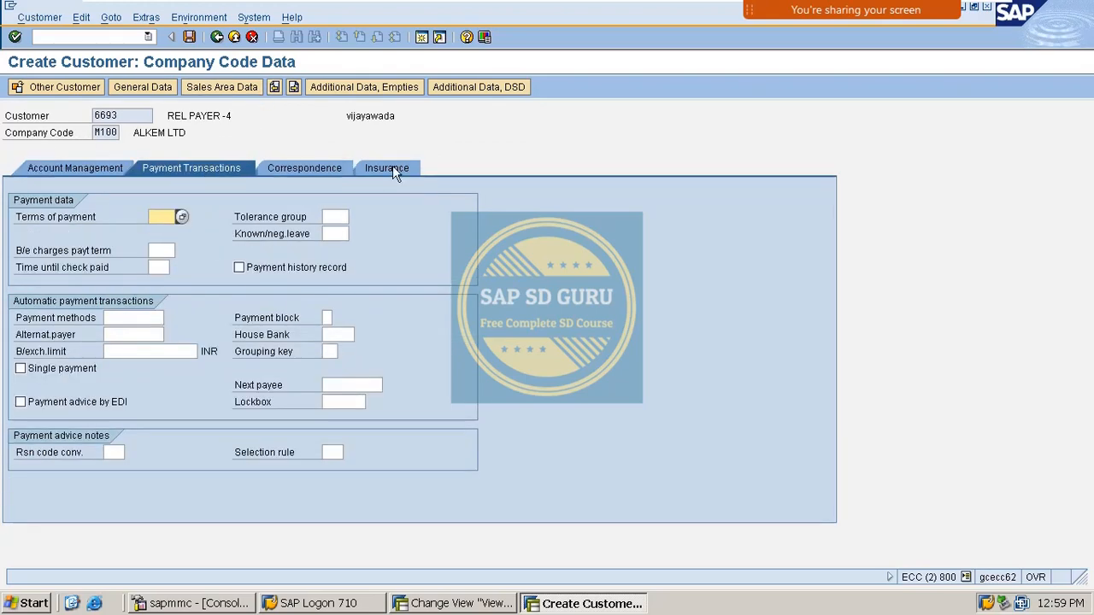
{"action": "left_click", "coordinate": [389, 167]}
Step: In the sales area billing data, set the Incoterms to FOB with fob as the second part
{"action": "left_click", "coordinate": [226, 89]}
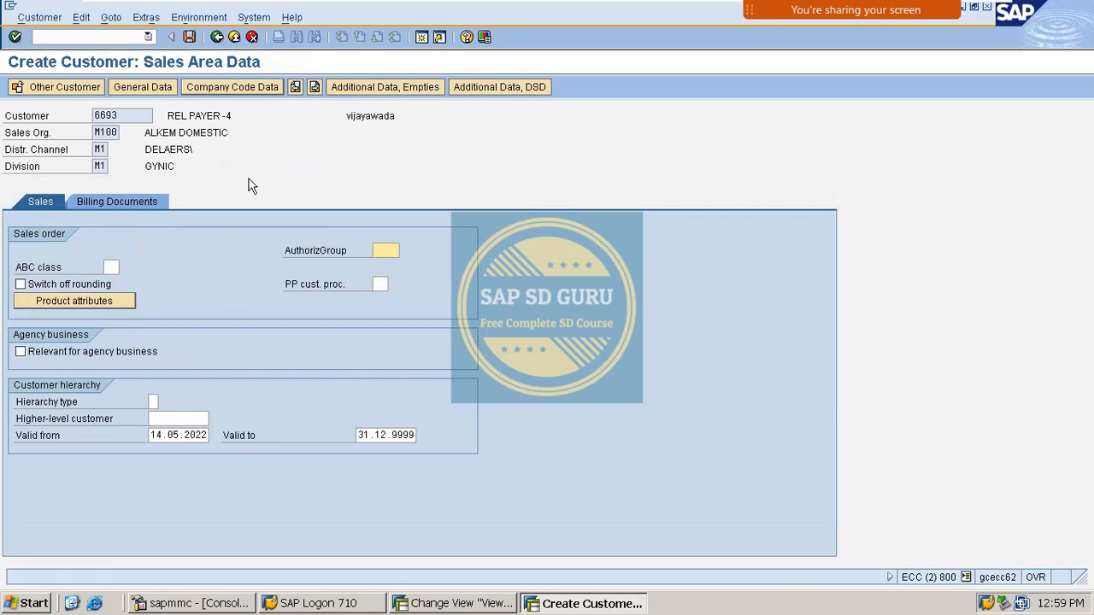
{"action": "left_click", "coordinate": [126, 206]}
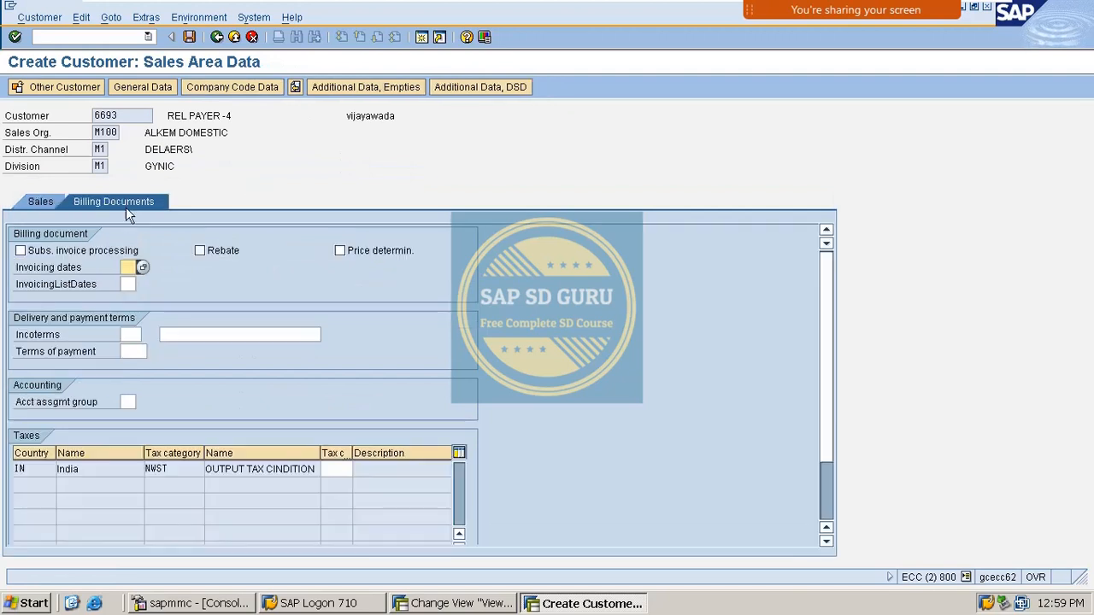
{"action": "left_click", "coordinate": [130, 334]}
{"action": "type", "text": "FOB"}
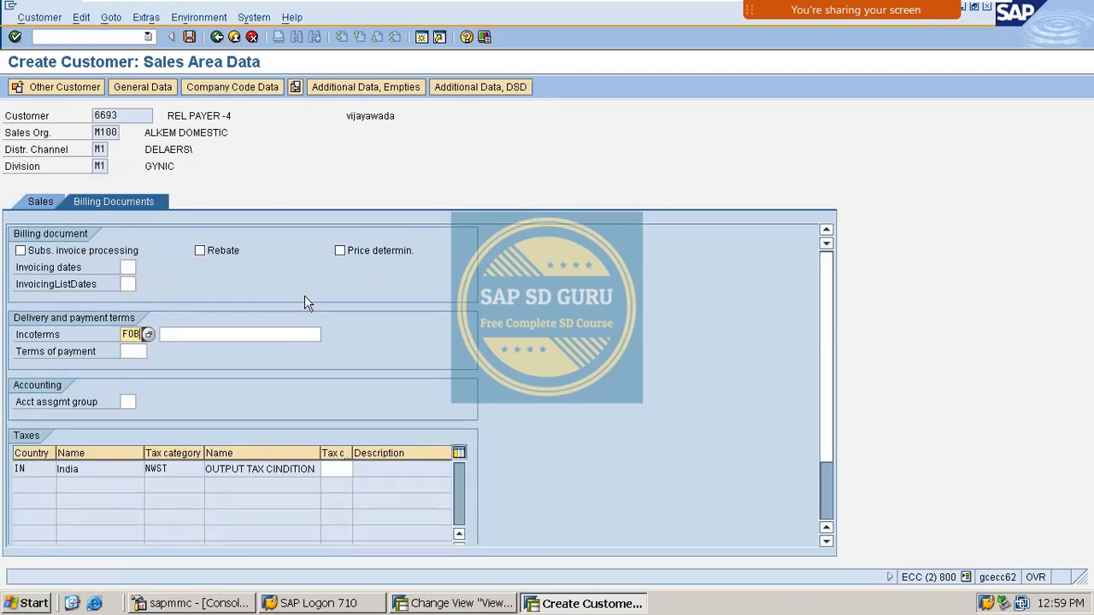
{"action": "key", "text": "Return"}
{"action": "type", "text": "fob"}
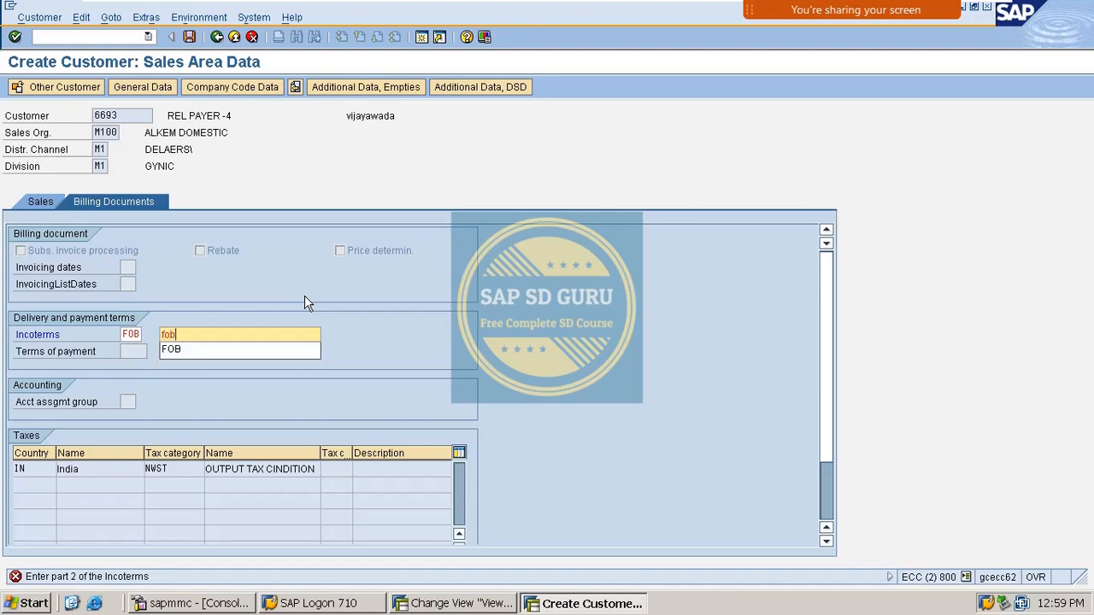
{"action": "key", "text": "Return"}
Step: Set the output tax classification for India to 1 and the terms of payment to M001 for REL PAYER -4
{"action": "type", "text": "1"}
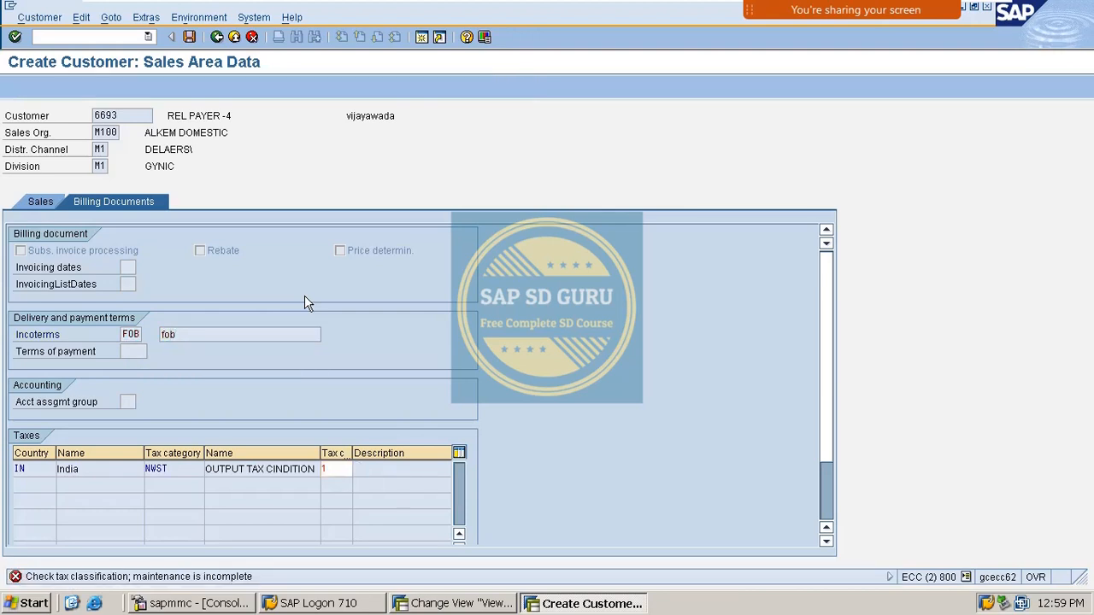
{"action": "key", "text": "Return"}
{"action": "left_click", "coordinate": [139, 353]}
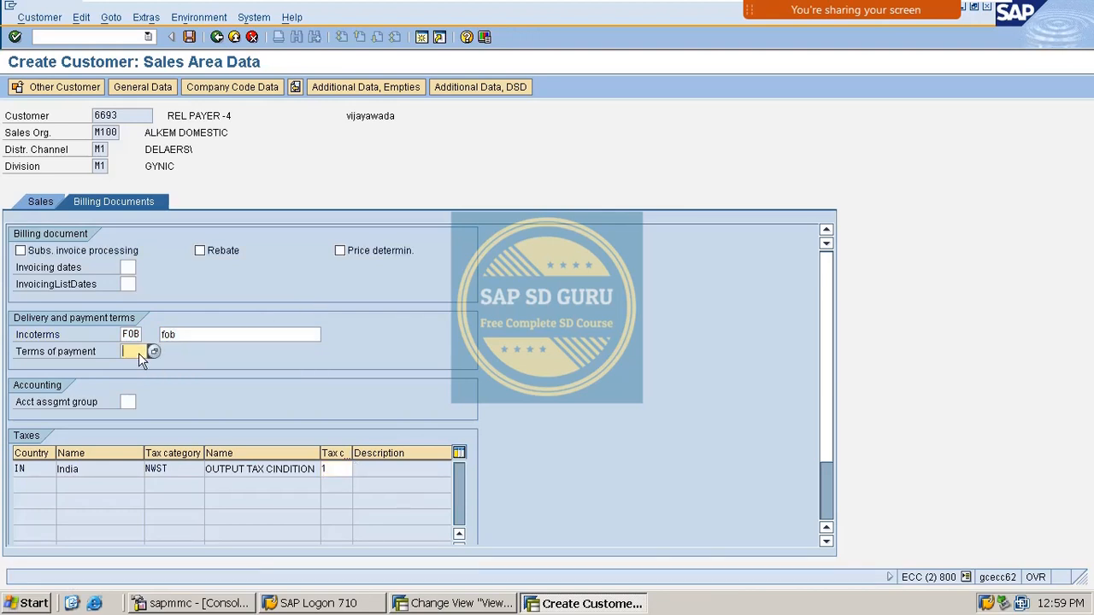
{"action": "type", "text": "M100"}
{"action": "key", "text": "Return"}
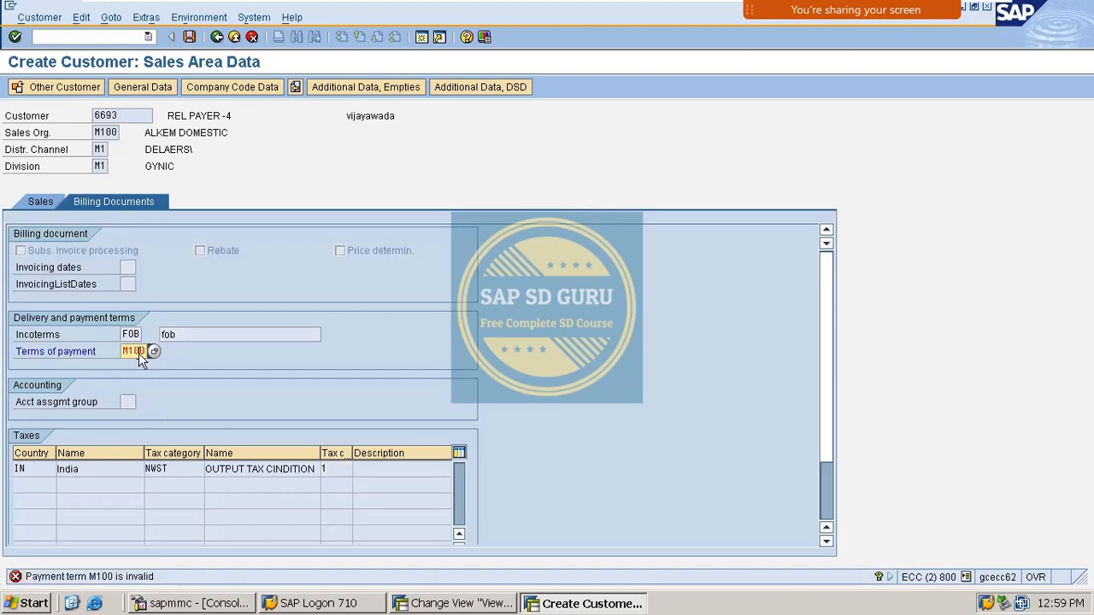
{"action": "key", "text": "BackSpace"}
{"action": "key", "text": "BackSpace"}
{"action": "key", "text": "BackSpace"}
{"action": "key", "text": "BackSpace"}
{"action": "type", "text": "M001"}
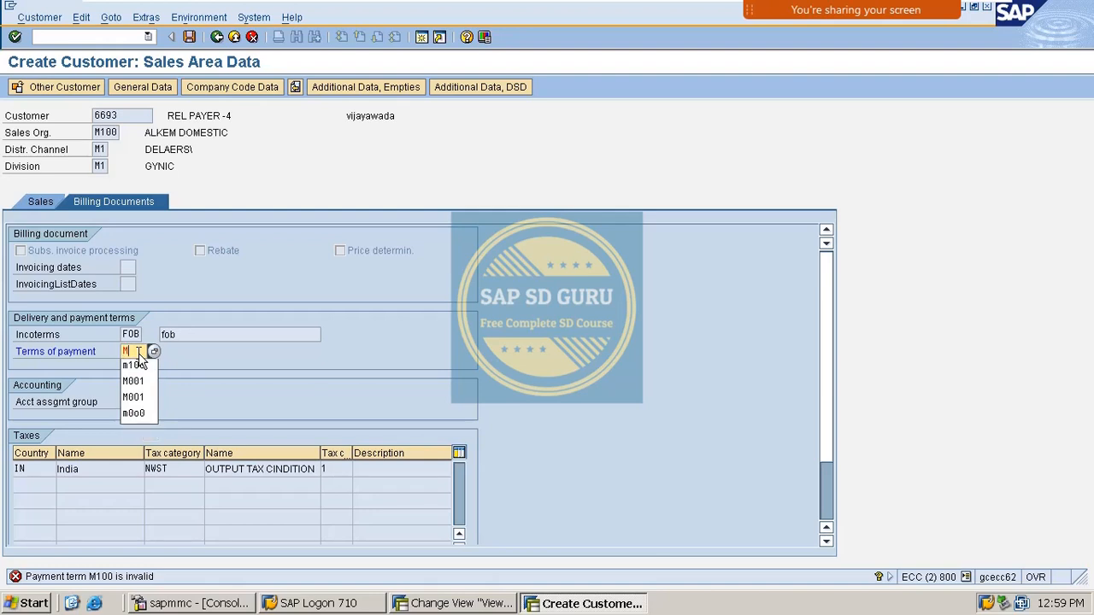
{"action": "key", "text": "Return"}
Step: Set the account assignment group to M1 and save REL PAYER -4
{"action": "key", "text": "Tab"}
{"action": "key", "text": "Tab"}
{"action": "key", "text": "Tab"}
{"action": "key", "text": "Tab"}
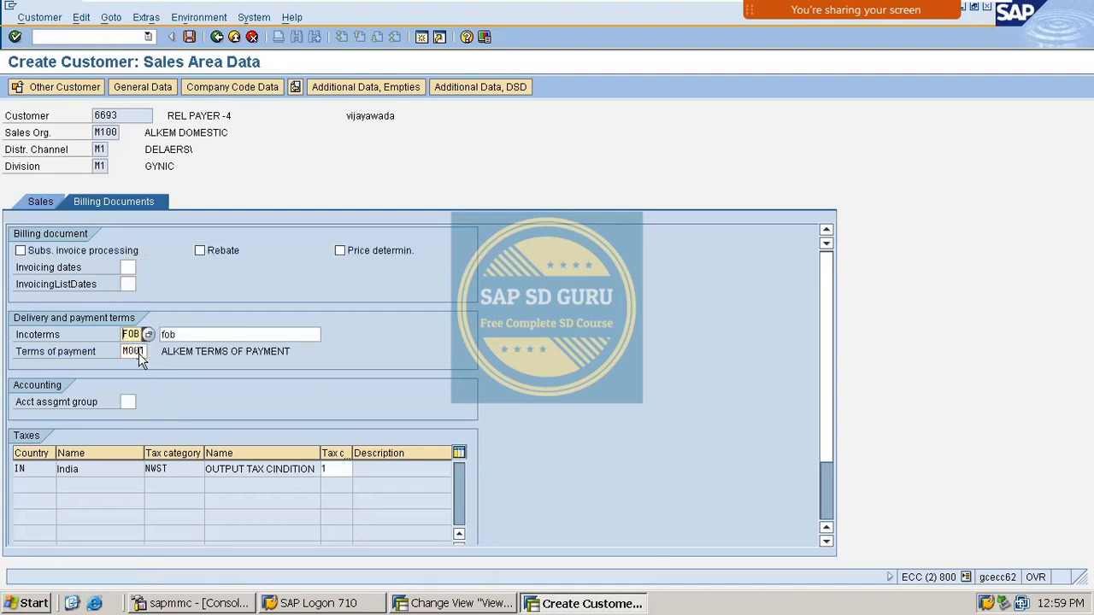
{"action": "key", "text": "Tab"}
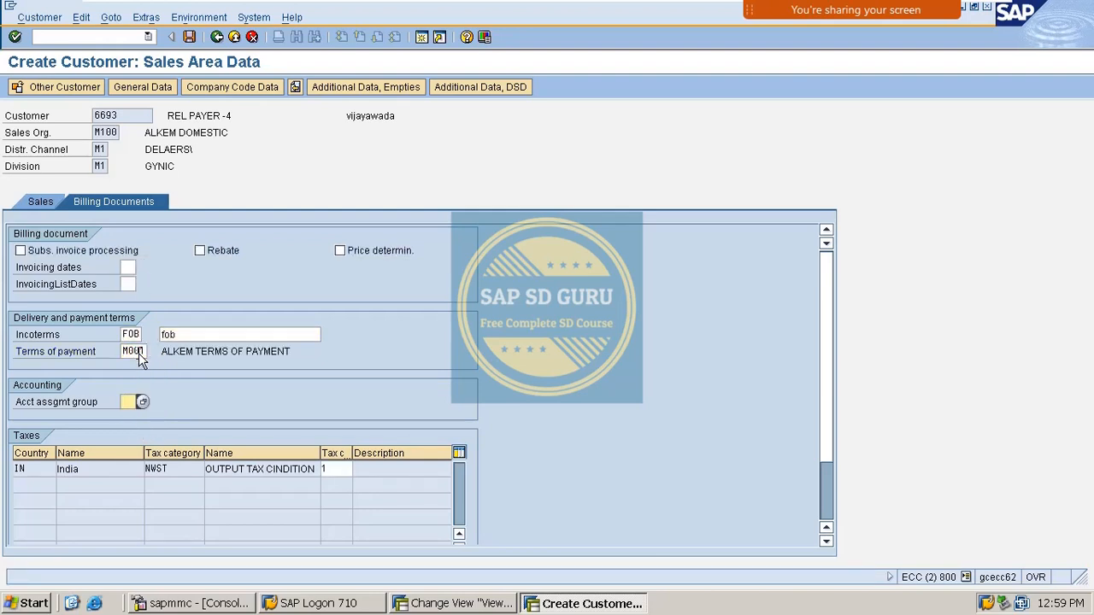
{"action": "type", "text": "M1"}
{"action": "key", "text": "Return"}
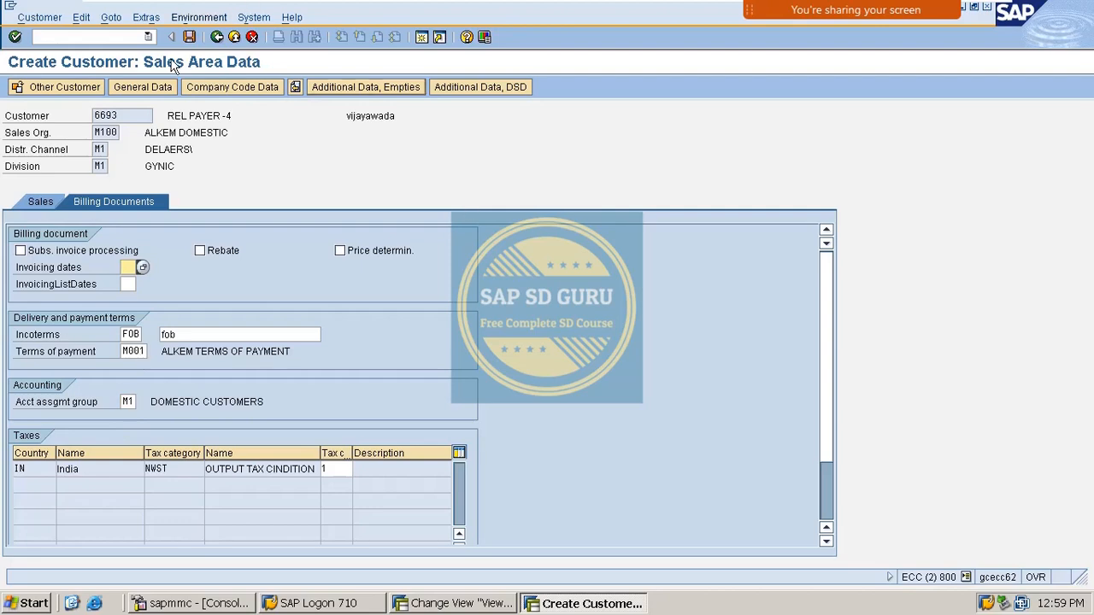
{"action": "left_click", "coordinate": [189, 36]}
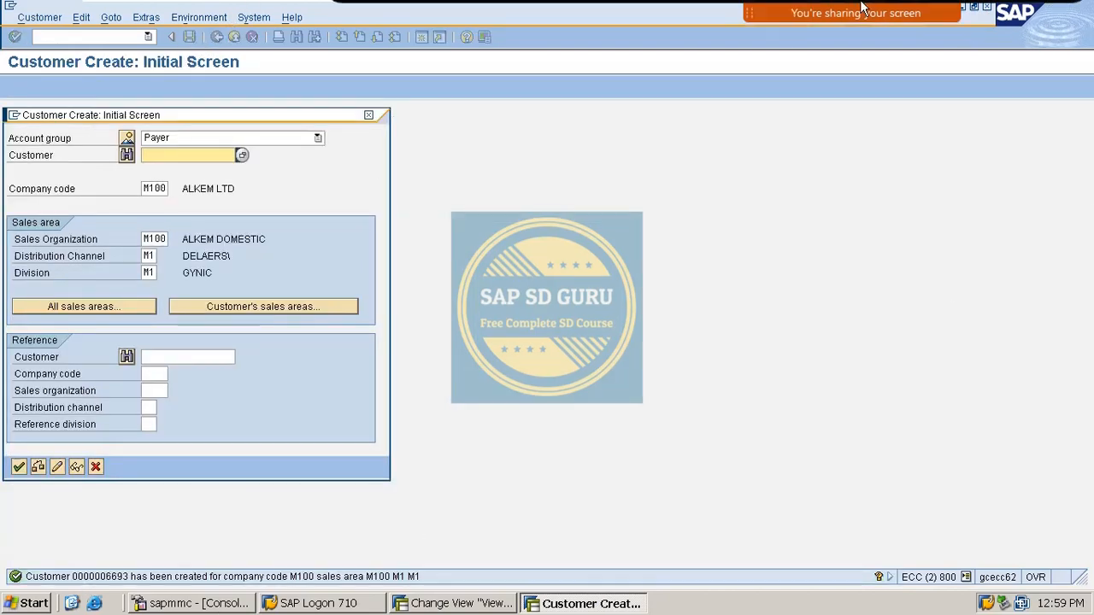
Step: Start screen annotation, handwrite the sold-to party's customer number, underline it and label it "sol"
{"action": "mouse_move", "coordinate": [927, 34]}
{"action": "left_click", "coordinate": [996, 29]}
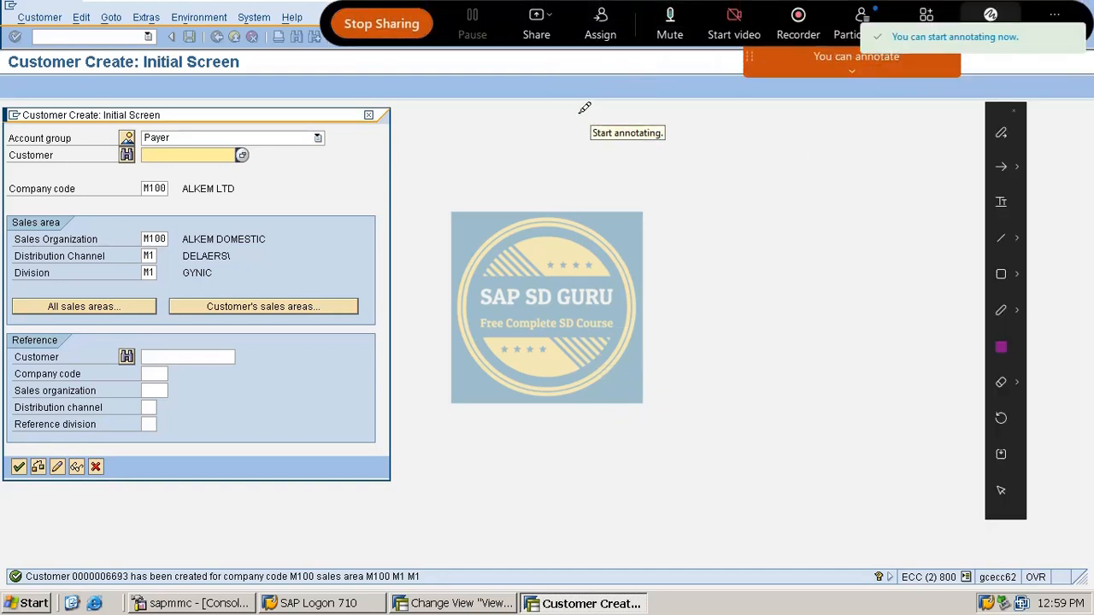
{"action": "mouse_move", "coordinate": [485, 186]}
{"action": "left_mouse_down"}
{"action": "mouse_move", "coordinate": [464, 242]}
{"action": "mouse_move", "coordinate": [496, 220]}
{"action": "left_mouse_up"}
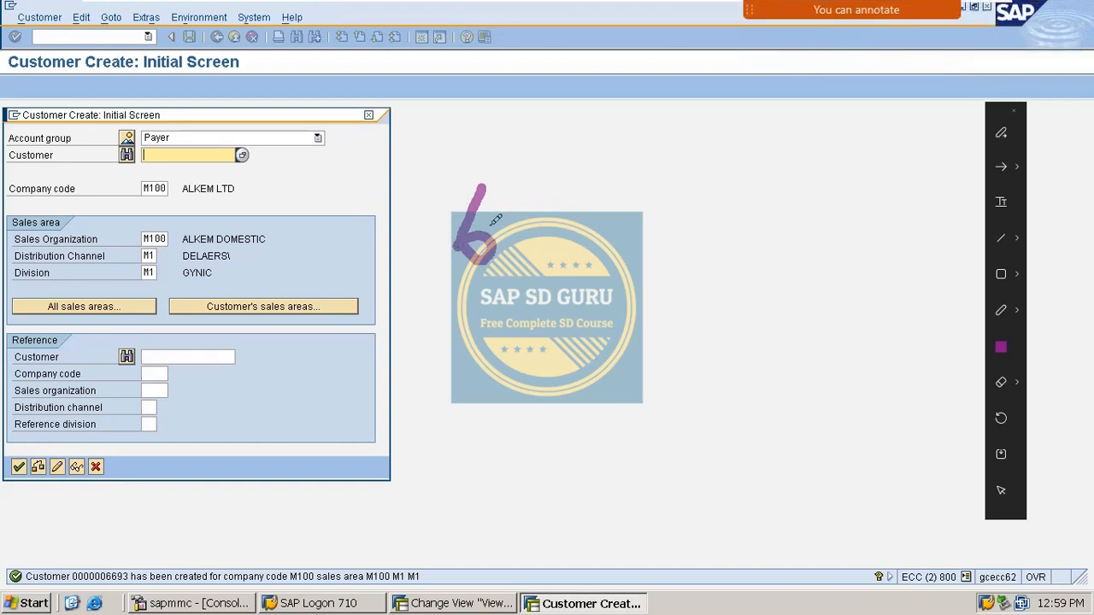
{"action": "mouse_move", "coordinate": [538, 181]}
{"action": "left_mouse_down"}
{"action": "mouse_move", "coordinate": [509, 248]}
{"action": "mouse_move", "coordinate": [537, 224]}
{"action": "left_mouse_up"}
{"action": "mouse_move", "coordinate": [596, 193]}
{"action": "left_mouse_down"}
{"action": "mouse_move", "coordinate": [589, 250]}
{"action": "mouse_move", "coordinate": [576, 224]}
{"action": "mouse_move", "coordinate": [585, 195]}
{"action": "mouse_move", "coordinate": [617, 202]}
{"action": "mouse_move", "coordinate": [613, 236]}
{"action": "mouse_move", "coordinate": [639, 242]}
{"action": "left_mouse_up"}
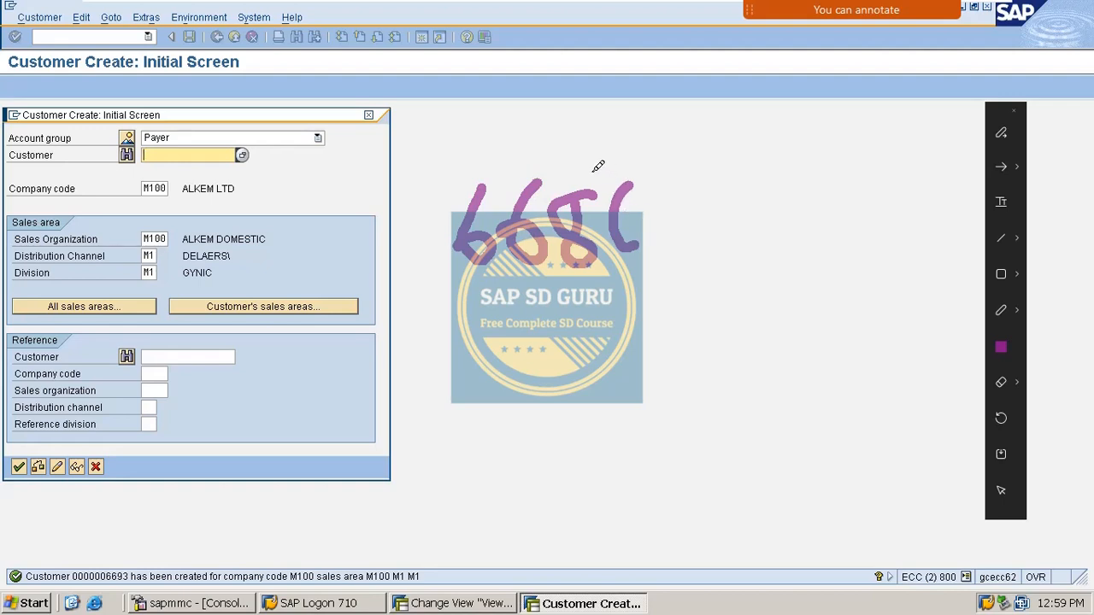
{"action": "left_click_drag", "start_coordinate": [591, 170], "coordinate": [633, 249]}
{"action": "left_click_drag", "start_coordinate": [470, 315], "coordinate": [570, 277]}
{"action": "left_click_drag", "start_coordinate": [468, 337], "coordinate": [608, 299]}
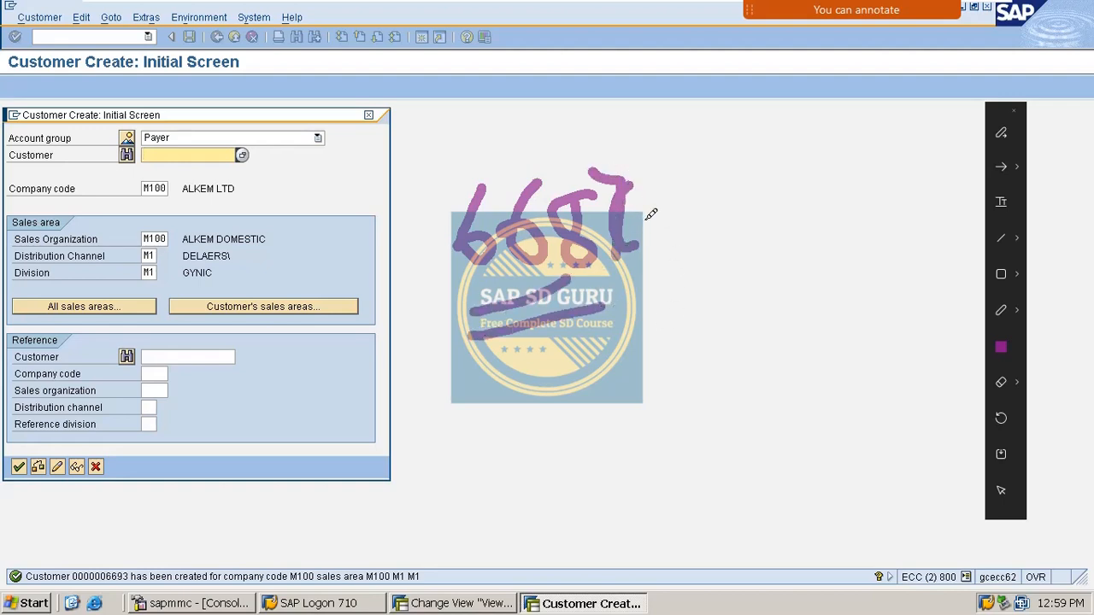
{"action": "left_click_drag", "start_coordinate": [645, 220], "coordinate": [729, 200]}
{"action": "left_click_drag", "start_coordinate": [778, 169], "coordinate": [754, 226]}
{"action": "left_click_drag", "start_coordinate": [812, 171], "coordinate": [843, 196]}
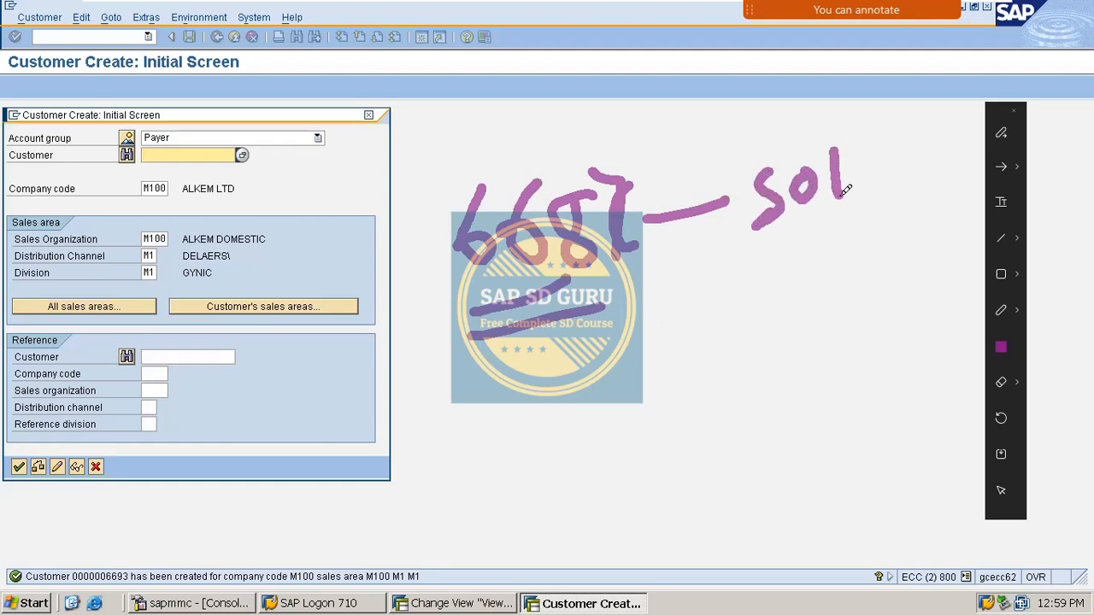
Step: Handwrite the payers' customer numbers as a list beneath the sold-to party and mark the entries with dashes
{"action": "left_click_drag", "start_coordinate": [564, 350], "coordinate": [551, 400]}
{"action": "mouse_move", "coordinate": [600, 352]}
{"action": "left_mouse_down"}
{"action": "mouse_move", "coordinate": [598, 389]}
{"action": "mouse_move", "coordinate": [590, 386]}
{"action": "left_mouse_up"}
{"action": "mouse_move", "coordinate": [646, 346]}
{"action": "left_mouse_down"}
{"action": "mouse_move", "coordinate": [631, 359]}
{"action": "mouse_move", "coordinate": [665, 403]}
{"action": "mouse_move", "coordinate": [688, 383]}
{"action": "mouse_move", "coordinate": [694, 451]}
{"action": "left_mouse_up"}
{"action": "mouse_move", "coordinate": [716, 414]}
{"action": "left_mouse_down"}
{"action": "mouse_move", "coordinate": [744, 447]}
{"action": "mouse_move", "coordinate": [799, 412]}
{"action": "left_mouse_up"}
{"action": "mouse_move", "coordinate": [736, 496]}
{"action": "left_mouse_down"}
{"action": "mouse_move", "coordinate": [743, 555]}
{"action": "mouse_move", "coordinate": [773, 512]}
{"action": "mouse_move", "coordinate": [690, 528]}
{"action": "left_mouse_up"}
{"action": "left_click_drag", "start_coordinate": [554, 469], "coordinate": [637, 438]}
{"action": "left_click_drag", "start_coordinate": [597, 544], "coordinate": [562, 588]}
{"action": "left_click_drag", "start_coordinate": [475, 437], "coordinate": [504, 408]}
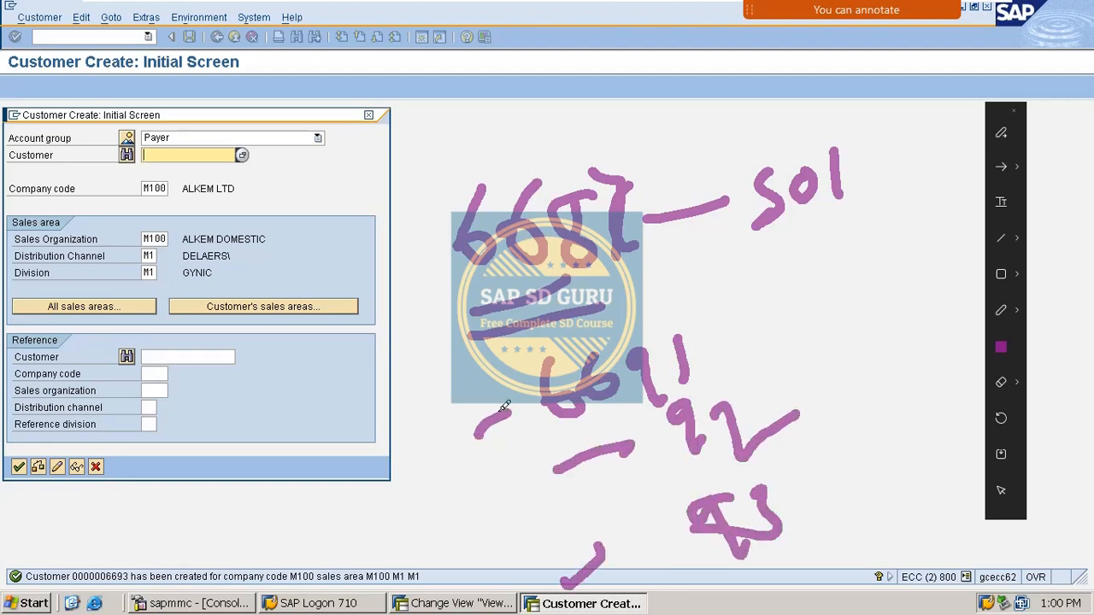
{"action": "mouse_move", "coordinate": [490, 335]}
{"action": "left_mouse_down"}
{"action": "mouse_move", "coordinate": [488, 358]}
{"action": "mouse_move", "coordinate": [422, 265]}
{"action": "mouse_move", "coordinate": [528, 356]}
{"action": "mouse_move", "coordinate": [521, 349]}
{"action": "left_mouse_up"}
{"action": "left_click_drag", "start_coordinate": [554, 332], "coordinate": [549, 346]}
{"action": "mouse_move", "coordinate": [591, 322]}
{"action": "left_mouse_down"}
{"action": "mouse_move", "coordinate": [579, 330]}
{"action": "mouse_move", "coordinate": [593, 313]}
{"action": "mouse_move", "coordinate": [649, 293]}
{"action": "left_mouse_up"}
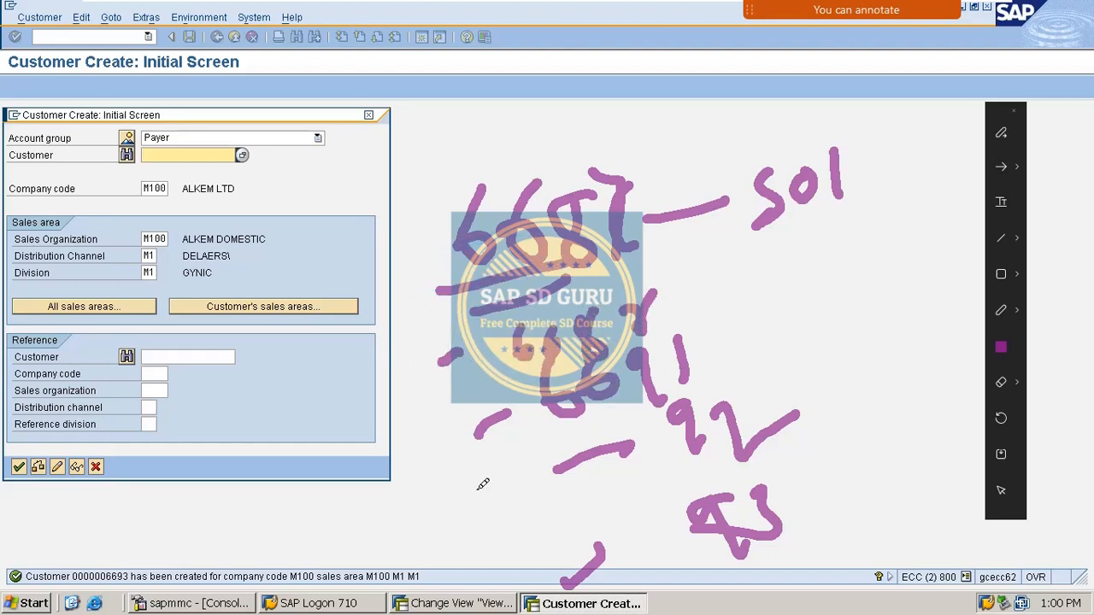
Step: Bracket the handwritten payer list, draw a long downward arrow beside it and label it "Pay"
{"action": "mouse_move", "coordinate": [419, 379]}
{"action": "left_mouse_down"}
{"action": "mouse_move", "coordinate": [465, 590]}
{"action": "mouse_move", "coordinate": [666, 610]}
{"action": "left_mouse_up"}
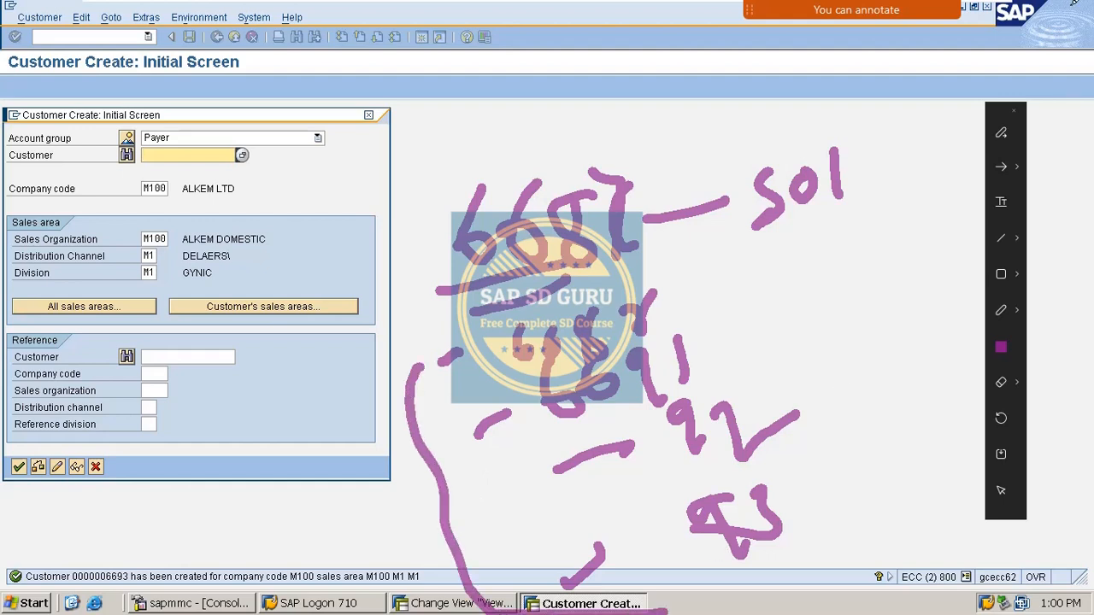
{"action": "mouse_move", "coordinate": [766, 267]}
{"action": "left_mouse_down"}
{"action": "mouse_move", "coordinate": [878, 537]}
{"action": "mouse_move", "coordinate": [899, 535]}
{"action": "left_mouse_up"}
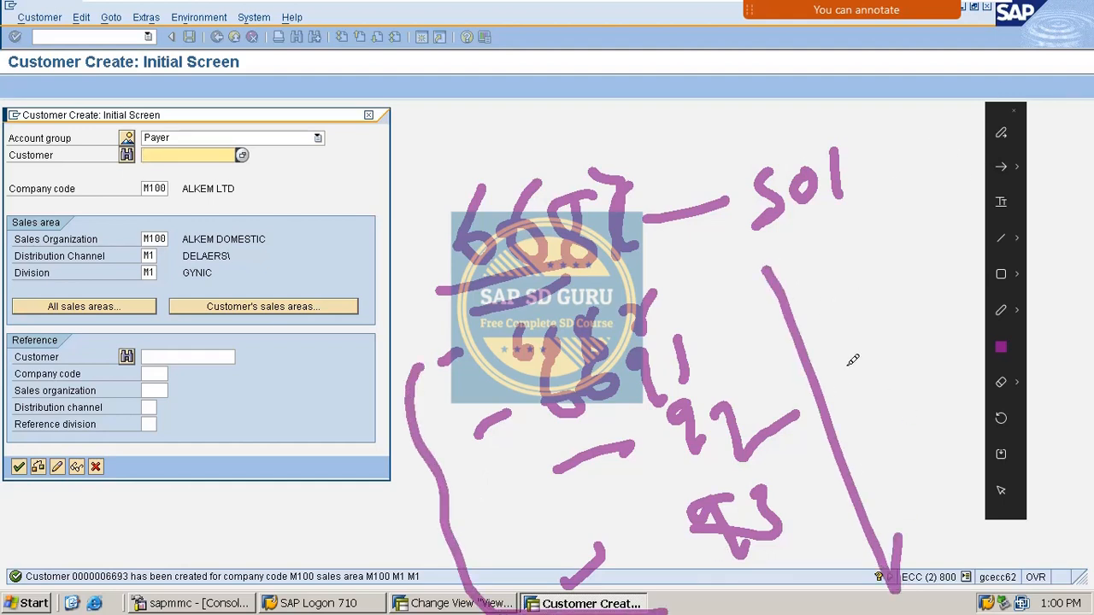
{"action": "left_click_drag", "start_coordinate": [843, 323], "coordinate": [865, 362]}
{"action": "mouse_move", "coordinate": [844, 299]}
{"action": "left_mouse_down"}
{"action": "mouse_move", "coordinate": [893, 333]}
{"action": "mouse_move", "coordinate": [927, 290]}
{"action": "mouse_move", "coordinate": [938, 294]}
{"action": "left_mouse_up"}
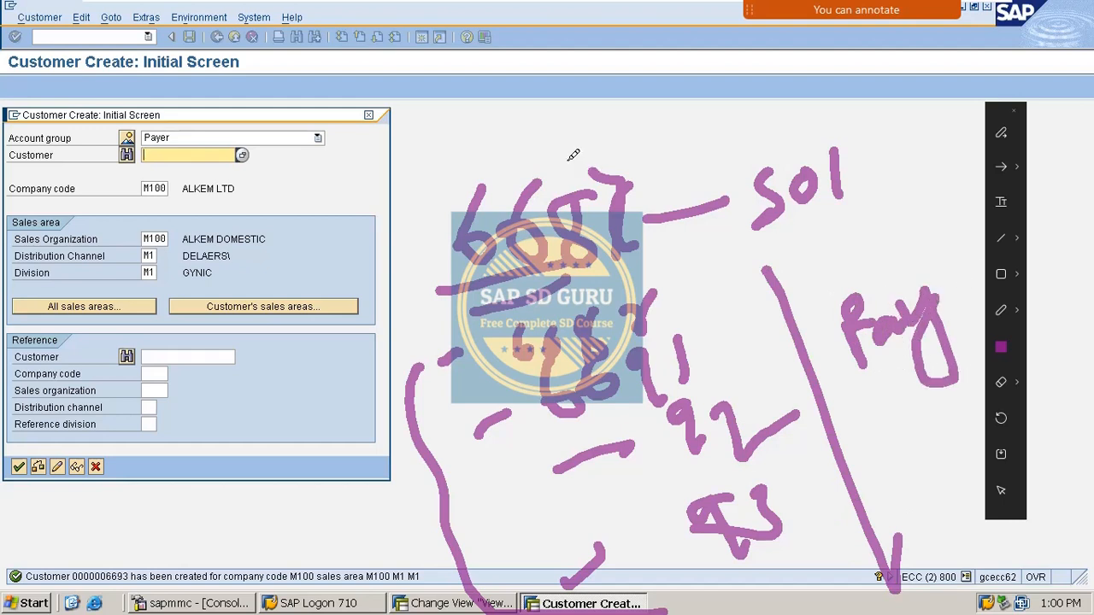
Step: Leave customer creation and open sold-to party REL for change in company code M100 and sales area M100/M1/M1
{"action": "left_click", "coordinate": [370, 114]}
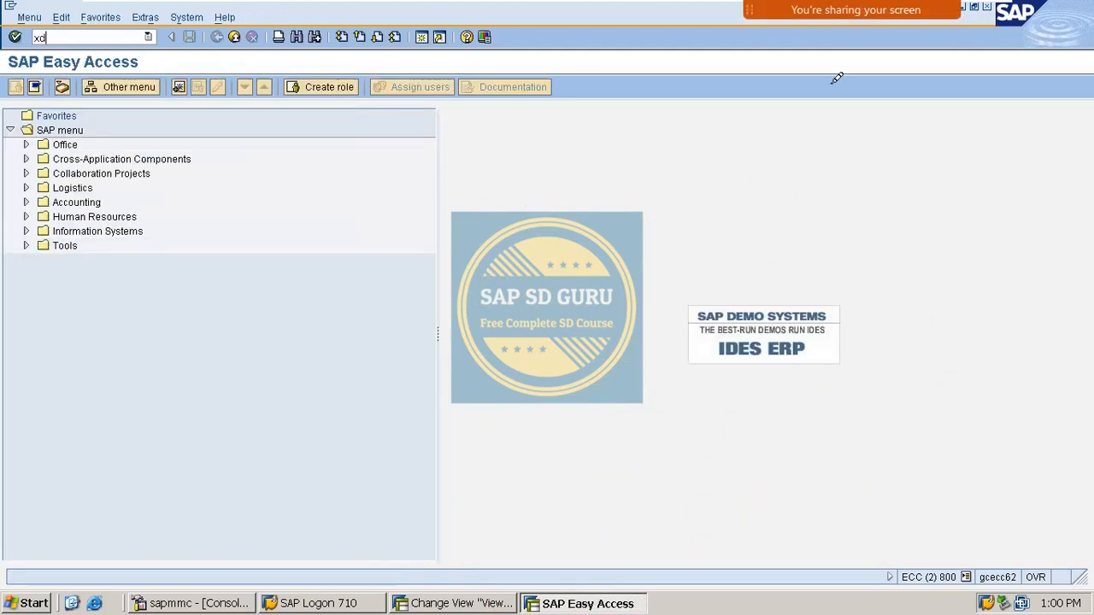
{"action": "key", "text": "Return"}
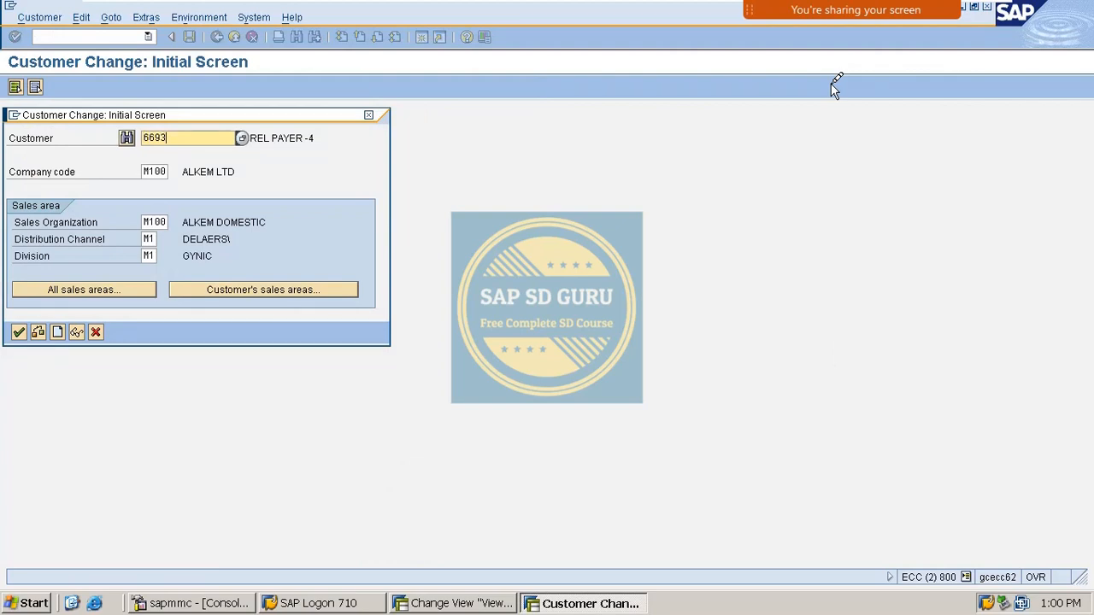
{"action": "key", "text": "BackSpace"}
{"action": "key", "text": "BackSpace"}
{"action": "type", "text": "87"}
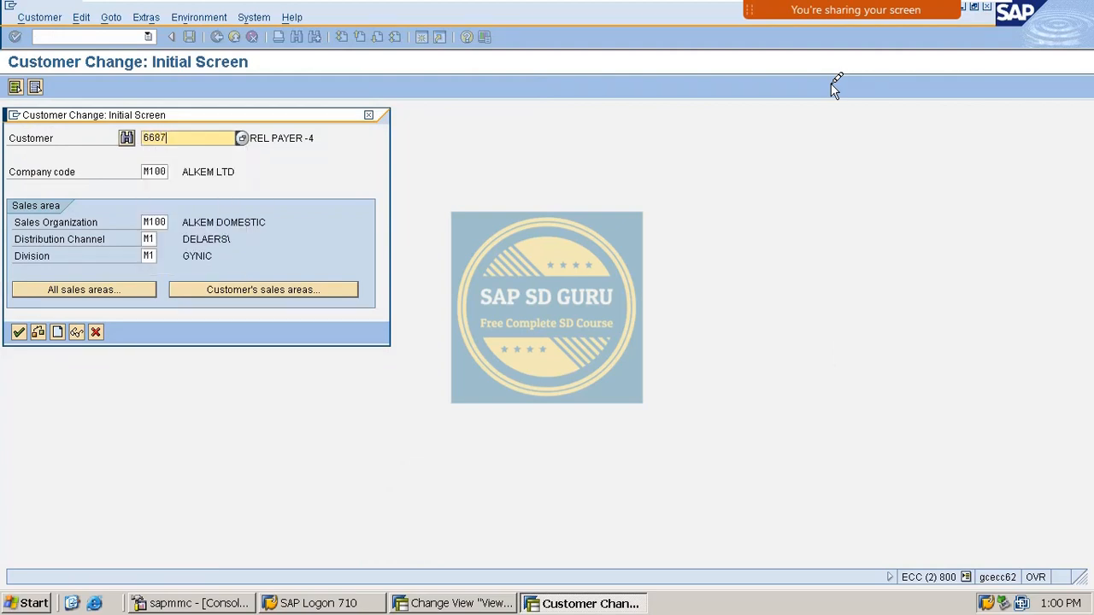
{"action": "key", "text": "Return"}
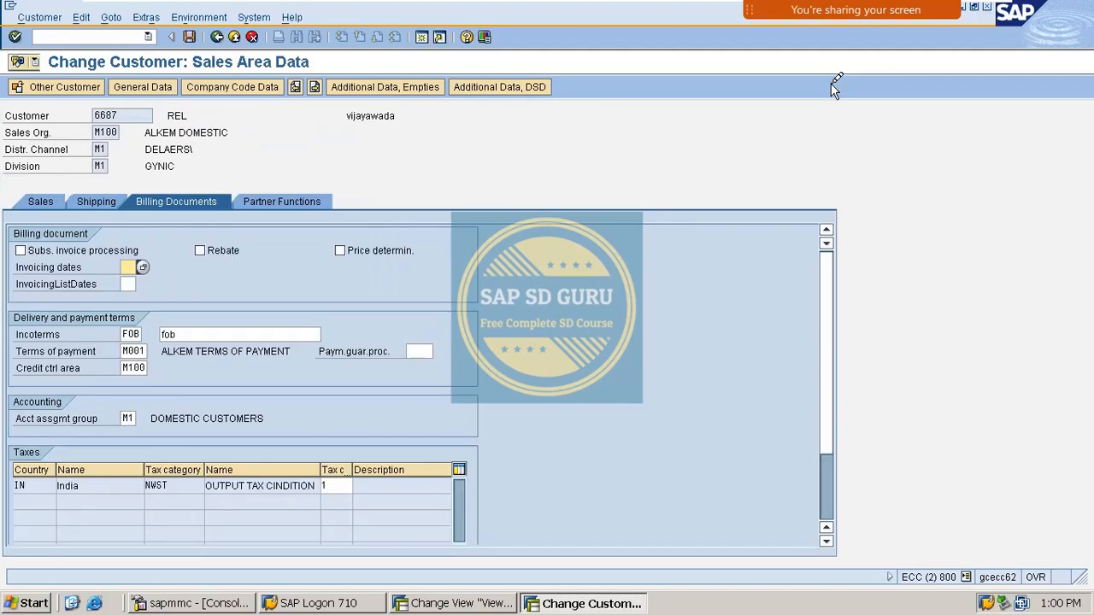
Step: Open REL's partner functions and assign REL PAYER -3 as an additional payer (PY) using its customer number
{"action": "left_click", "coordinate": [293, 200]}
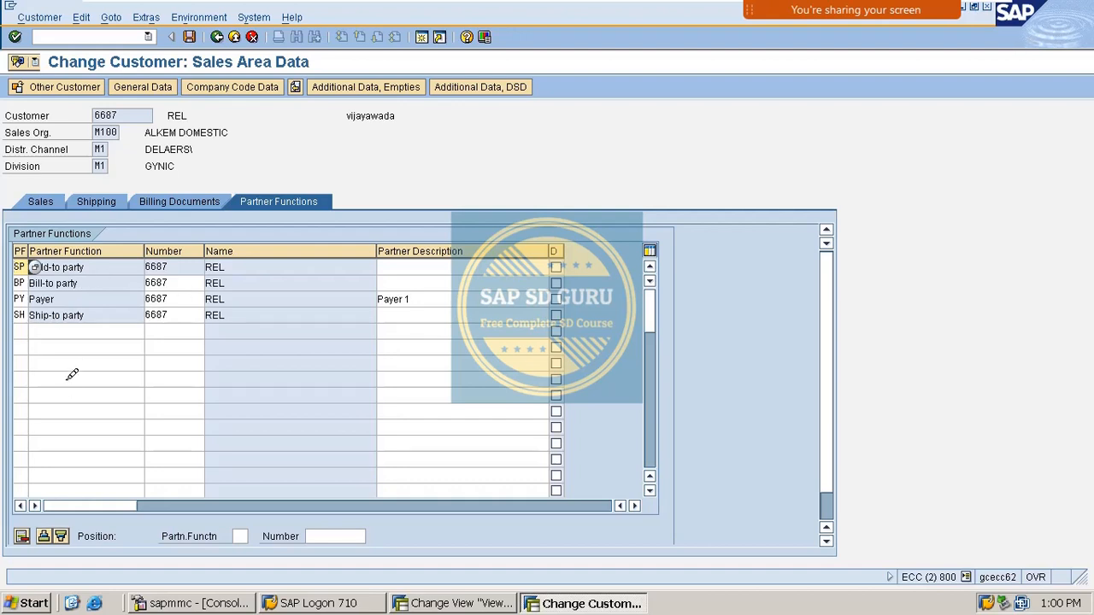
{"action": "left_click", "coordinate": [26, 330]}
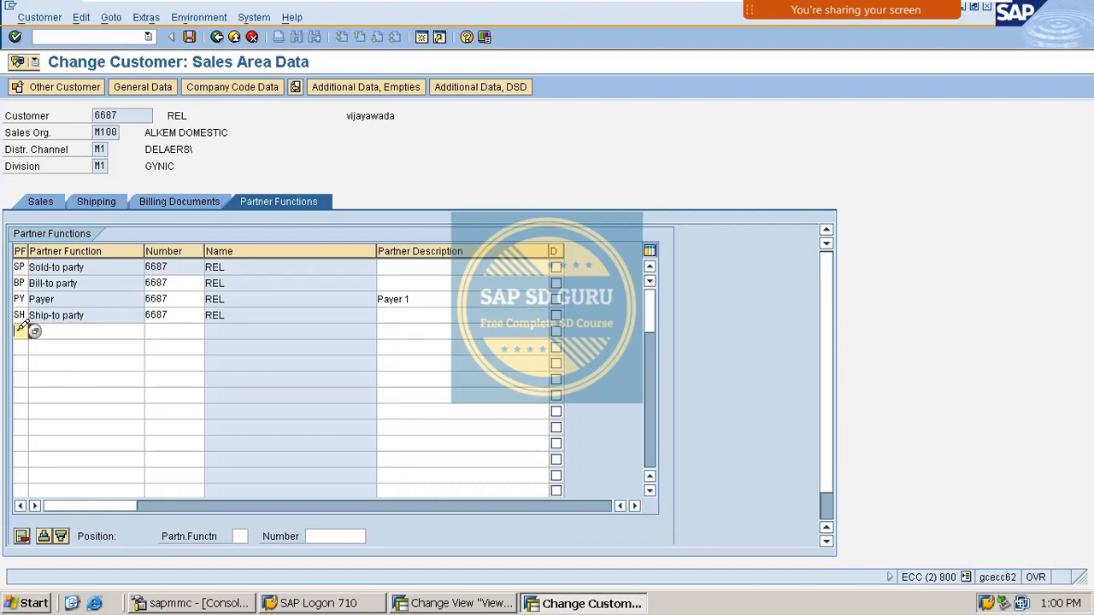
{"action": "key", "text": "Tab"}
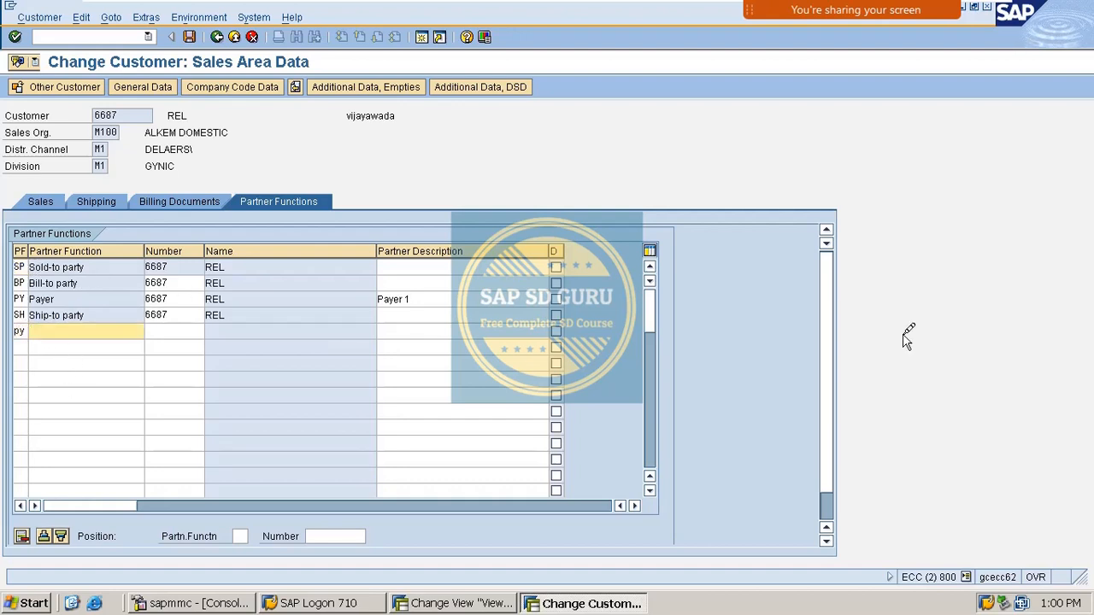
{"action": "key", "text": "Tab"}
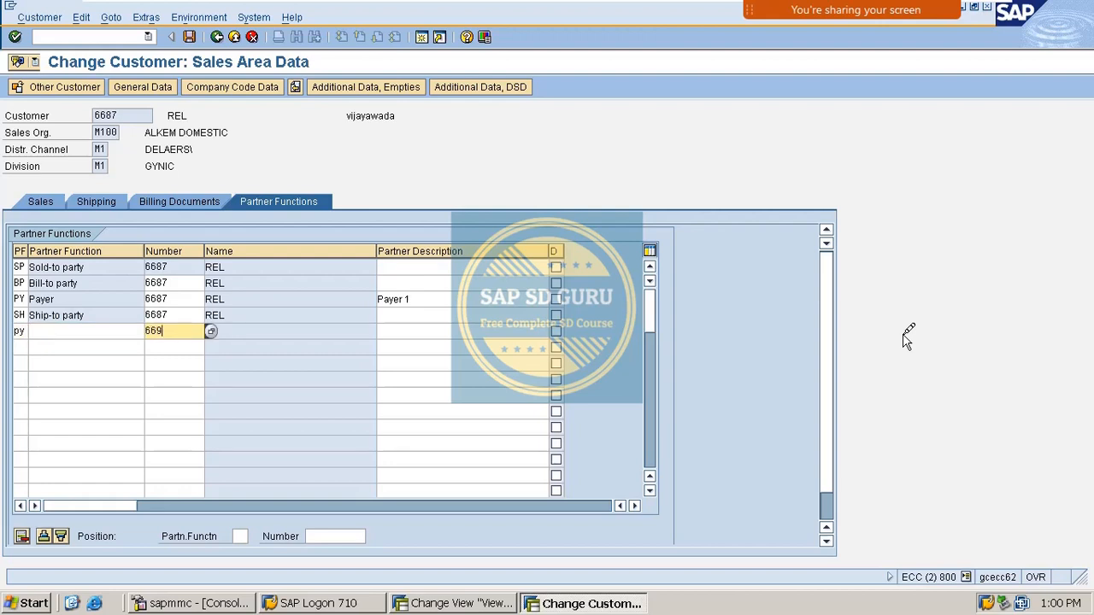
{"action": "key", "text": "Return"}
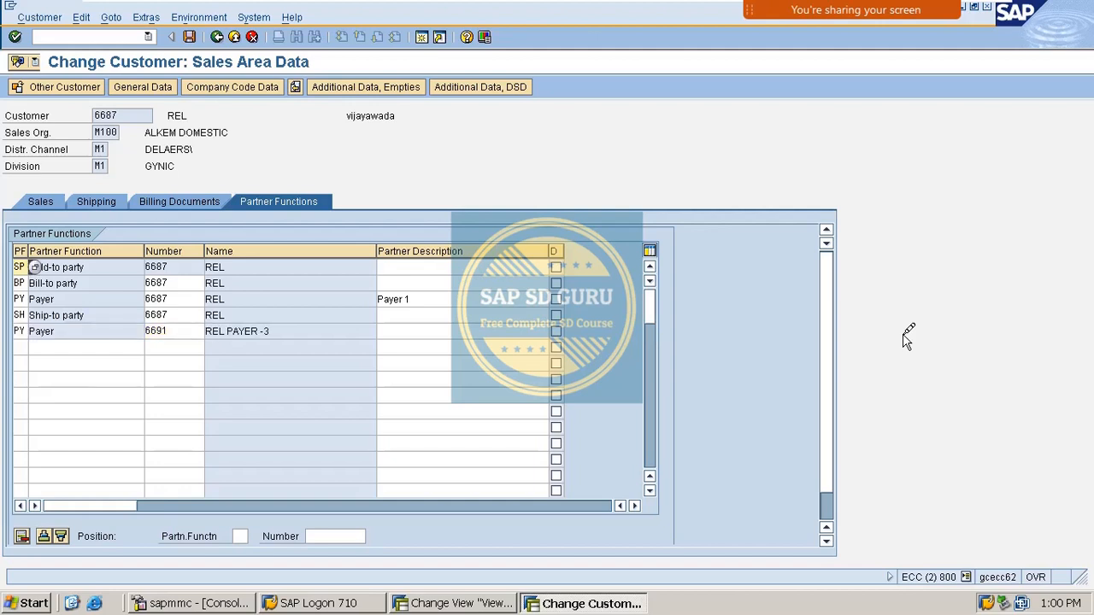
Step: Assign REL PAYER -4 as another payer (PY) in the next free partner row, correcting the entered customer number
{"action": "key", "text": "Down"}
{"action": "key", "text": "Down"}
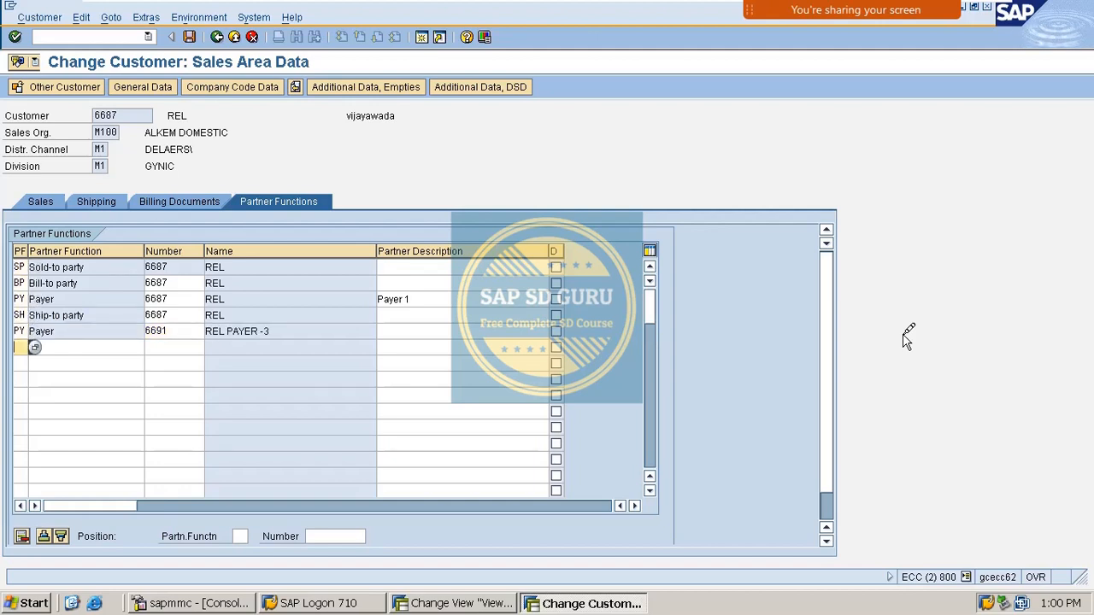
{"action": "type", "text": "py"}
{"action": "key", "text": "Tab"}
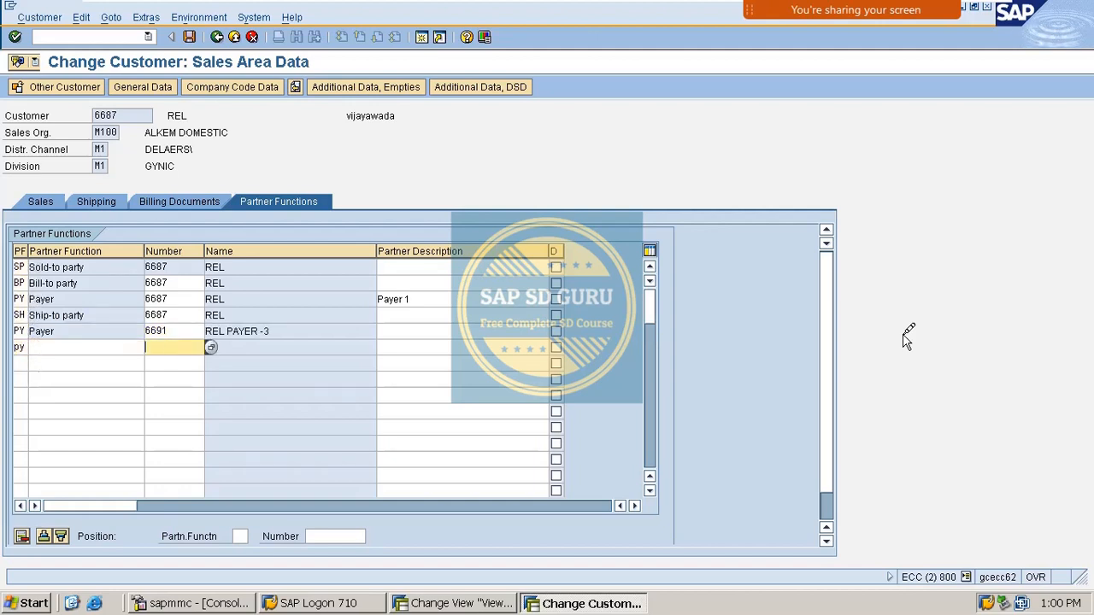
{"action": "type", "text": "6692"}
{"action": "key", "text": "Return"}
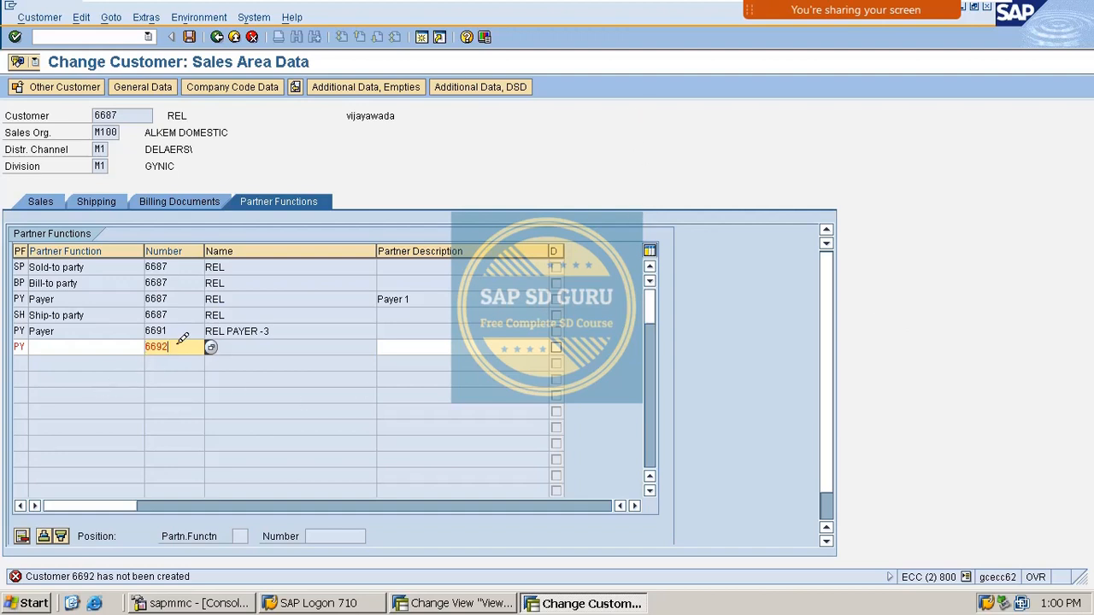
{"action": "key", "text": "BackSpace"}
{"action": "type", "text": "3"}
{"action": "key", "text": "Return"}
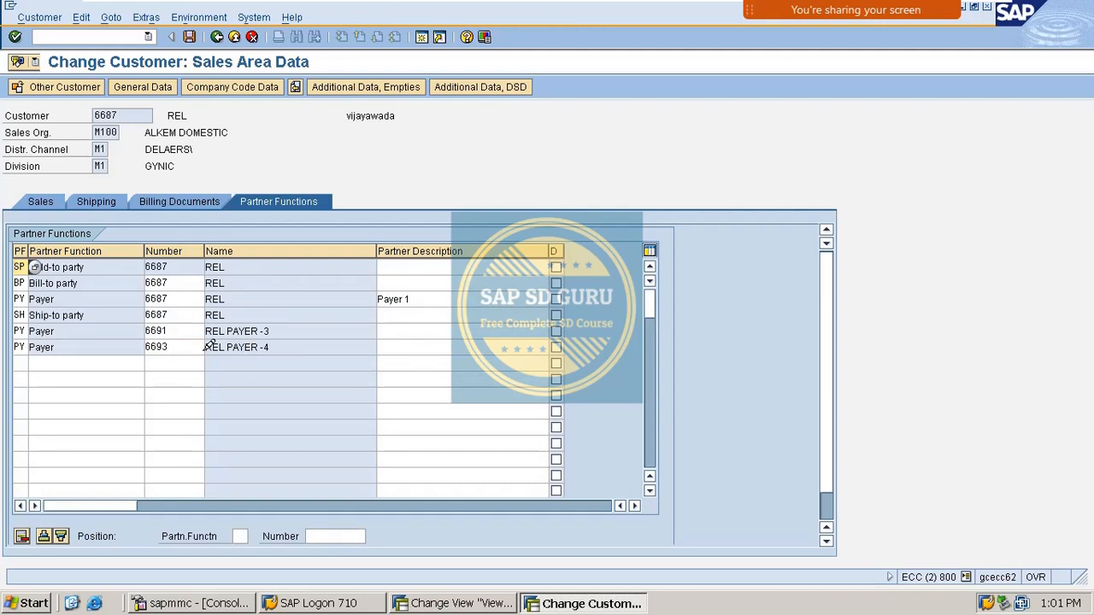
Step: Assign REL PAYER -1 as a further payer (PY) below REL PAYER -4, replacing the wrongly entered customer number
{"action": "left_click", "coordinate": [22, 363]}
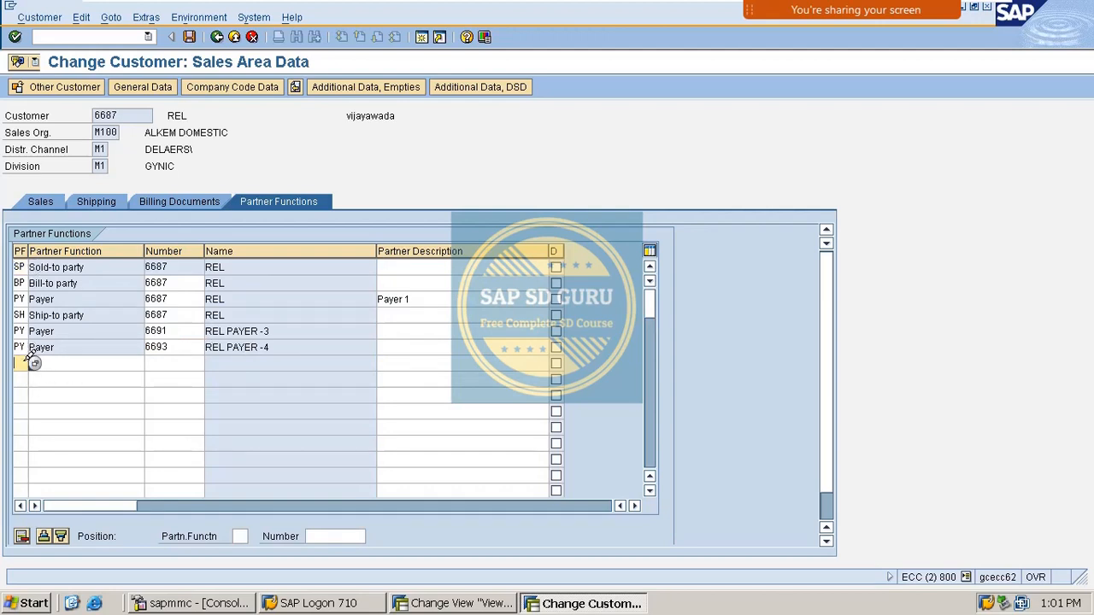
{"action": "type", "text": "py"}
{"action": "key", "text": "Tab"}
{"action": "key", "text": "Tab"}
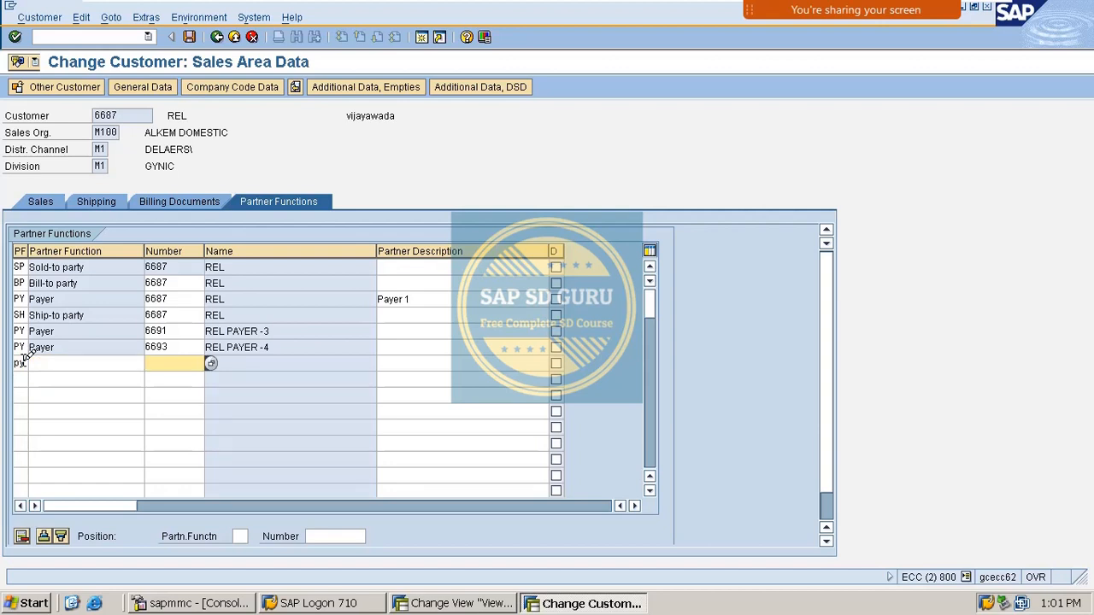
{"action": "type", "text": "669"}
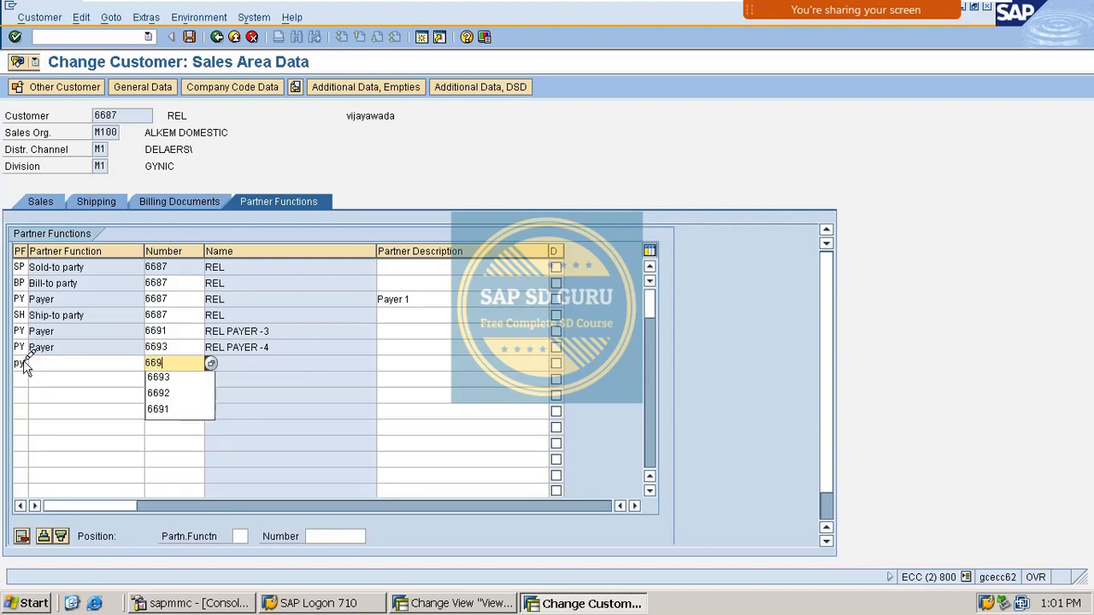
{"action": "type", "text": "4"}
{"action": "key", "text": "Return"}
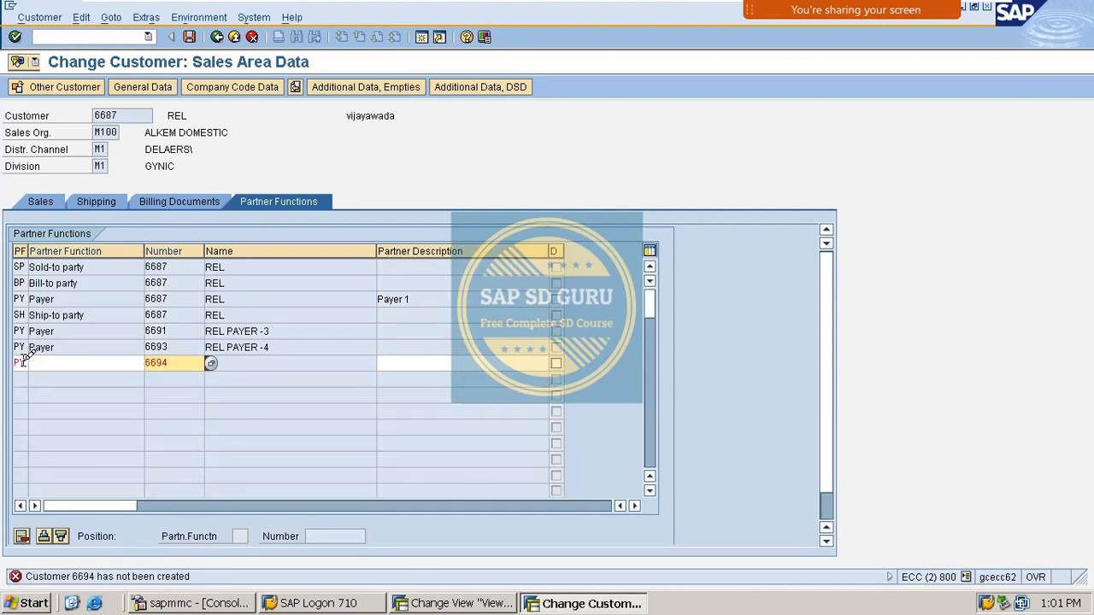
{"action": "left_click_drag", "start_coordinate": [176, 359], "coordinate": [75, 363]}
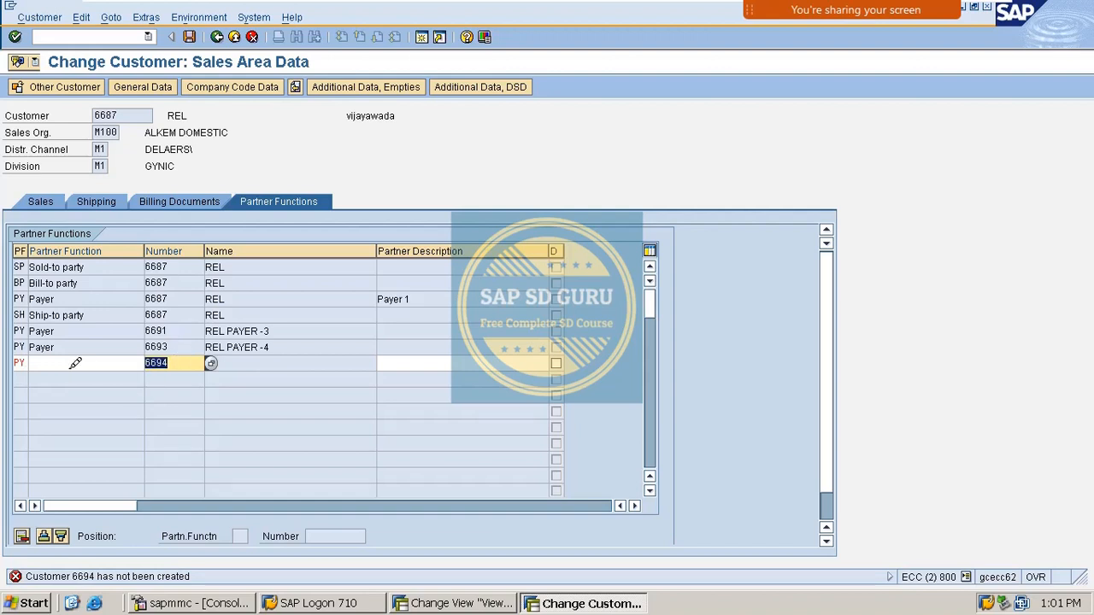
{"action": "key", "text": "BackSpace"}
{"action": "key", "text": "Return"}
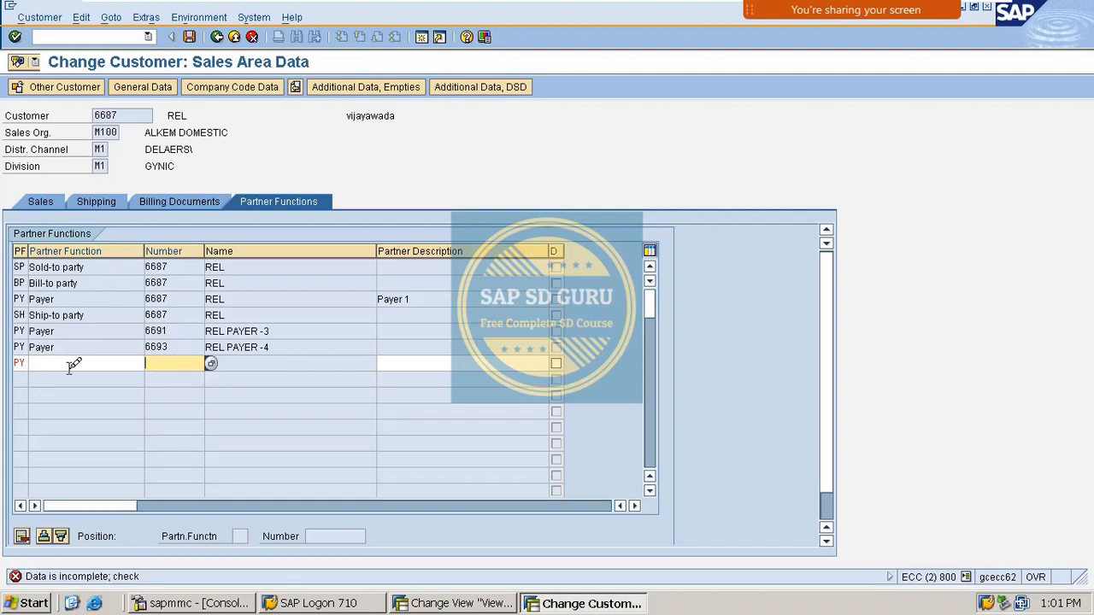
{"action": "type", "text": "6690"}
{"action": "key", "text": "Return"}
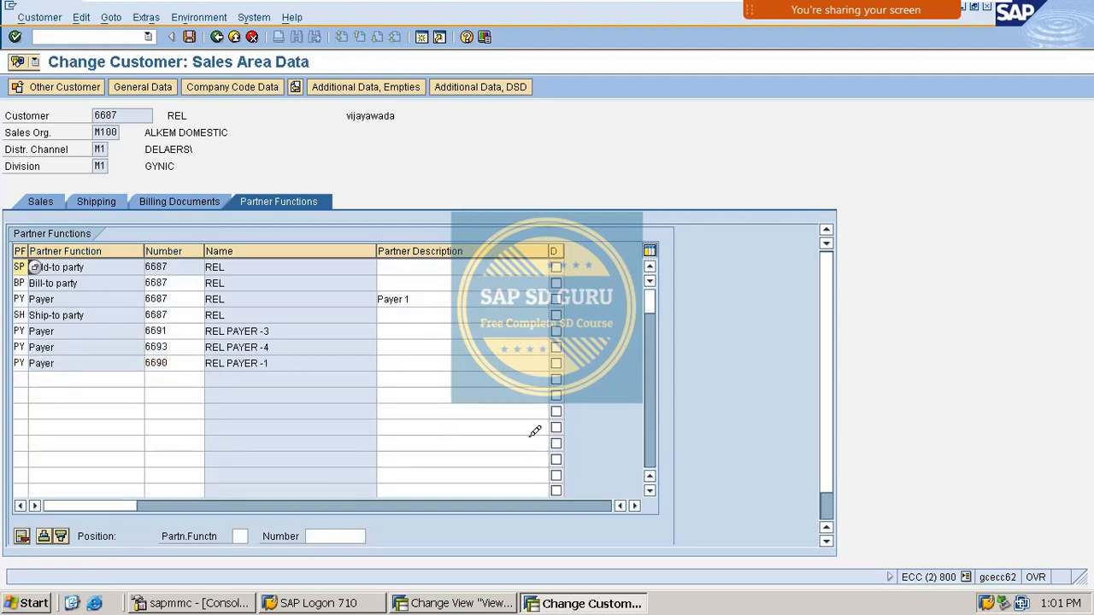
Step: Review the customer numbers of the added payers and the partner description in REL's own payer row
{"action": "double_click", "coordinate": [165, 332]}
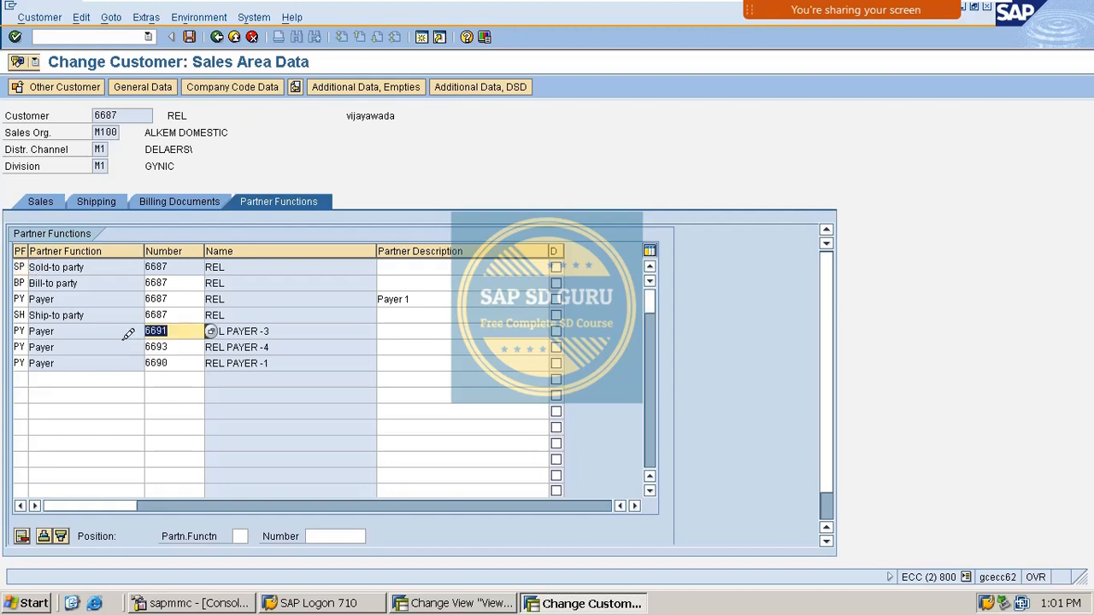
{"action": "double_click", "coordinate": [173, 366]}
{"action": "double_click", "coordinate": [154, 347]}
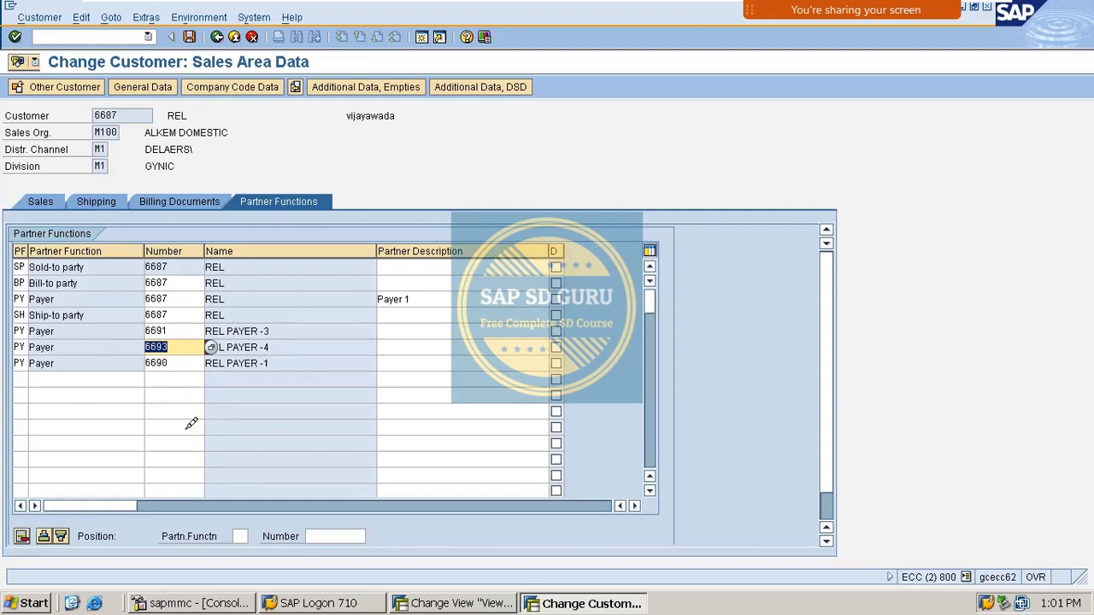
{"action": "double_click", "coordinate": [519, 298]}
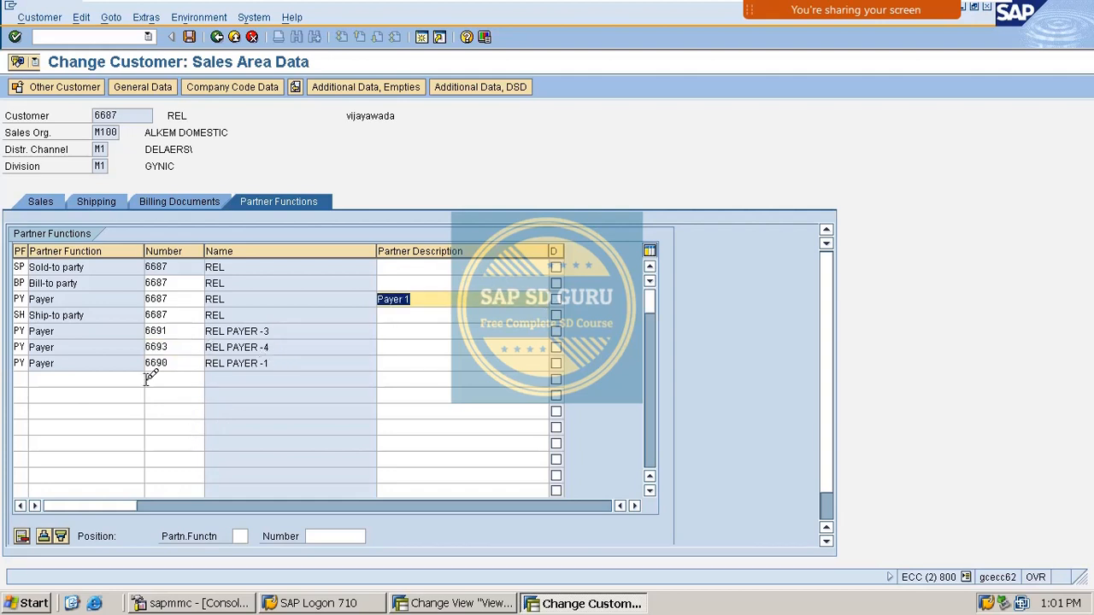
Step: Enter the partner description Payer-2 for the payer REL and payer-1 for the payer REL PAYER -1
{"action": "type", "text": "Pay"}
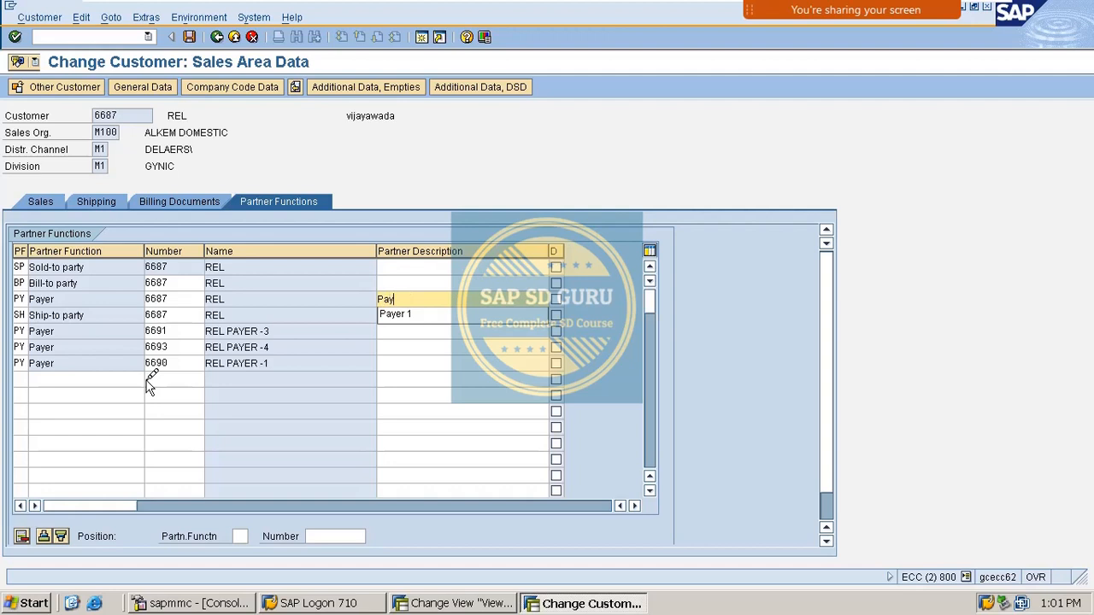
{"action": "type", "text": "er-2"}
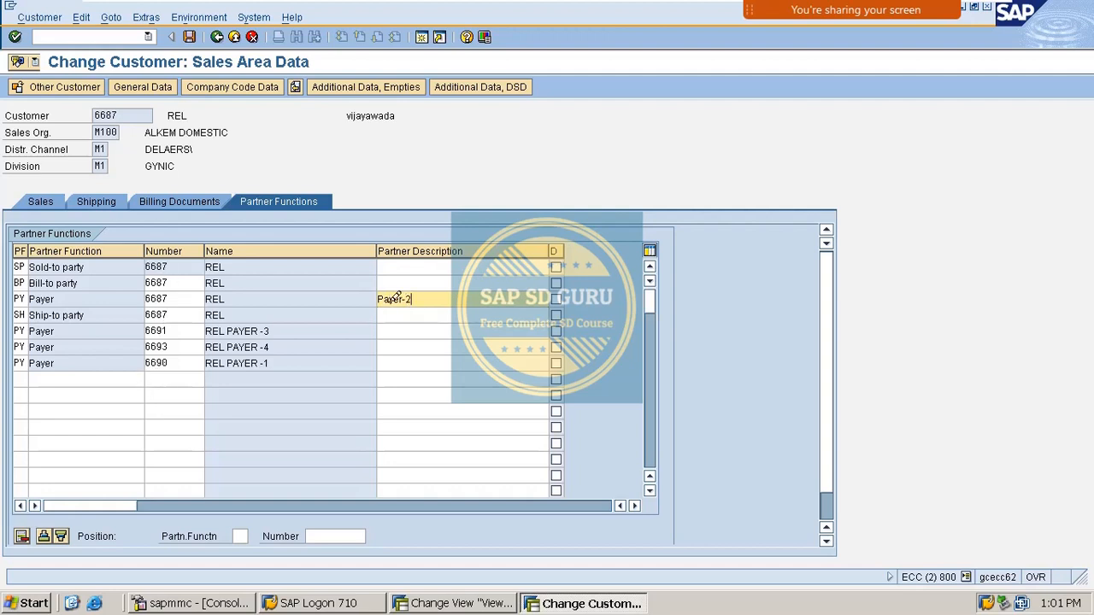
{"action": "left_click", "coordinate": [435, 361]}
{"action": "type", "text": "pa"}
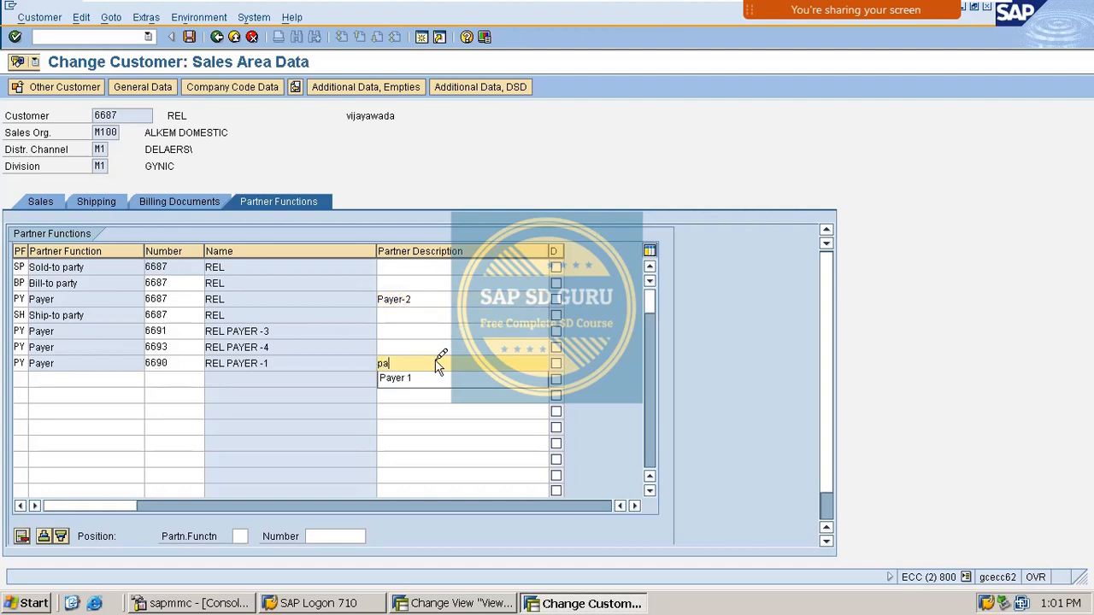
{"action": "type", "text": "yer-1"}
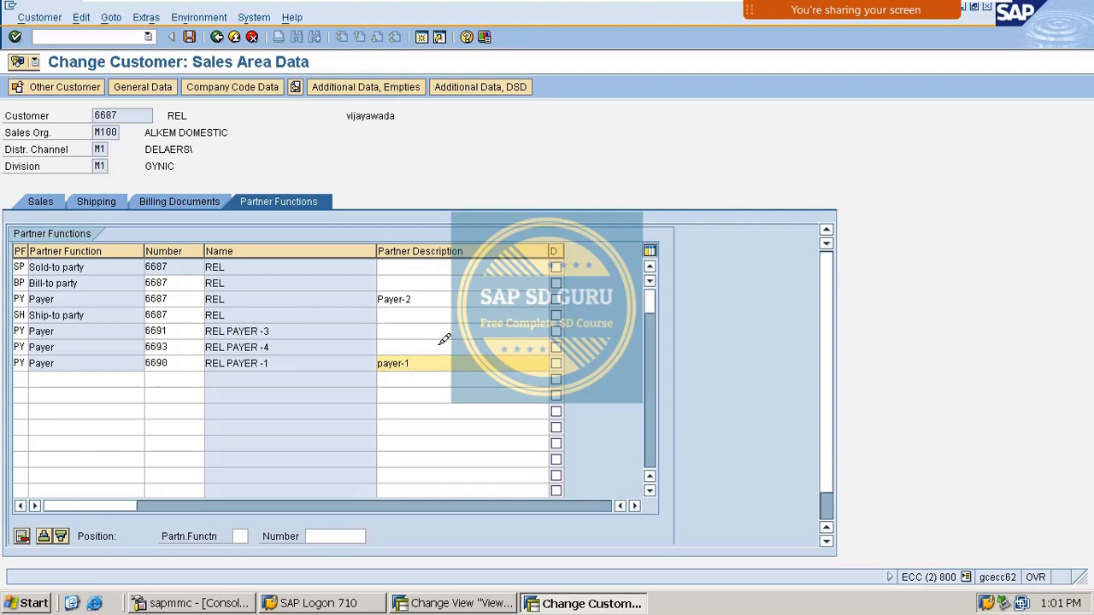
Step: Enter the partner description payer-4 for the payer REL PAYER -4
{"action": "left_click", "coordinate": [444, 345]}
{"action": "type", "text": "p"}
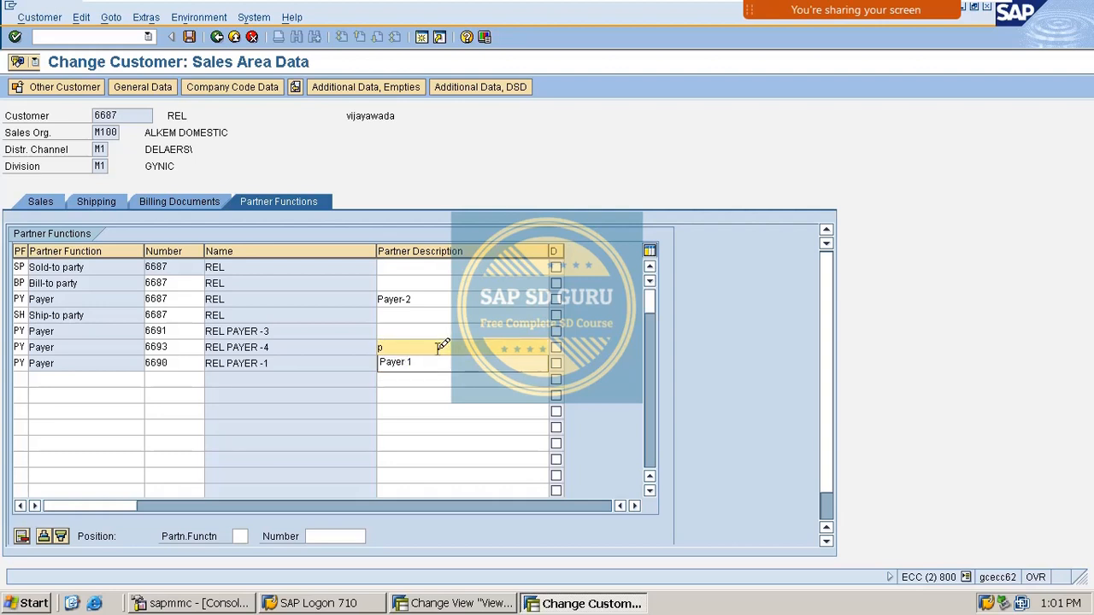
{"action": "type", "text": "yer"}
{"action": "key", "text": "BackSpace"}
{"action": "key", "text": "BackSpace"}
{"action": "key", "text": "BackSpace"}
{"action": "type", "text": "ayer-4"}
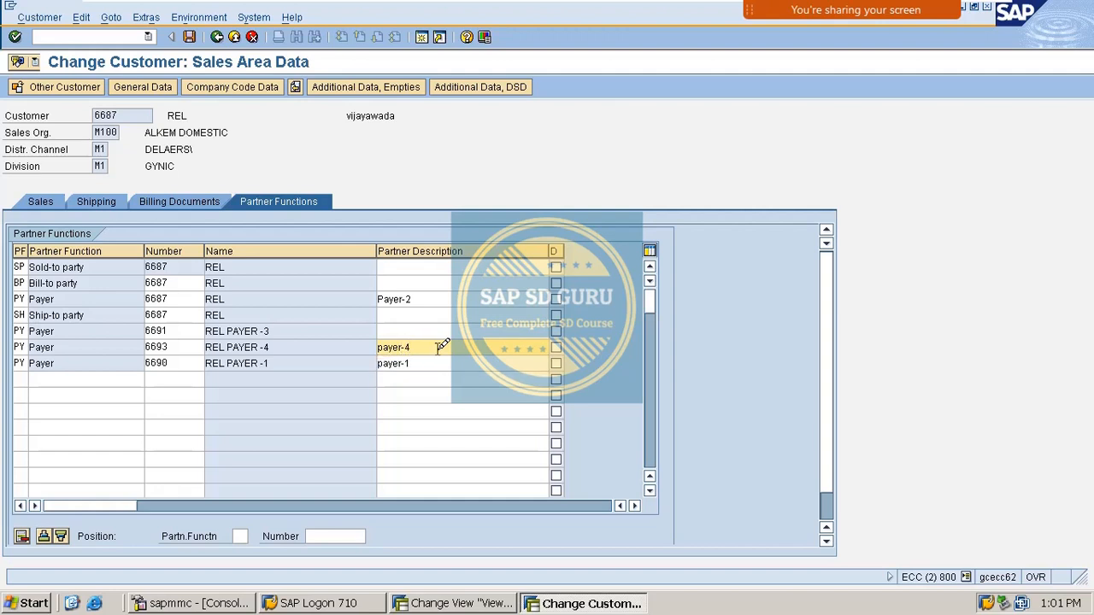
Step: Enter the partner description payer-3 for REL PAYER -3, then save the customer and leave the customer change transaction
{"action": "key", "text": "Up"}
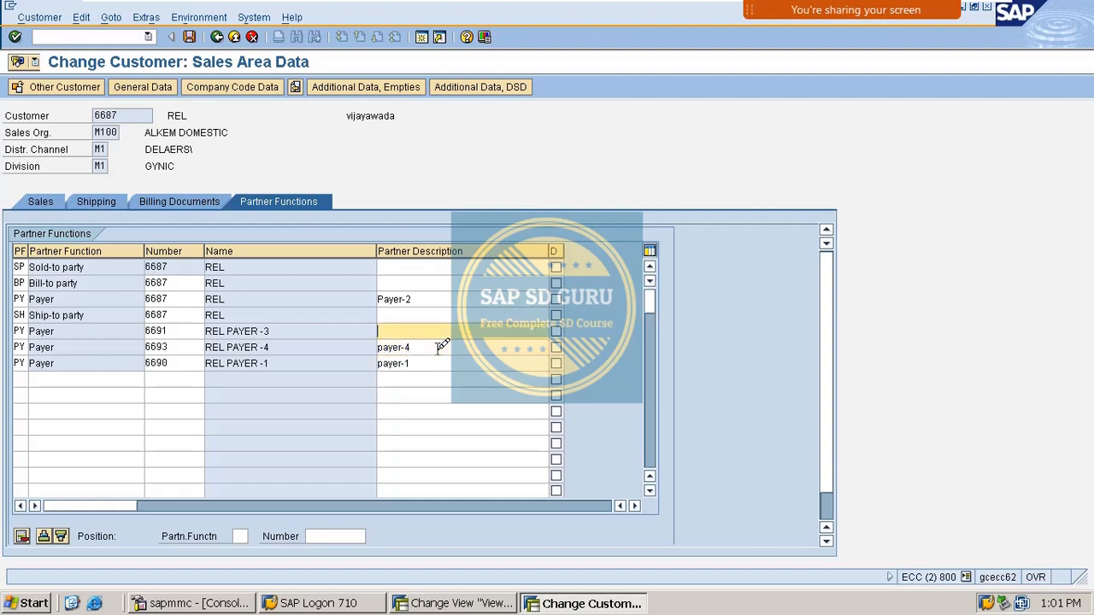
{"action": "type", "text": "payer"}
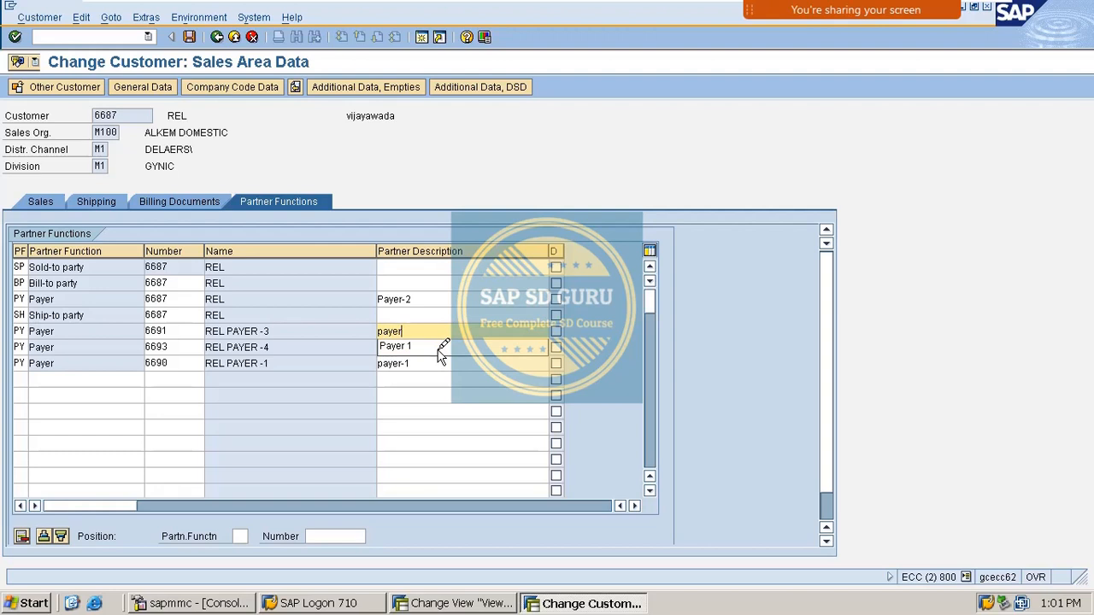
{"action": "type", "text": "-3"}
{"action": "key", "text": "Return"}
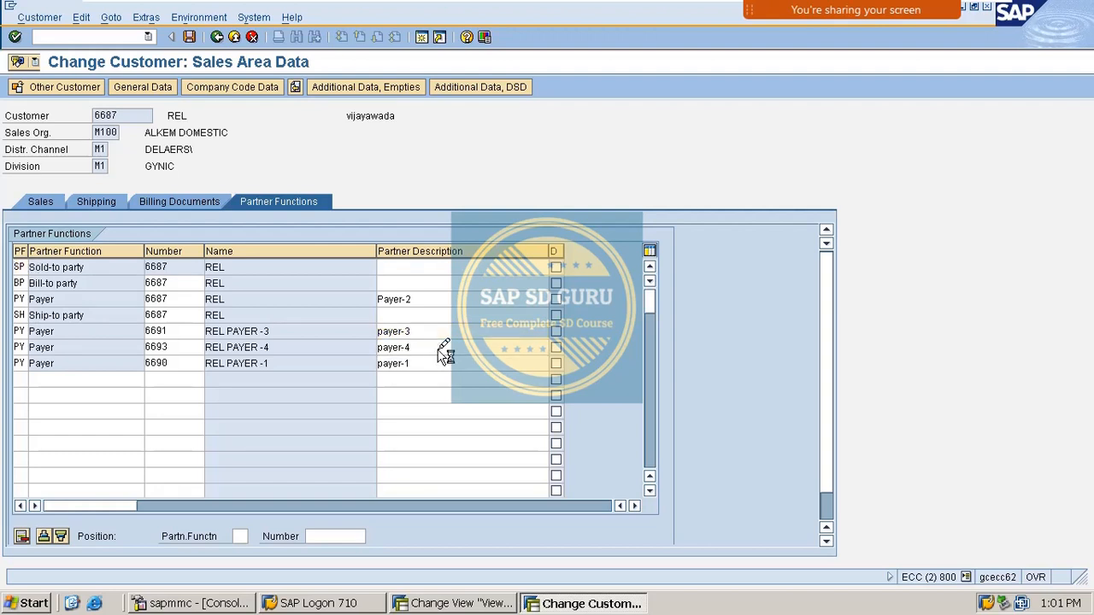
{"action": "key", "text": "ctrl+s"}
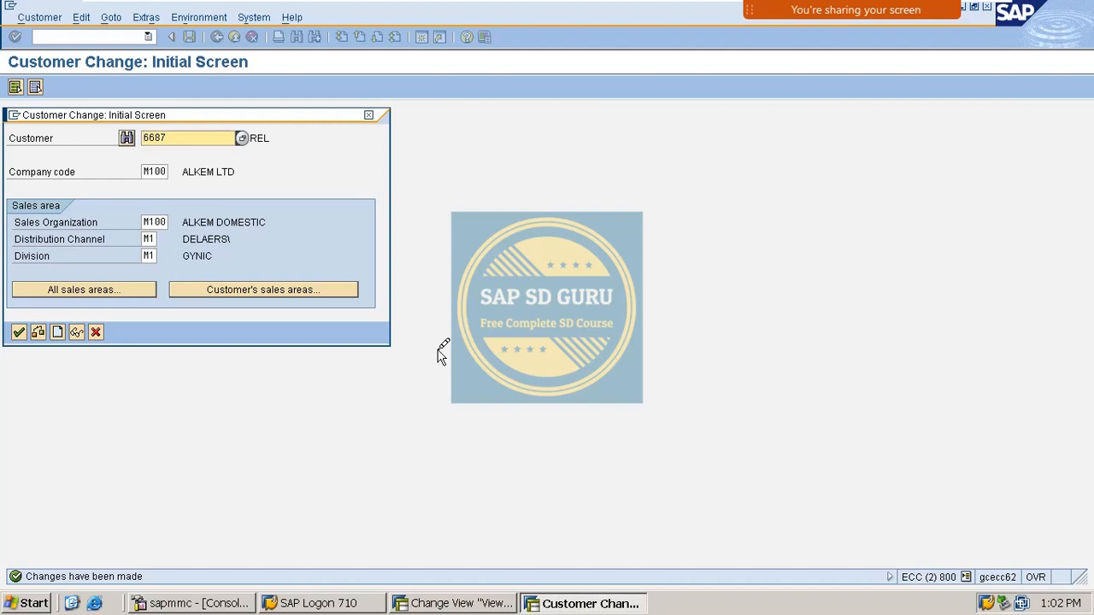
{"action": "left_click", "coordinate": [369, 115]}
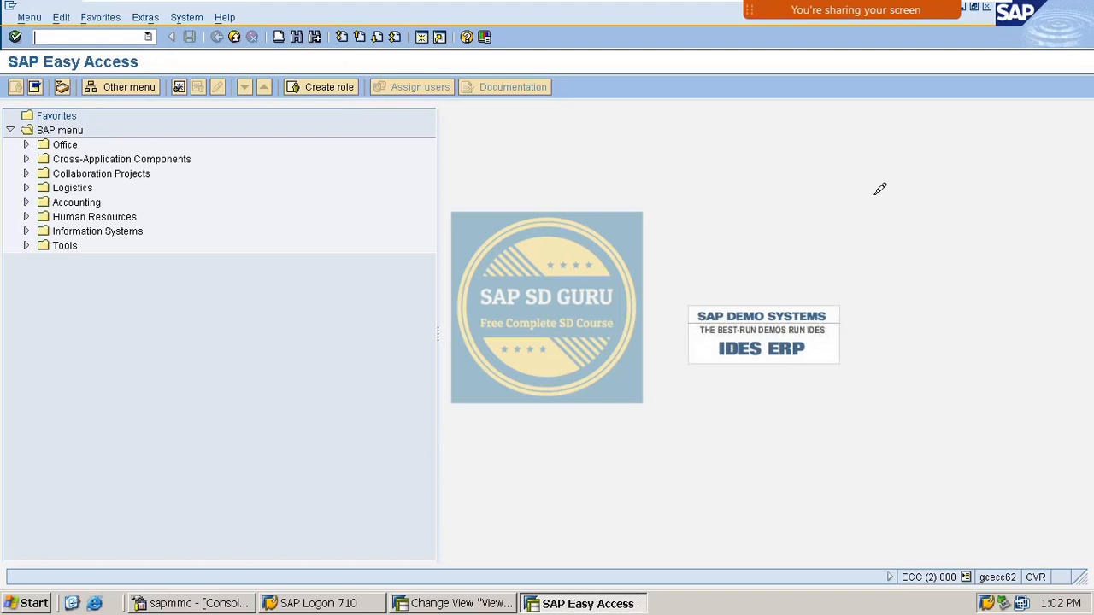
Step: Open transaction fd32 and set the credit control area to m100 for customer REL
{"action": "type", "text": "fd32"}
{"action": "key", "text": "Return"}
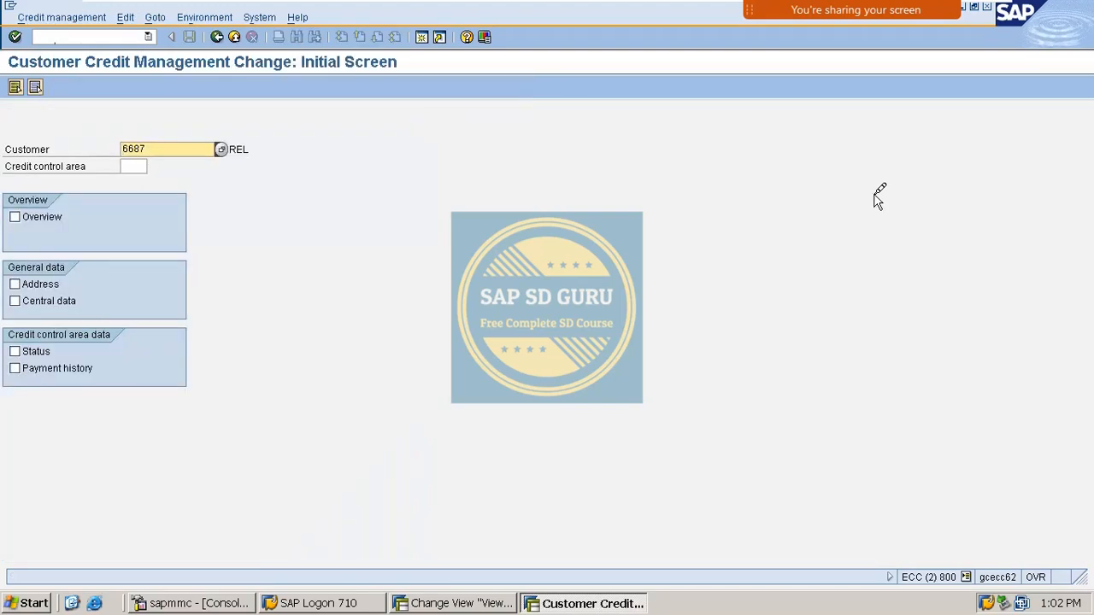
{"action": "key", "text": "Tab"}
{"action": "type", "text": "m100"}
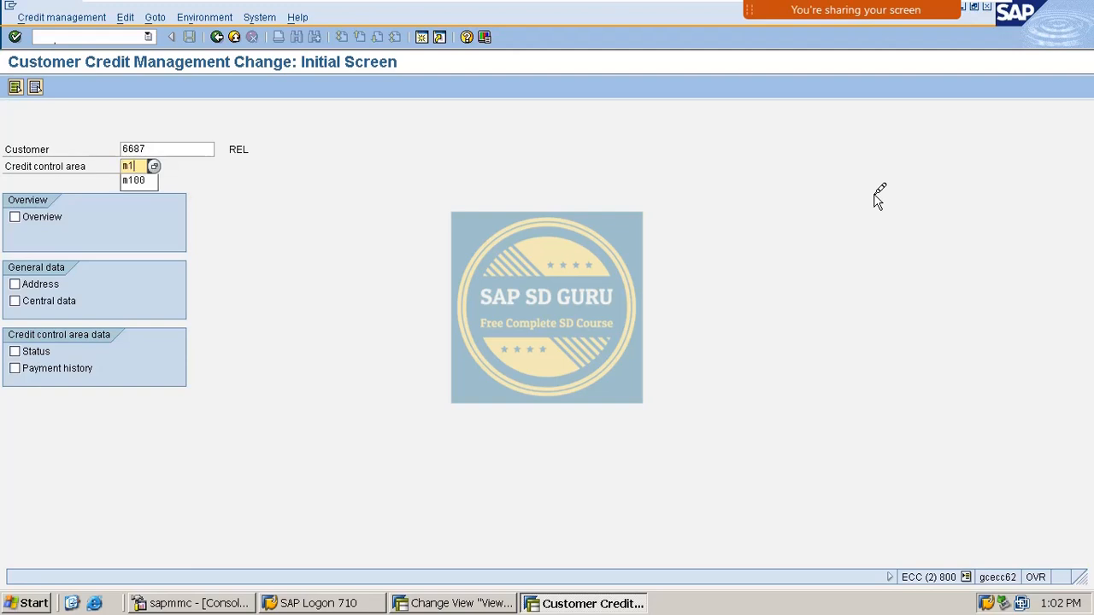
Step: Select the Overview, Address, Central data and Status views, display the credit data, and exit the transaction
{"action": "key", "text": "Tab"}
{"action": "key", "text": "space"}
{"action": "key", "text": "Tab"}
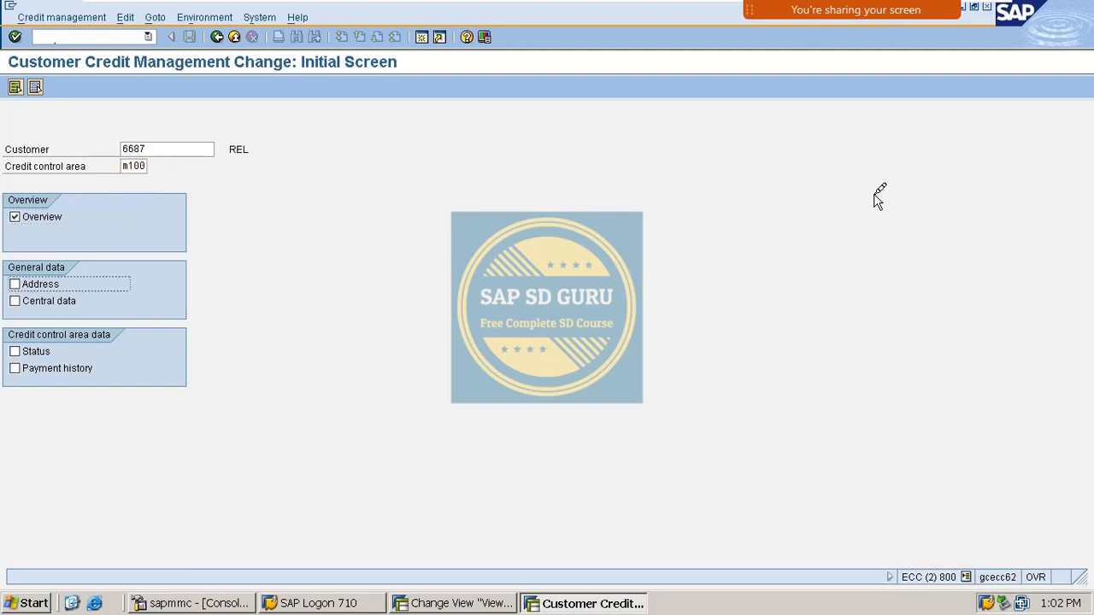
{"action": "key", "text": "Tab"}
{"action": "key", "text": "space"}
{"action": "key", "text": "Tab"}
{"action": "key", "text": "space"}
{"action": "key", "text": "Tab"}
{"action": "key", "text": "Return"}
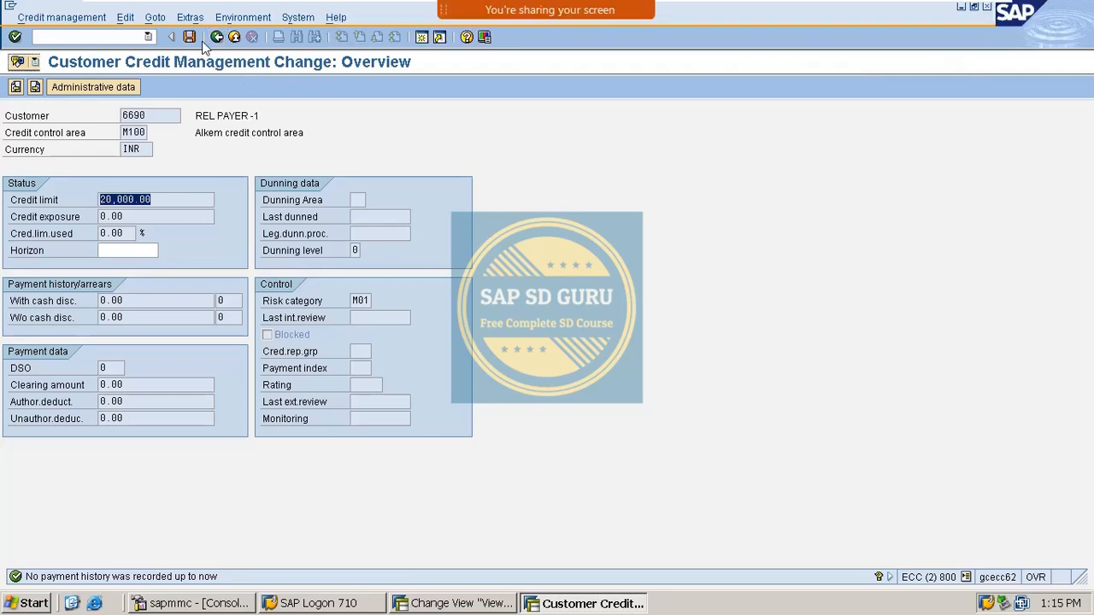
{"action": "left_click", "coordinate": [226, 36]}
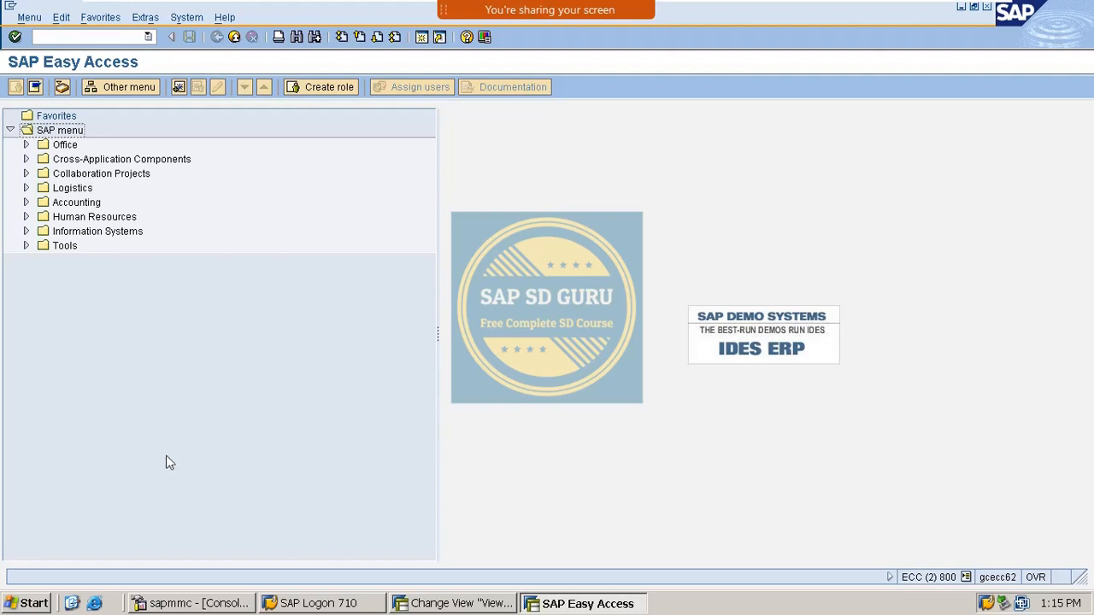
{"action": "left_click", "coordinate": [86, 40]}
{"action": "type", "text": "fde32"}
{"action": "key", "text": "Return"}
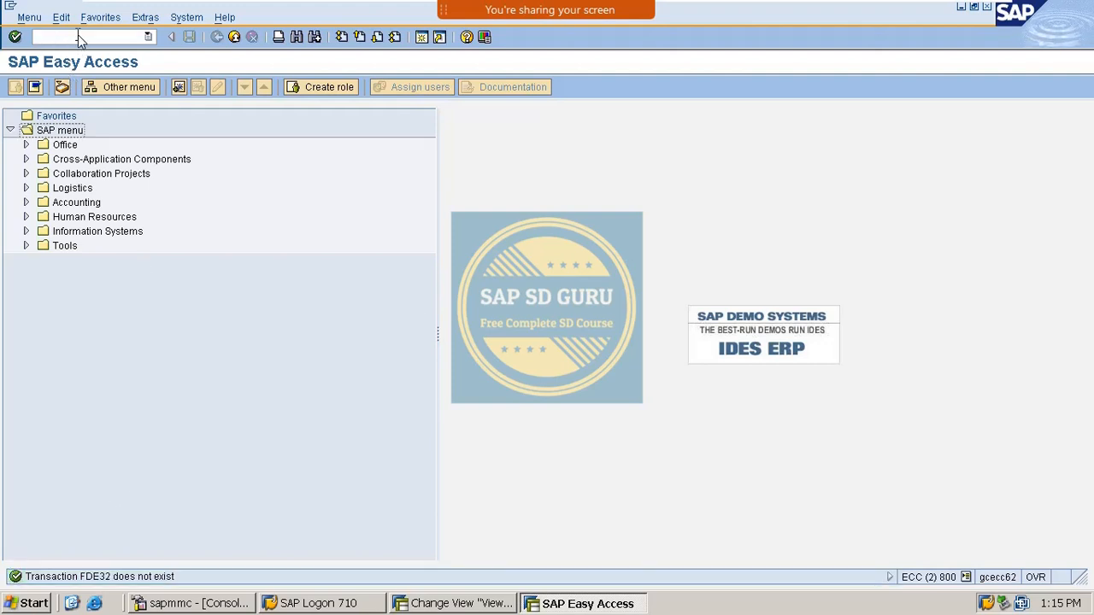
{"action": "left_click", "coordinate": [77, 34]}
{"action": "type", "text": "/nfd32\\"}
{"action": "key", "text": "Return"}
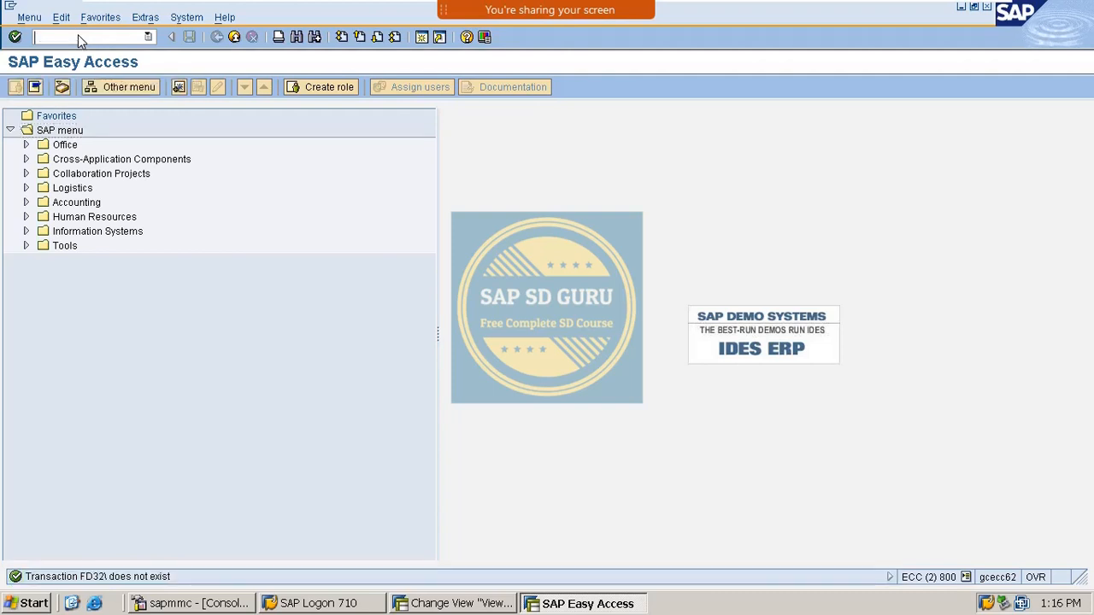
Step: Open transaction fd32, display the credit overview of REL PAYER -1, and highlight its credit limit
{"action": "type", "text": "fd32"}
{"action": "key", "text": "Return"}
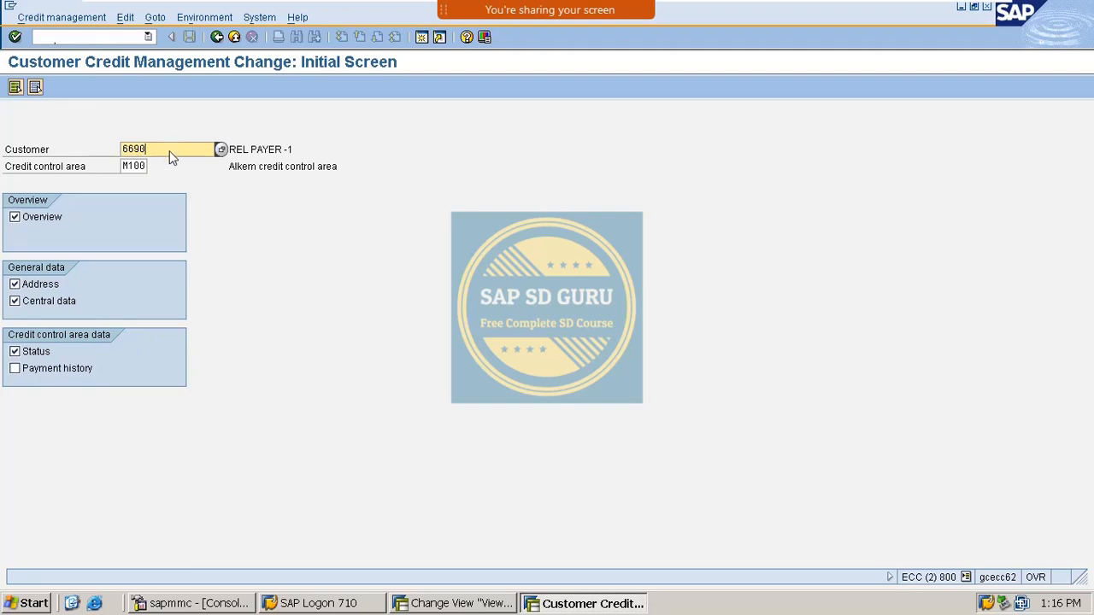
{"action": "left_click_drag", "start_coordinate": [169, 150], "coordinate": [2, 166]}
{"action": "key", "text": "Return"}
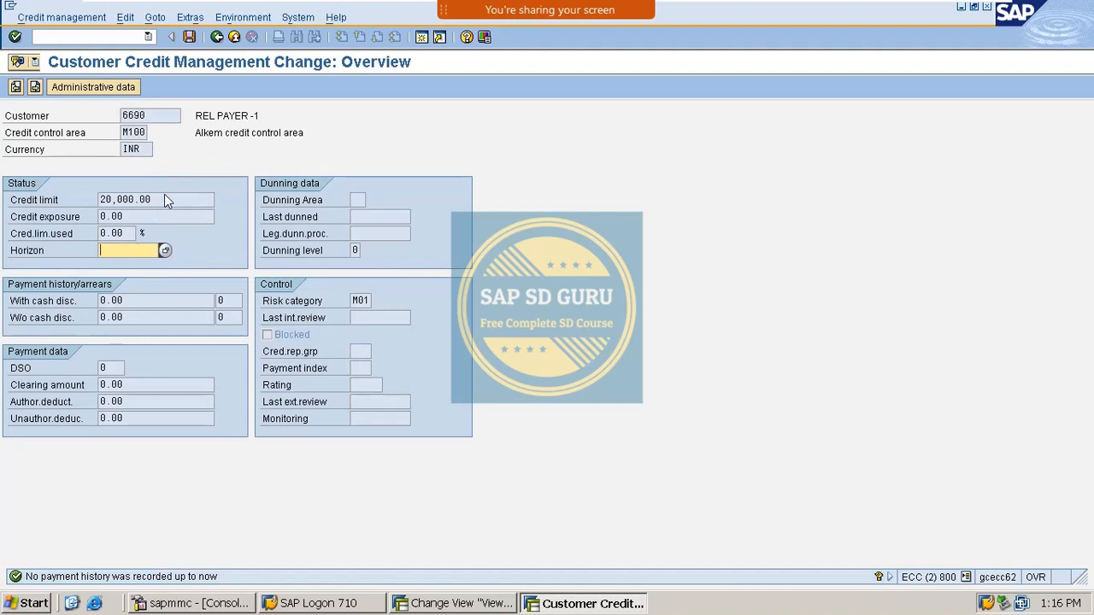
{"action": "left_click_drag", "start_coordinate": [165, 195], "coordinate": [1, 195]}
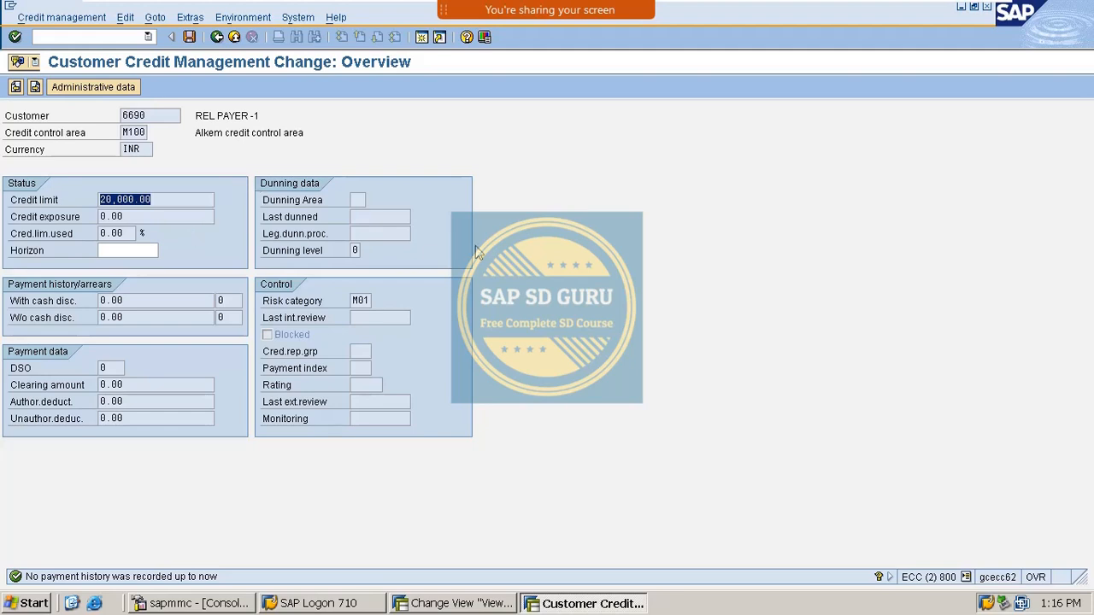
Step: Start screen annotation and draw a freehand R with an arrow beside it and four branching arrows below
{"action": "mouse_move", "coordinate": [490, 10]}
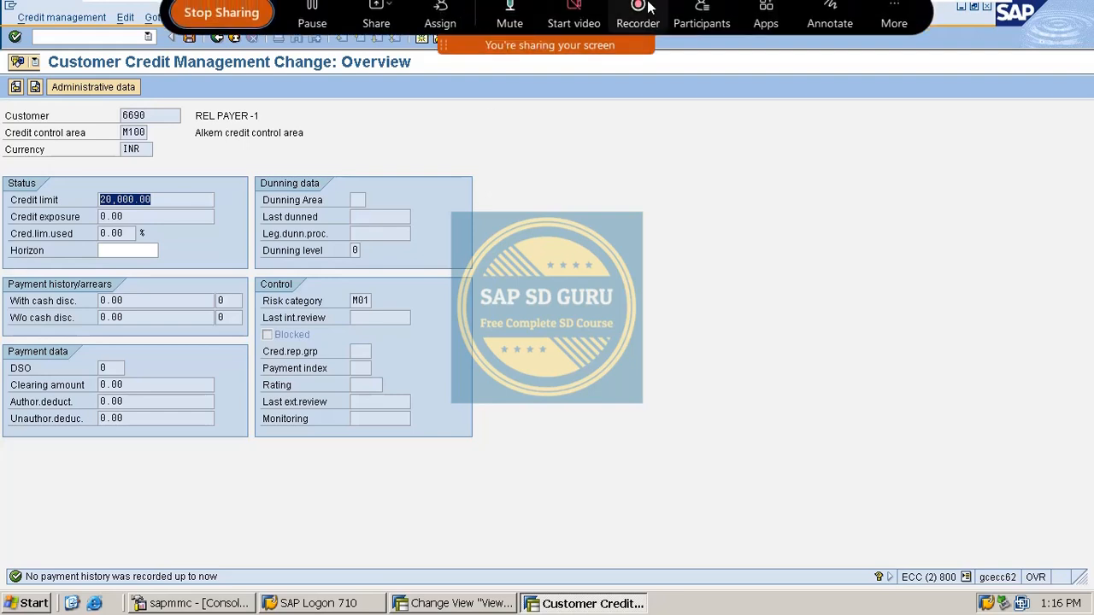
{"action": "left_click", "coordinate": [828, 33]}
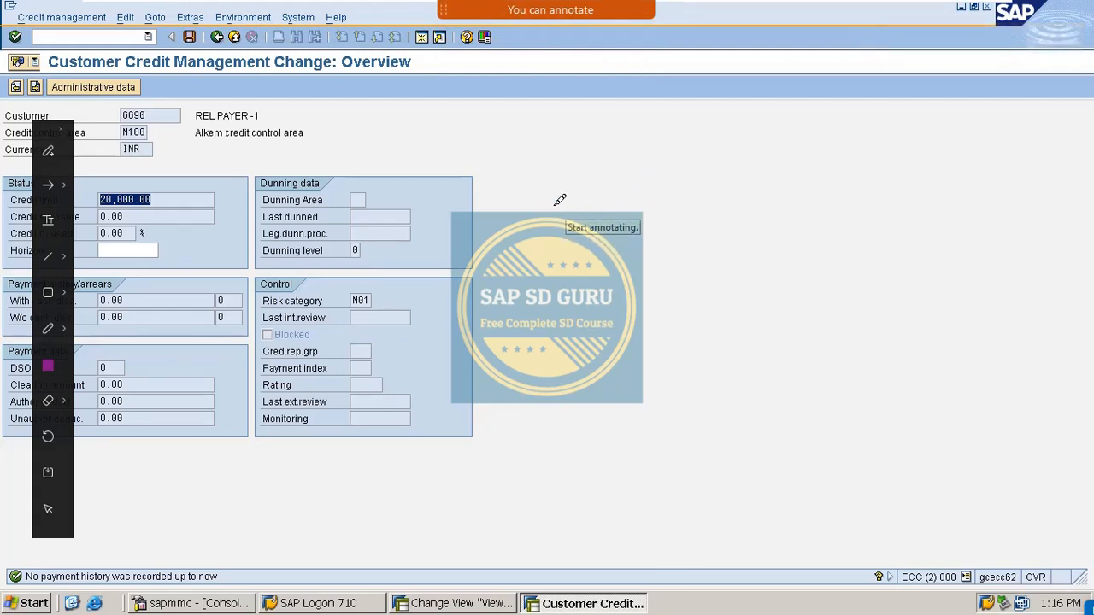
{"action": "mouse_move", "coordinate": [619, 154]}
{"action": "left_mouse_down"}
{"action": "mouse_move", "coordinate": [684, 137]}
{"action": "mouse_move", "coordinate": [670, 183]}
{"action": "left_mouse_up"}
{"action": "mouse_move", "coordinate": [535, 201]}
{"action": "left_mouse_down"}
{"action": "mouse_move", "coordinate": [603, 273]}
{"action": "mouse_move", "coordinate": [568, 320]}
{"action": "mouse_move", "coordinate": [654, 355]}
{"action": "left_mouse_up"}
{"action": "left_click_drag", "start_coordinate": [594, 416], "coordinate": [653, 446]}
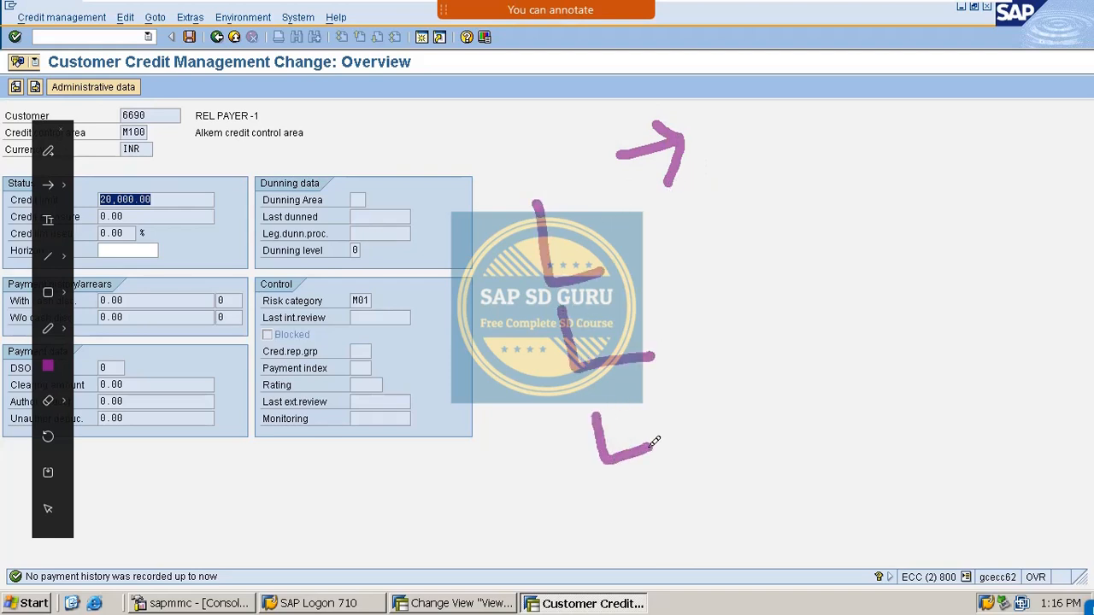
{"action": "mouse_move", "coordinate": [617, 489]}
{"action": "left_mouse_down"}
{"action": "mouse_move", "coordinate": [652, 513]}
{"action": "mouse_move", "coordinate": [703, 483]}
{"action": "mouse_move", "coordinate": [684, 510]}
{"action": "left_mouse_up"}
{"action": "left_click_drag", "start_coordinate": [646, 416], "coordinate": [651, 467]}
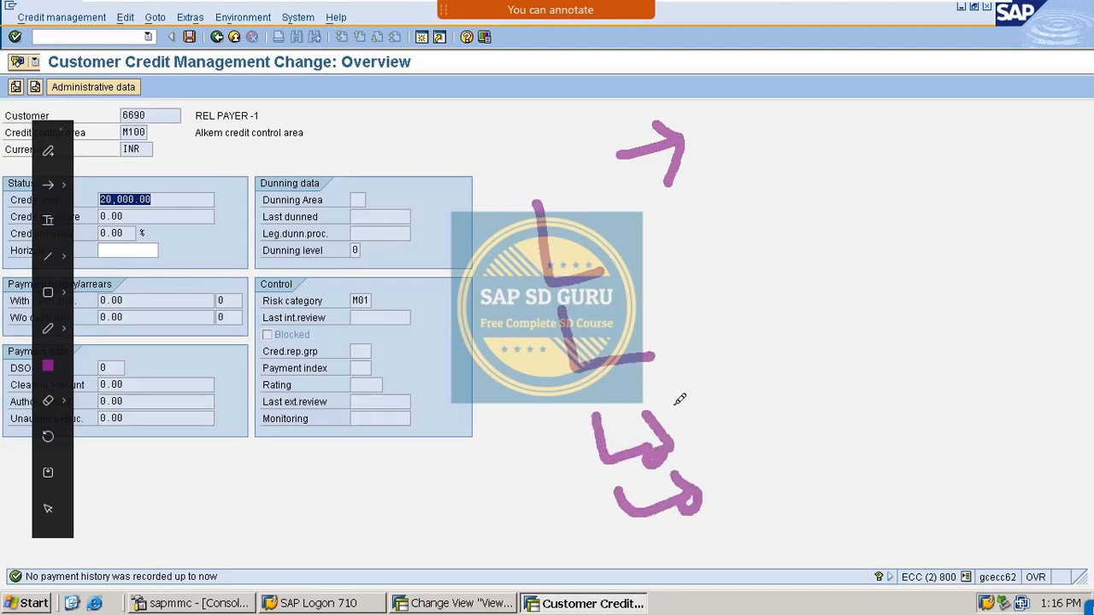
{"action": "left_click_drag", "start_coordinate": [654, 335], "coordinate": [658, 386]}
{"action": "left_click_drag", "start_coordinate": [623, 243], "coordinate": [658, 287]}
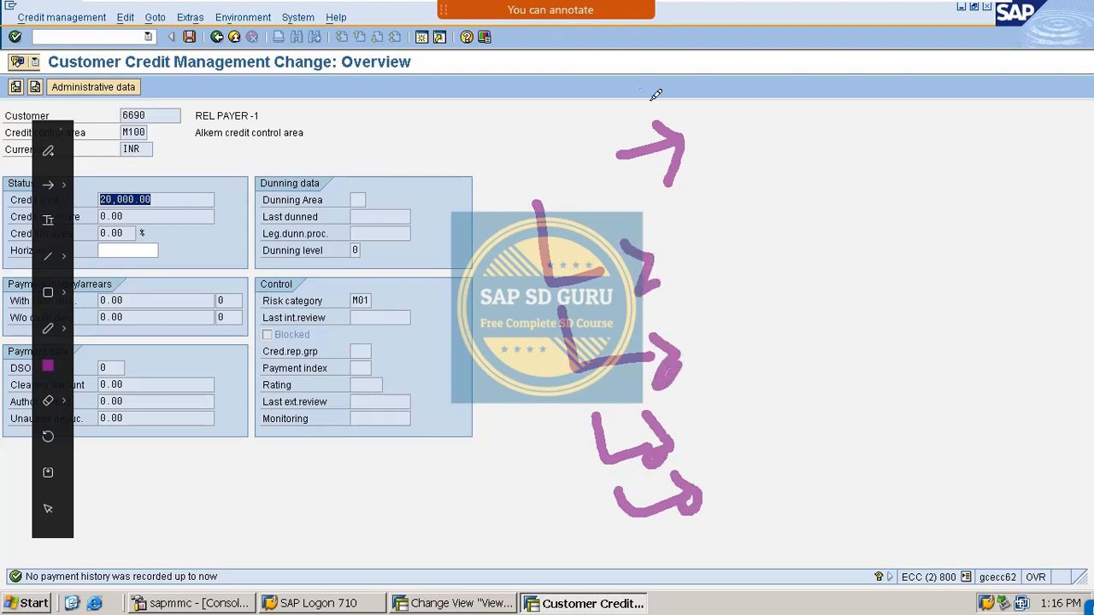
{"action": "mouse_move", "coordinate": [504, 185]}
{"action": "left_mouse_down"}
{"action": "mouse_move", "coordinate": [500, 127]}
{"action": "mouse_move", "coordinate": [578, 152]}
{"action": "left_mouse_up"}
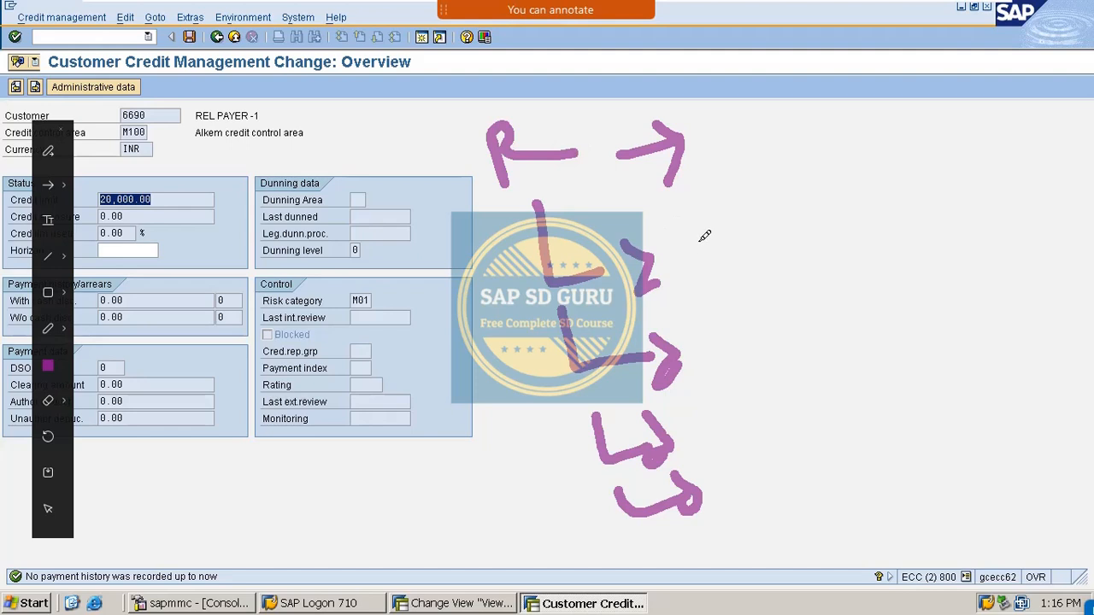
Step: Handwrite four consecutive five-digit payer numbers beside the branching arrows, one below the other
{"action": "mouse_move", "coordinate": [693, 227]}
{"action": "left_mouse_down"}
{"action": "mouse_move", "coordinate": [719, 270]}
{"action": "mouse_move", "coordinate": [724, 241]}
{"action": "mouse_move", "coordinate": [750, 224]}
{"action": "mouse_move", "coordinate": [779, 273]}
{"action": "left_mouse_up"}
{"action": "left_click_drag", "start_coordinate": [789, 219], "coordinate": [816, 273]}
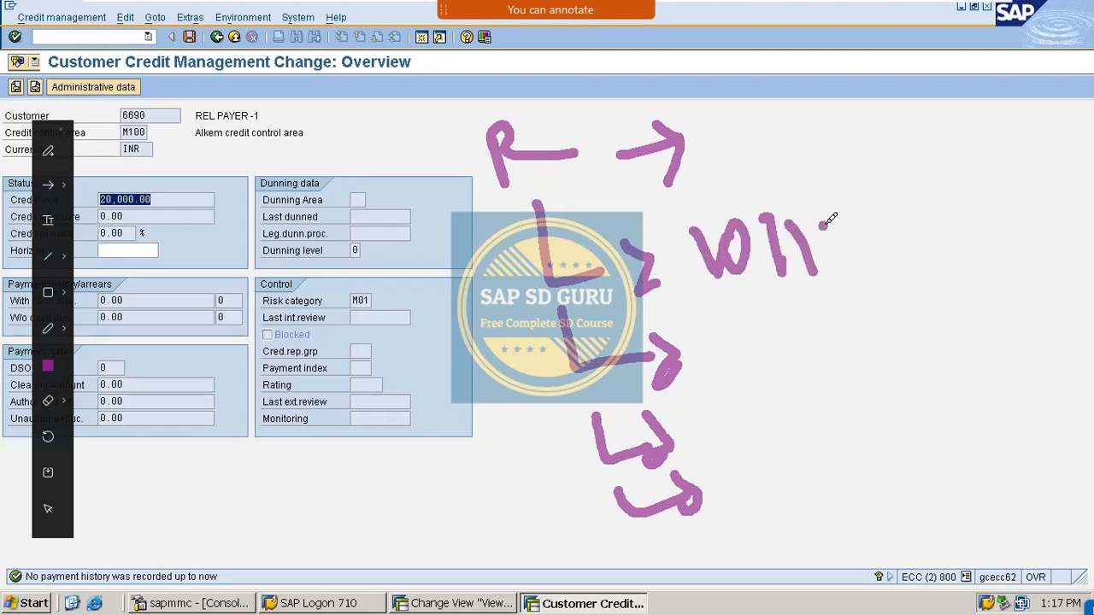
{"action": "left_click_drag", "start_coordinate": [821, 229], "coordinate": [910, 230]}
{"action": "mouse_move", "coordinate": [738, 309]}
{"action": "left_mouse_down"}
{"action": "mouse_move", "coordinate": [760, 353]}
{"action": "mouse_move", "coordinate": [786, 318]}
{"action": "mouse_move", "coordinate": [830, 344]}
{"action": "left_mouse_up"}
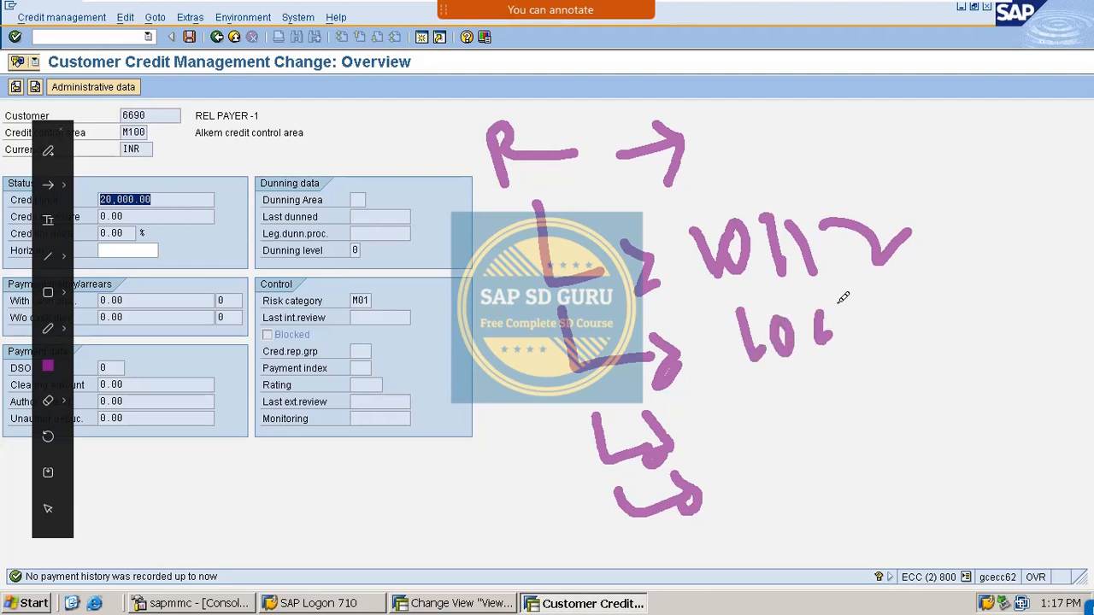
{"action": "left_click_drag", "start_coordinate": [842, 293], "coordinate": [854, 335]}
{"action": "mouse_move", "coordinate": [859, 304]}
{"action": "left_mouse_down"}
{"action": "mouse_move", "coordinate": [888, 308]}
{"action": "mouse_move", "coordinate": [846, 355]}
{"action": "left_mouse_up"}
{"action": "left_click_drag", "start_coordinate": [760, 405], "coordinate": [780, 427]}
{"action": "mouse_move", "coordinate": [795, 386]}
{"action": "left_mouse_down"}
{"action": "mouse_move", "coordinate": [816, 395]}
{"action": "mouse_move", "coordinate": [863, 376]}
{"action": "mouse_move", "coordinate": [913, 417]}
{"action": "left_mouse_up"}
{"action": "mouse_move", "coordinate": [808, 453]}
{"action": "left_mouse_down"}
{"action": "mouse_move", "coordinate": [796, 480]}
{"action": "mouse_move", "coordinate": [825, 449]}
{"action": "mouse_move", "coordinate": [862, 472]}
{"action": "left_mouse_up"}
{"action": "left_click_drag", "start_coordinate": [880, 431], "coordinate": [899, 466]}
{"action": "mouse_move", "coordinate": [930, 427]}
{"action": "left_mouse_down"}
{"action": "mouse_move", "coordinate": [949, 465]}
{"action": "mouse_move", "coordinate": [925, 490]}
{"action": "left_mouse_up"}
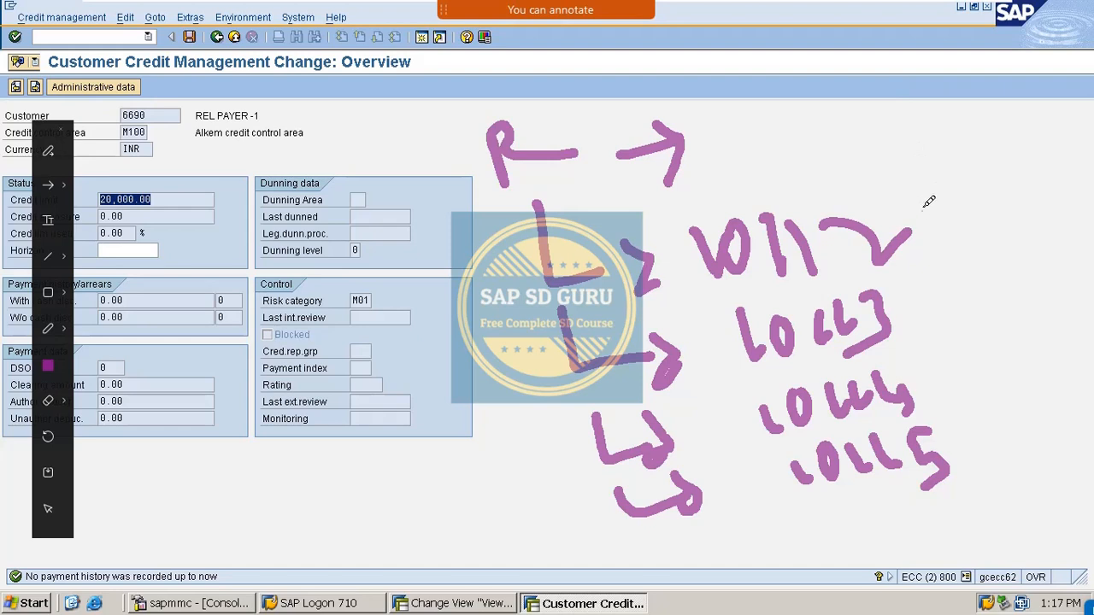
Step: Draw separator lines and side brackets around the handwritten numbers, a line below them, and a curved arrow leading from the last one
{"action": "left_click_drag", "start_coordinate": [697, 304], "coordinate": [938, 253]}
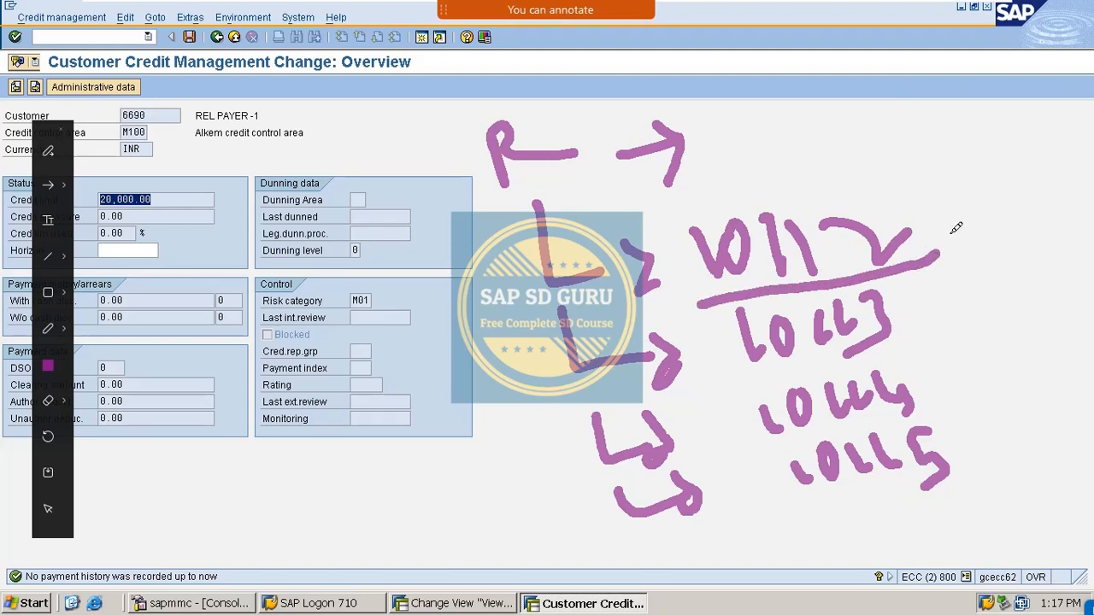
{"action": "mouse_move", "coordinate": [908, 131]}
{"action": "left_mouse_down"}
{"action": "mouse_move", "coordinate": [936, 268]}
{"action": "mouse_move", "coordinate": [922, 277]}
{"action": "left_mouse_up"}
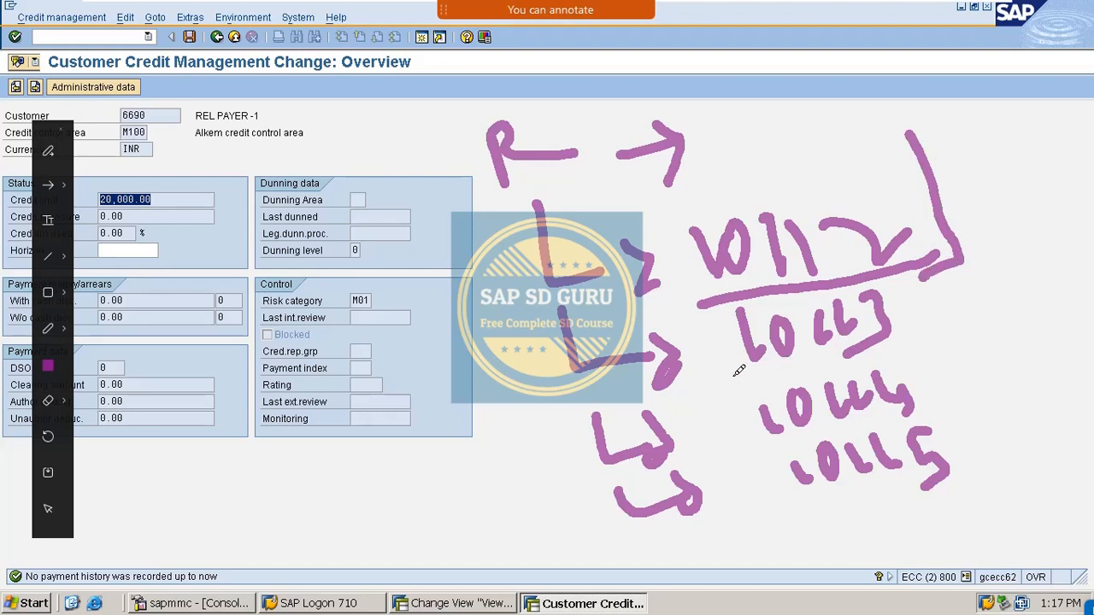
{"action": "left_click_drag", "start_coordinate": [720, 393], "coordinate": [990, 313]}
{"action": "left_click", "coordinate": [750, 449]}
{"action": "mouse_move", "coordinate": [752, 448]}
{"action": "left_mouse_down"}
{"action": "mouse_move", "coordinate": [1000, 389]}
{"action": "mouse_move", "coordinate": [991, 342]}
{"action": "left_mouse_up"}
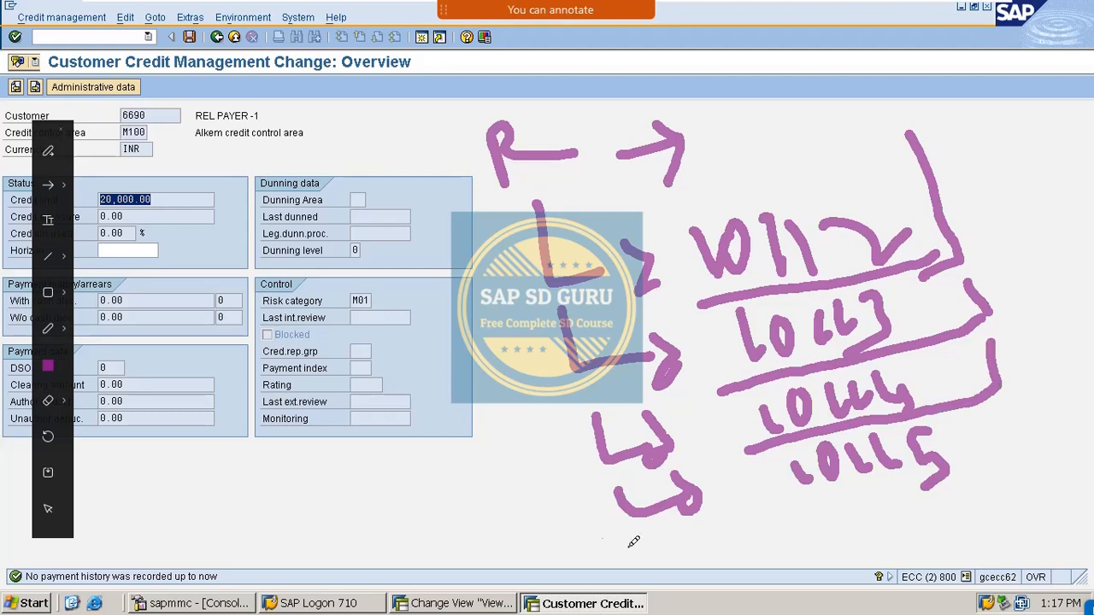
{"action": "left_click_drag", "start_coordinate": [801, 533], "coordinate": [996, 530]}
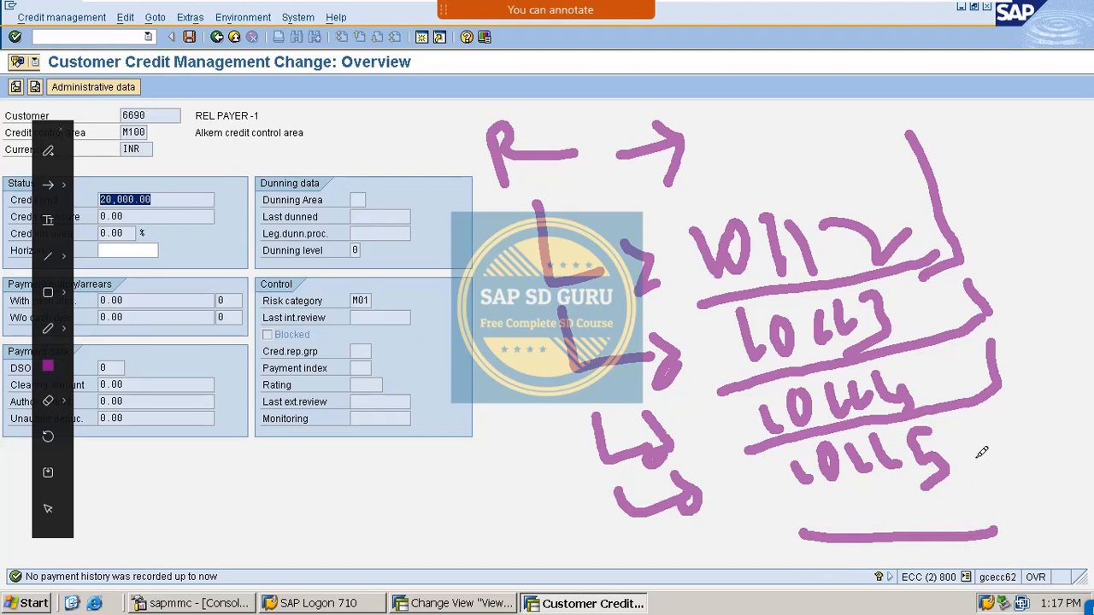
{"action": "mouse_move", "coordinate": [963, 456]}
{"action": "left_mouse_down"}
{"action": "mouse_move", "coordinate": [1026, 449]}
{"action": "mouse_move", "coordinate": [1082, 310]}
{"action": "mouse_move", "coordinate": [1040, 317]}
{"action": "mouse_move", "coordinate": [1092, 359]}
{"action": "left_mouse_up"}
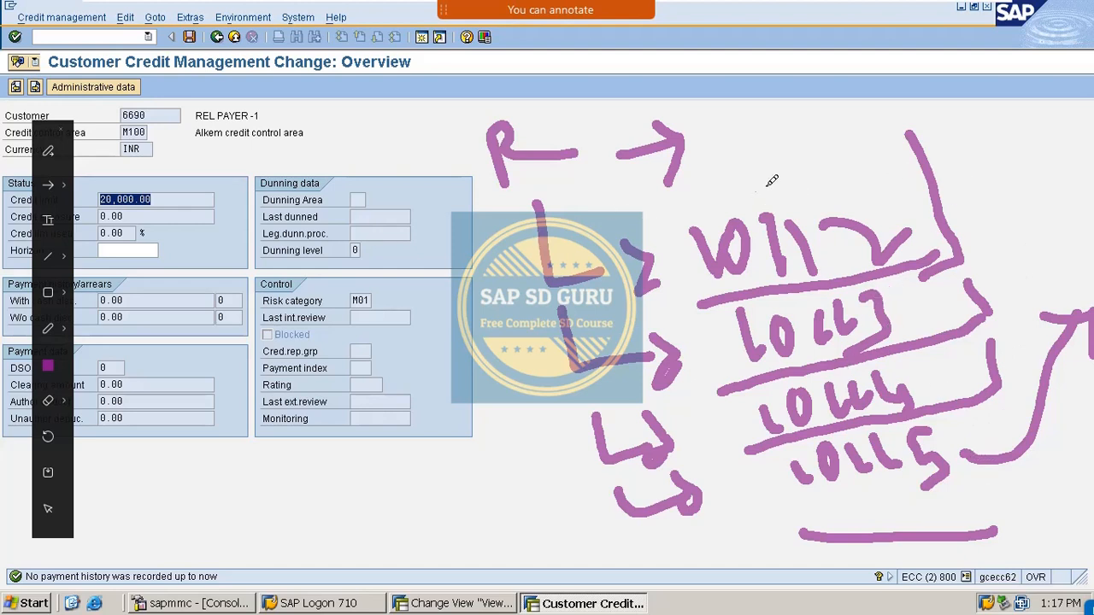
Step: Circle the R and its arrow, add a brace beside the branching arrows, underline the last number, and end the annotation
{"action": "mouse_move", "coordinate": [658, 59]}
{"action": "left_mouse_down"}
{"action": "mouse_move", "coordinate": [639, 48]}
{"action": "mouse_move", "coordinate": [402, 175]}
{"action": "mouse_move", "coordinate": [701, 188]}
{"action": "mouse_move", "coordinate": [589, 67]}
{"action": "left_mouse_up"}
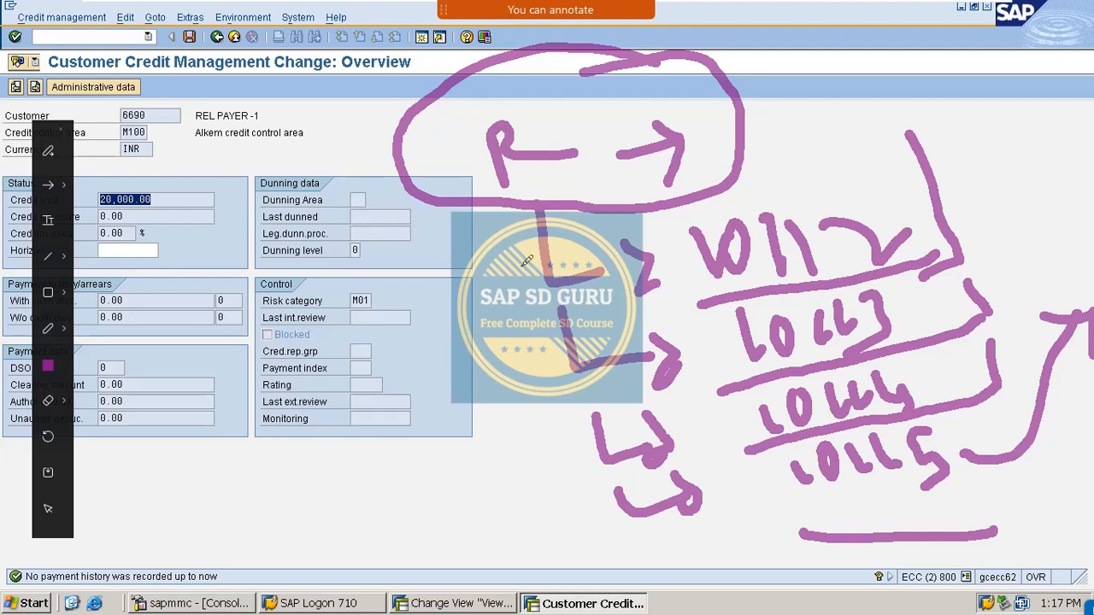
{"action": "mouse_move", "coordinate": [532, 261]}
{"action": "left_mouse_down"}
{"action": "mouse_move", "coordinate": [520, 267]}
{"action": "mouse_move", "coordinate": [566, 460]}
{"action": "mouse_move", "coordinate": [590, 454]}
{"action": "left_mouse_up"}
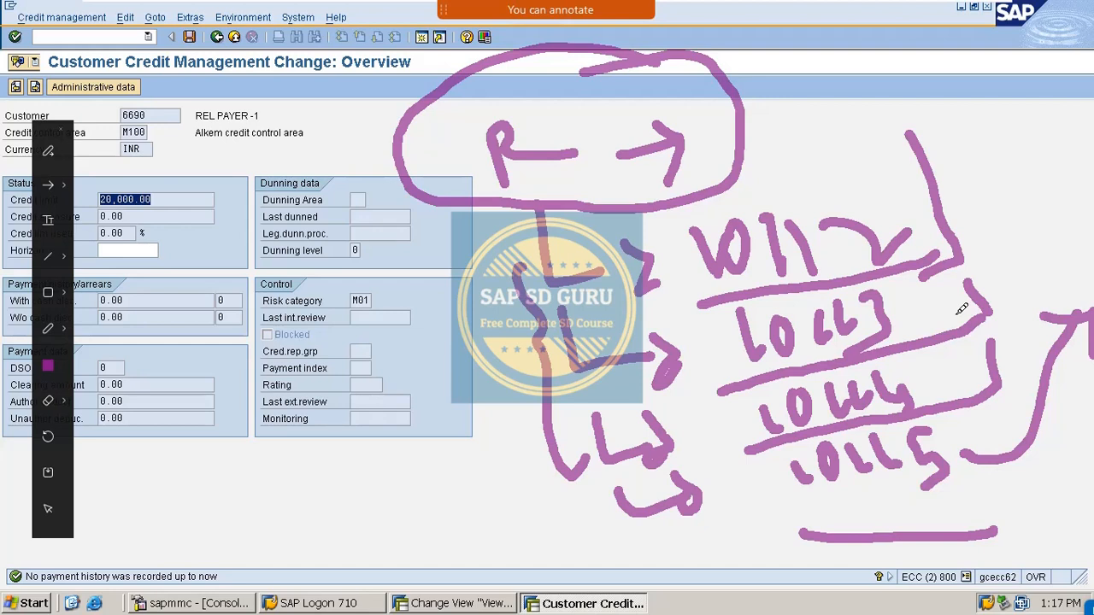
{"action": "mouse_move", "coordinate": [921, 479]}
{"action": "left_mouse_down"}
{"action": "mouse_move", "coordinate": [768, 528]}
{"action": "mouse_move", "coordinate": [1052, 468]}
{"action": "left_mouse_up"}
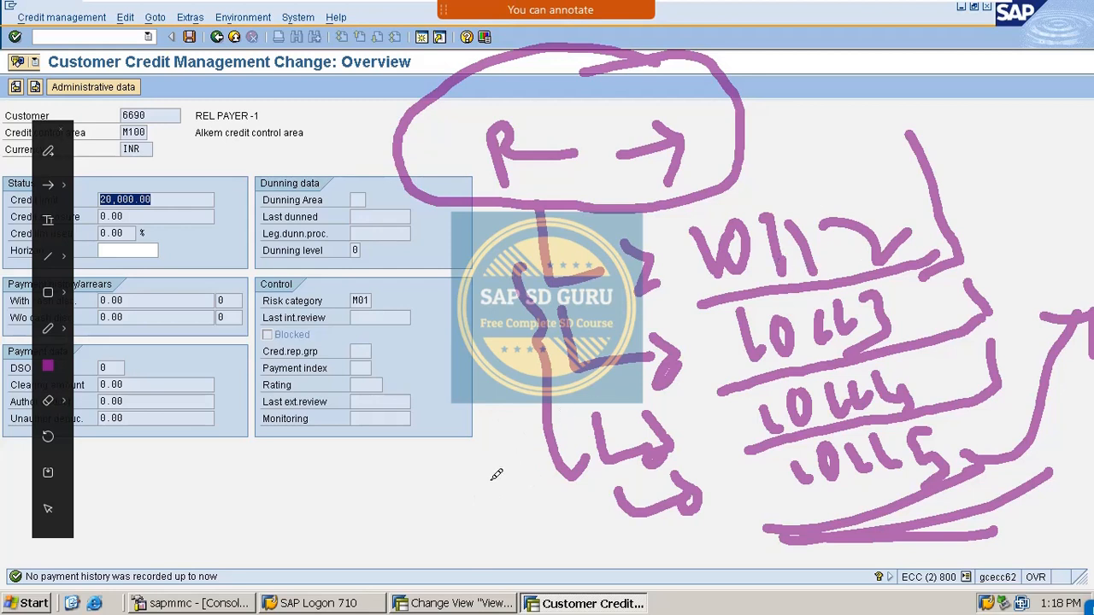
{"action": "key", "text": "Escape"}
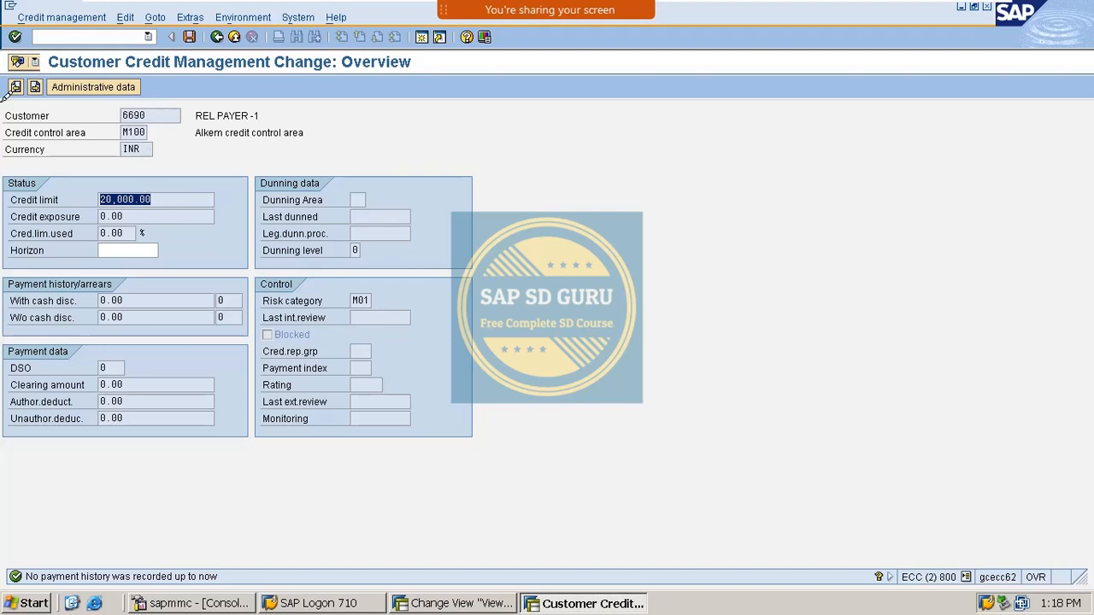
Step: Highlight the customer number of REL PAYER -1 and go through its address and central data to the Status view
{"action": "double_click", "coordinate": [160, 114]}
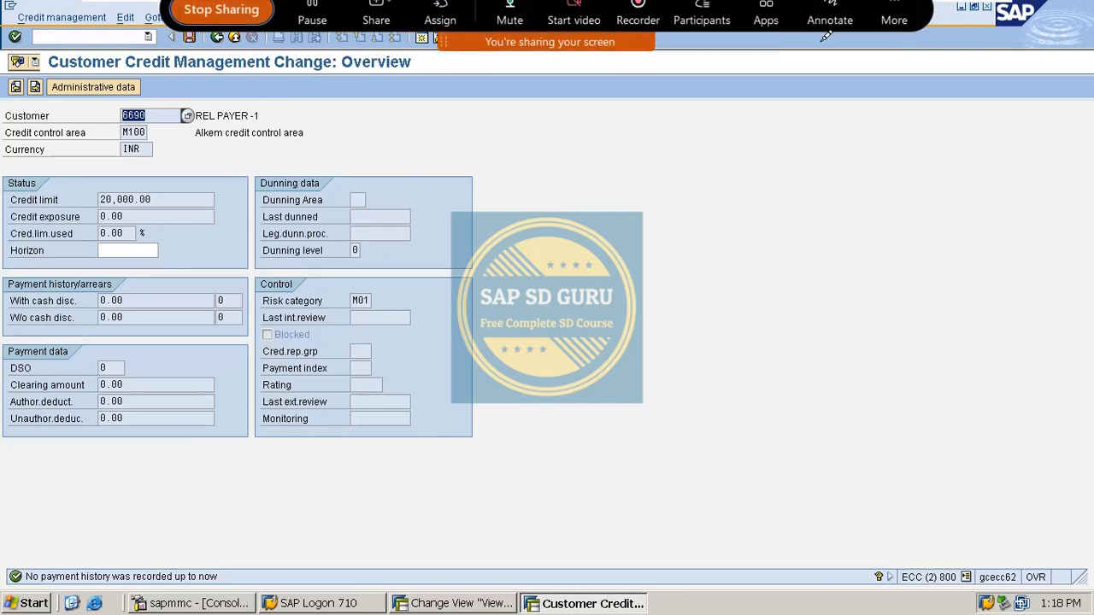
{"action": "left_click", "coordinate": [838, 25]}
{"action": "left_click_drag", "start_coordinate": [342, 71], "coordinate": [440, 70]}
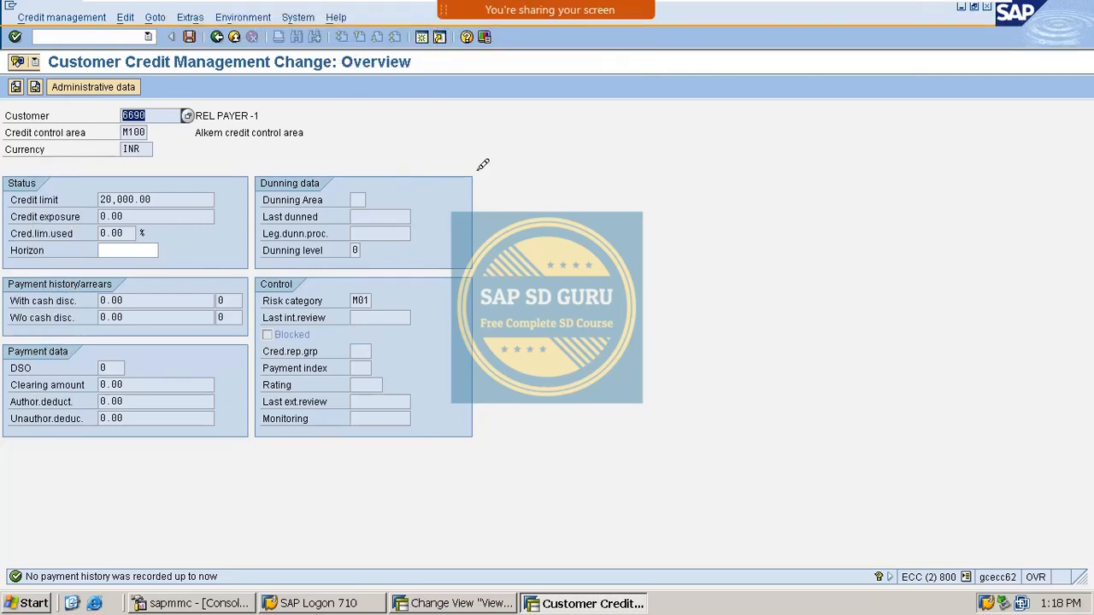
{"action": "left_click", "coordinate": [37, 85]}
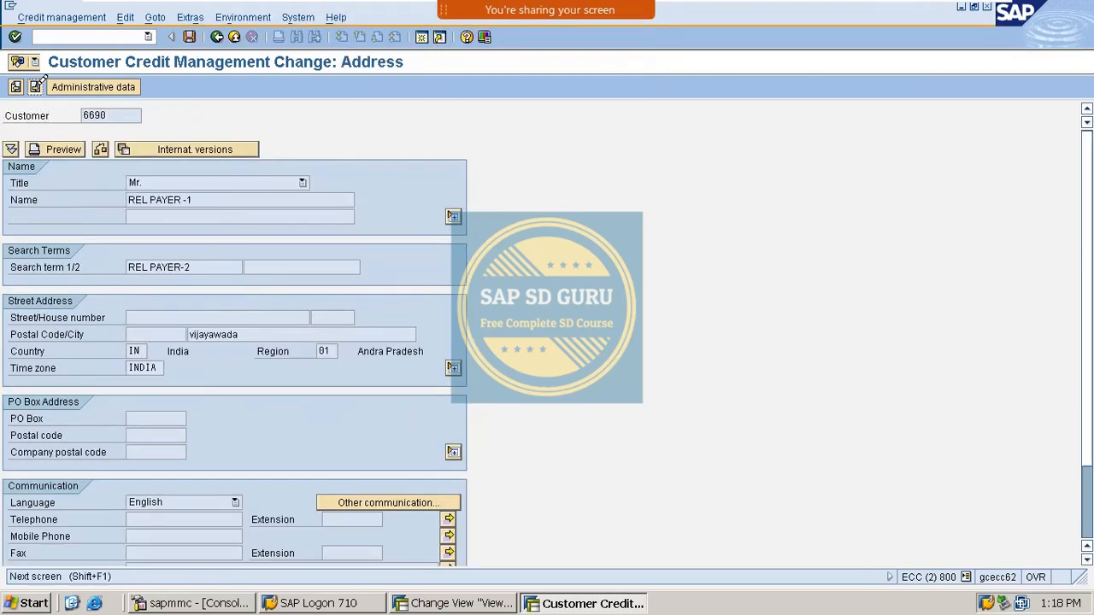
{"action": "left_click", "coordinate": [38, 85]}
{"action": "left_click", "coordinate": [38, 85]}
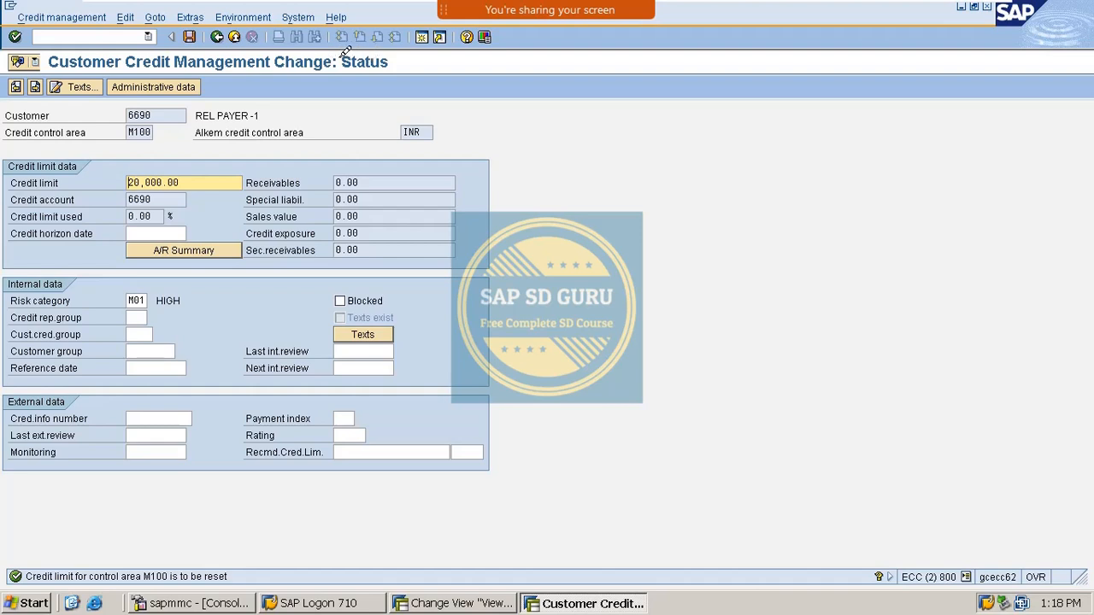
Step: Change the credit account of REL PAYER -1 to the shared REL credit account and save
{"action": "left_click", "coordinate": [124, 16]}
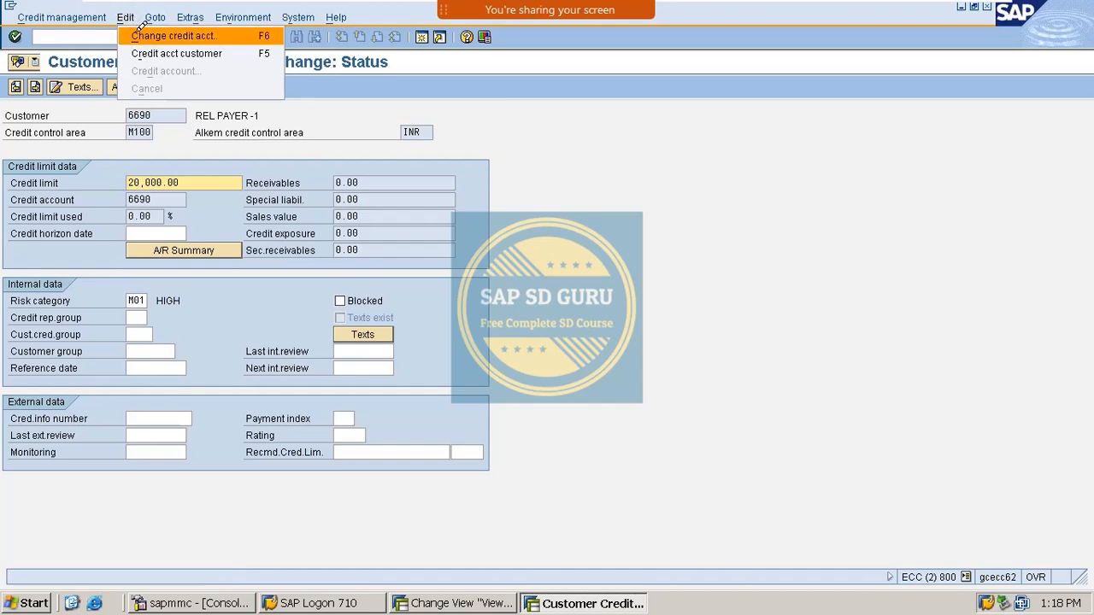
{"action": "left_click", "coordinate": [142, 34]}
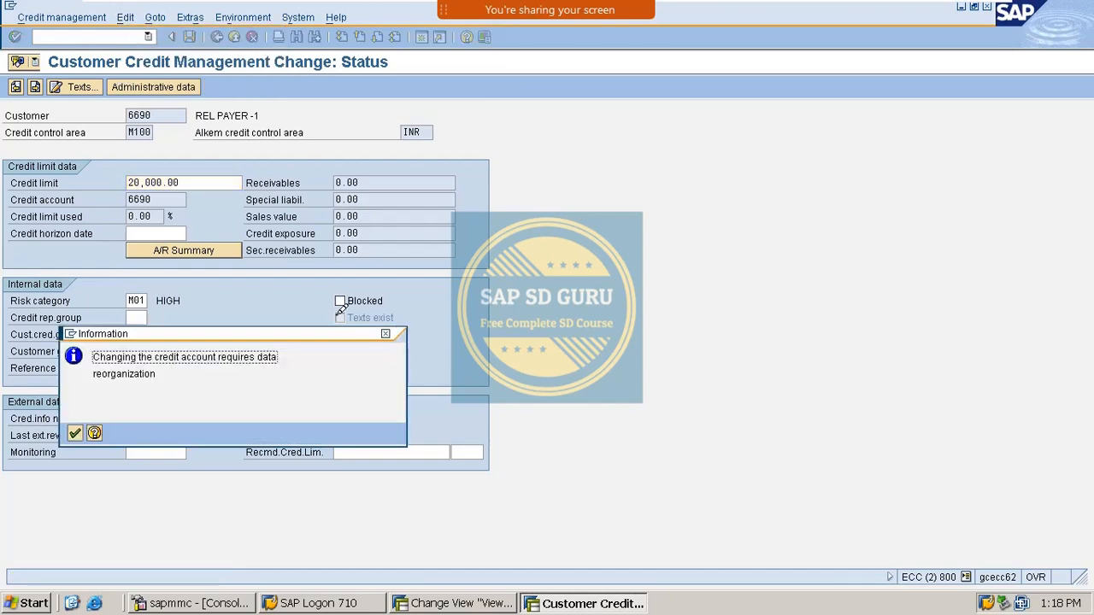
{"action": "left_click_drag", "start_coordinate": [338, 324], "coordinate": [827, 181]}
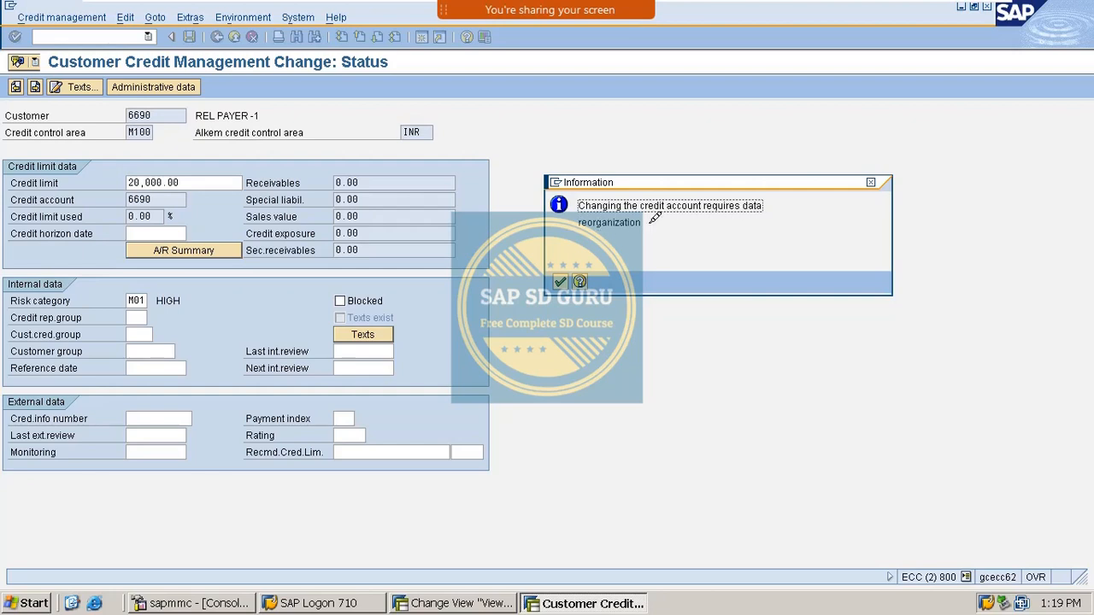
{"action": "key", "text": "Return"}
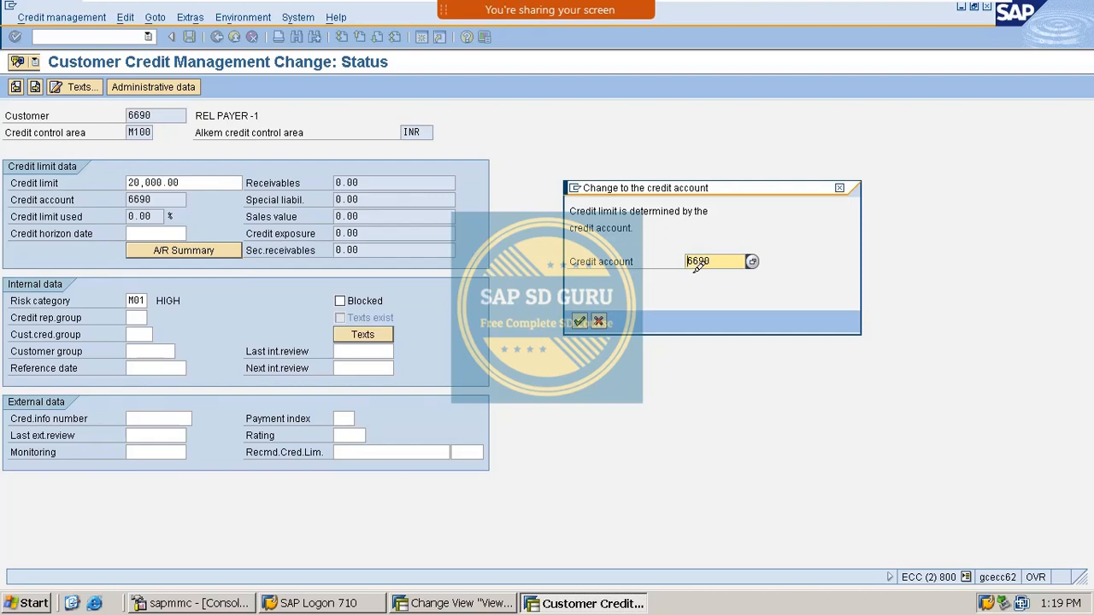
{"action": "left_click_drag", "start_coordinate": [720, 259], "coordinate": [627, 266]}
{"action": "type", "text": "66"}
{"action": "key", "text": "Return"}
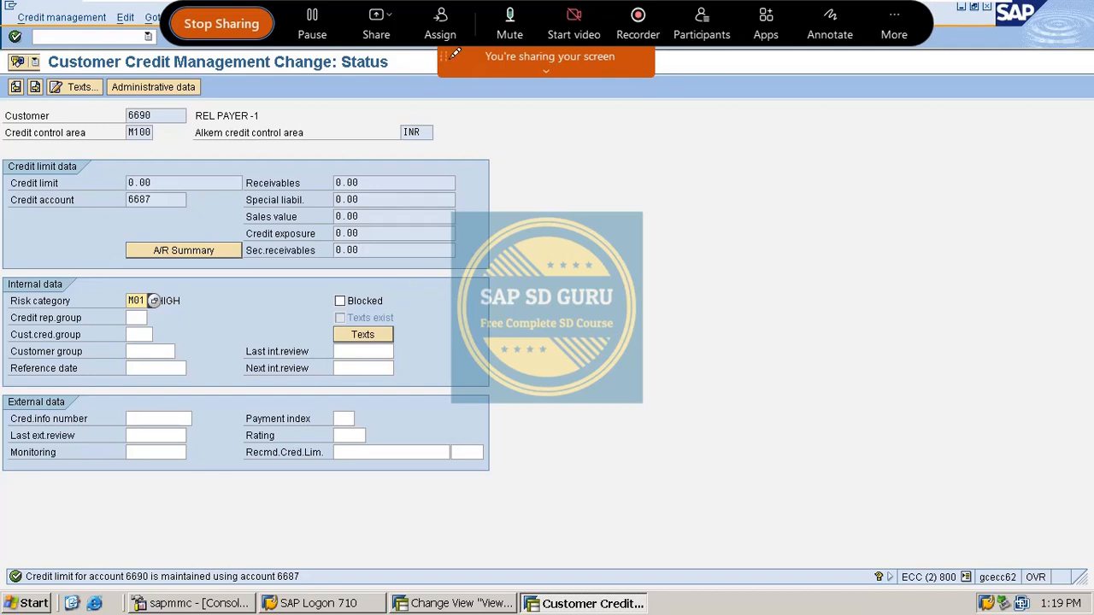
{"action": "left_click_drag", "start_coordinate": [456, 54], "coordinate": [852, 54]}
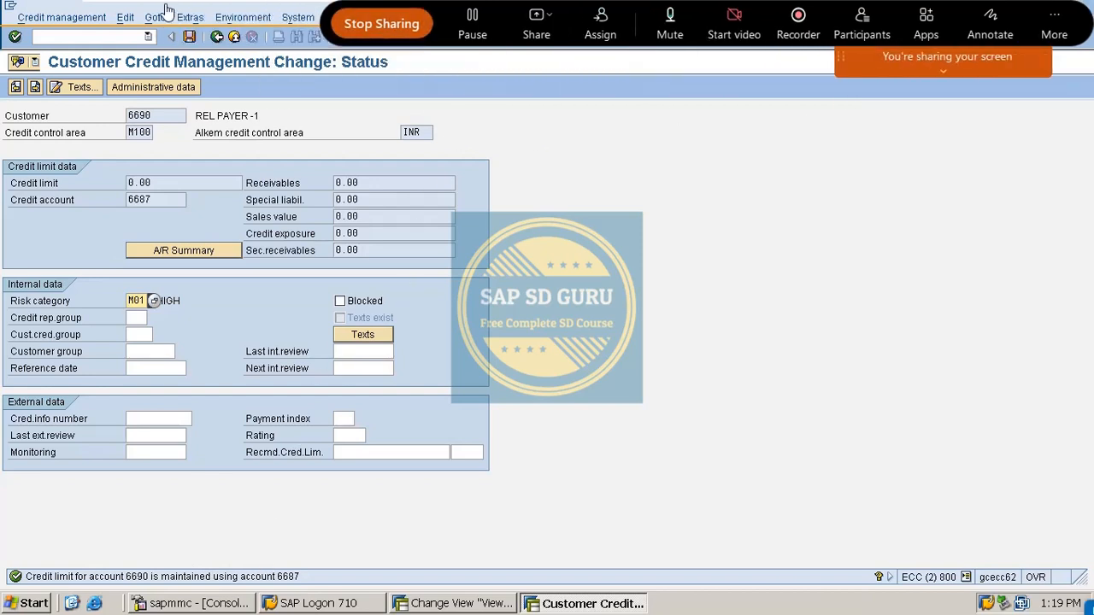
{"action": "left_click", "coordinate": [189, 37]}
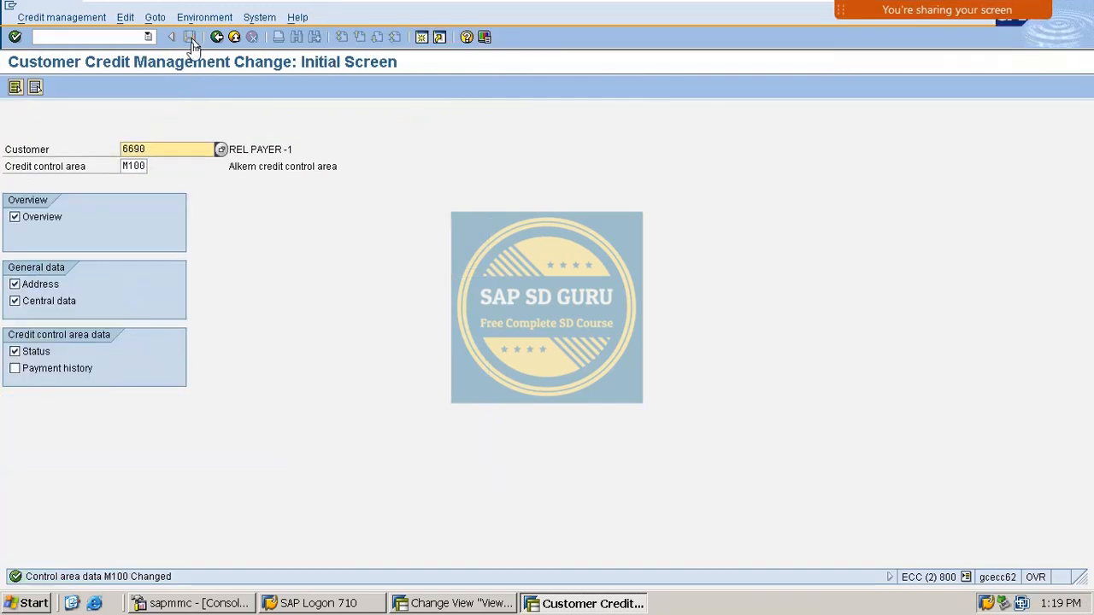
Step: Open the credit overview of REL PAYER -3 in credit control area M100 by its customer number
{"action": "left_click", "coordinate": [174, 147]}
{"action": "key", "text": "BackSpace"}
{"action": "type", "text": "1"}
{"action": "key", "text": "Return"}
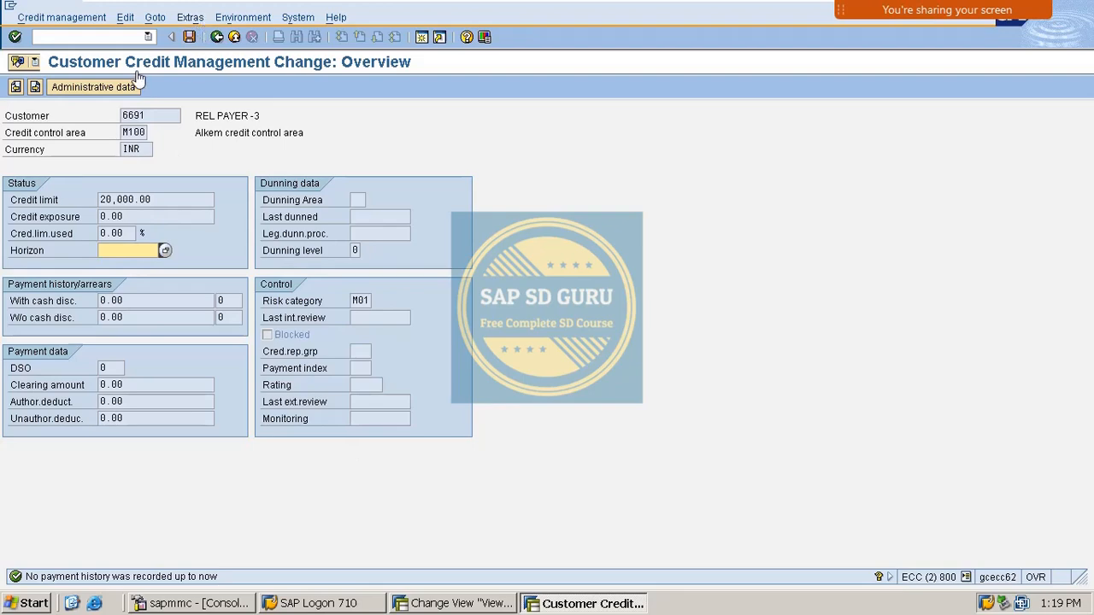
{"action": "left_click", "coordinate": [34, 89]}
{"action": "left_click", "coordinate": [34, 88]}
{"action": "left_click", "coordinate": [35, 89]}
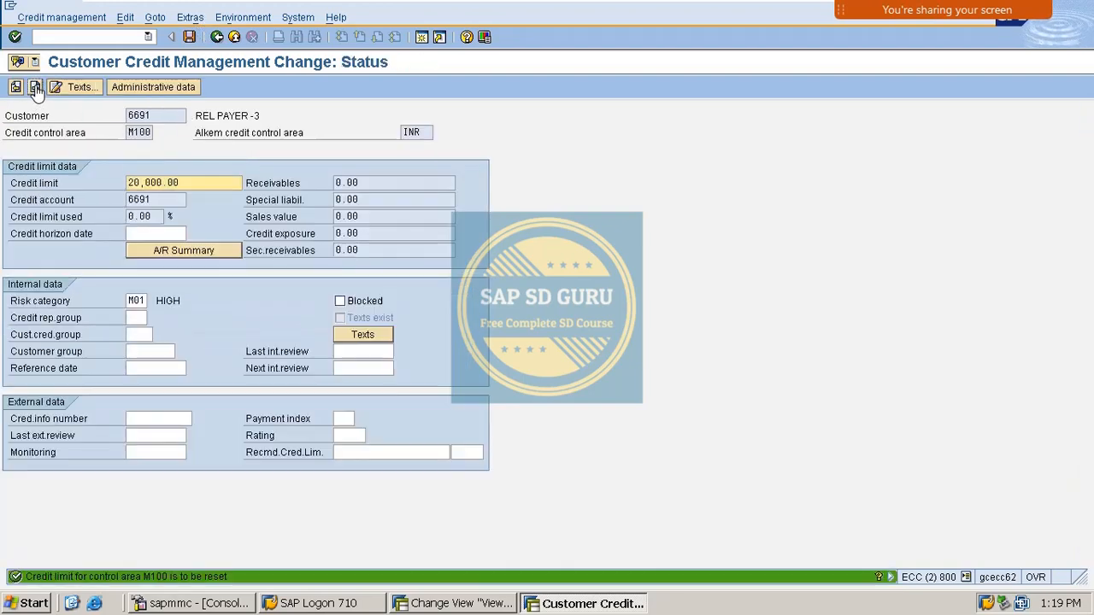
{"action": "left_click", "coordinate": [35, 89]}
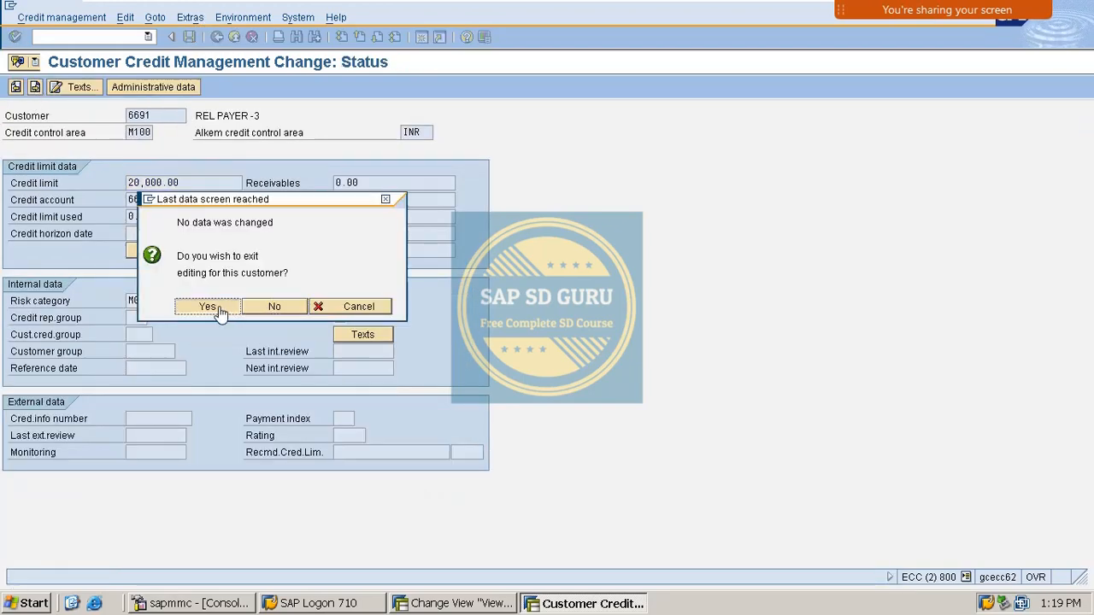
{"action": "left_click", "coordinate": [220, 313]}
{"action": "key", "text": "Return"}
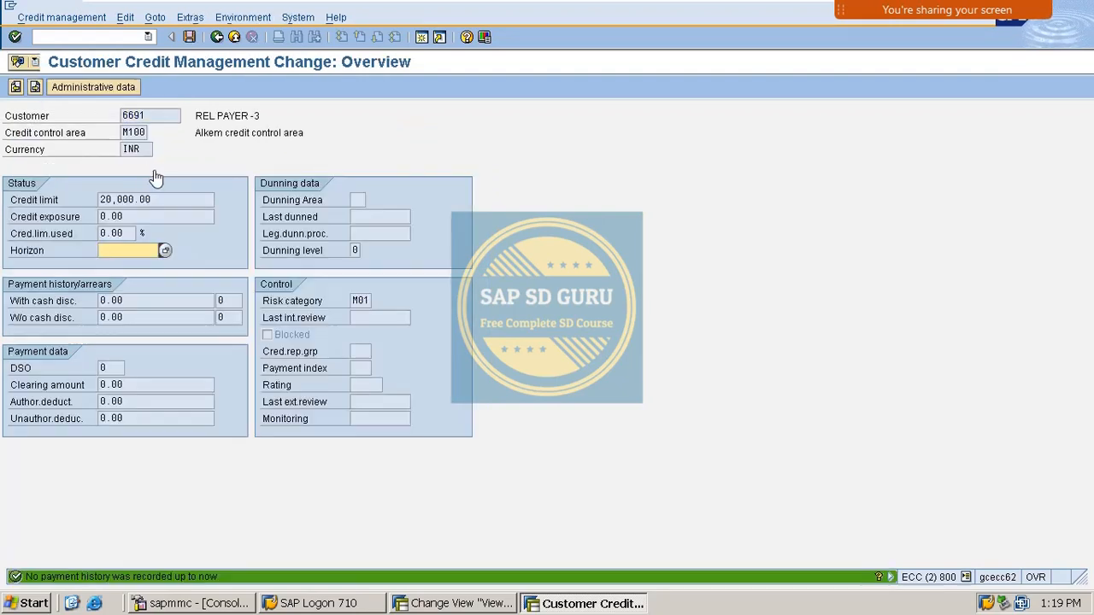
Step: In the Status view of REL PAYER -3, change the credit account to the shared REL credit account and save
{"action": "left_click", "coordinate": [35, 89]}
{"action": "left_click", "coordinate": [35, 88]}
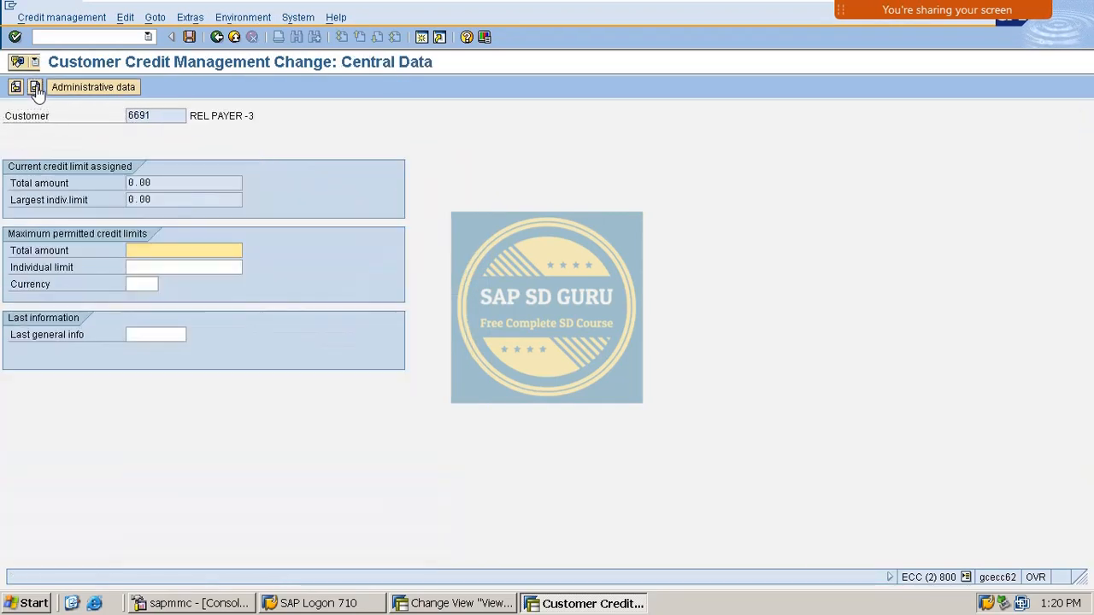
{"action": "left_click", "coordinate": [35, 89]}
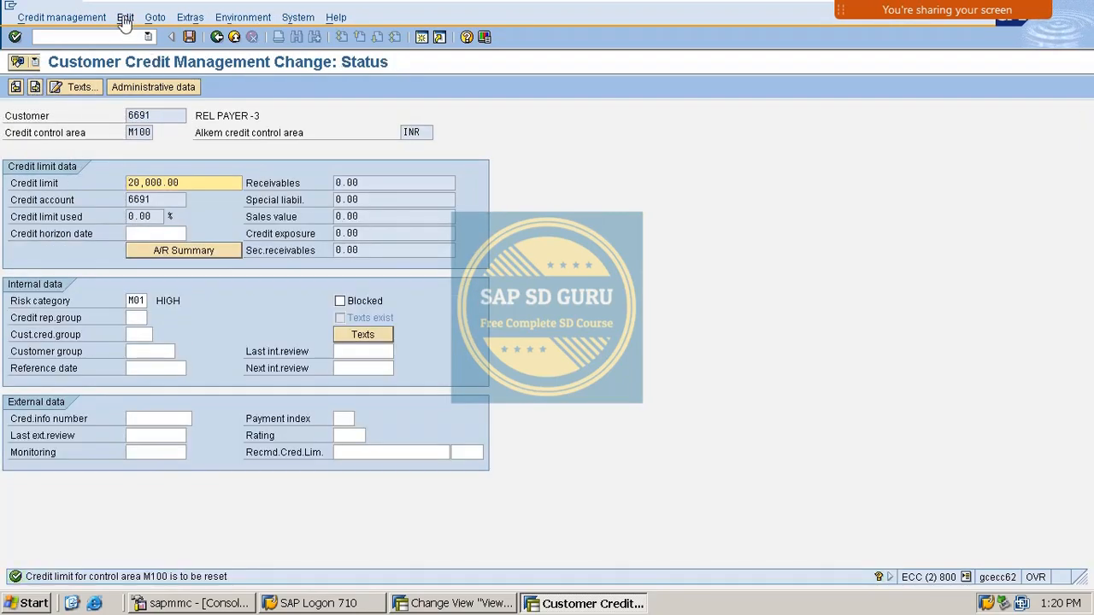
{"action": "left_click", "coordinate": [124, 17]}
{"action": "left_click", "coordinate": [139, 36]}
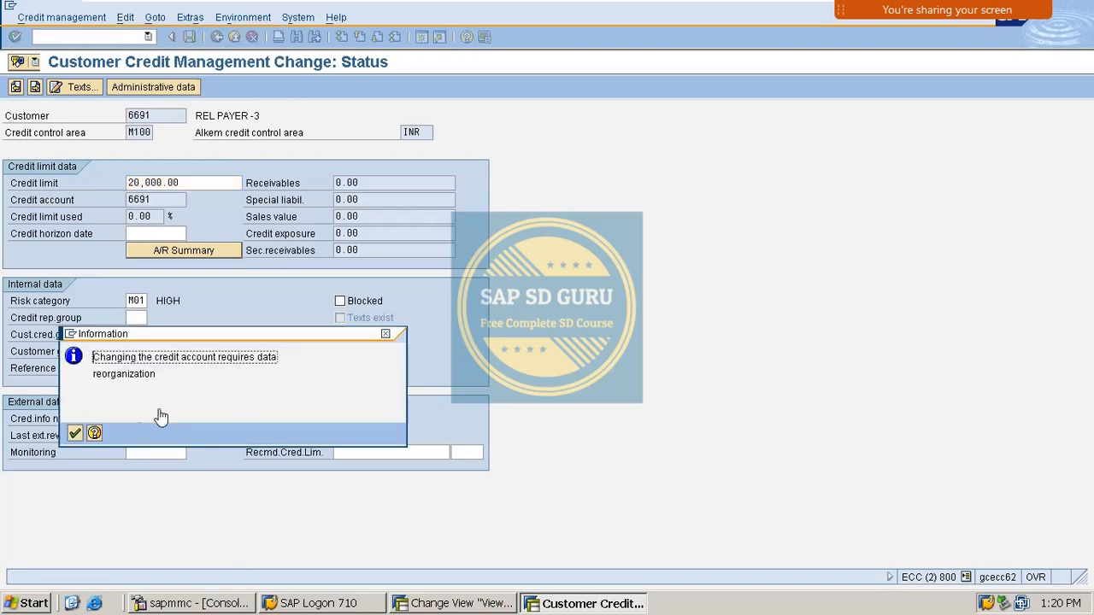
{"action": "key", "text": "Return"}
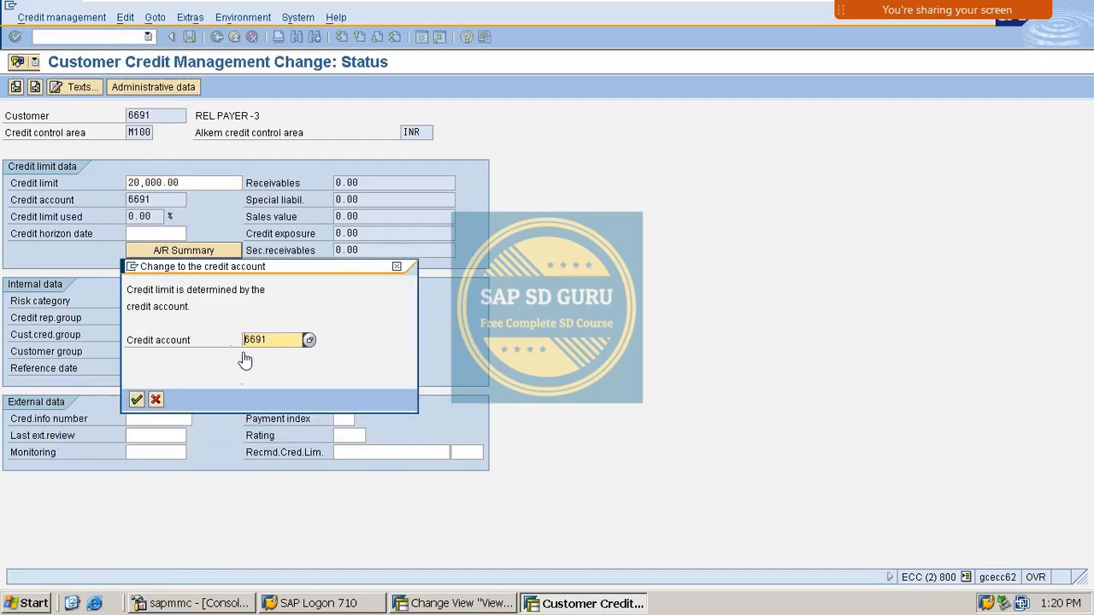
{"action": "key", "text": "BackSpace"}
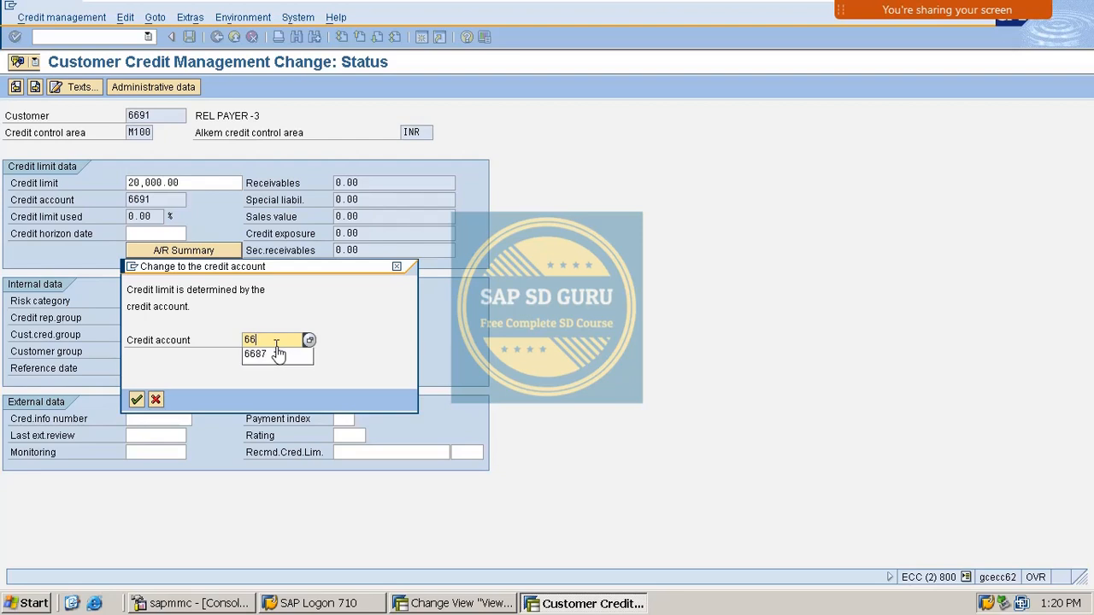
{"action": "left_click", "coordinate": [277, 353]}
{"action": "key", "text": "Return"}
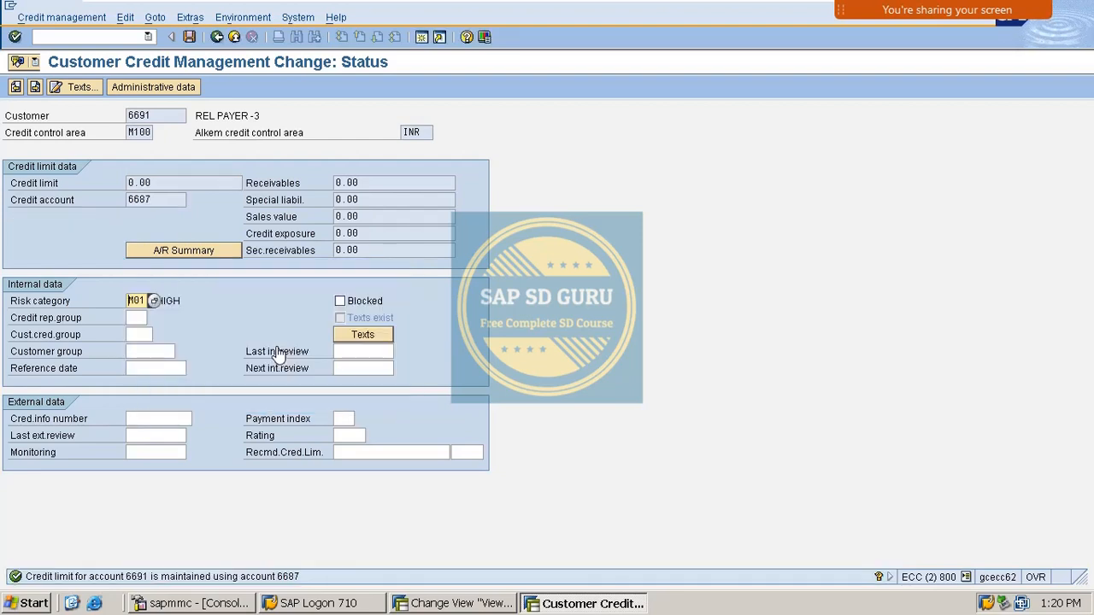
{"action": "key", "text": "ctrl+s"}
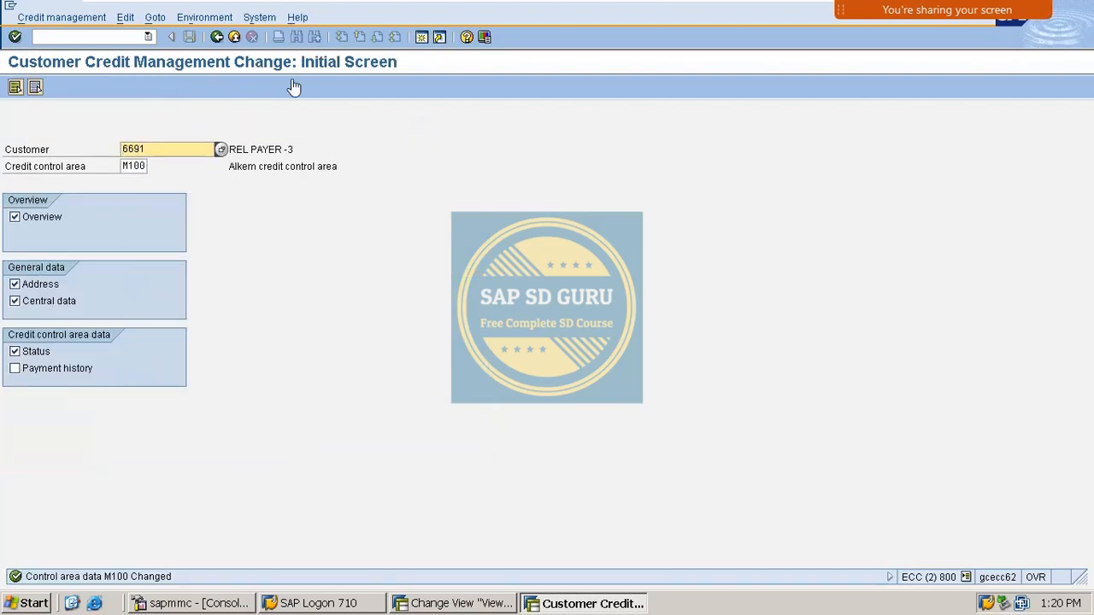
Step: Try the next customer number in sequence, and open the credit overview of REL PAYER -4 with the one following it
{"action": "left_click", "coordinate": [157, 152]}
{"action": "key", "text": "BackSpace"}
{"action": "type", "text": "2"}
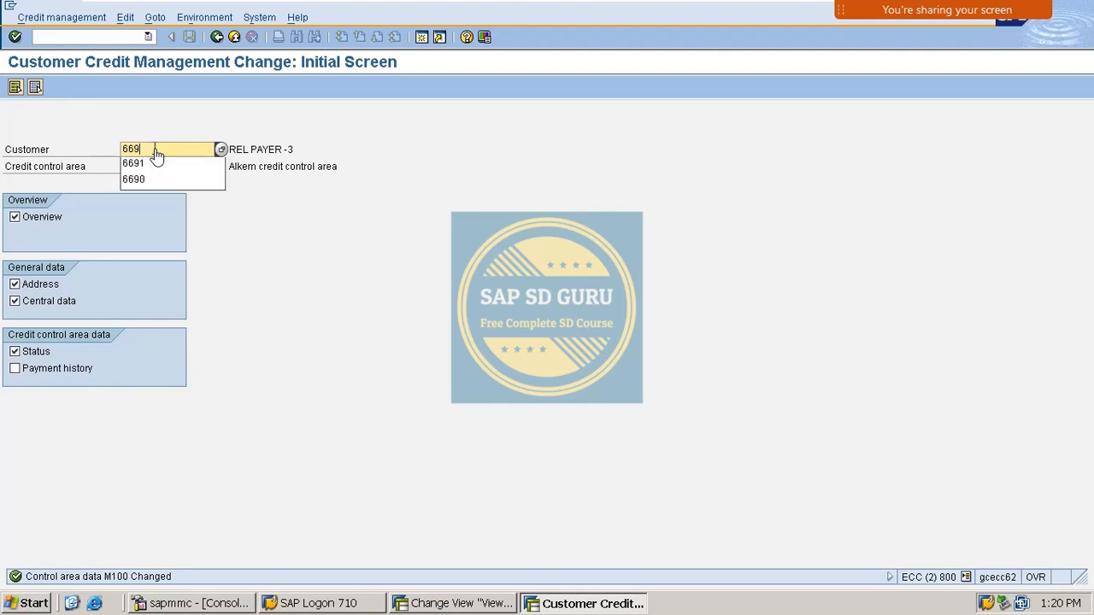
{"action": "key", "text": "Return"}
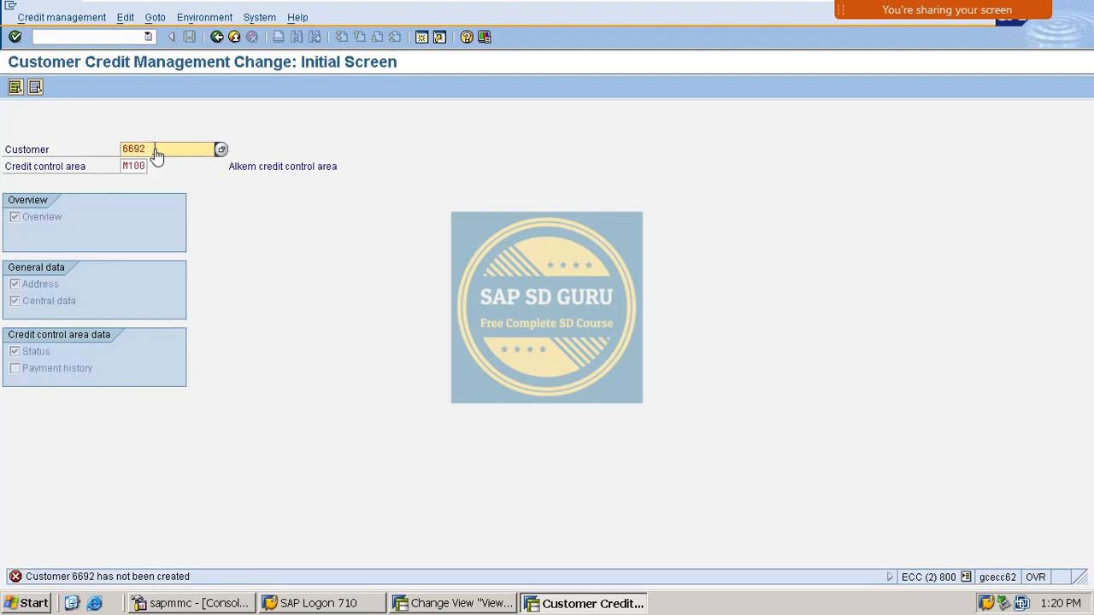
{"action": "key", "text": "BackSpace"}
{"action": "type", "text": "3"}
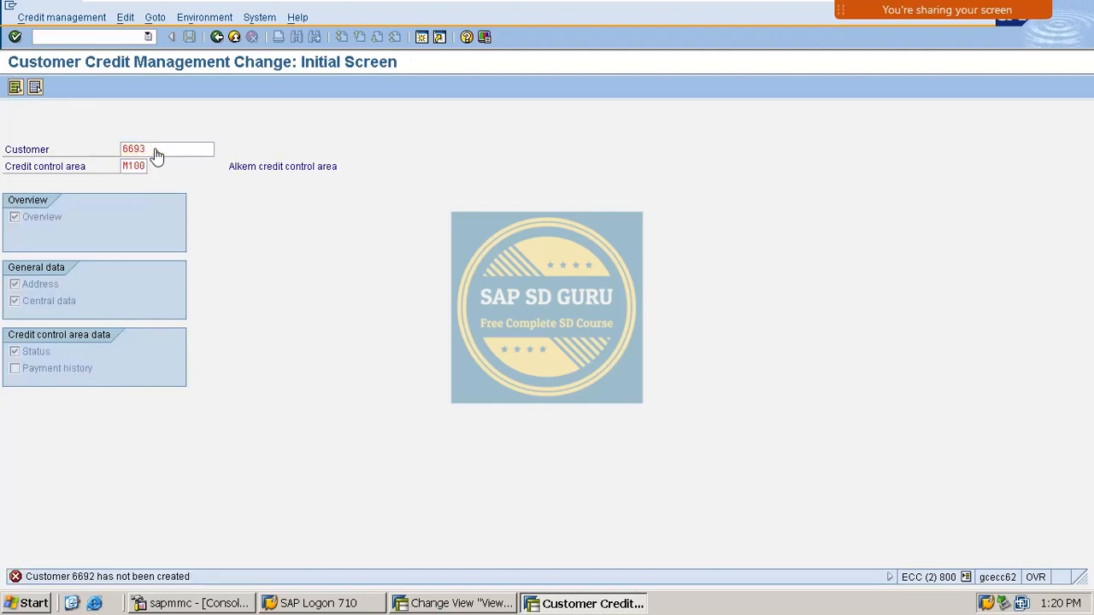
{"action": "key", "text": "Return"}
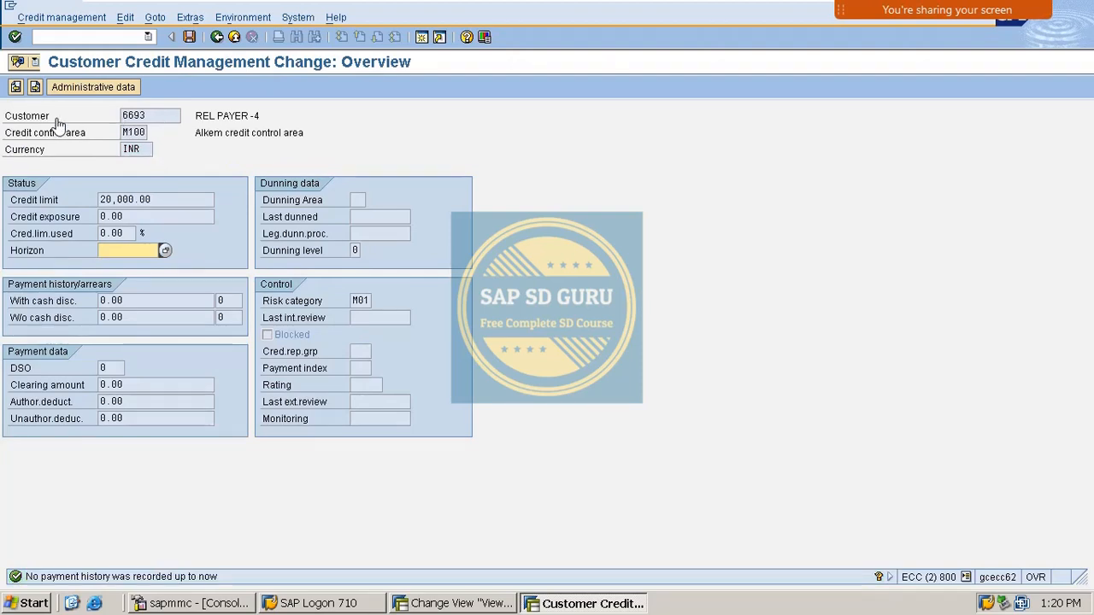
Step: In the Status view of REL PAYER -4, change the credit account to the shared REL credit account and save
{"action": "left_click", "coordinate": [35, 87]}
{"action": "left_click", "coordinate": [35, 88]}
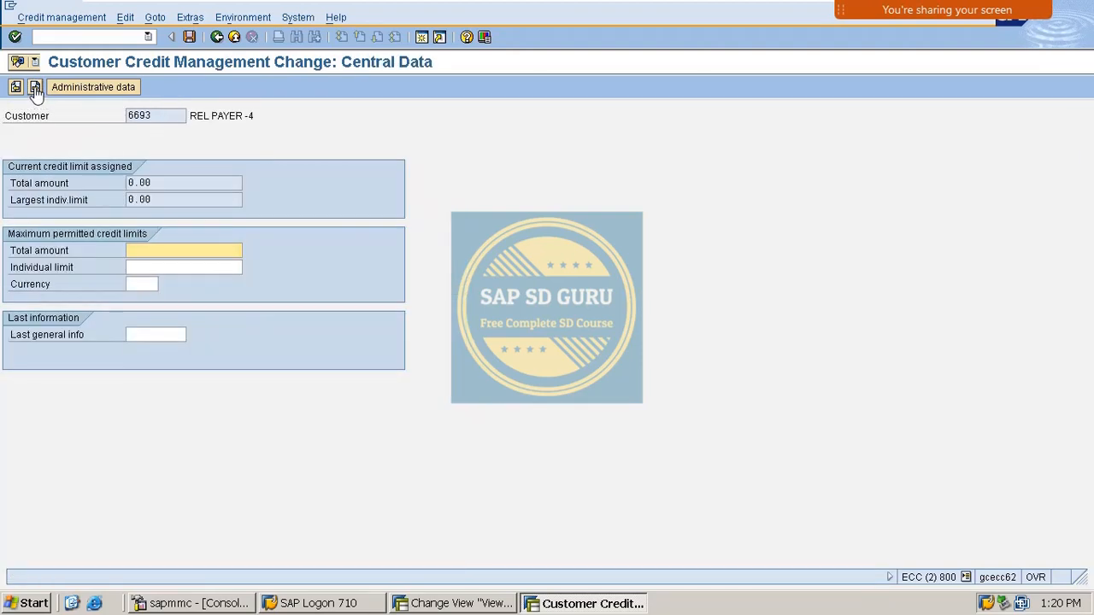
{"action": "left_click", "coordinate": [35, 87]}
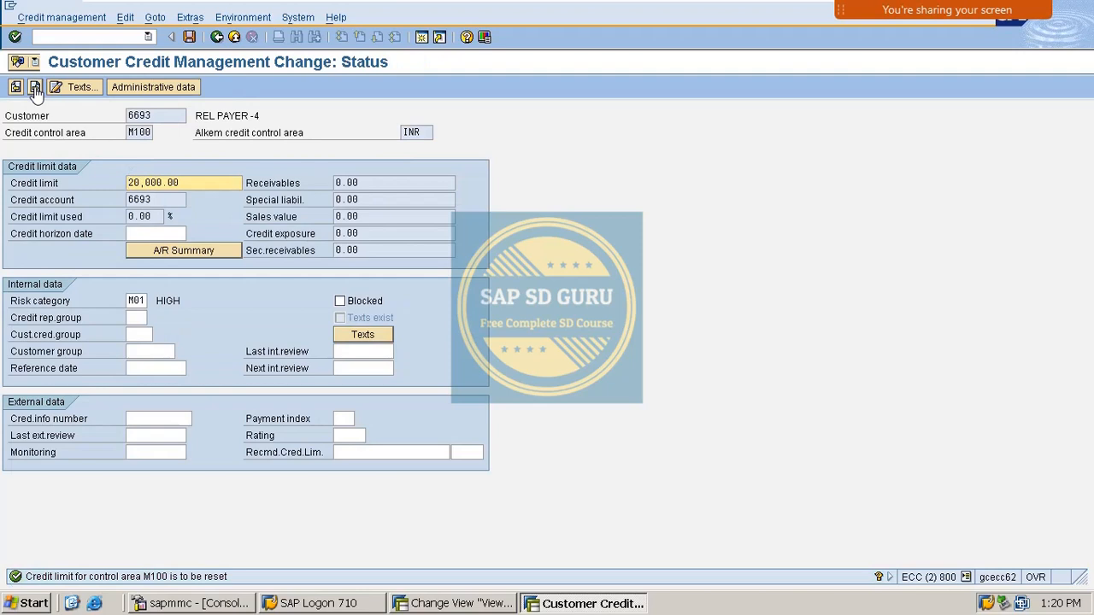
{"action": "left_click", "coordinate": [124, 18]}
{"action": "left_click", "coordinate": [143, 34]}
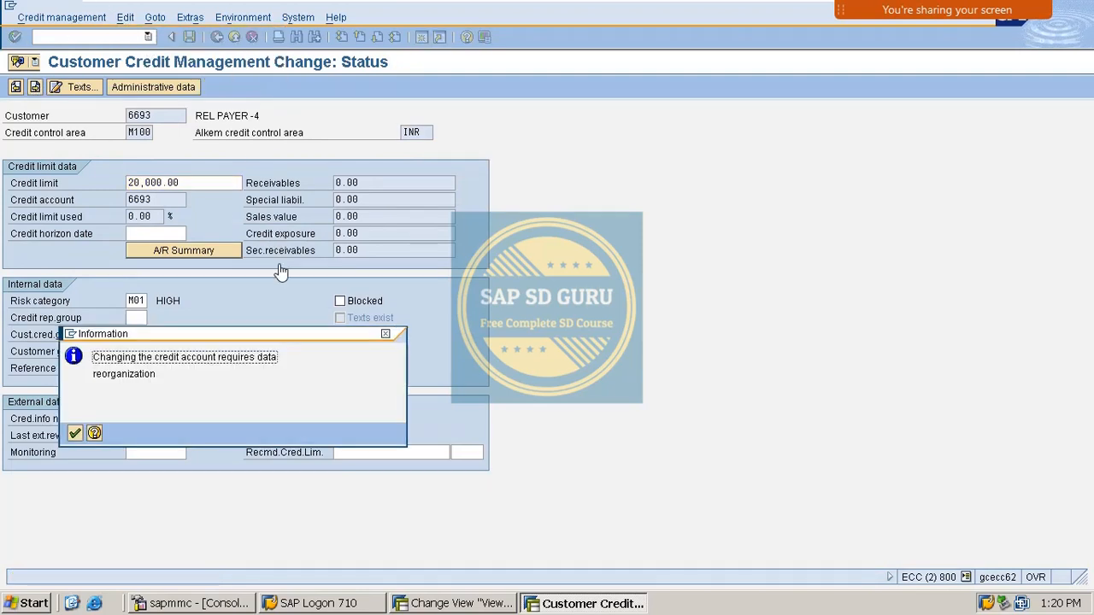
{"action": "left_click", "coordinate": [76, 433]}
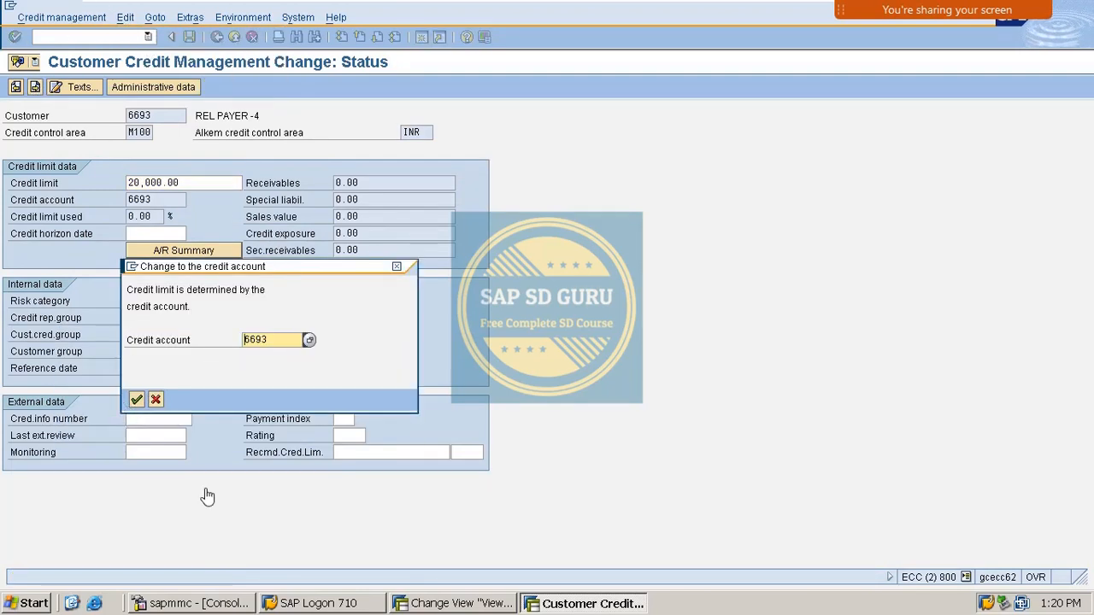
{"action": "left_click", "coordinate": [279, 345]}
{"action": "key", "text": "BackSpace"}
{"action": "key", "text": "BackSpace"}
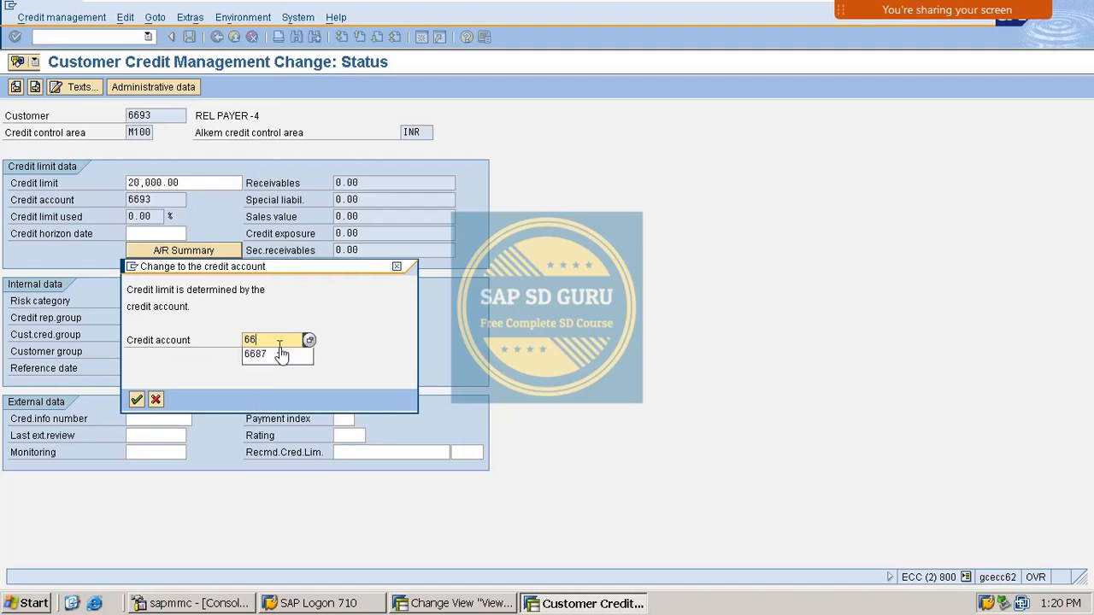
{"action": "left_click", "coordinate": [282, 355]}
{"action": "key", "text": "Return"}
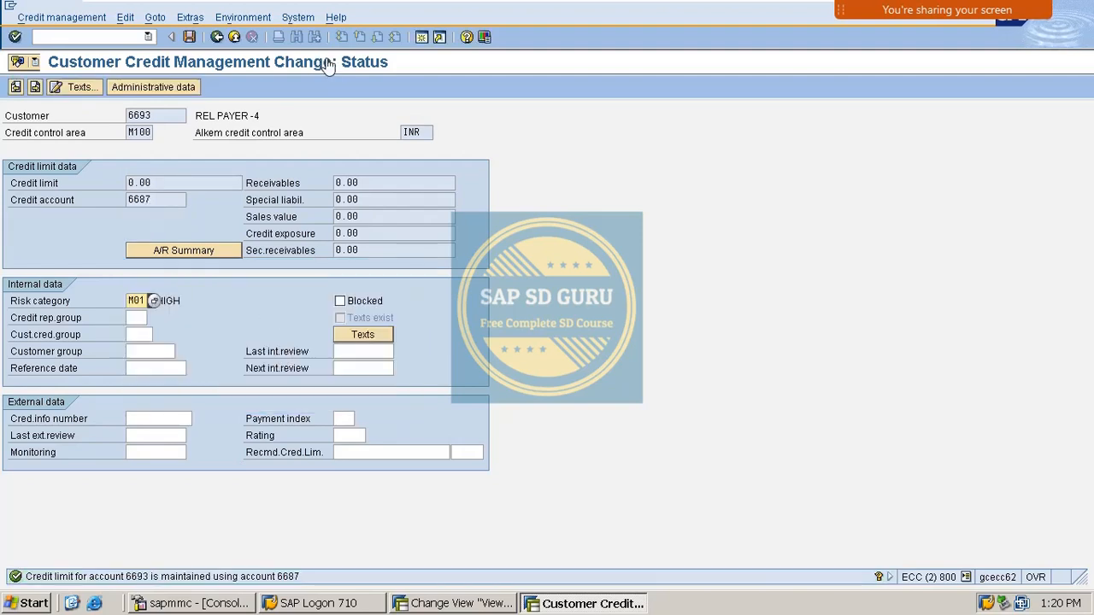
{"action": "key", "text": "ctrl+s"}
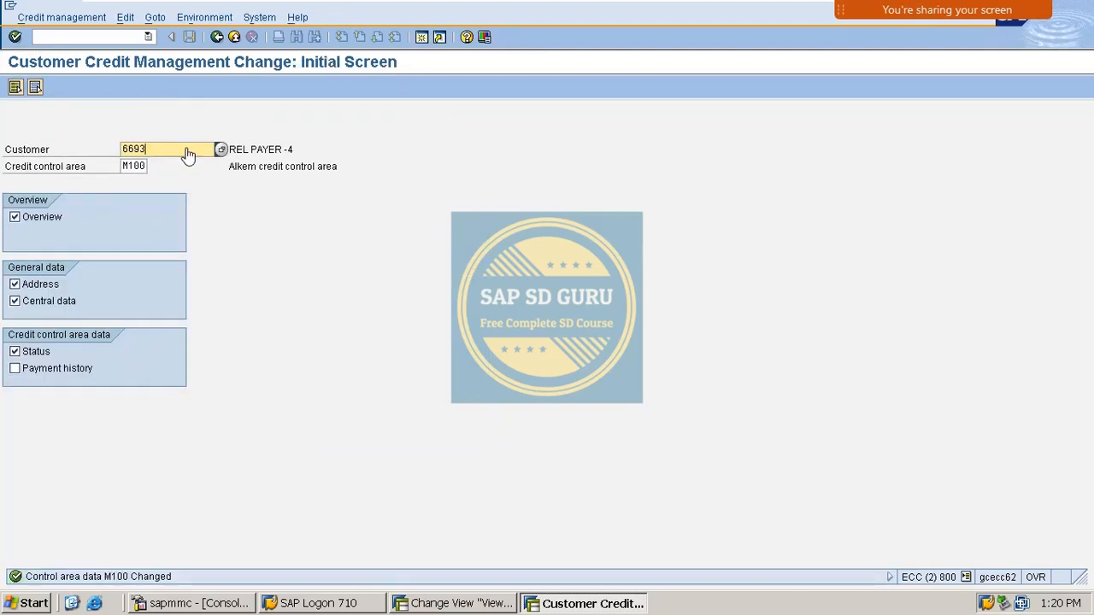
Step: Try the next customer number in sequence, clear it, and leave customer credit management
{"action": "key", "text": "BackSpace"}
{"action": "type", "text": "4"}
{"action": "key", "text": "Return"}
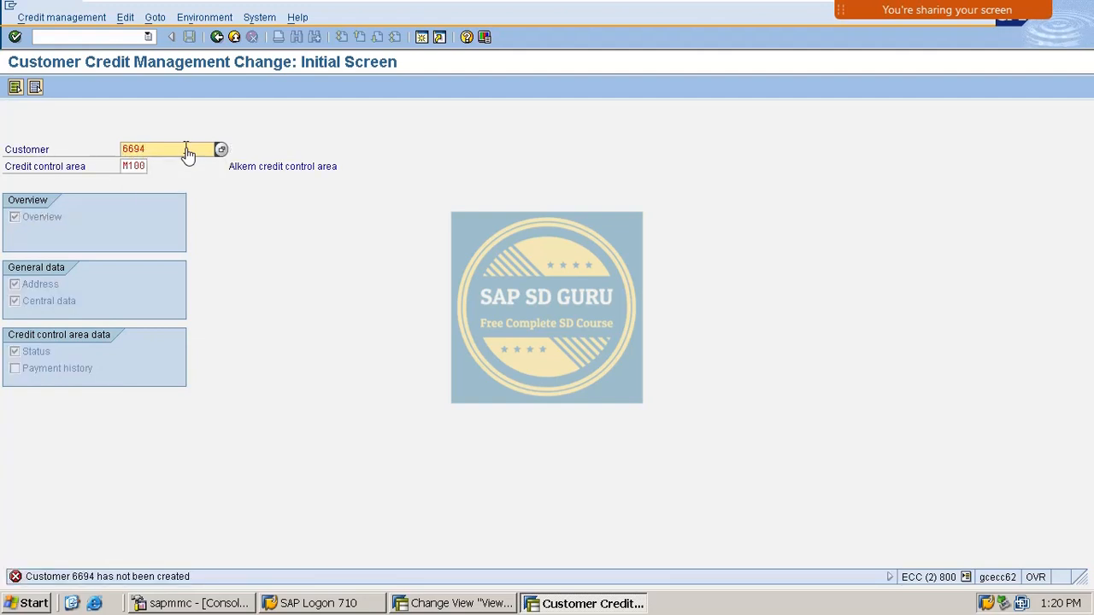
{"action": "key", "text": "BackSpace"}
{"action": "key", "text": "BackSpace"}
{"action": "key", "text": "BackSpace"}
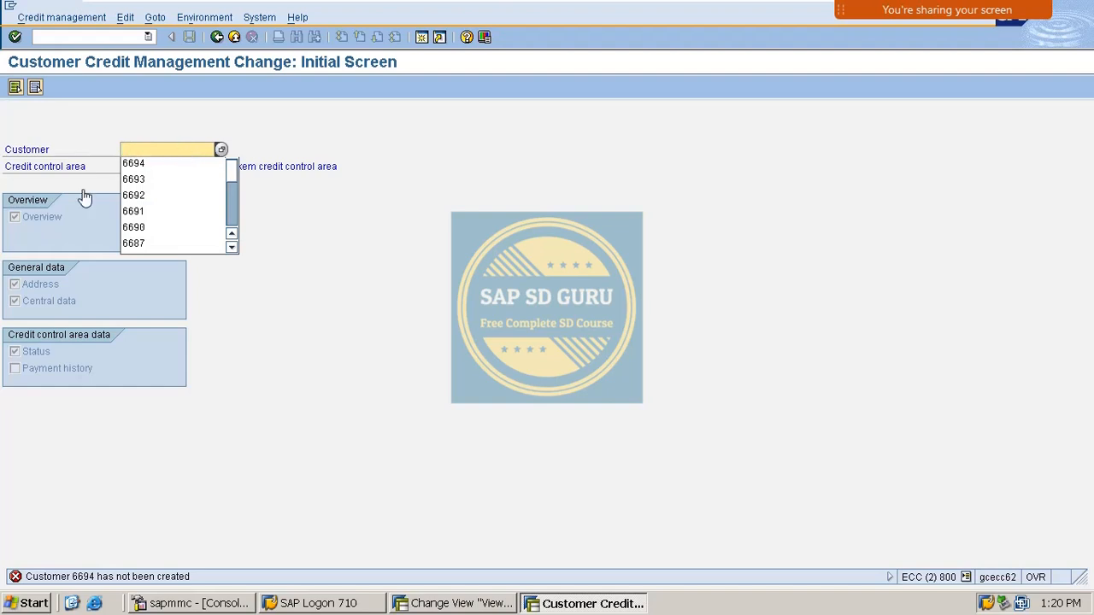
{"action": "left_click", "coordinate": [218, 38]}
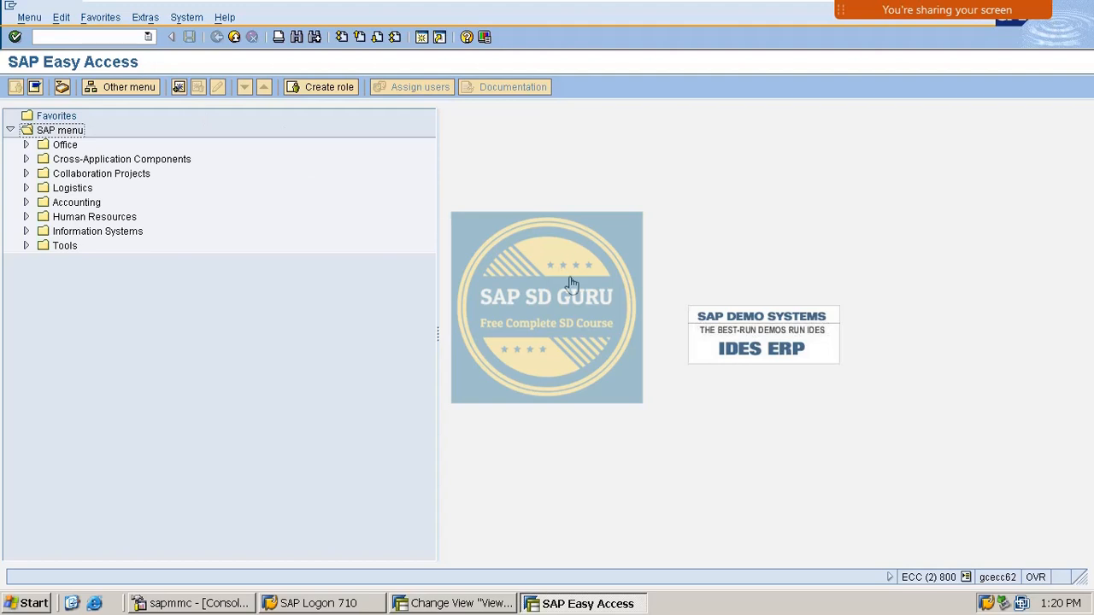
Step: Run transaction spro and open the SAP Reference IMG
{"action": "left_click", "coordinate": [522, 480]}
{"action": "left_click", "coordinate": [104, 38]}
{"action": "type", "text": "spro"}
{"action": "key", "text": "Return"}
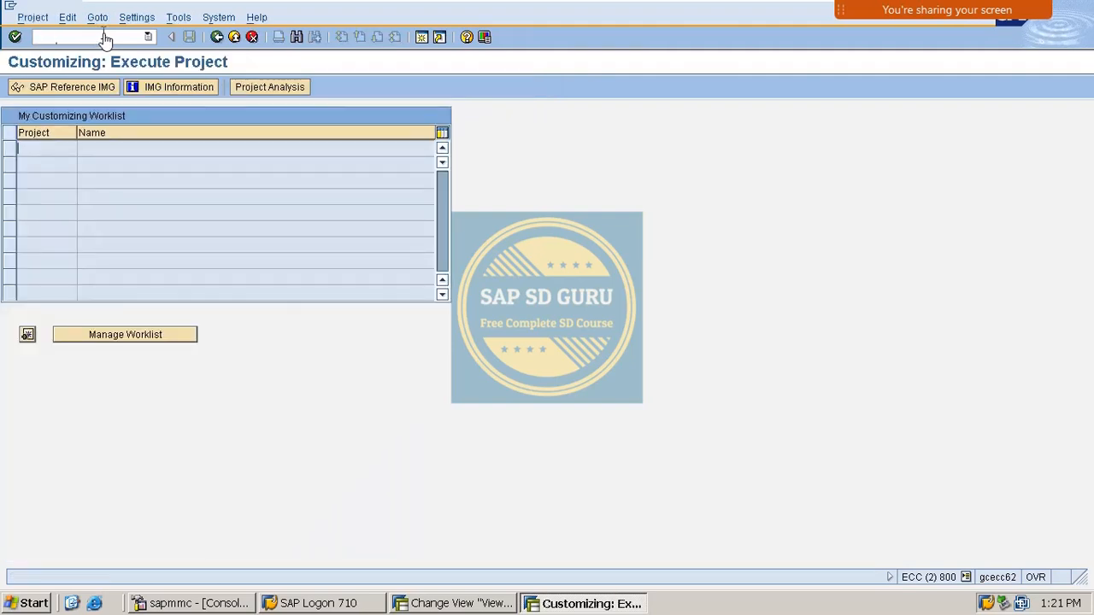
{"action": "left_click", "coordinate": [86, 88]}
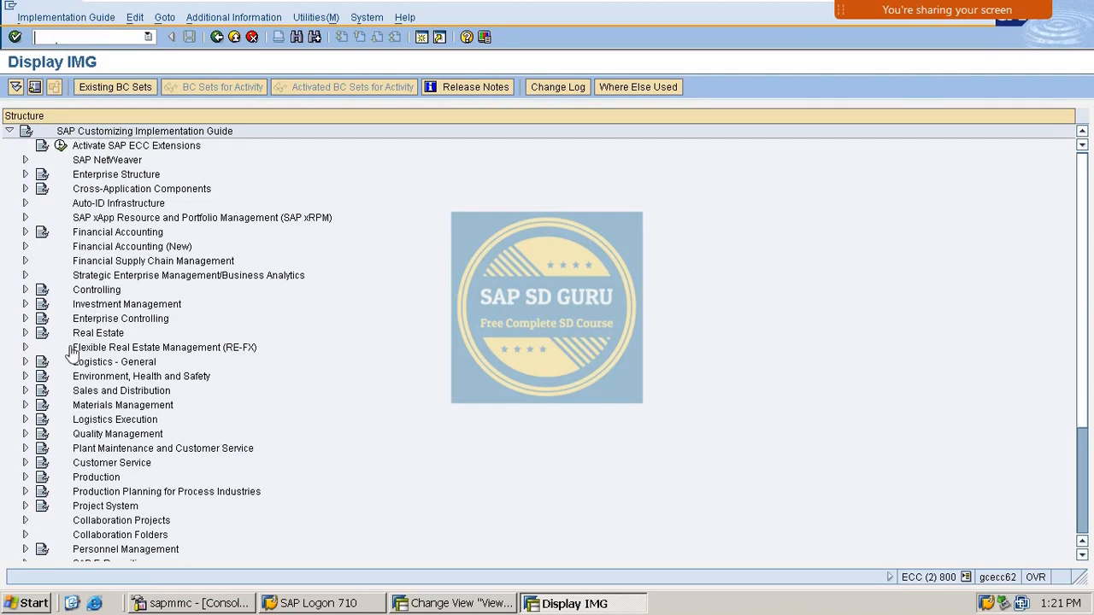
Step: Open Define Automatic Credit Control under Sales and Distribution, Basic Functions, Credit Management/Risk Management, Credit Management
{"action": "left_click", "coordinate": [25, 390]}
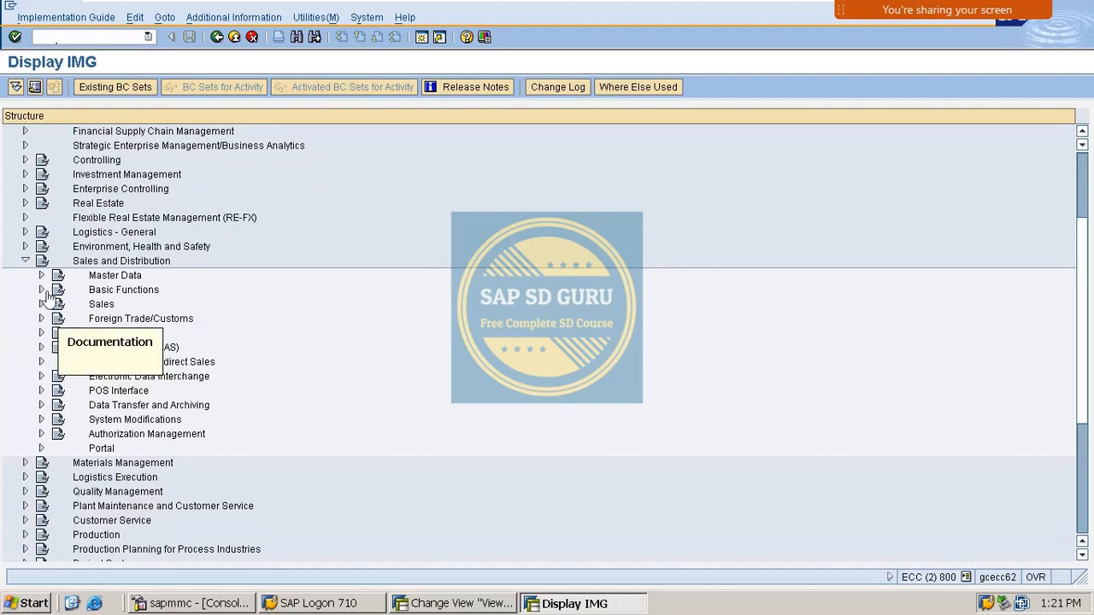
{"action": "left_click", "coordinate": [41, 289]}
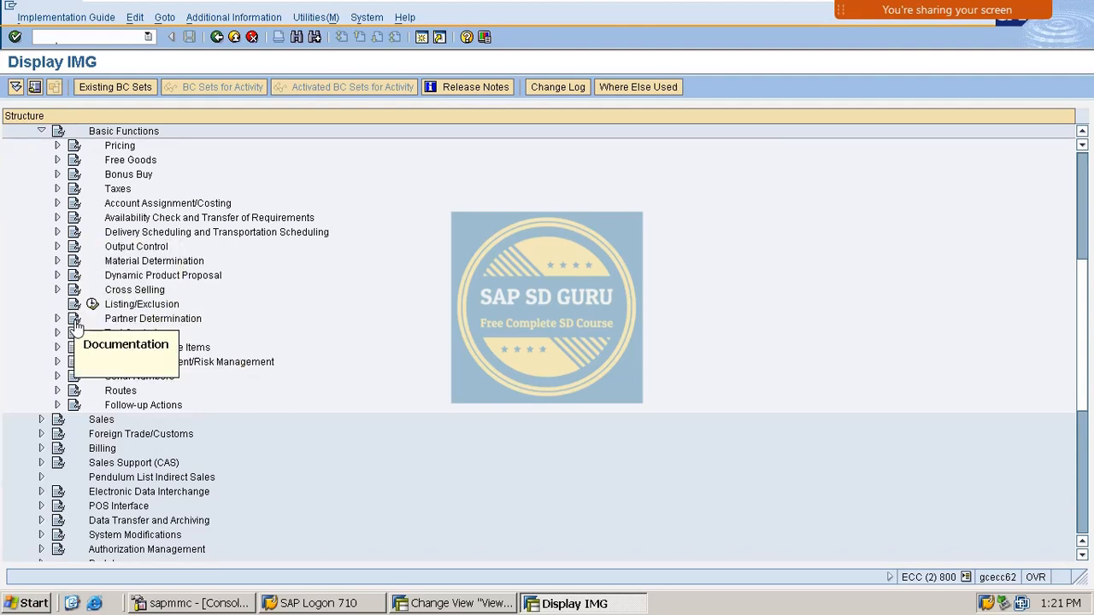
{"action": "left_click", "coordinate": [58, 362]}
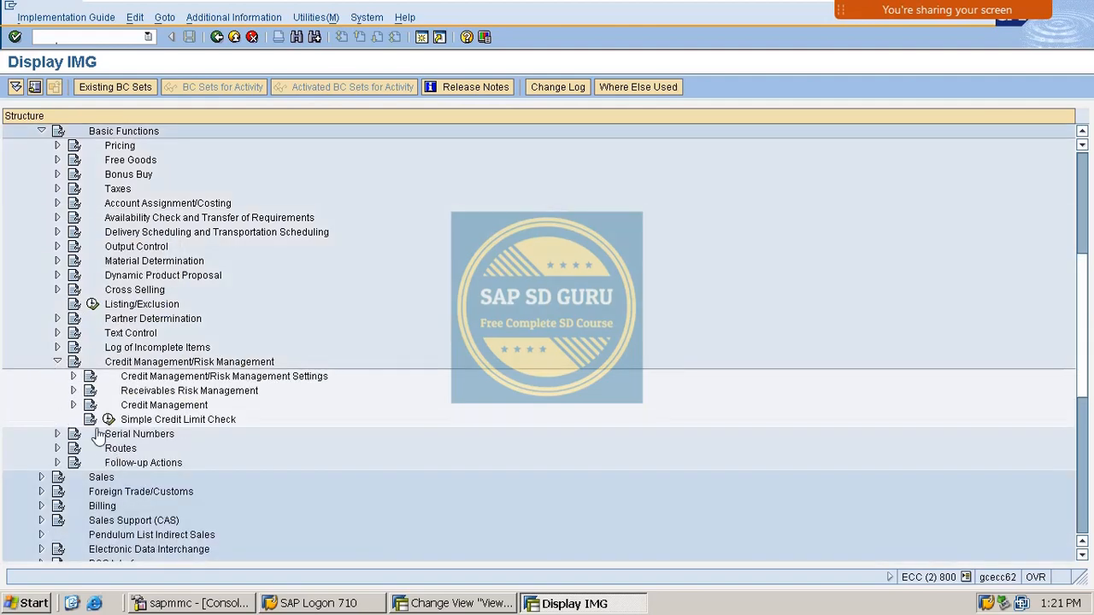
{"action": "left_click", "coordinate": [73, 405]}
{"action": "scroll", "coordinate": [139, 342], "scroll_direction": "down", "scroll_amount": 2}
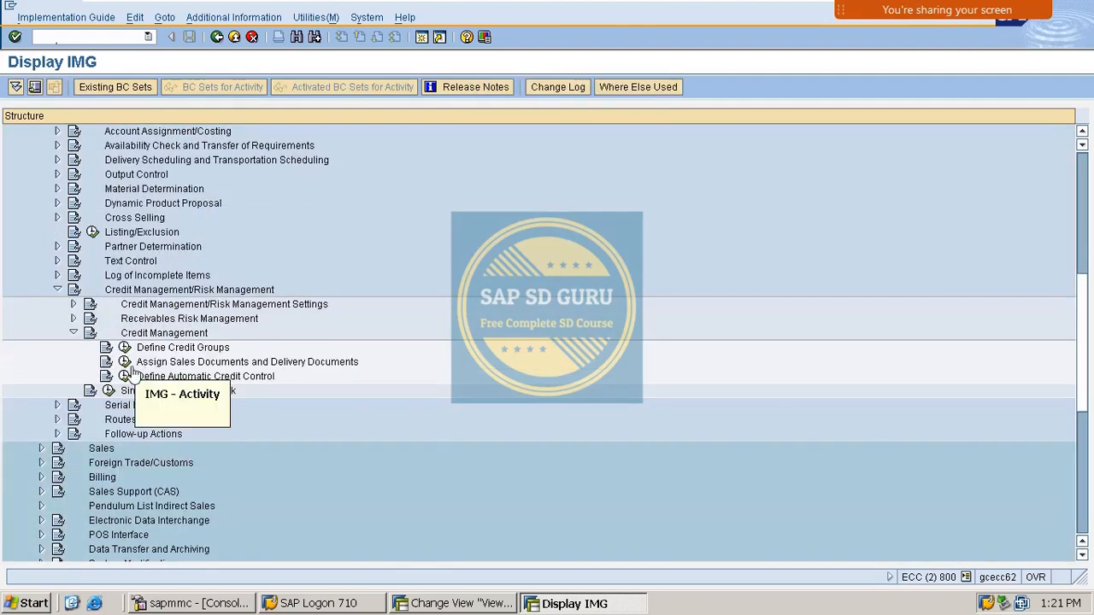
{"action": "left_click", "coordinate": [124, 376]}
{"action": "left_click", "coordinate": [139, 377]}
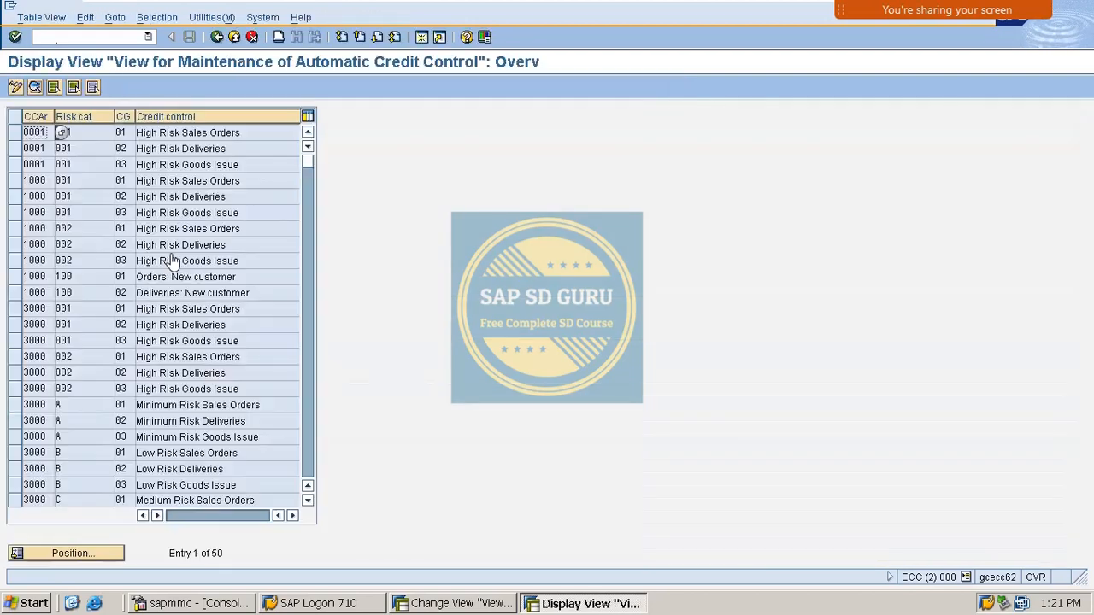
Step: End this session with /i and switch to the other session showing the automatic credit control detail for M100, M01, M1
{"action": "left_click", "coordinate": [80, 41]}
{"action": "type", "text": "/"}
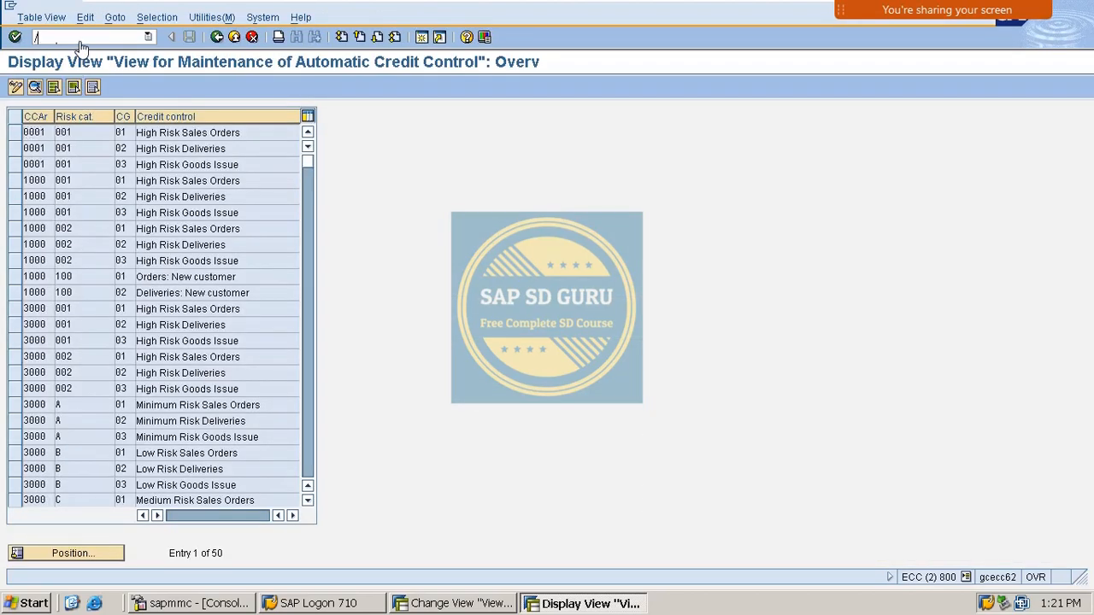
{"action": "type", "text": "i"}
{"action": "key", "text": "Return"}
{"action": "left_click", "coordinate": [484, 607]}
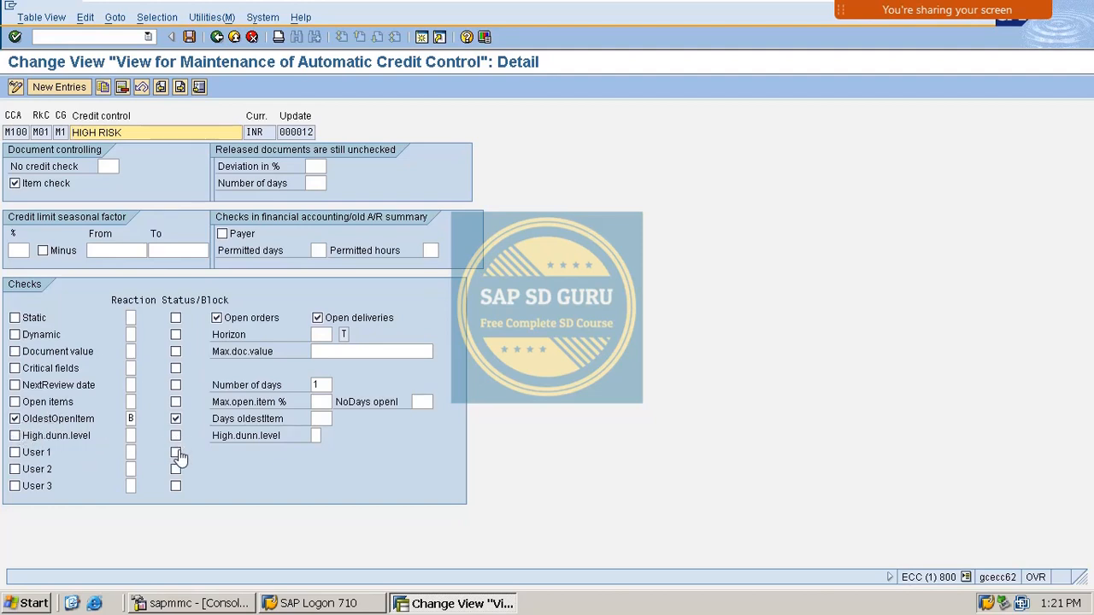
Step: Enable the Payer check for the HIGH RISK automatic credit control and save it under customizing request ECCK900002
{"action": "left_click", "coordinate": [223, 234]}
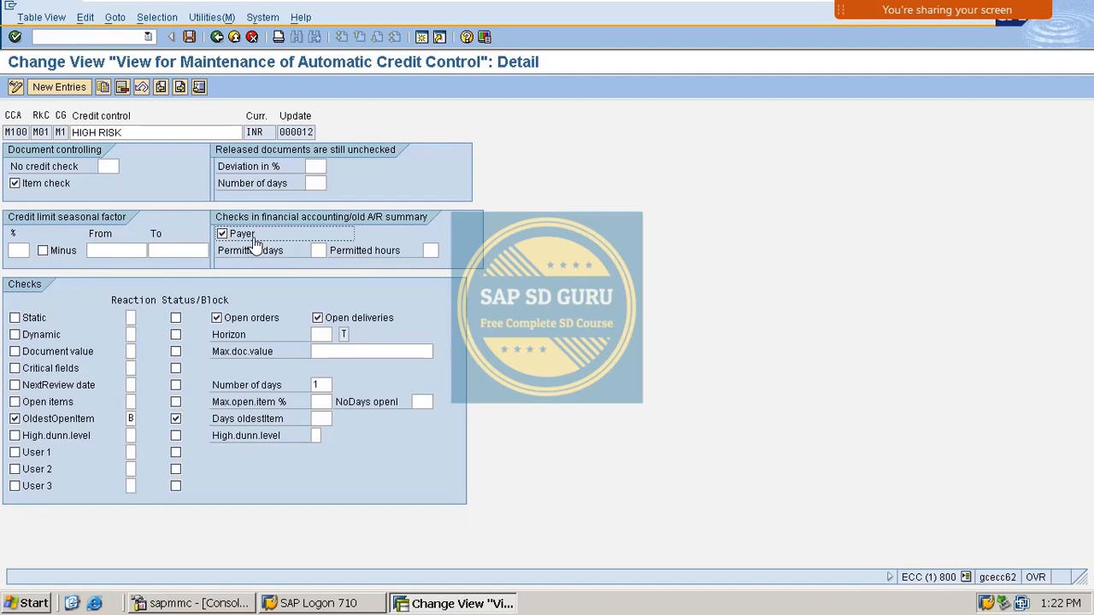
{"action": "left_click", "coordinate": [189, 38]}
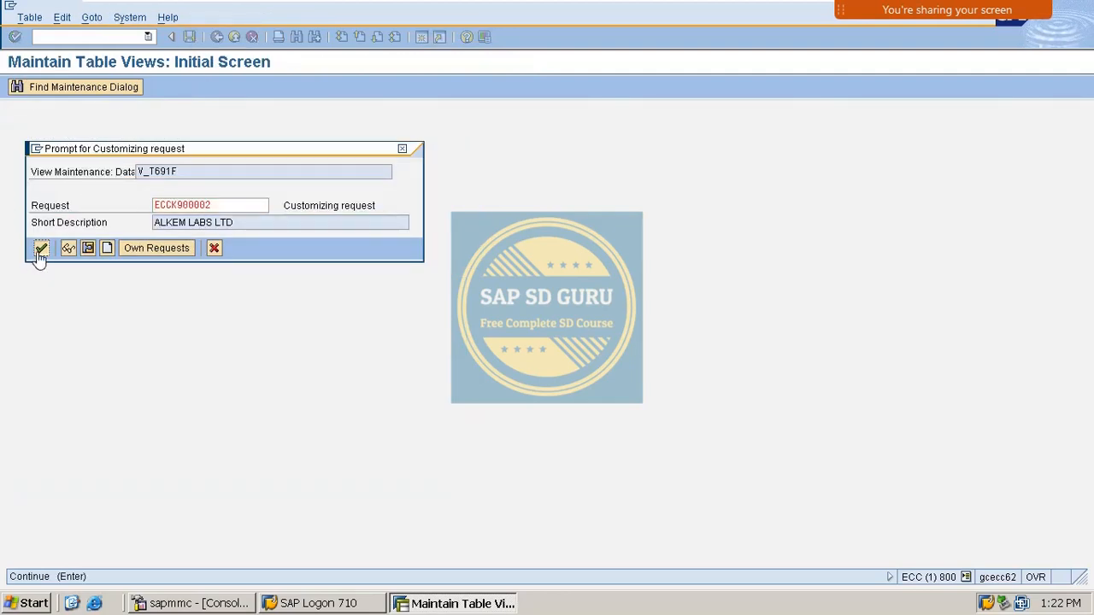
{"action": "left_click", "coordinate": [39, 250]}
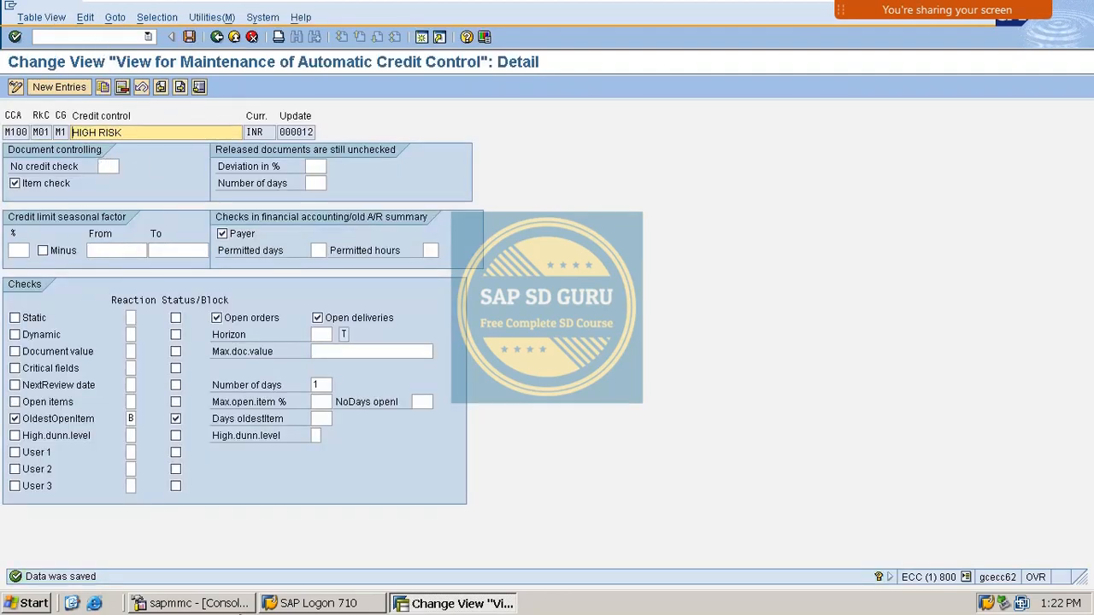
Step: Run transaction /nva01 and start a sales order of type OR in sales area M100/M1/M1
{"action": "left_click", "coordinate": [73, 37]}
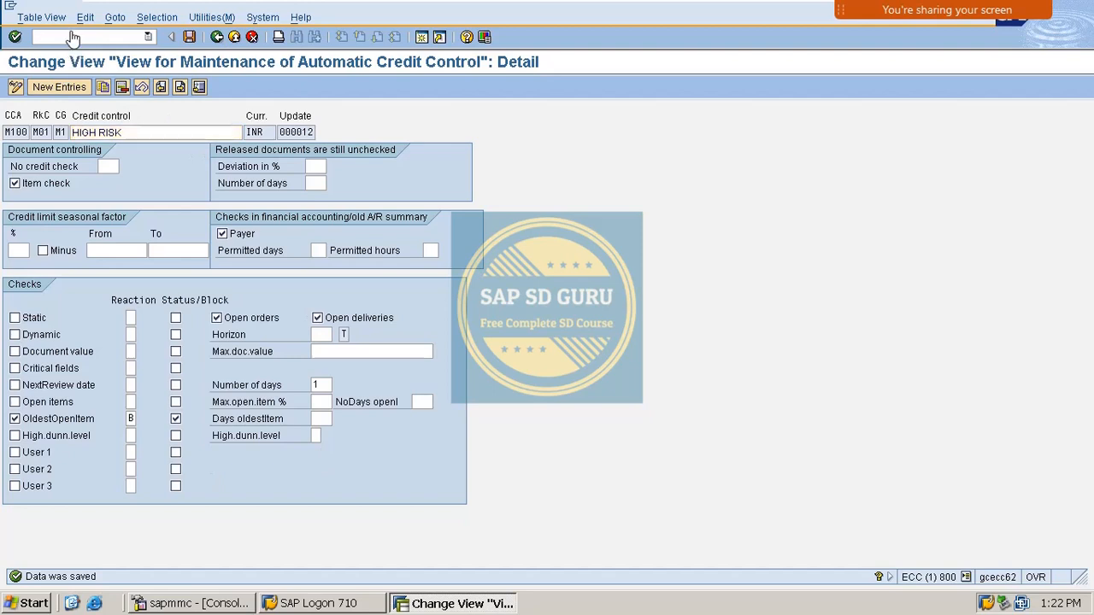
{"action": "type", "text": "/nva01"}
{"action": "key", "text": "Return"}
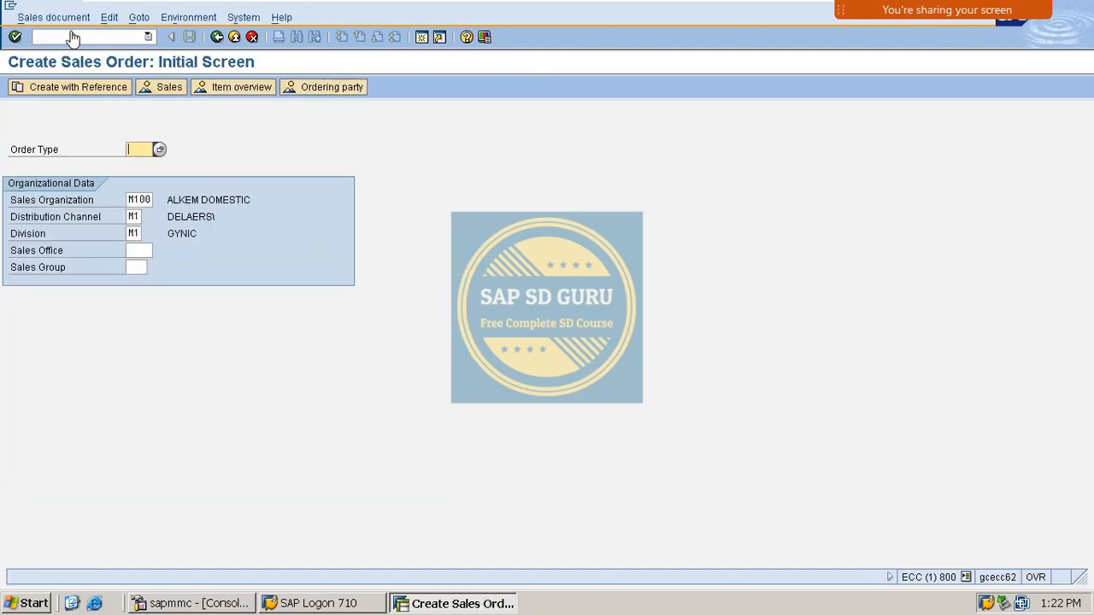
{"action": "type", "text": "or"}
{"action": "key", "text": "Return"}
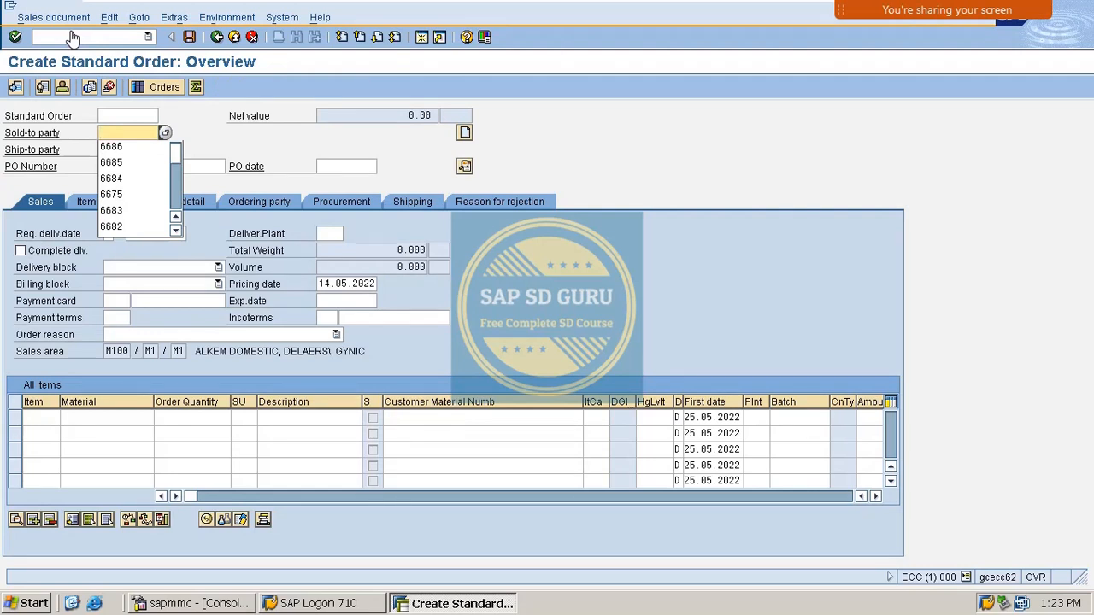
Step: Enter REL's customer number as the sold-to party and select REL PAYER -1 as the payer
{"action": "key", "text": "Down"}
{"action": "key", "text": "Return"}
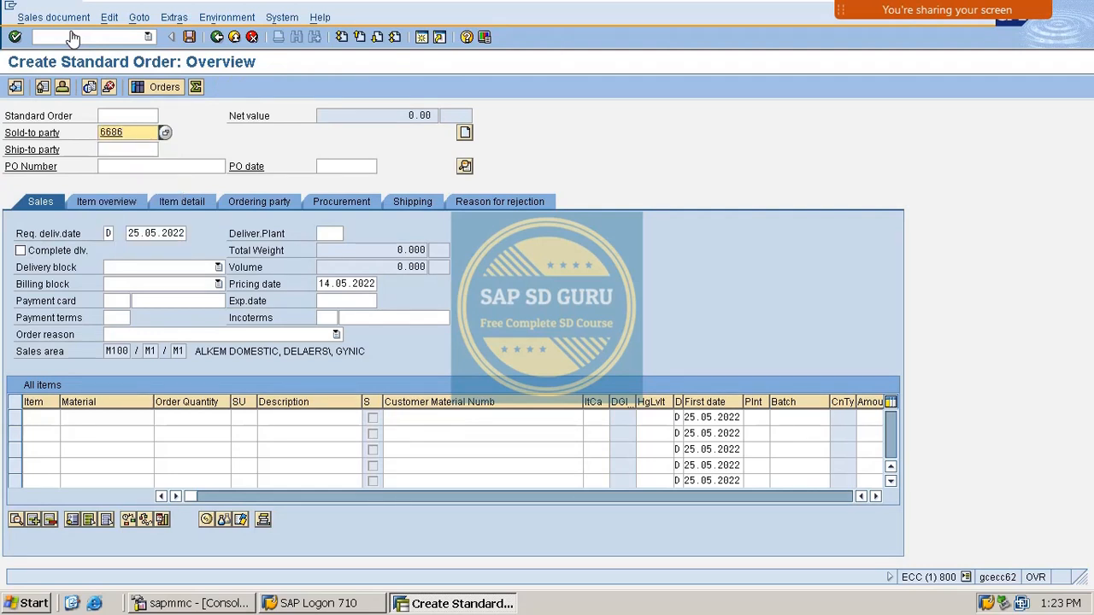
{"action": "key", "text": "BackSpace"}
{"action": "type", "text": "7"}
{"action": "key", "text": "Return"}
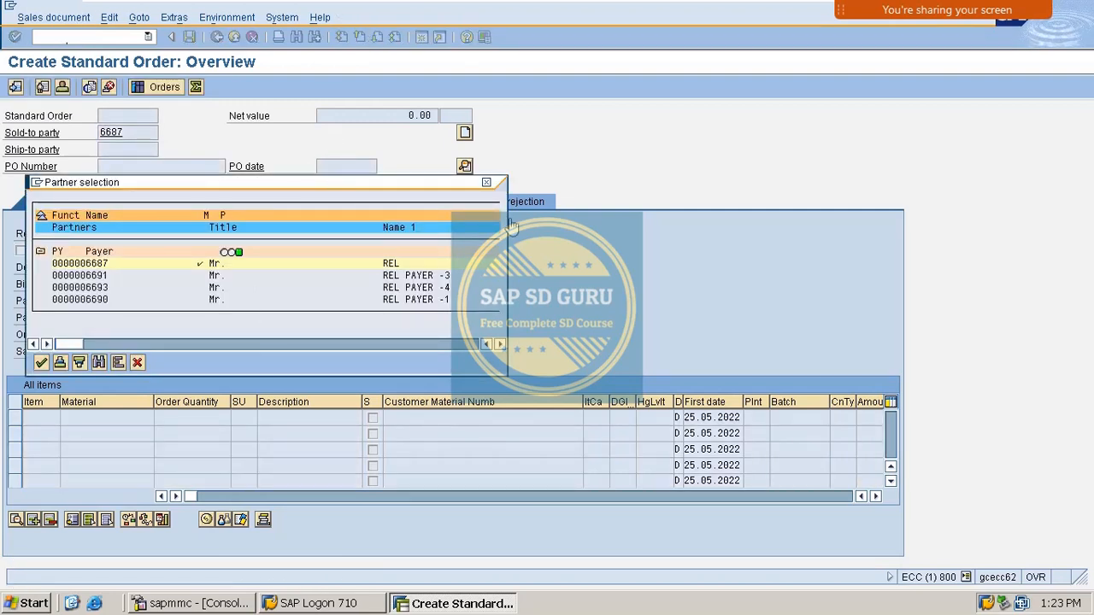
{"action": "left_click_drag", "start_coordinate": [401, 188], "coordinate": [714, 145]}
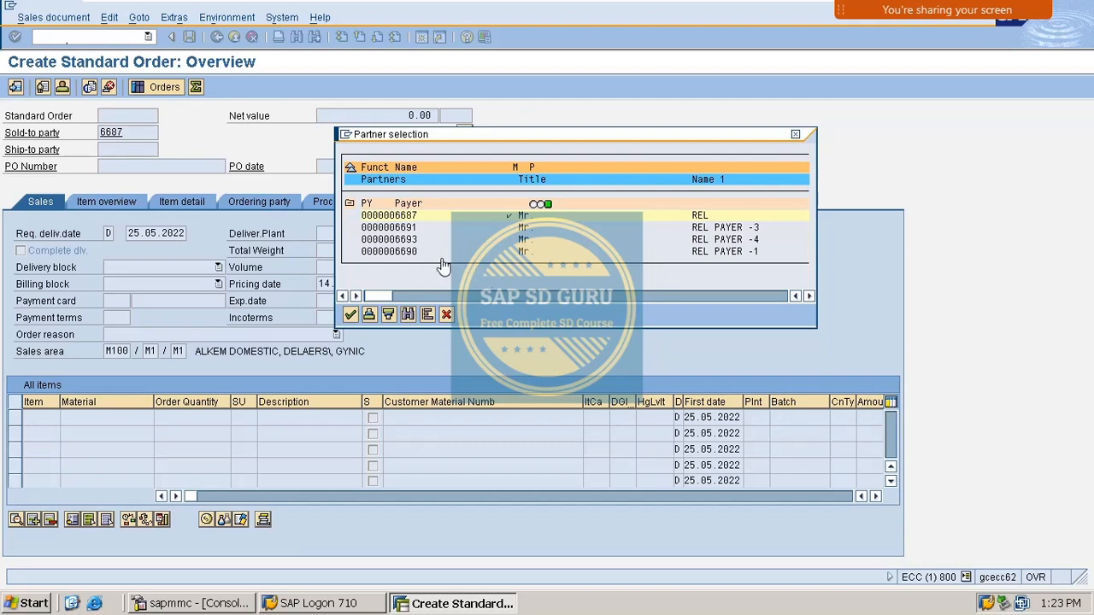
{"action": "double_click", "coordinate": [411, 254]}
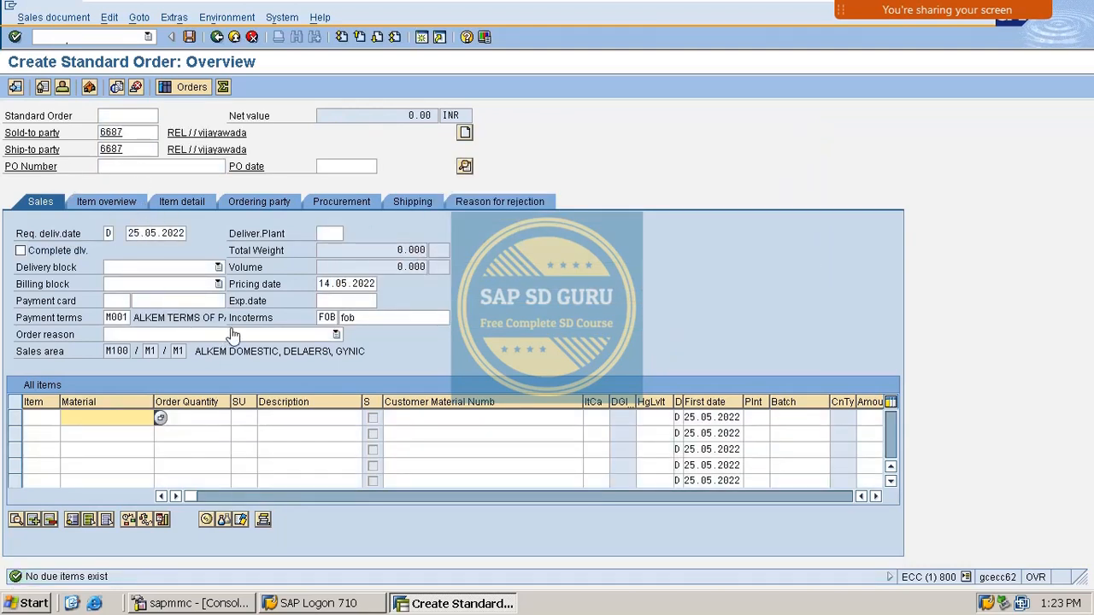
{"action": "left_click", "coordinate": [173, 171]}
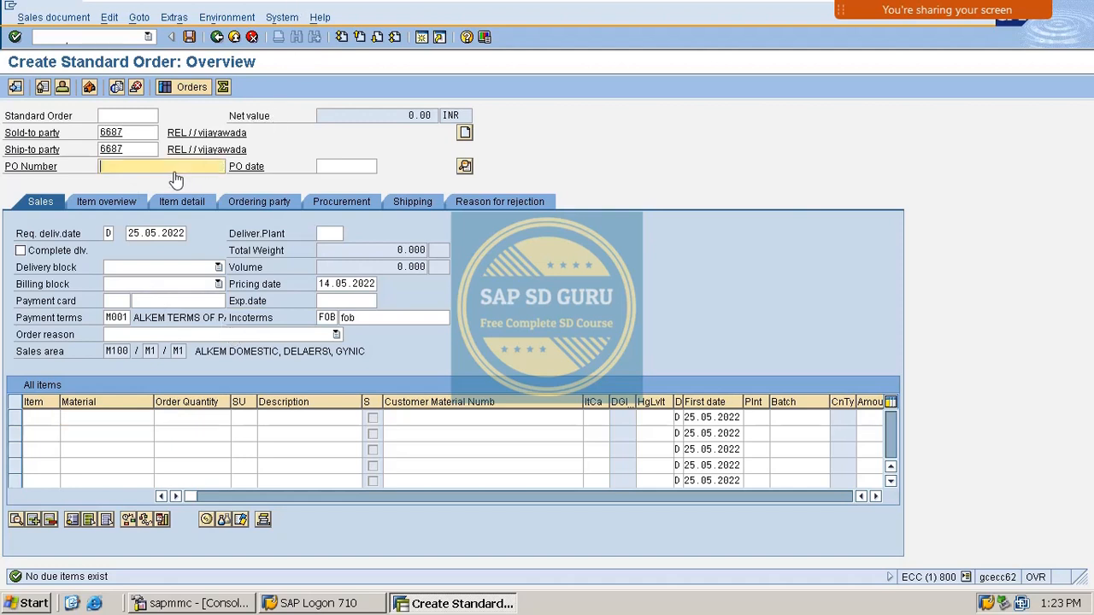
{"action": "left_click", "coordinate": [173, 170]}
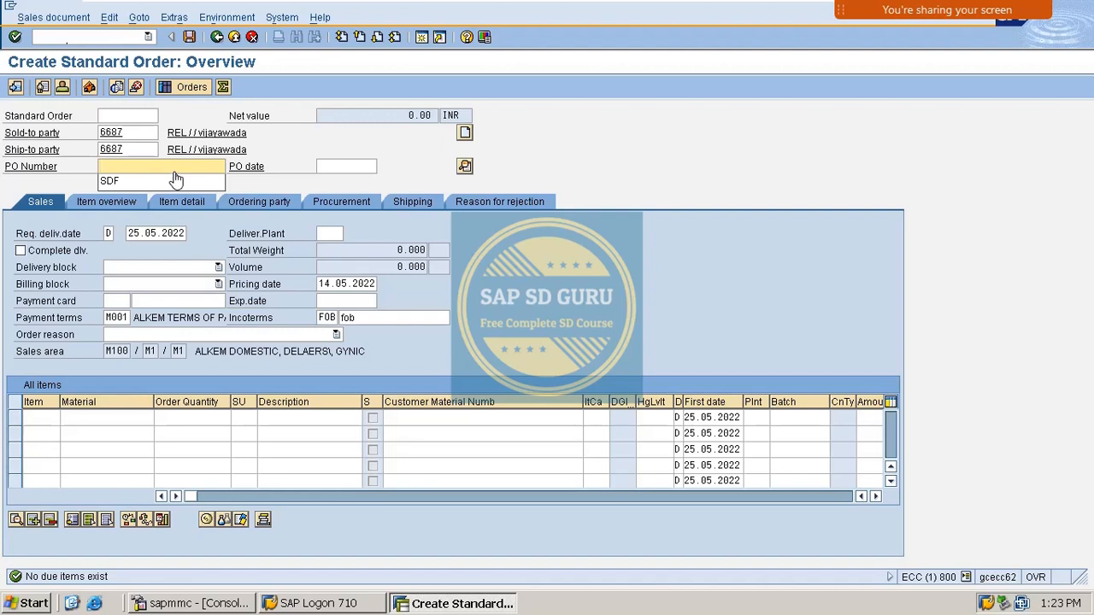
{"action": "left_click", "coordinate": [605, 170]}
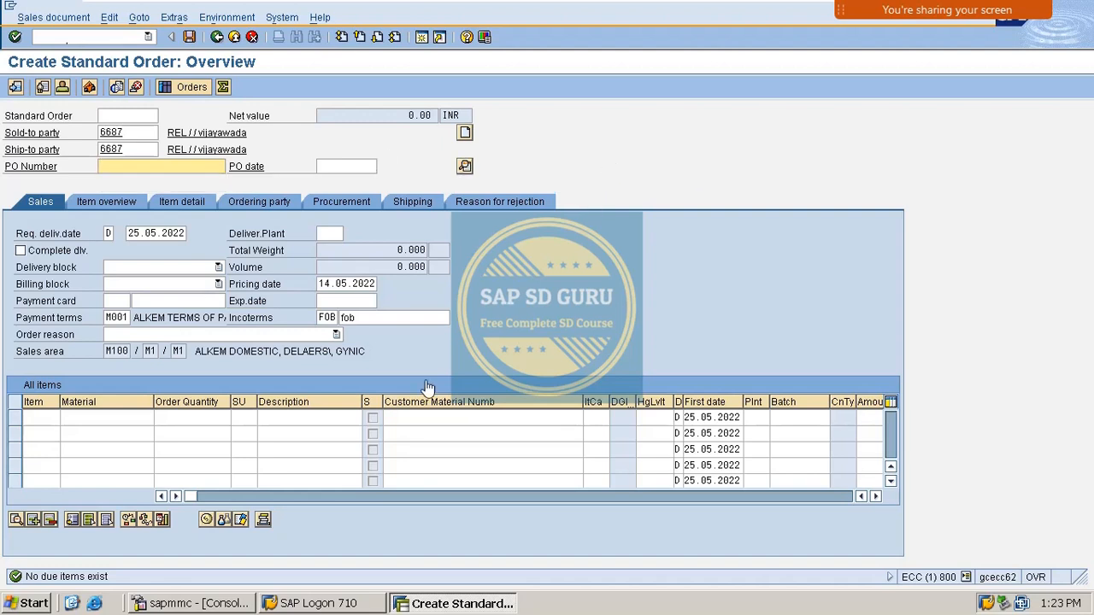
Step: Enter material vaxine-150 with an order quantity of 20 as the order's first item
{"action": "left_click", "coordinate": [103, 417]}
{"action": "left_click", "coordinate": [124, 418]}
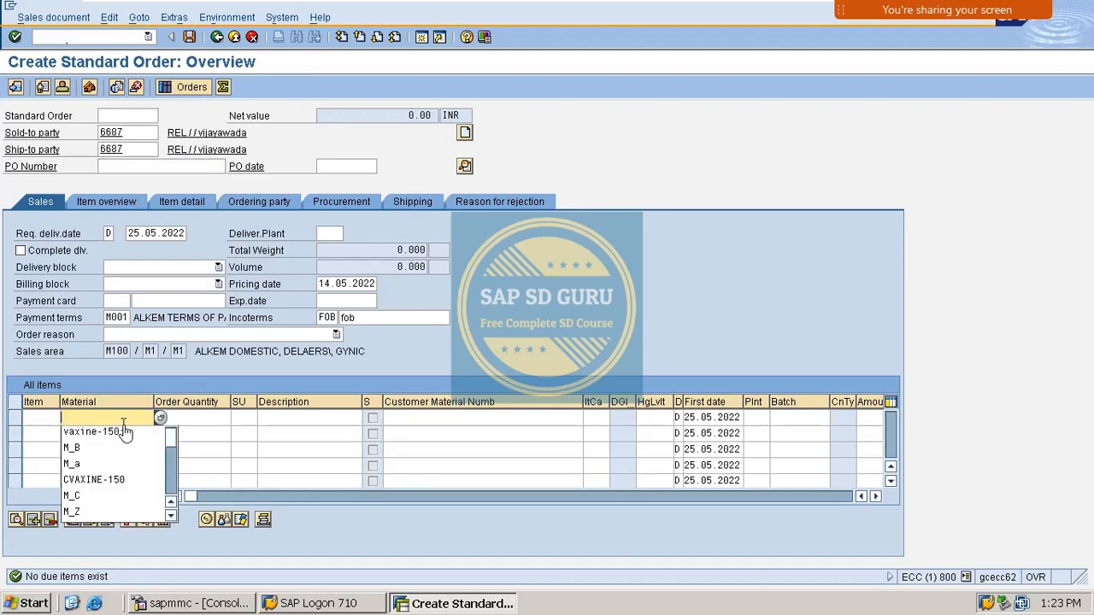
{"action": "left_click", "coordinate": [123, 432]}
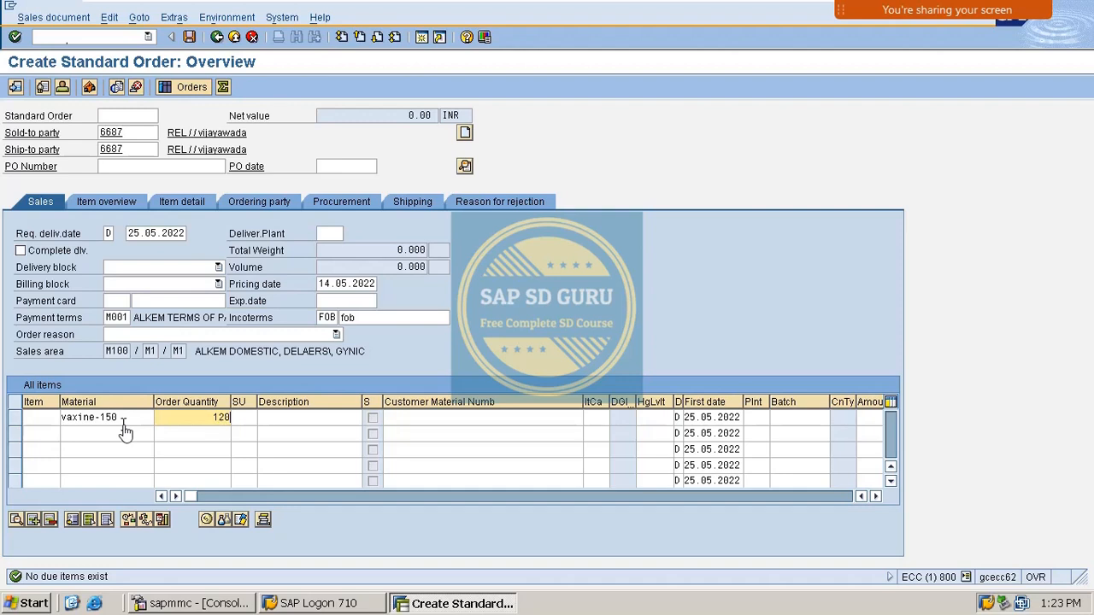
{"action": "key", "text": "BackSpace"}
{"action": "key", "text": "BackSpace"}
{"action": "type", "text": "20"}
{"action": "key", "text": "Return"}
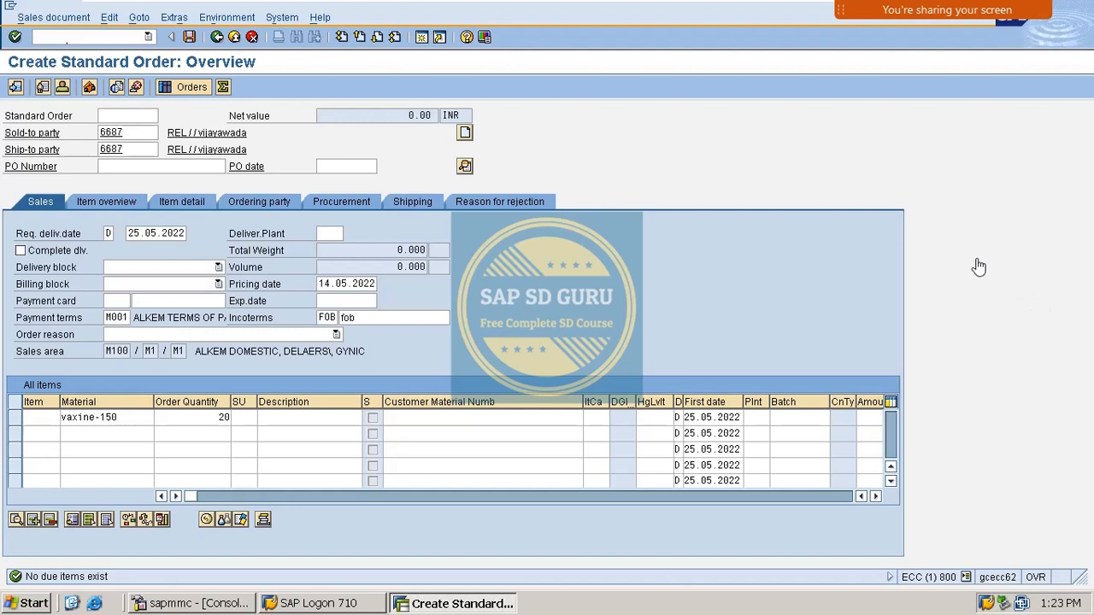
Step: Confirm the vaxine-150 item and review its pricing conditions in the item data
{"action": "key", "text": "Return"}
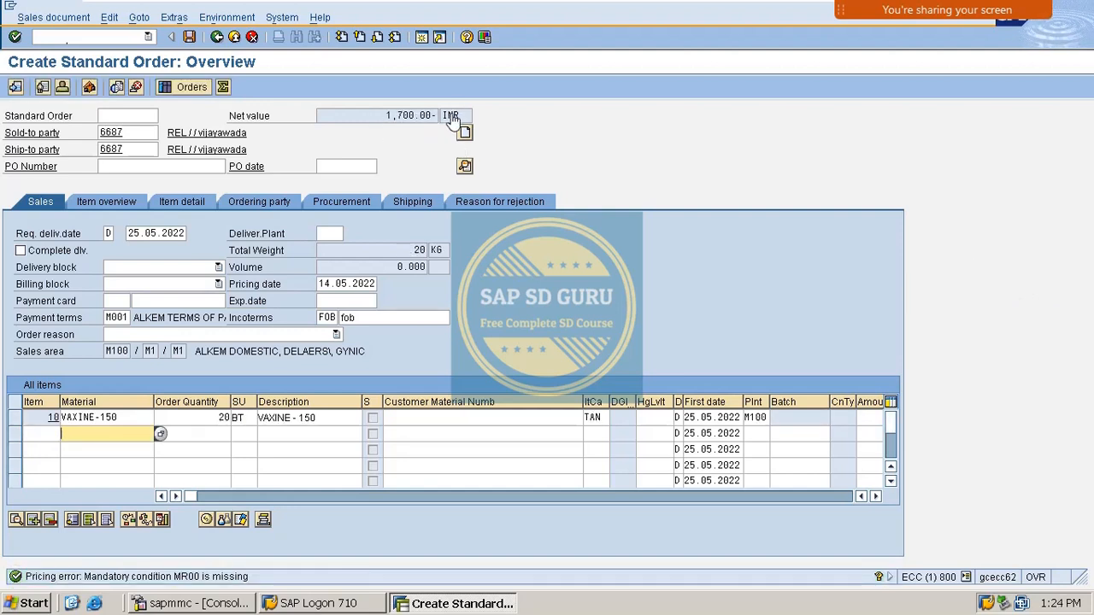
{"action": "double_click", "coordinate": [122, 417]}
{"action": "left_click", "coordinate": [324, 169]}
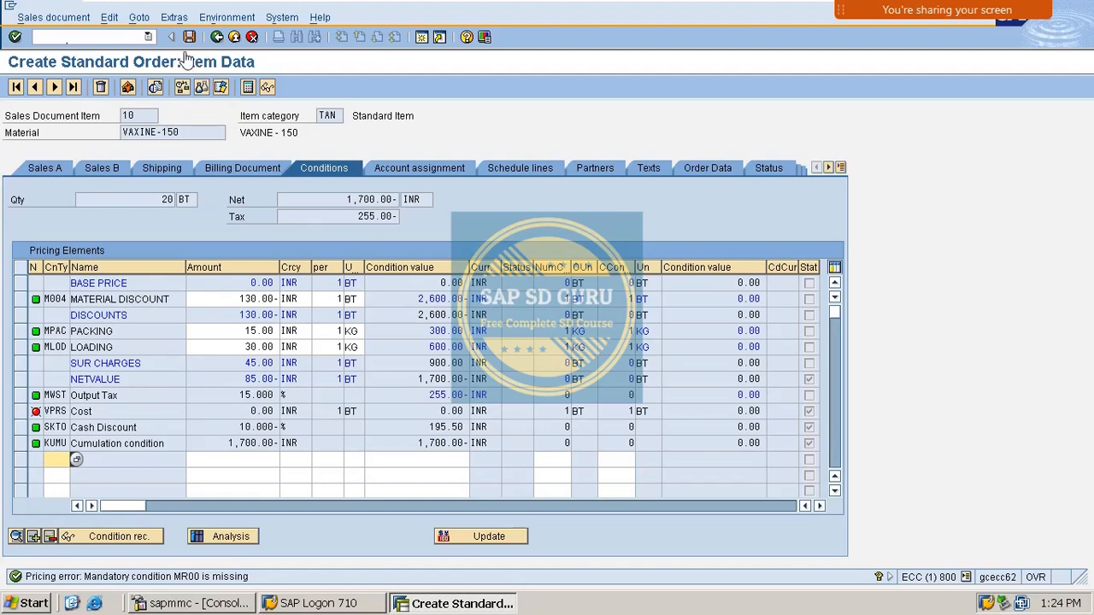
{"action": "left_click", "coordinate": [217, 39]}
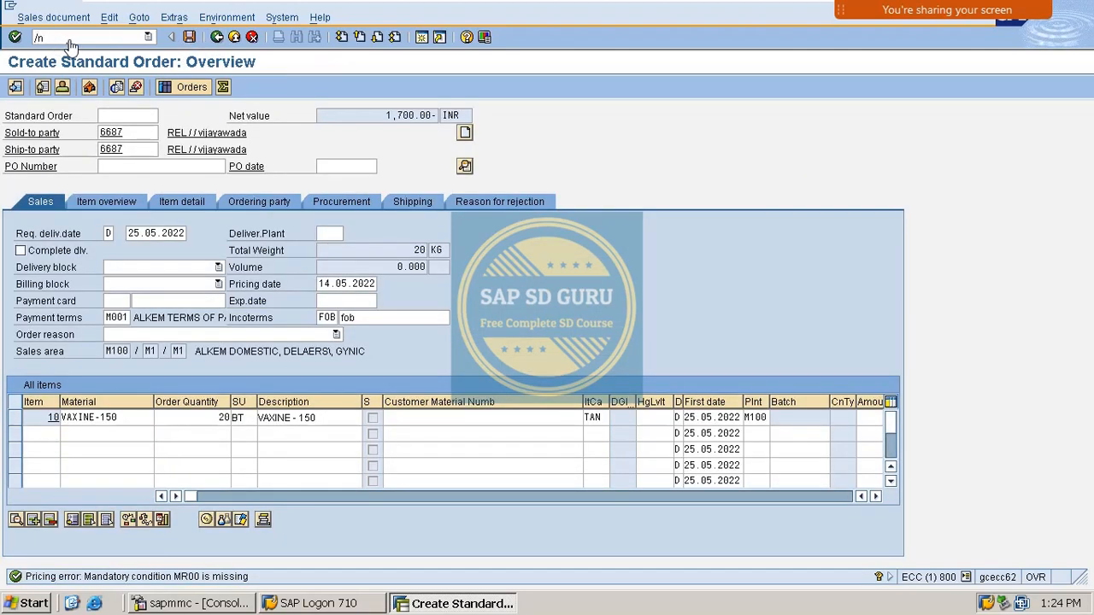
Step: Run transaction /nvk11 and start creating condition records for condition type MR00
{"action": "left_click", "coordinate": [70, 37]}
{"action": "type", "text": "/nvk11"}
{"action": "key", "text": "Return"}
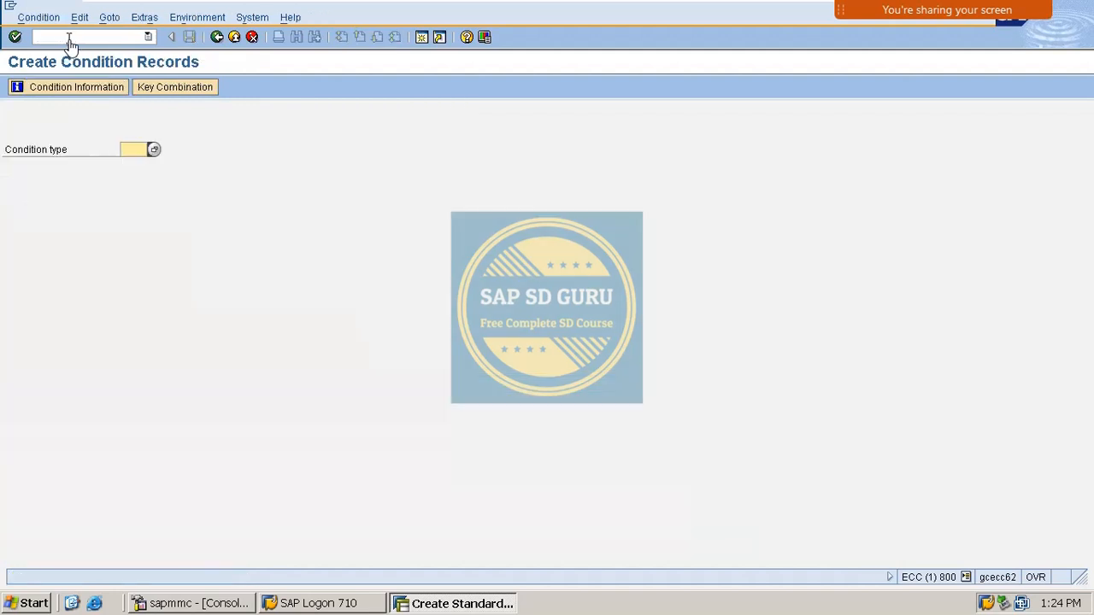
{"action": "type", "text": "mr00"}
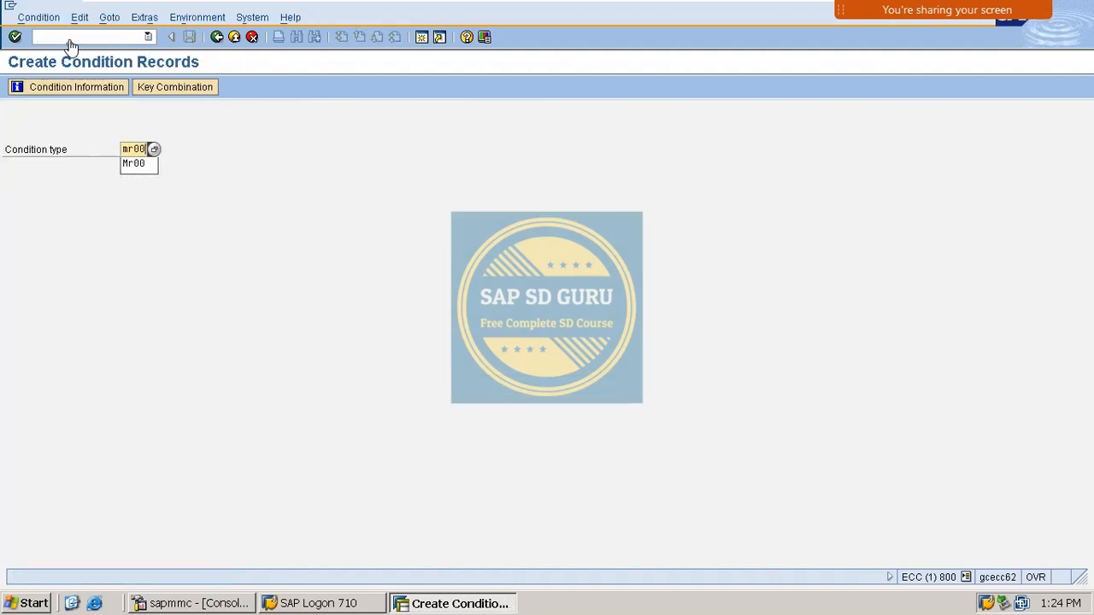
{"action": "key", "text": "Return"}
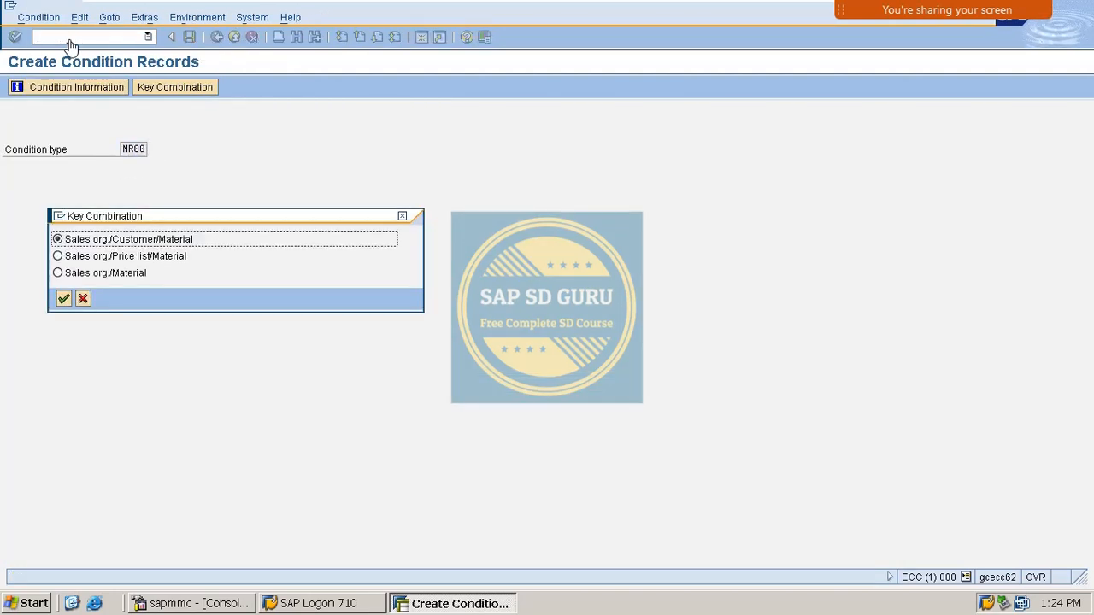
{"action": "key", "text": "Down"}
{"action": "key", "text": "Down"}
{"action": "key", "text": "Up"}
{"action": "key", "text": "Up"}
{"action": "key", "text": "Return"}
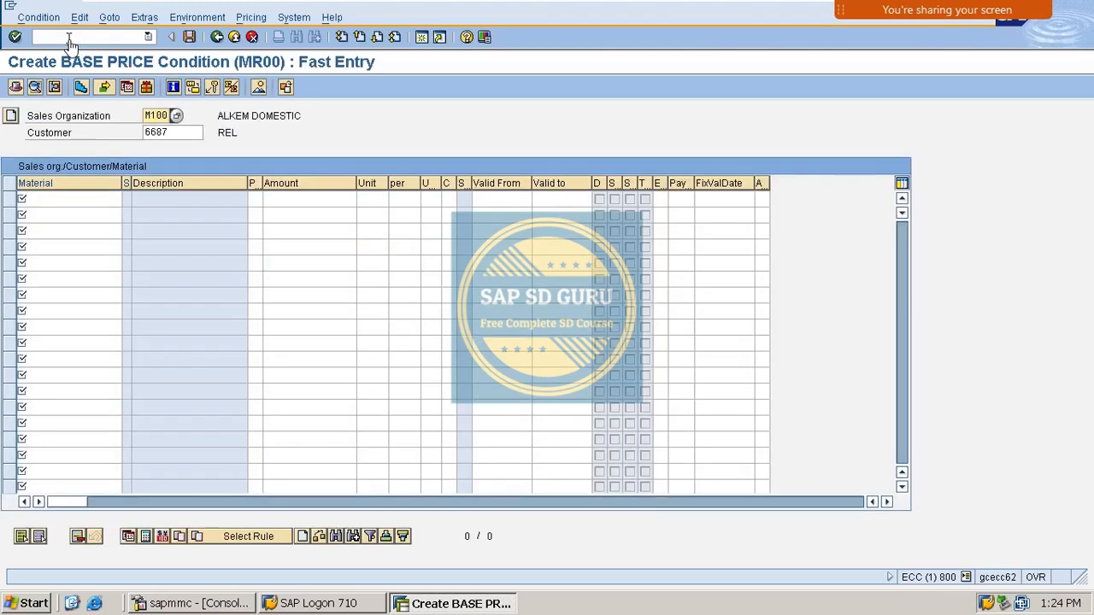
{"action": "left_click", "coordinate": [217, 36]}
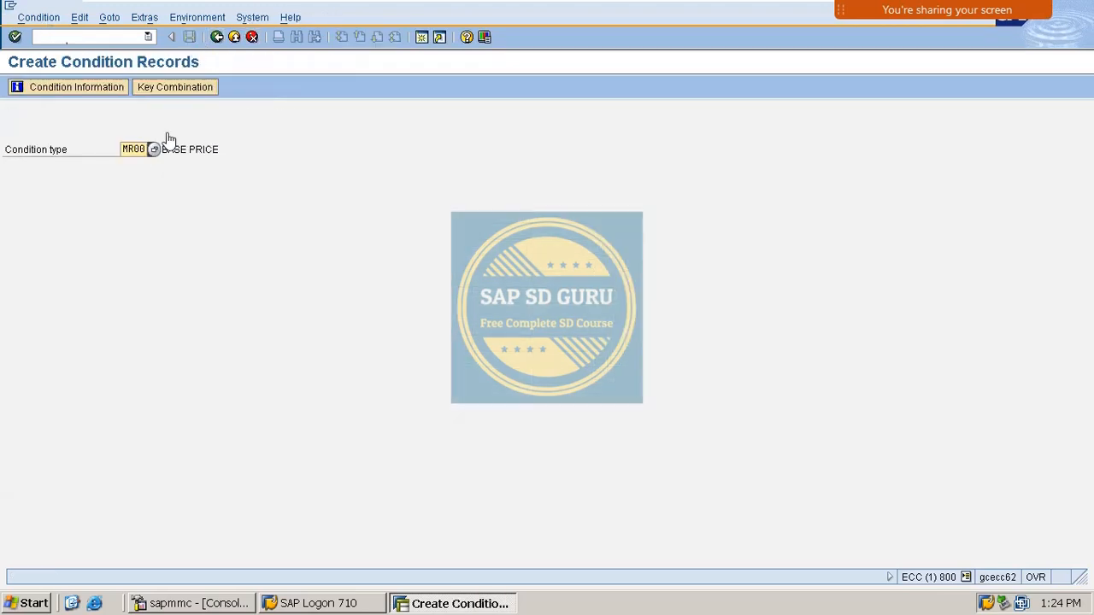
{"action": "key", "text": "Return"}
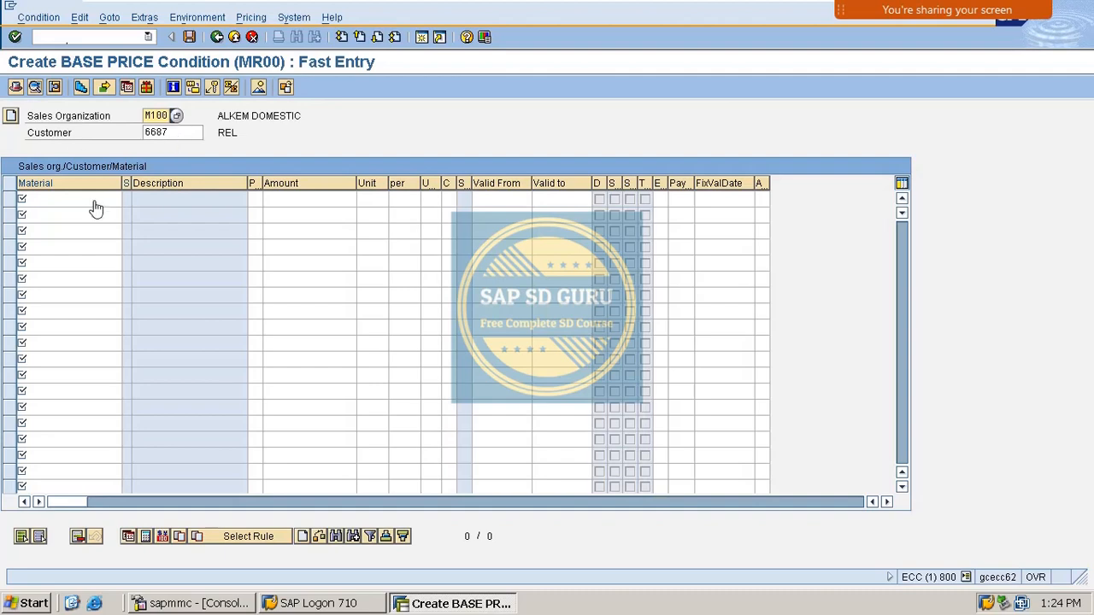
{"action": "left_click", "coordinate": [217, 37]}
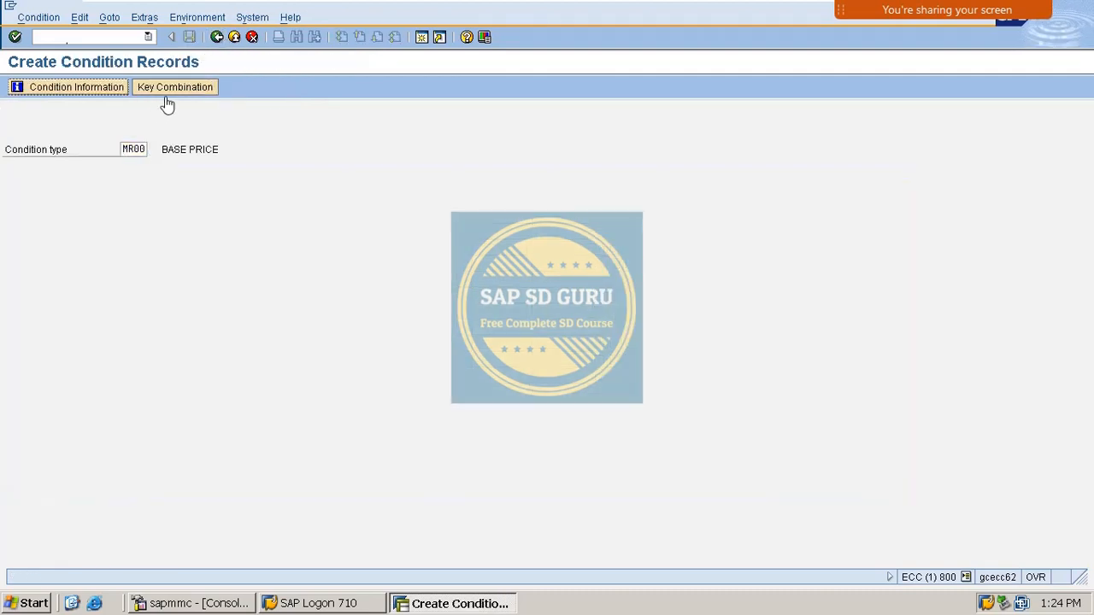
Step: Create and save an MR00 base price of 100 INR per BT for vaxine-150 using the Sales org./Material key combination
{"action": "key", "text": "Return"}
{"action": "left_click", "coordinate": [105, 273]}
{"action": "left_click", "coordinate": [63, 298]}
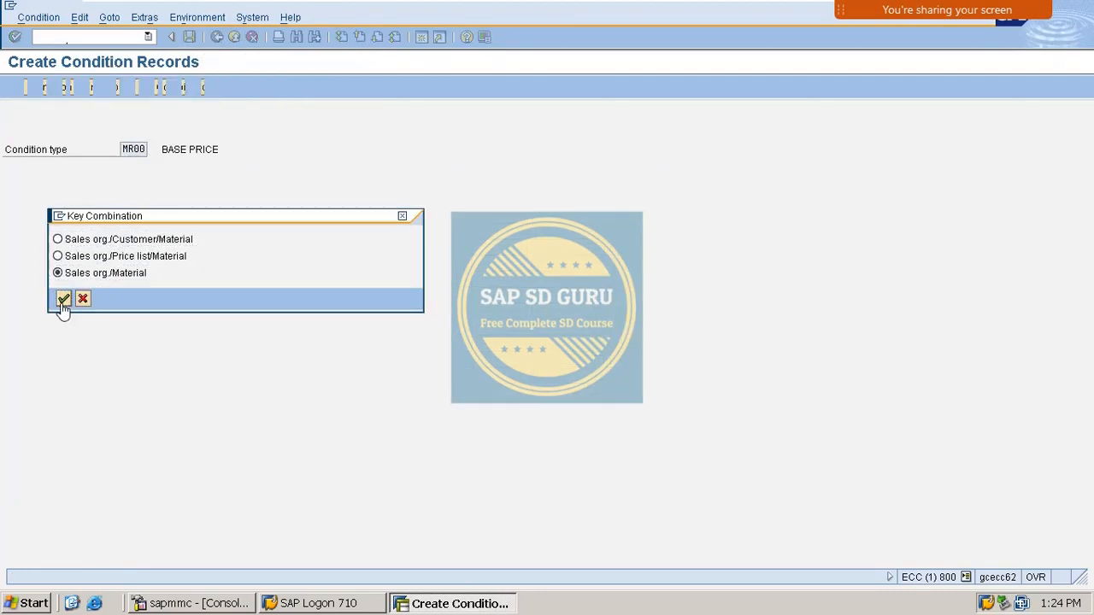
{"action": "left_click", "coordinate": [86, 189]}
{"action": "left_click", "coordinate": [85, 190]}
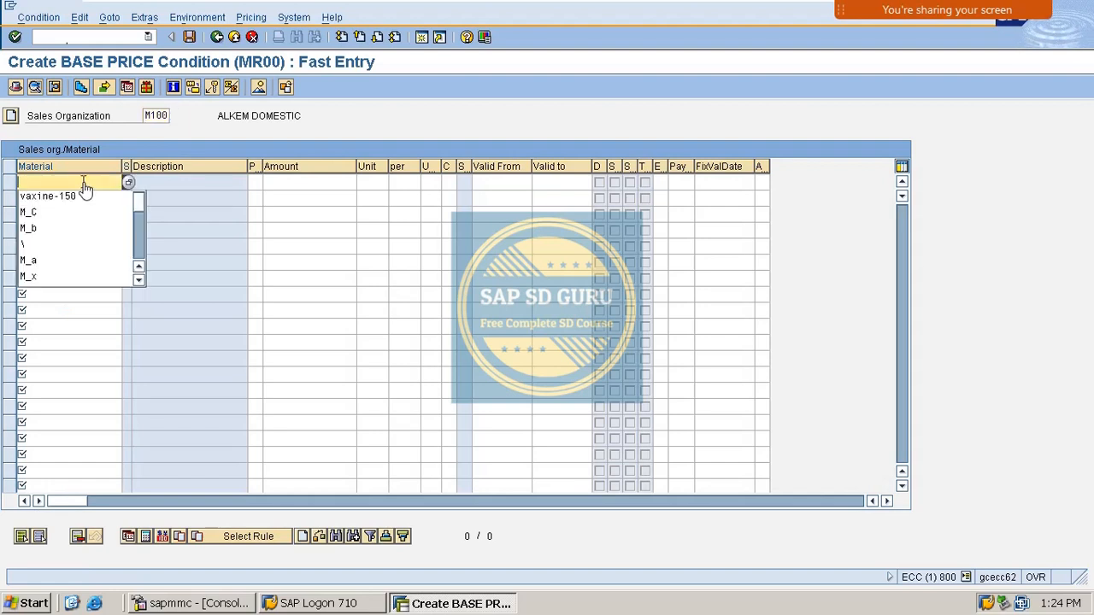
{"action": "left_click", "coordinate": [86, 194]}
{"action": "key", "text": "Tab"}
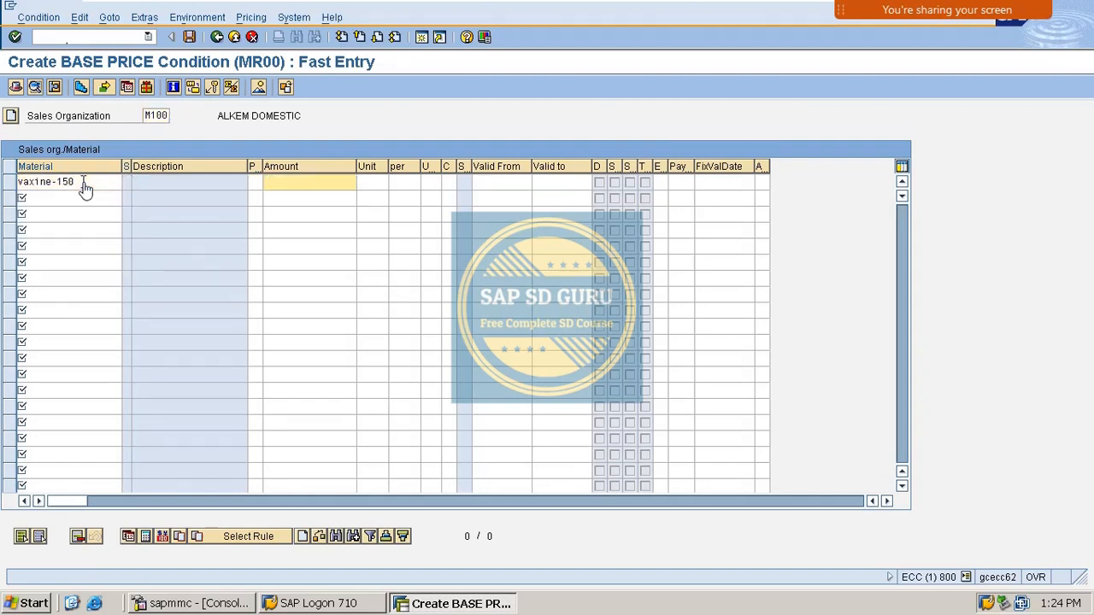
{"action": "key", "text": "Return"}
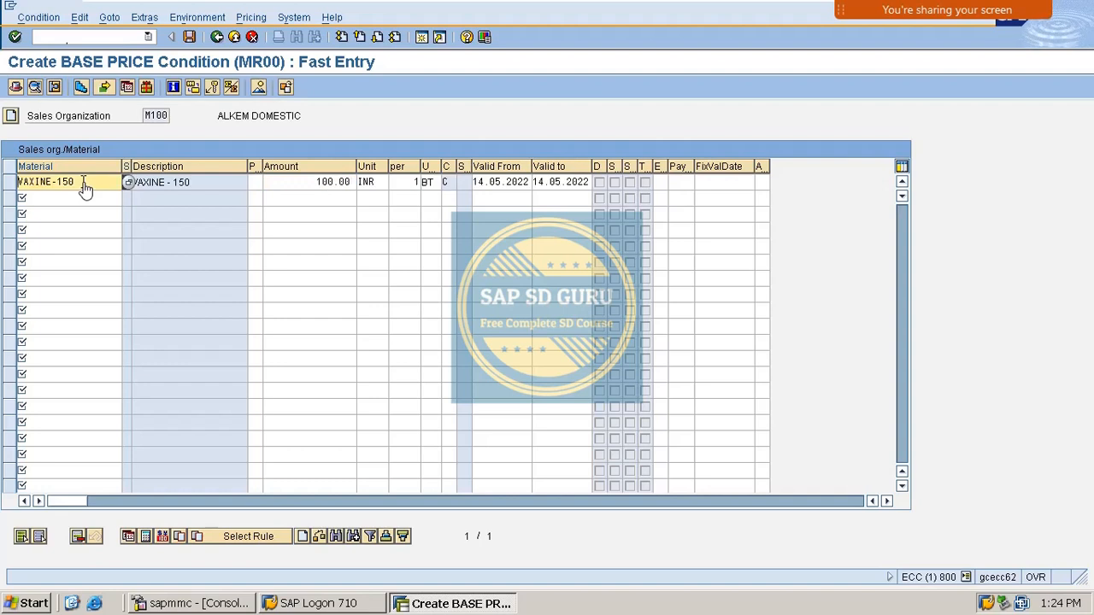
{"action": "left_click", "coordinate": [189, 36]}
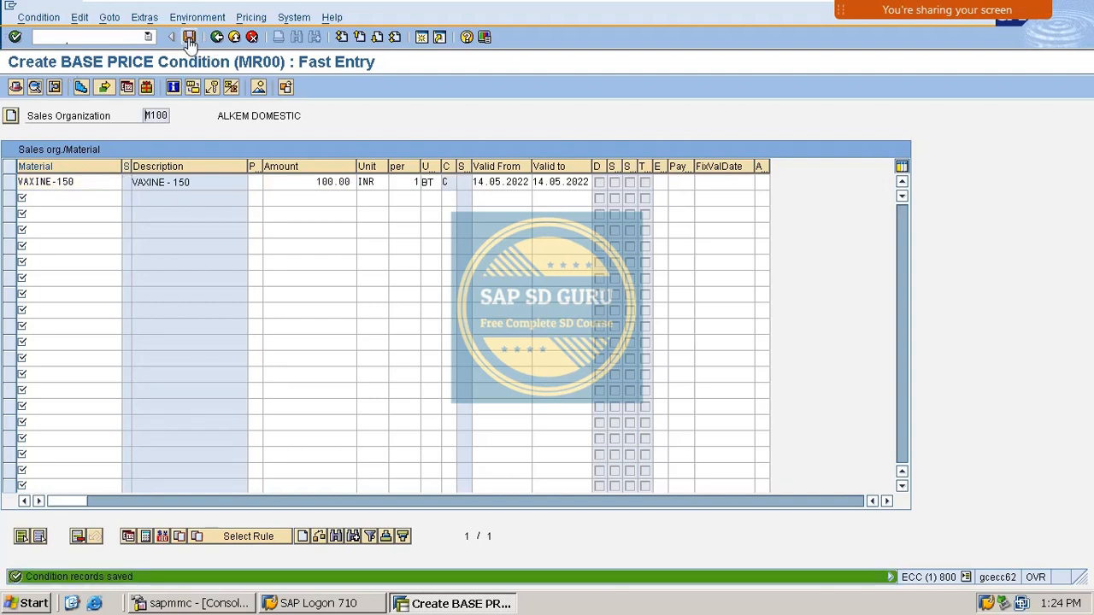
Step: Run transaction /nva01 and start a sales order of type OR in sales area M100/M1/M1
{"action": "left_click", "coordinate": [99, 42]}
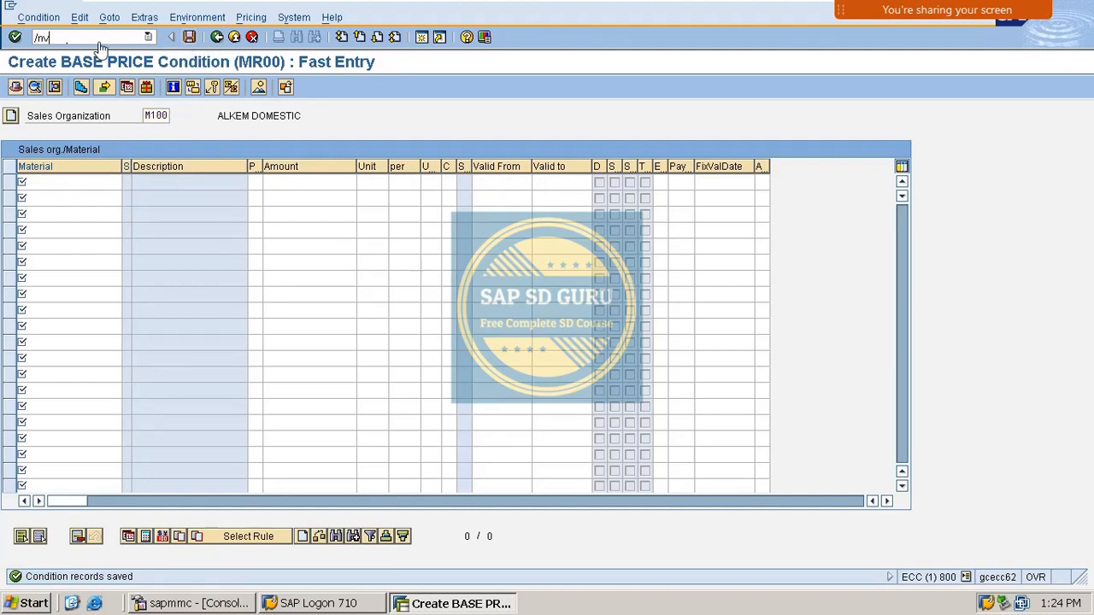
{"action": "type", "text": "/nva01"}
{"action": "key", "text": "Return"}
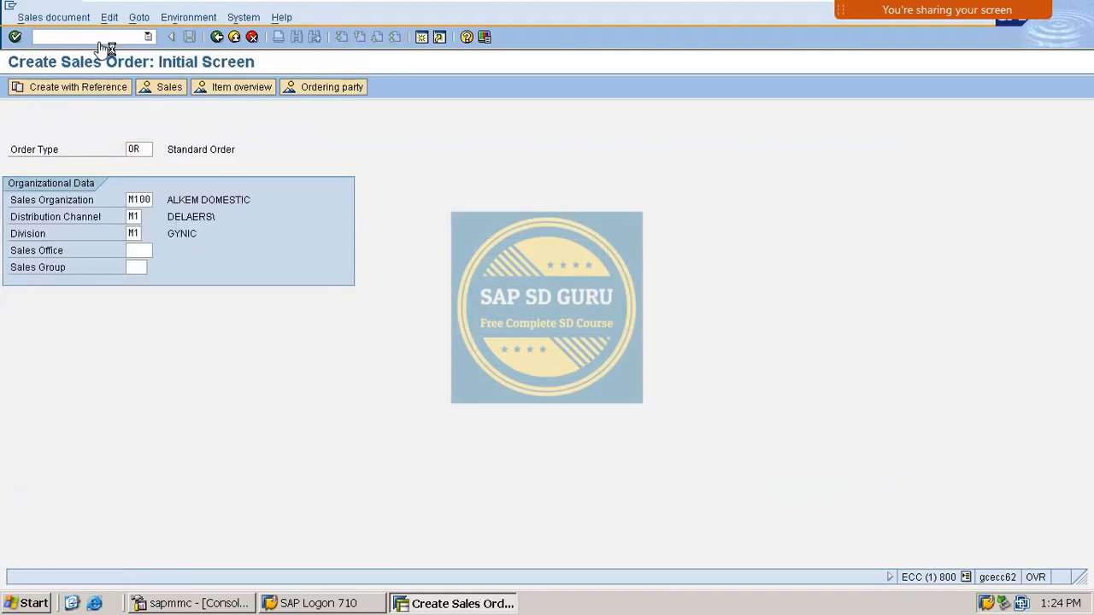
{"action": "key", "text": "Return"}
Step: Enter REL's customer number as the sold-to party and accept REL itself as the payer
{"action": "key", "text": "Down"}
{"action": "key", "text": "Down"}
{"action": "key", "text": "Return"}
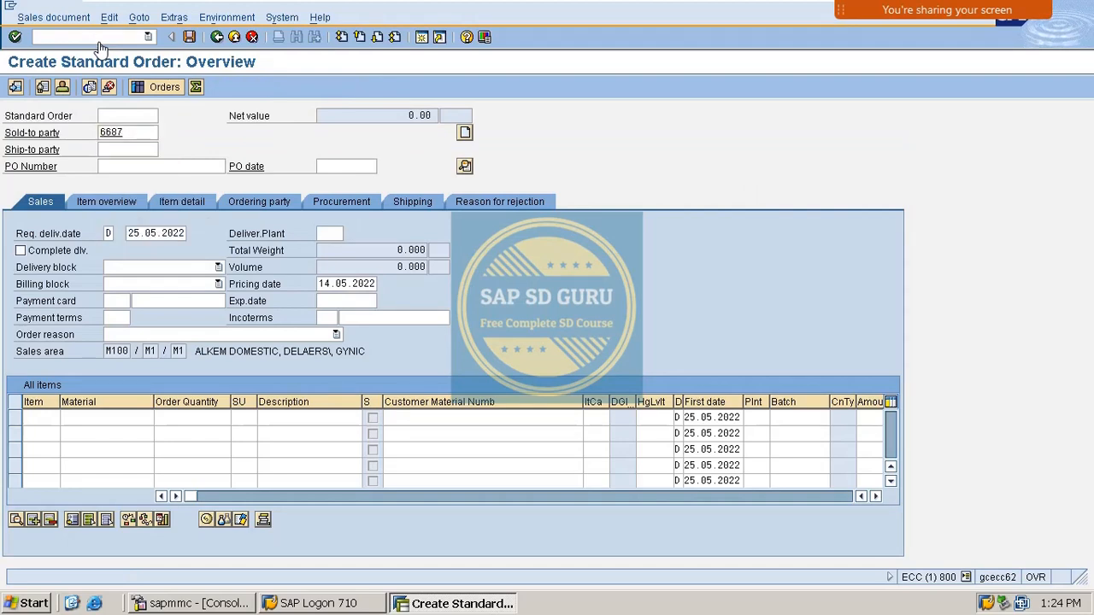
{"action": "key", "text": "Return"}
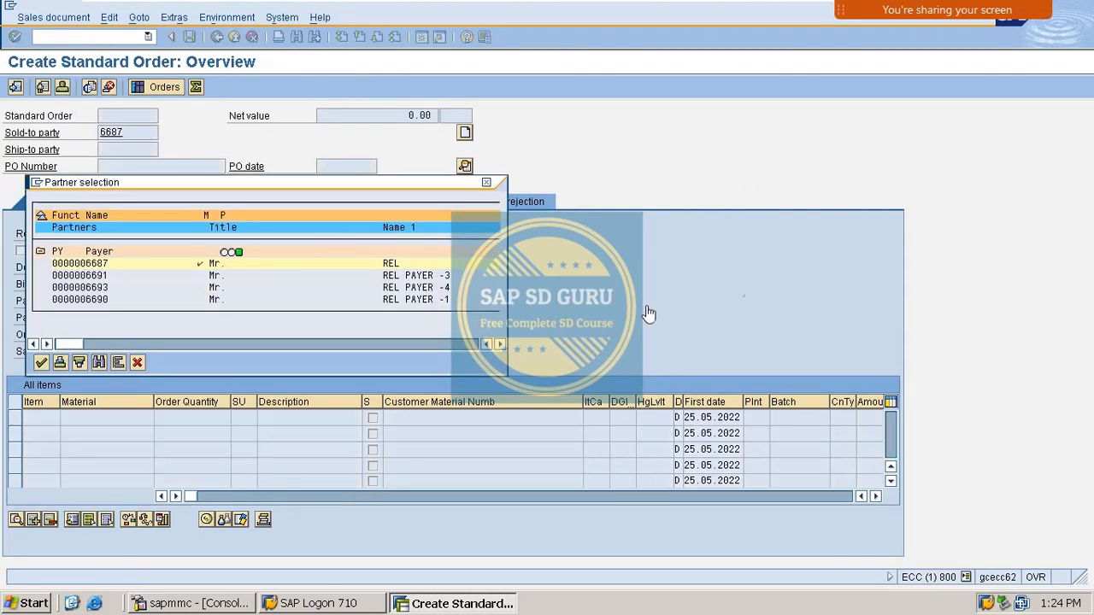
{"action": "key", "text": "Return"}
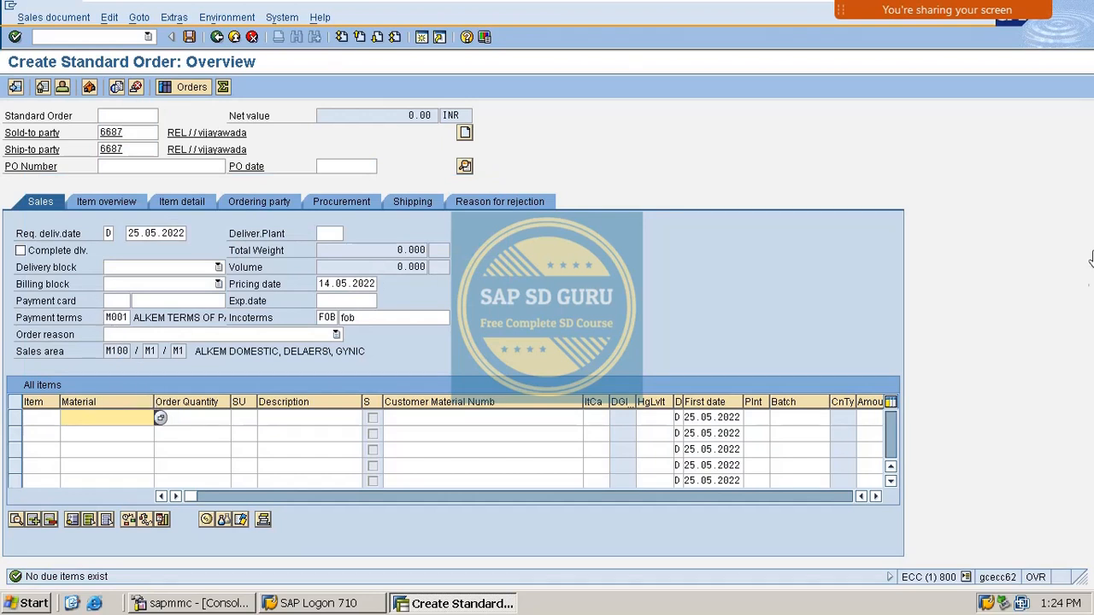
Step: Add material vaxine-150 with an order quantity of 10 as the order's first item
{"action": "key", "text": "Down"}
{"action": "key", "text": "Down"}
{"action": "key", "text": "Return"}
{"action": "key", "text": "Tab"}
{"action": "type", "text": "1"}
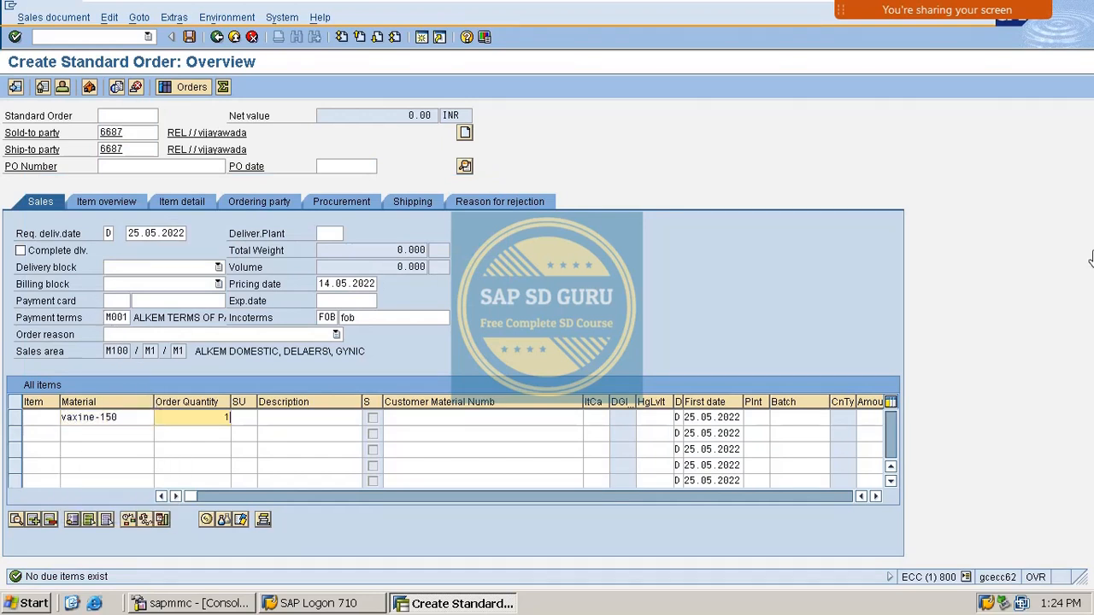
{"action": "type", "text": "0"}
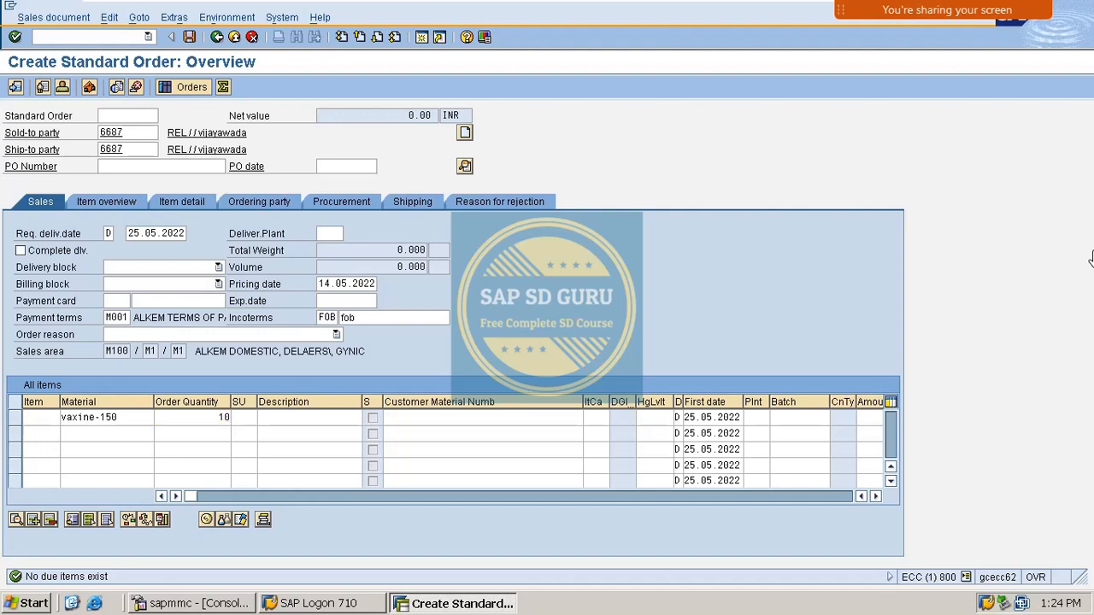
{"action": "key", "text": "Return"}
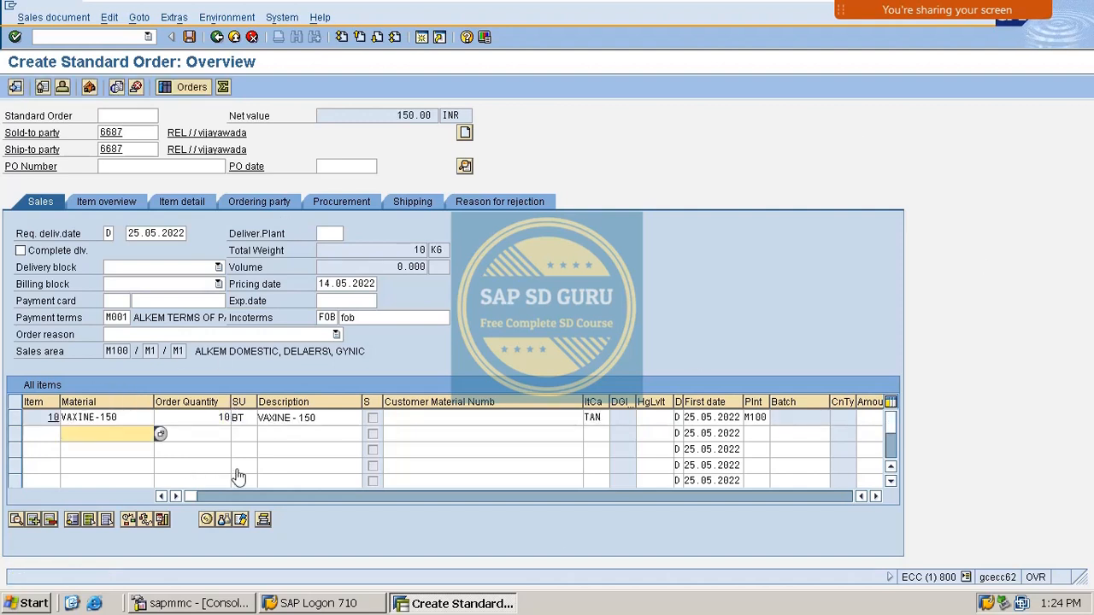
Step: Review the vaxine-150 item's pricing conditions, examining the base price, surcharges and discounts, and return to the order overview
{"action": "double_click", "coordinate": [222, 417]}
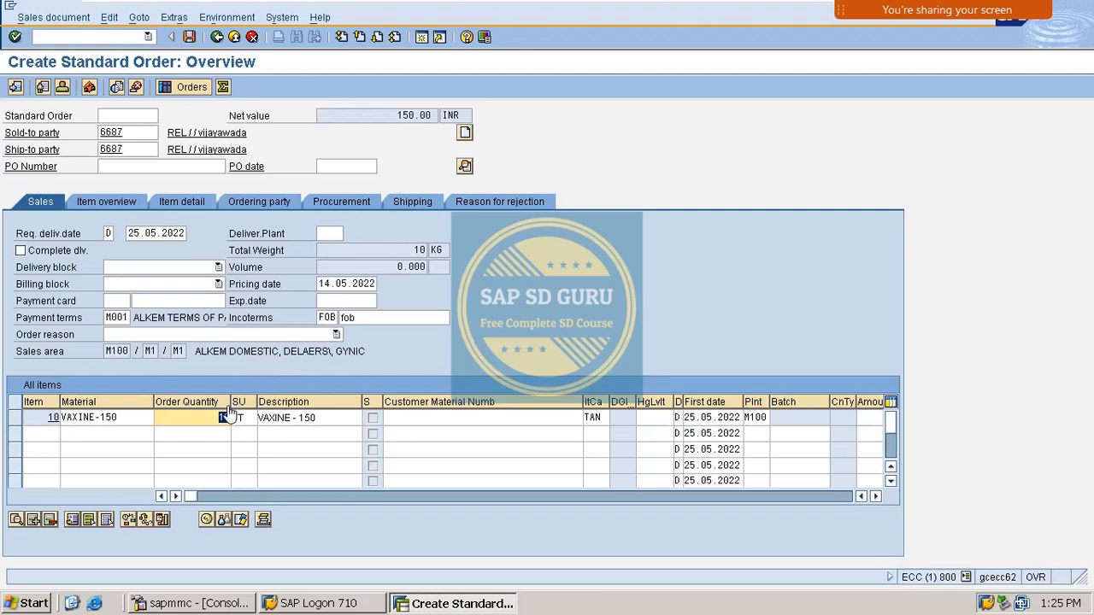
{"action": "left_click", "coordinate": [108, 421]}
{"action": "double_click", "coordinate": [109, 423]}
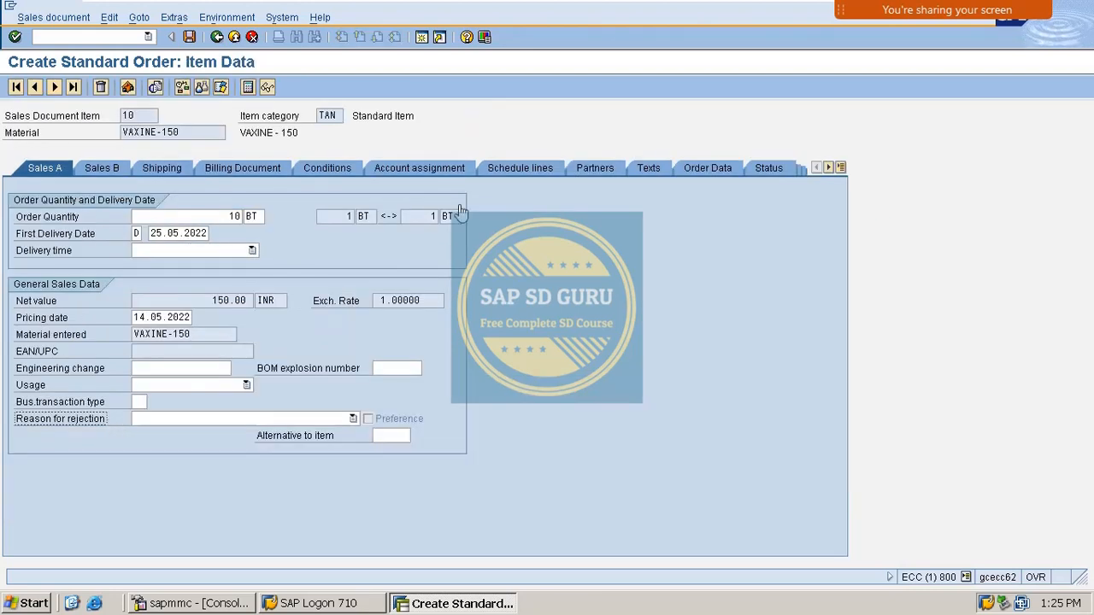
{"action": "left_click", "coordinate": [349, 175]}
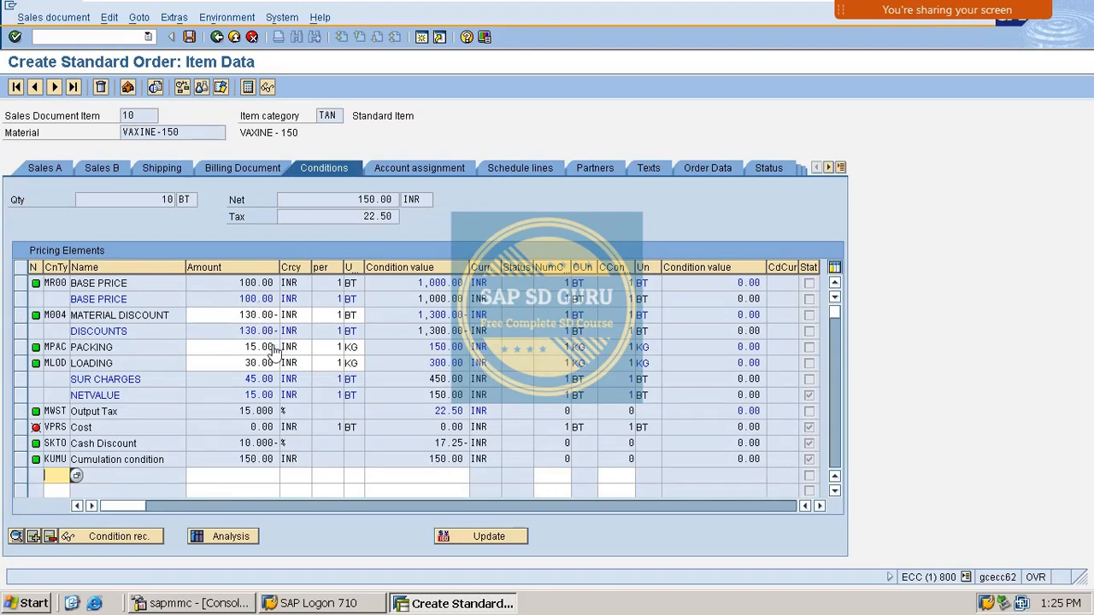
{"action": "scroll", "coordinate": [286, 376], "scroll_direction": "down", "scroll_amount": 2}
{"action": "scroll", "coordinate": [286, 413], "scroll_direction": "up", "scroll_amount": 2}
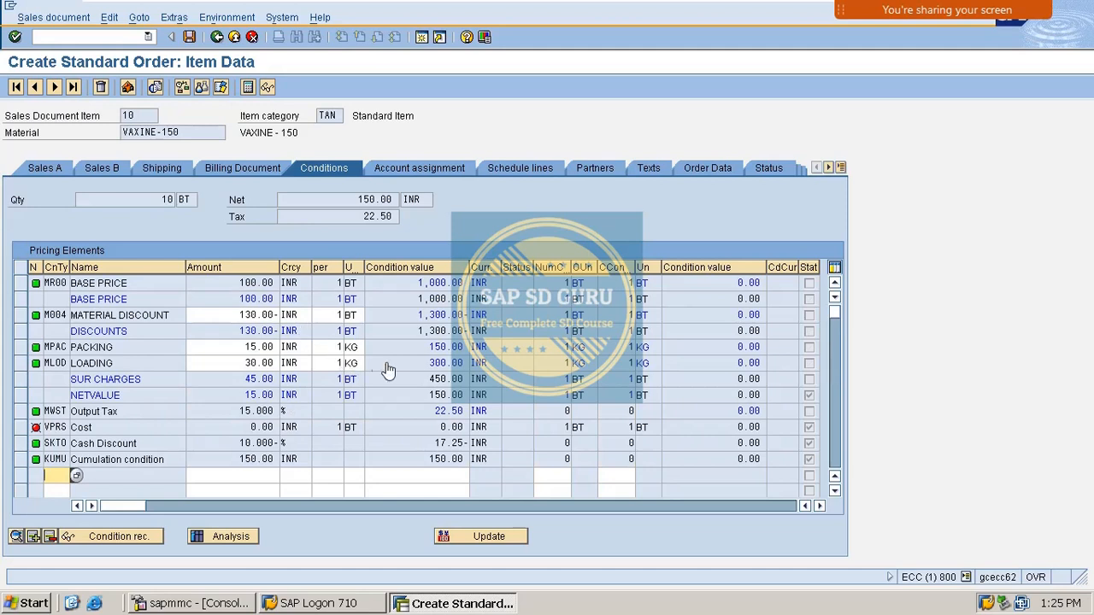
{"action": "double_click", "coordinate": [234, 287]}
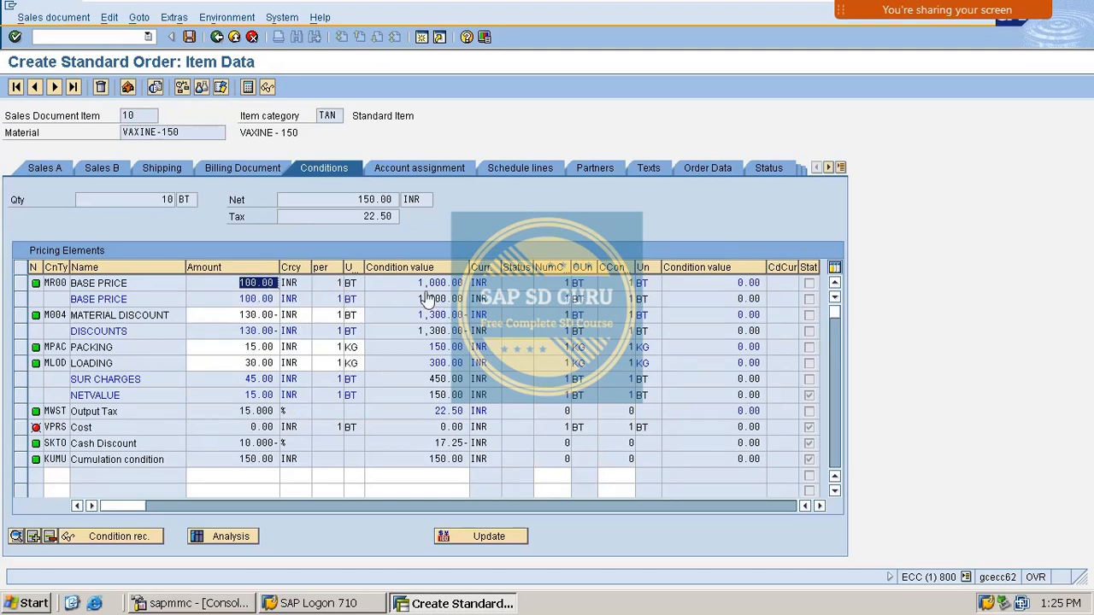
{"action": "double_click", "coordinate": [440, 379]}
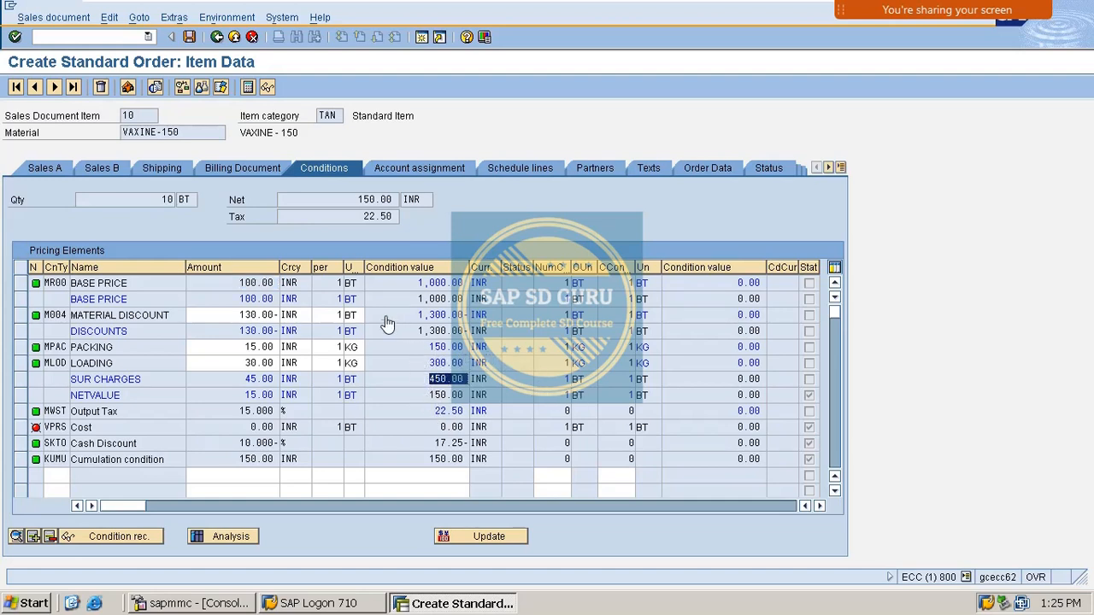
{"action": "double_click", "coordinate": [418, 331]}
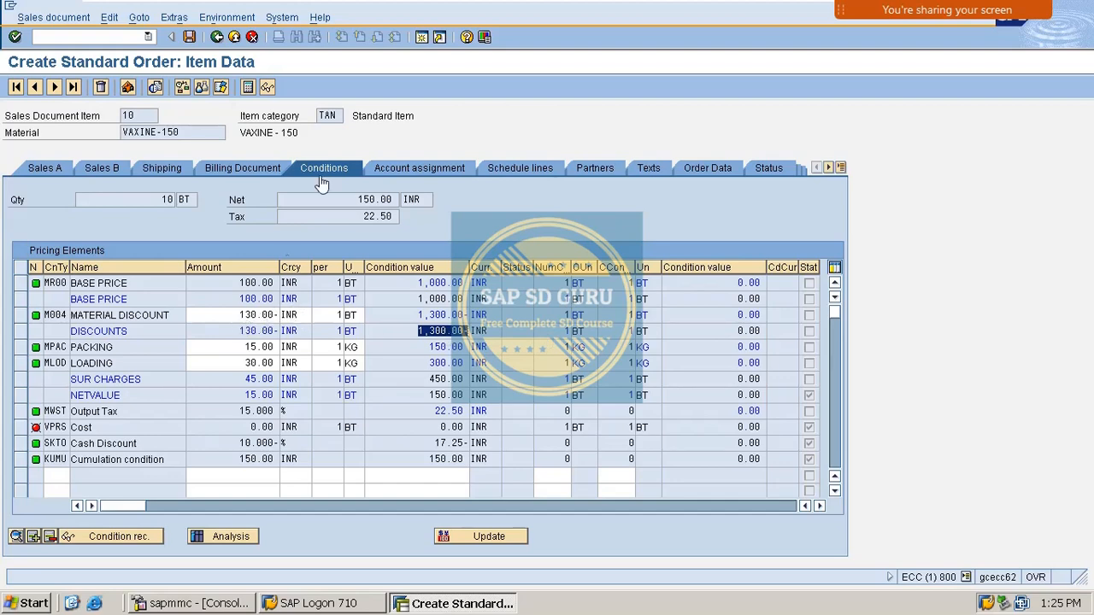
{"action": "left_click", "coordinate": [216, 37]}
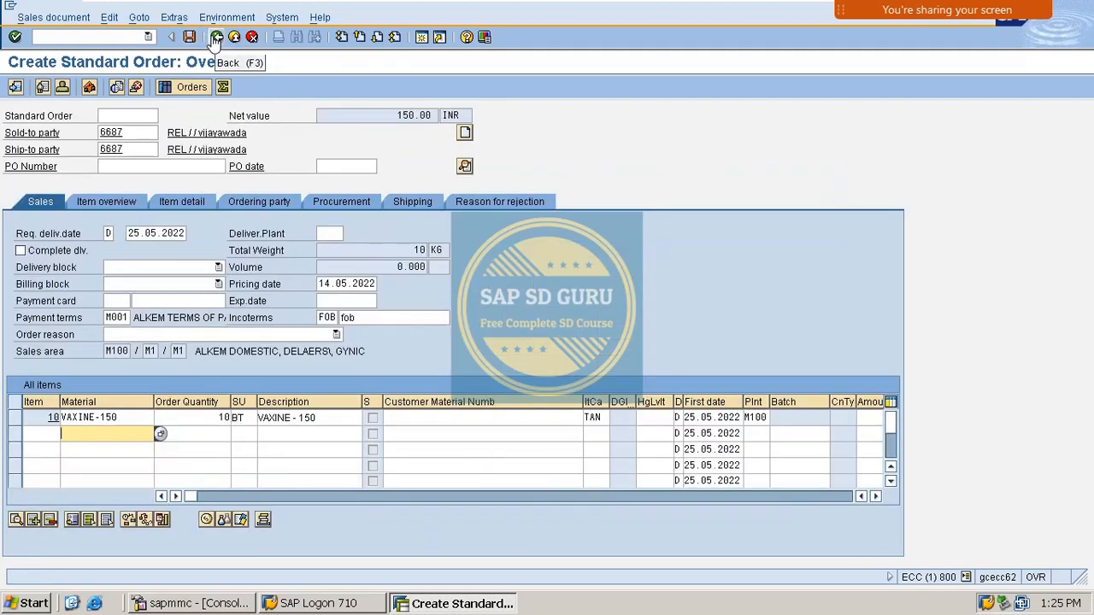
Step: Run transaction /nvk12 and open the MR00 record selection for change using the Sales org./Material key combination
{"action": "left_click", "coordinate": [99, 38]}
{"action": "type", "text": "/n"}
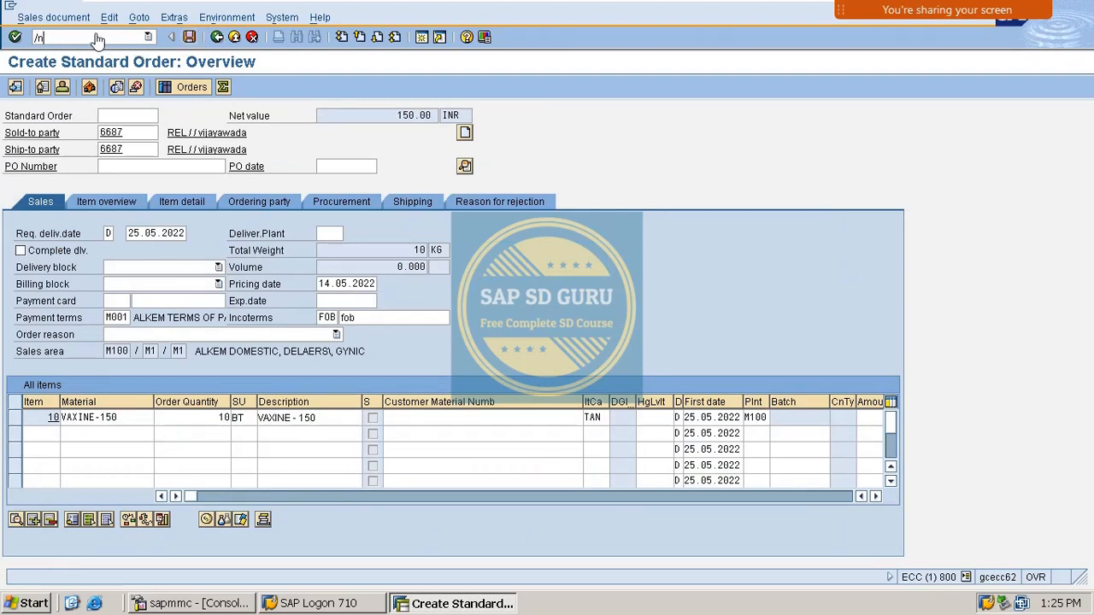
{"action": "type", "text": "vk1"}
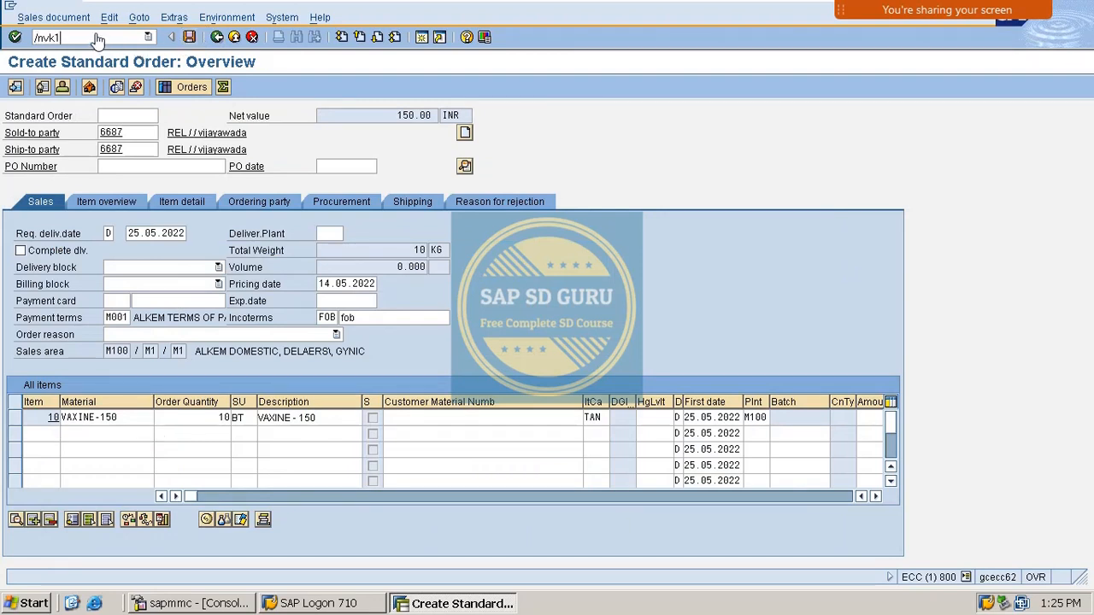
{"action": "type", "text": "2"}
{"action": "key", "text": "Return"}
{"action": "key", "text": "Return"}
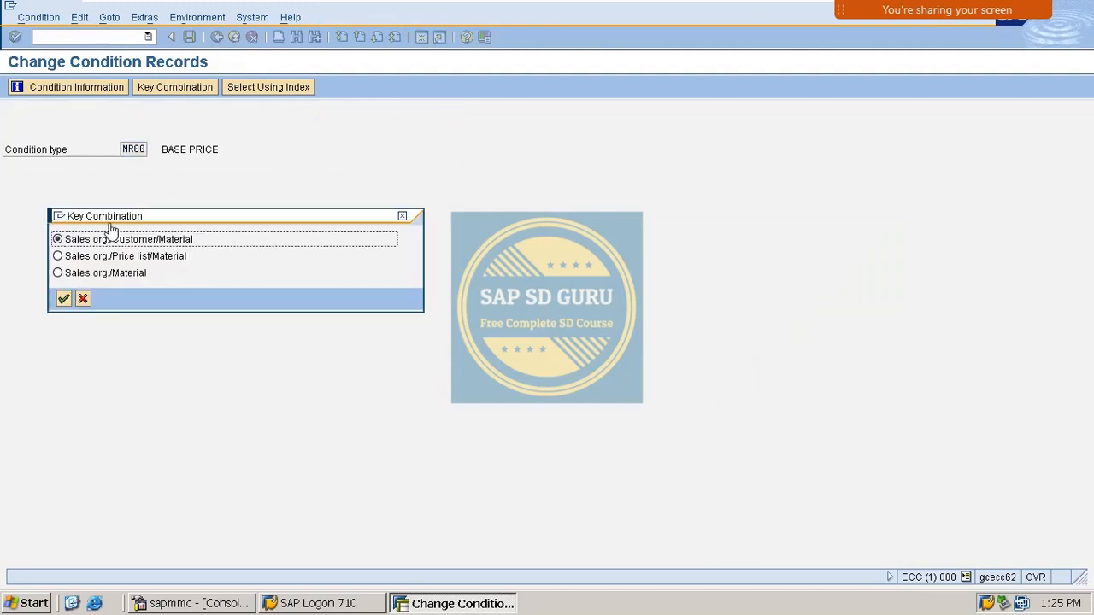
{"action": "left_click", "coordinate": [94, 257]}
{"action": "left_click", "coordinate": [94, 273]}
{"action": "left_click", "coordinate": [65, 299]}
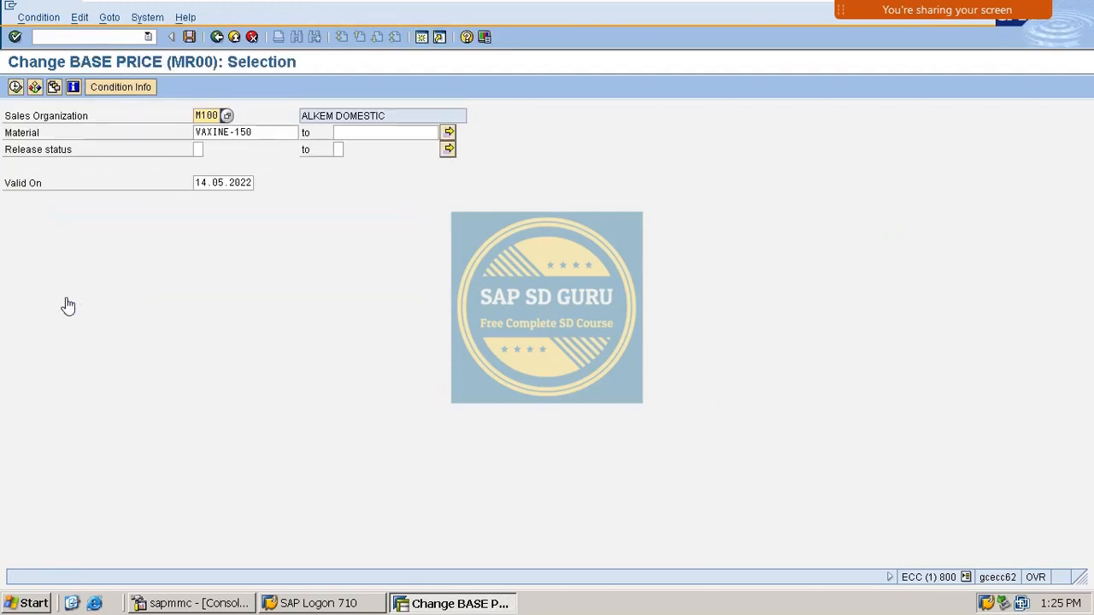
Step: Open the MR00 condition record for vaxine-150, set its amount to 1000 INR and save the record
{"action": "left_click", "coordinate": [15, 87]}
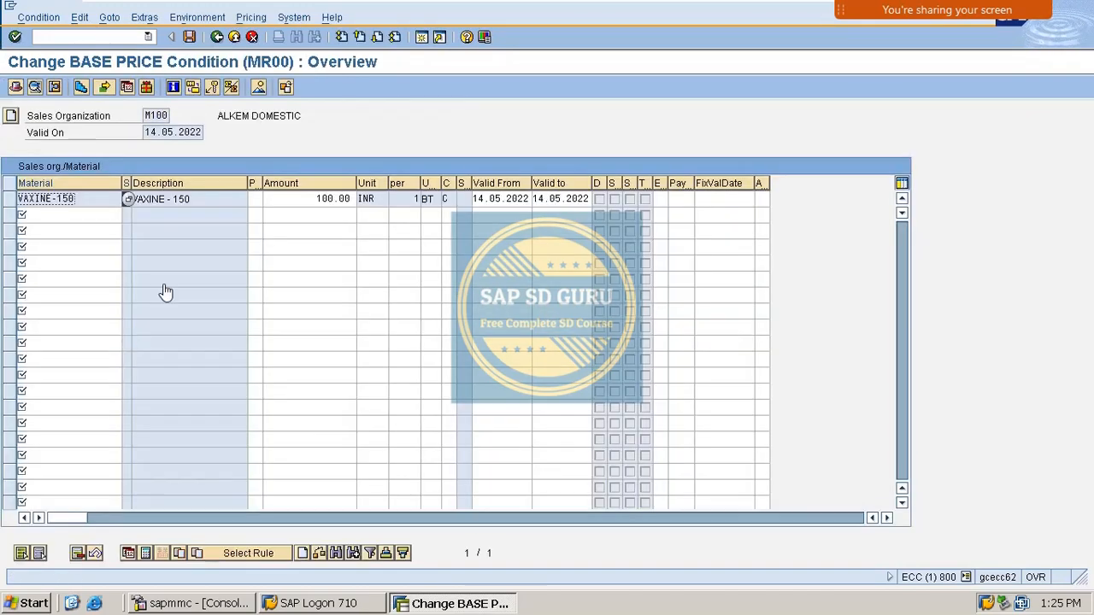
{"action": "left_click_drag", "start_coordinate": [289, 204], "coordinate": [986, 204]}
{"action": "type", "text": "1"}
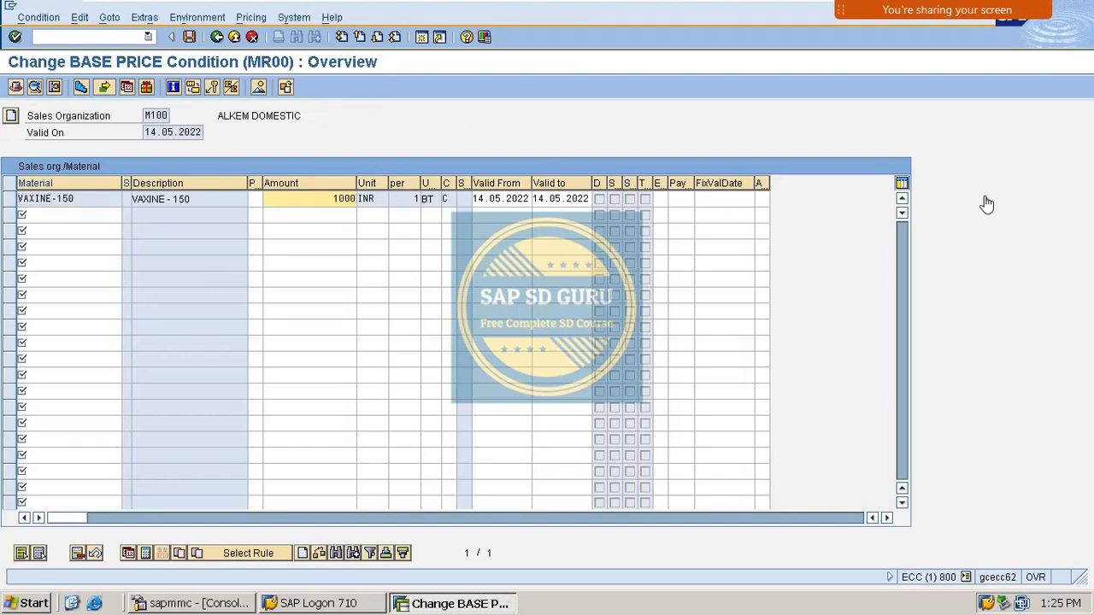
{"action": "key", "text": "Return"}
{"action": "key", "text": "ctrl+s"}
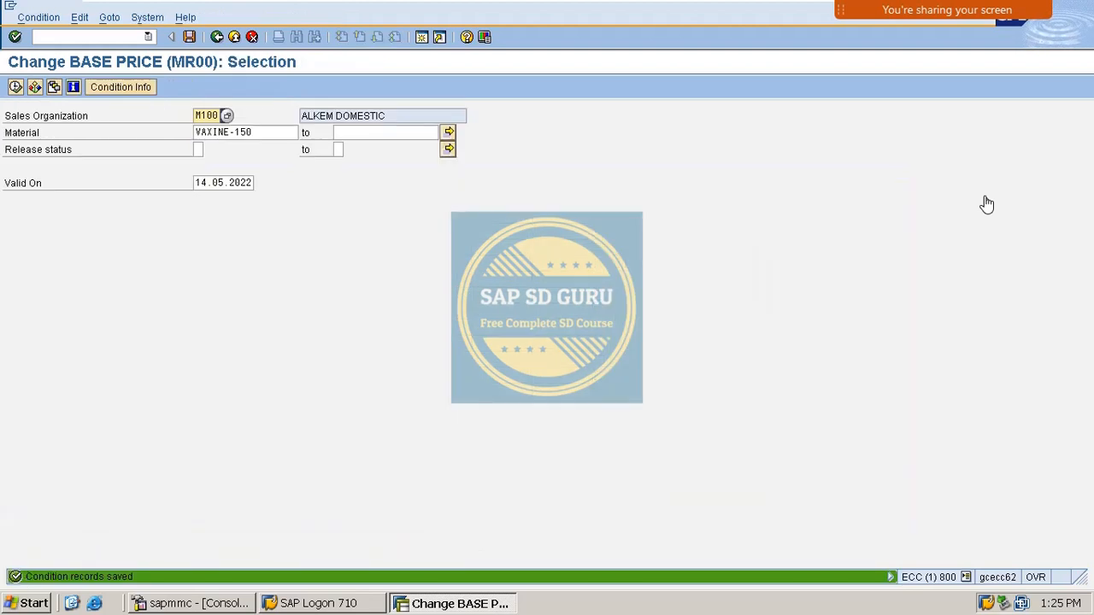
Step: Run transaction /nva01 and start a standard order with the preset order type and sales area
{"action": "left_click", "coordinate": [69, 39]}
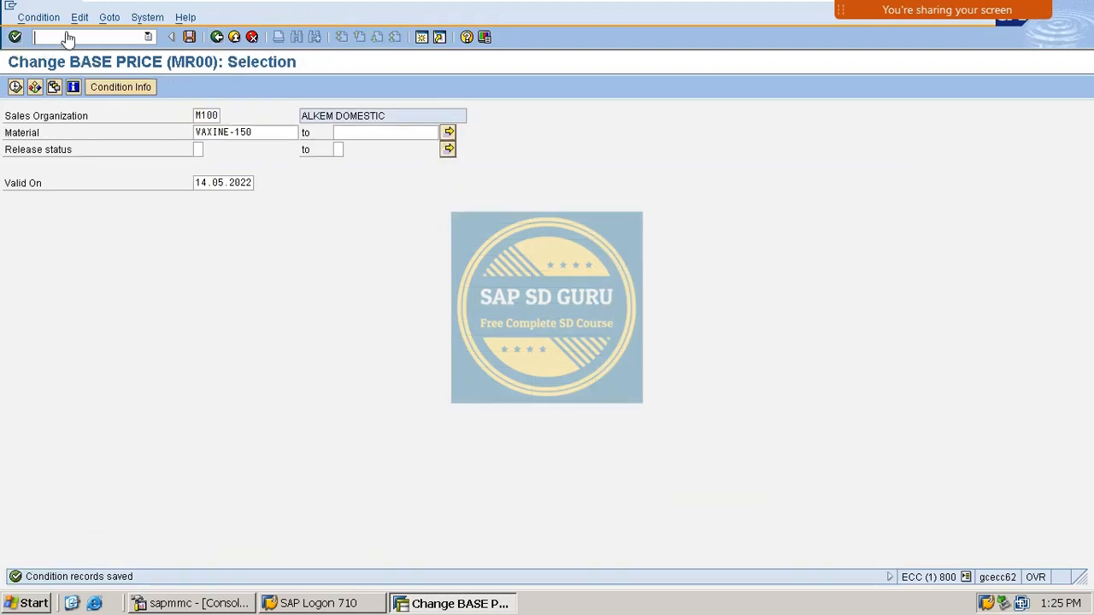
{"action": "type", "text": "/nva01"}
{"action": "key", "text": "Return"}
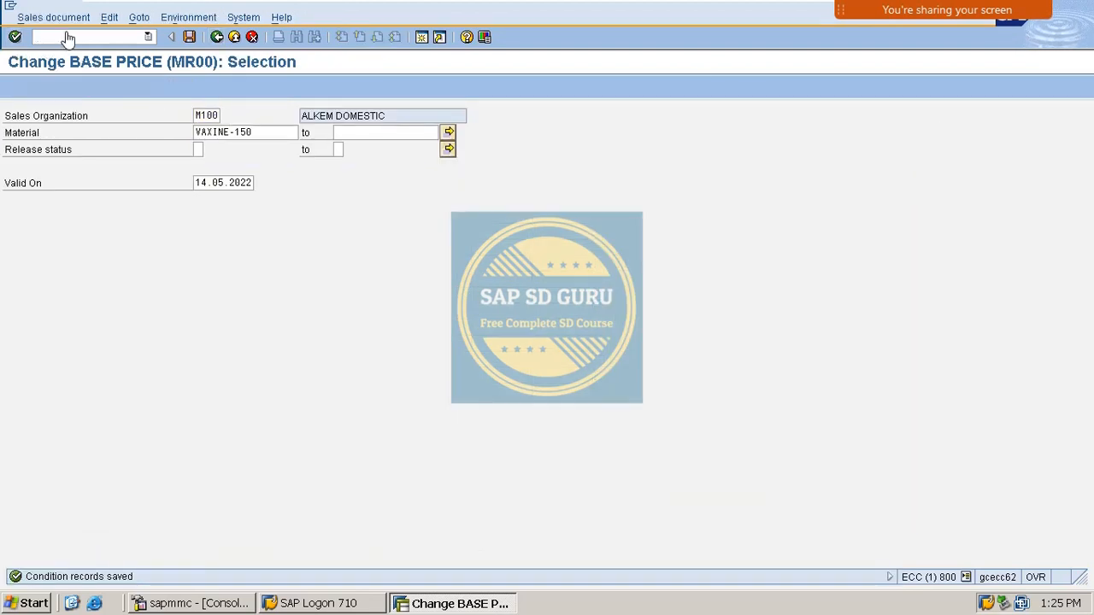
{"action": "key", "text": "Return"}
Step: Enter REL's customer number as the sold-to party and choose REL PAYER -1 as the payer
{"action": "key", "text": "Down"}
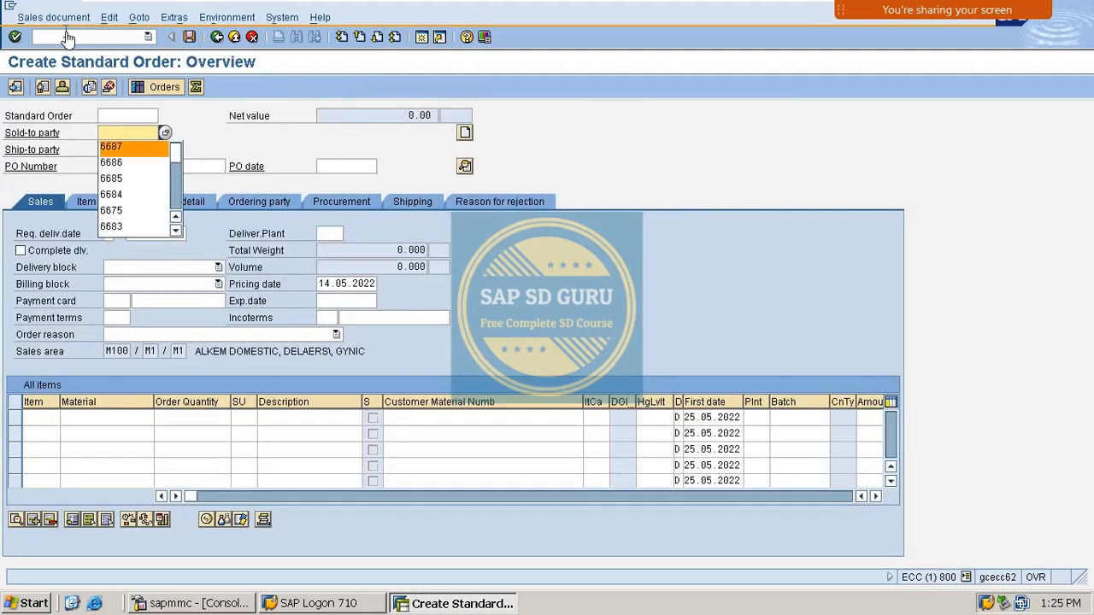
{"action": "key", "text": "Return"}
{"action": "key", "text": "Return"}
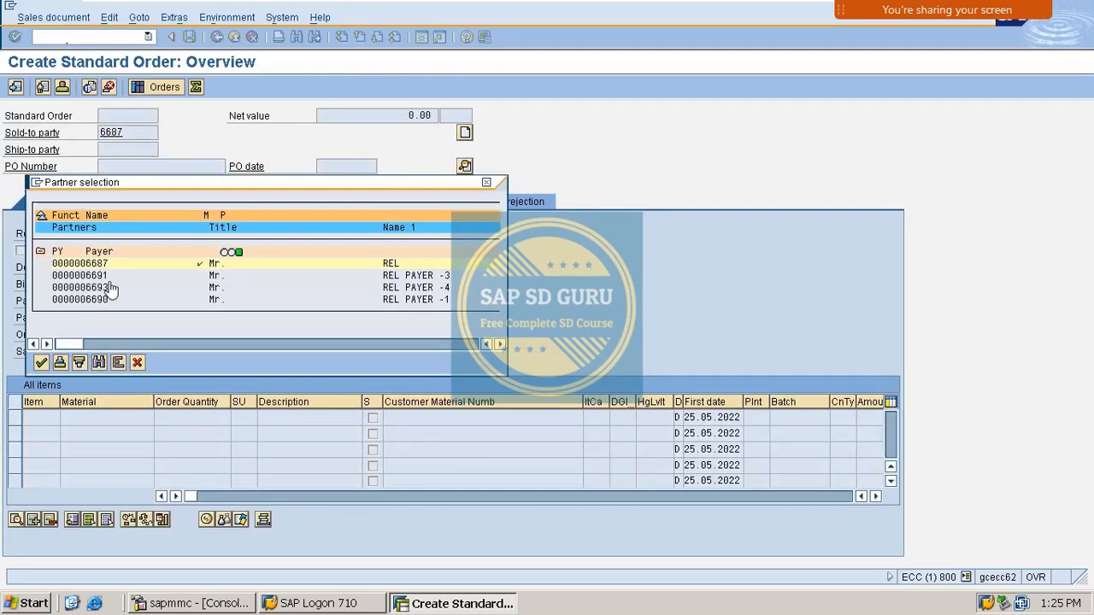
{"action": "double_click", "coordinate": [97, 301]}
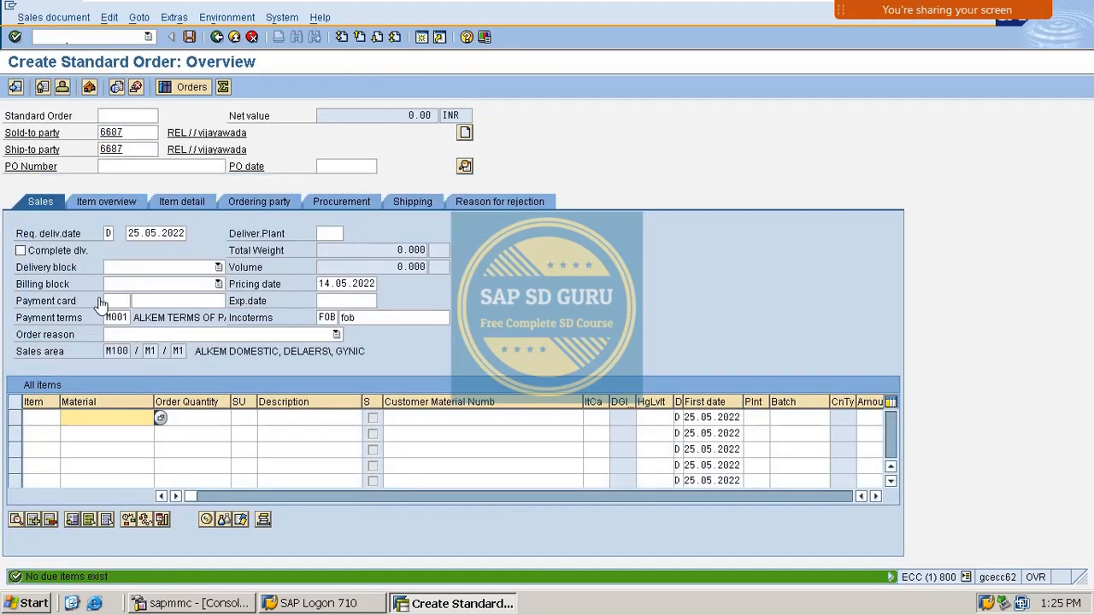
Step: Add material vaxine-150 with an order quantity of 10 as the first item
{"action": "key", "text": "Down"}
{"action": "key", "text": "Down"}
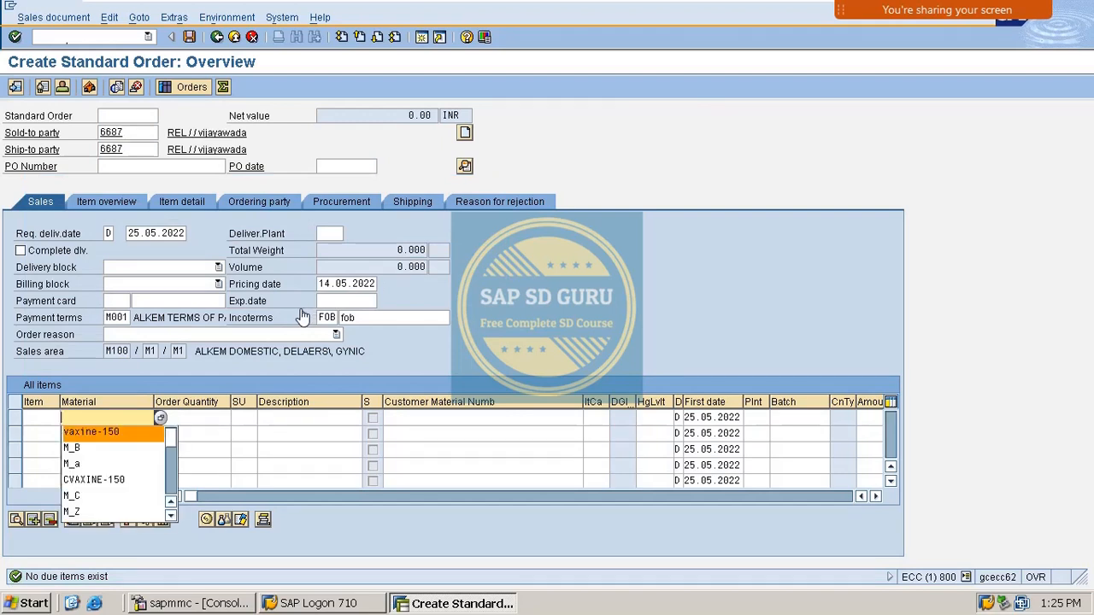
{"action": "key", "text": "Return"}
{"action": "key", "text": "Tab"}
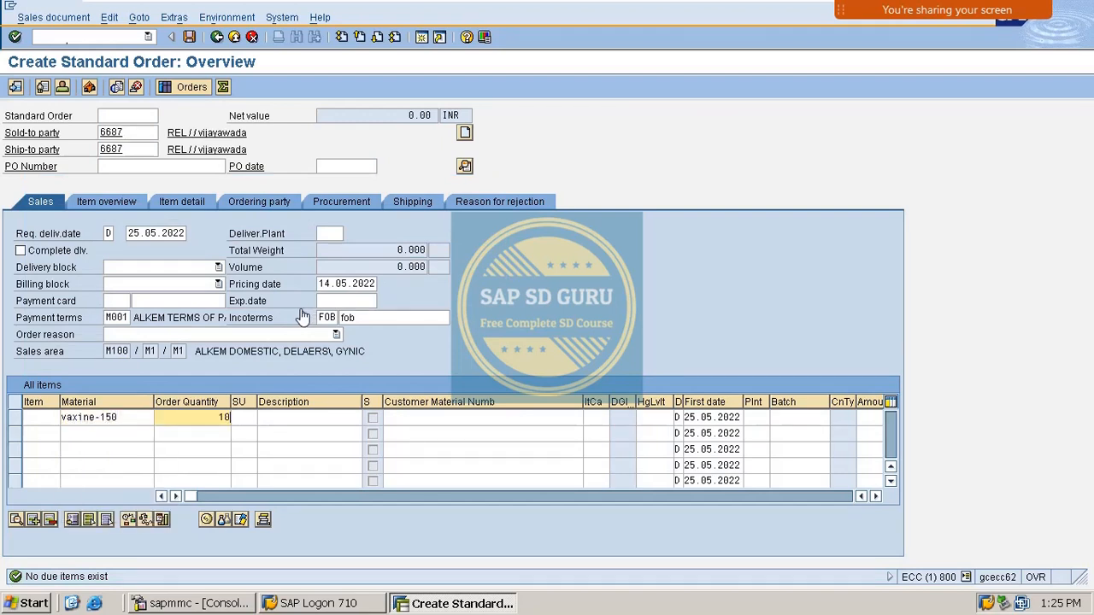
{"action": "type", "text": "10"}
{"action": "key", "text": "Return"}
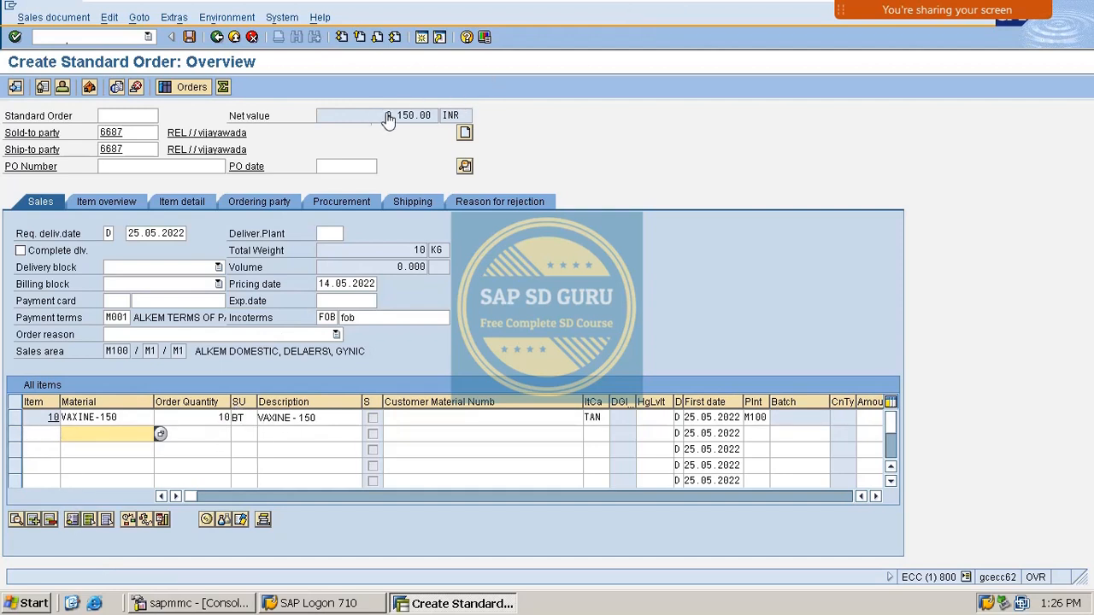
Step: Set the vaxine-150 item's order quantity to 15 in the item data and check the net value in the order overview
{"action": "left_click", "coordinate": [220, 420]}
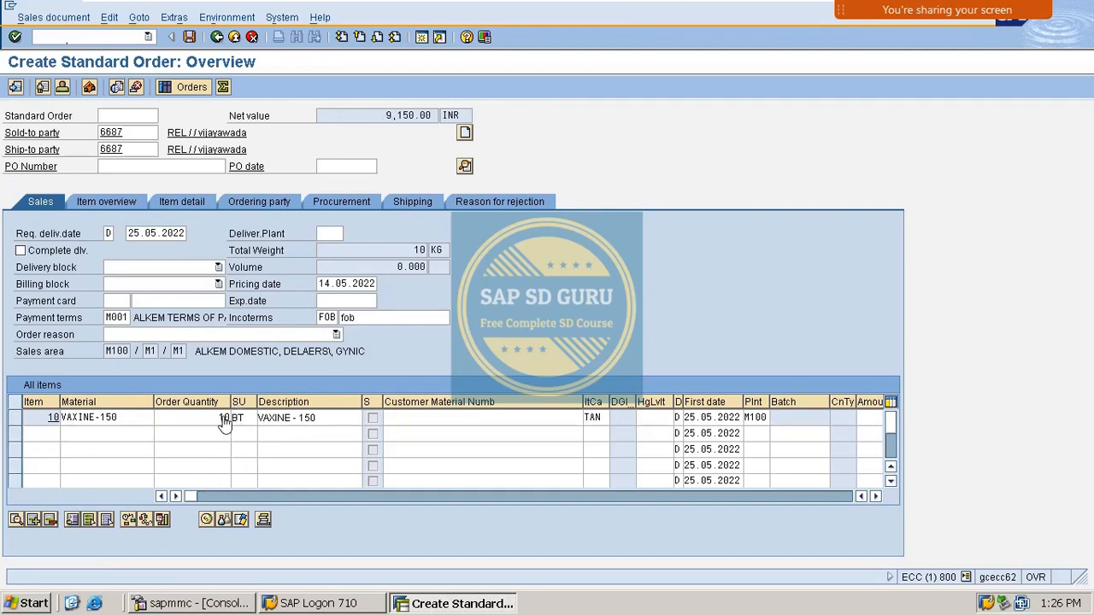
{"action": "double_click", "coordinate": [224, 425]}
{"action": "double_click", "coordinate": [233, 216]}
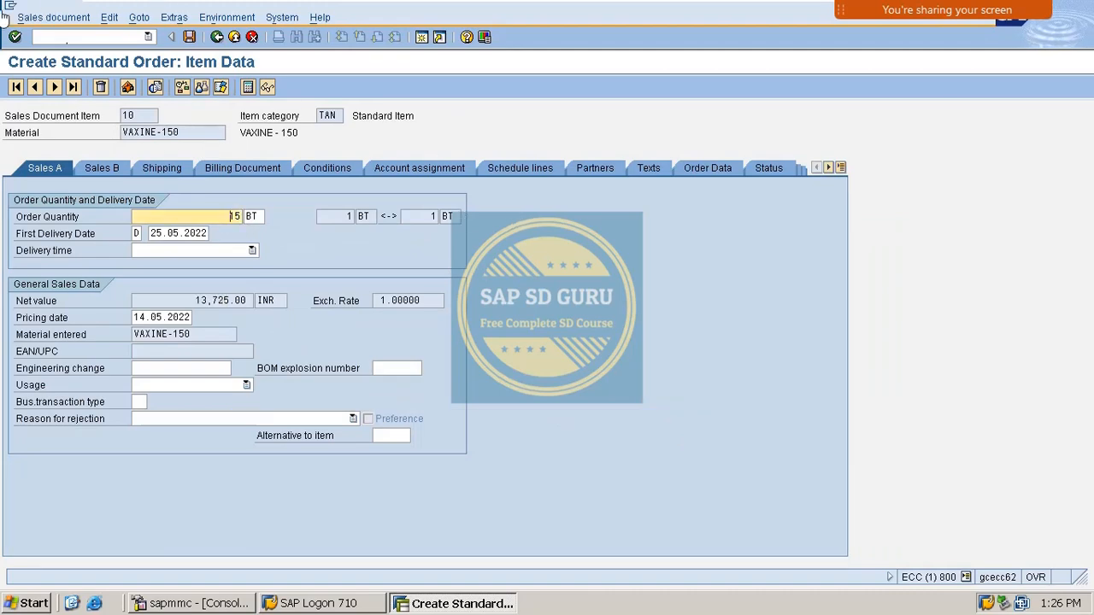
{"action": "left_click", "coordinate": [216, 37]}
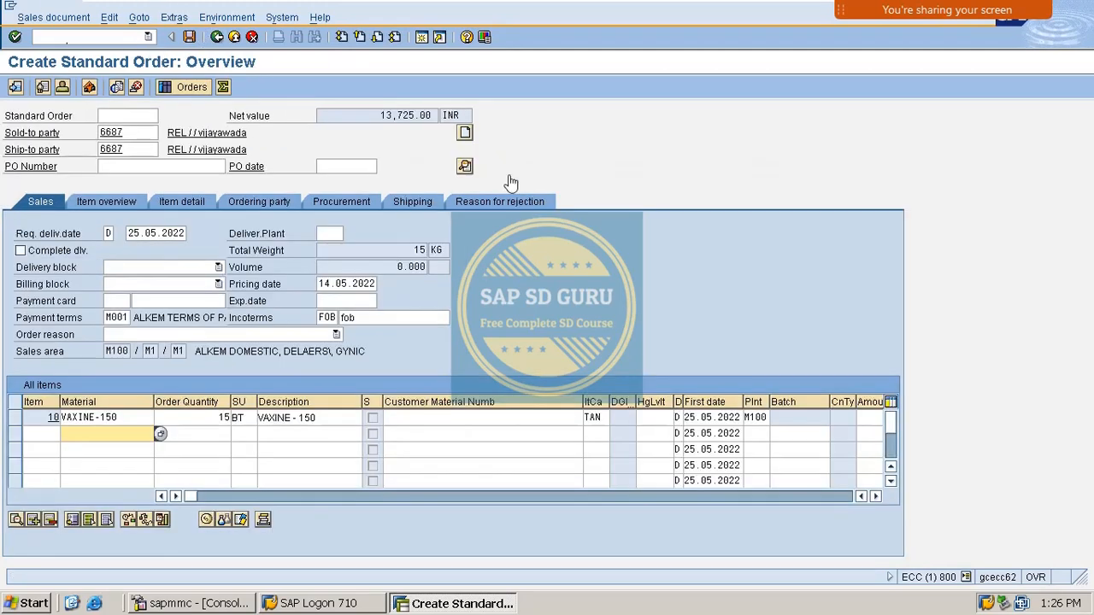
{"action": "left_click_drag", "start_coordinate": [376, 116], "coordinate": [677, 88]}
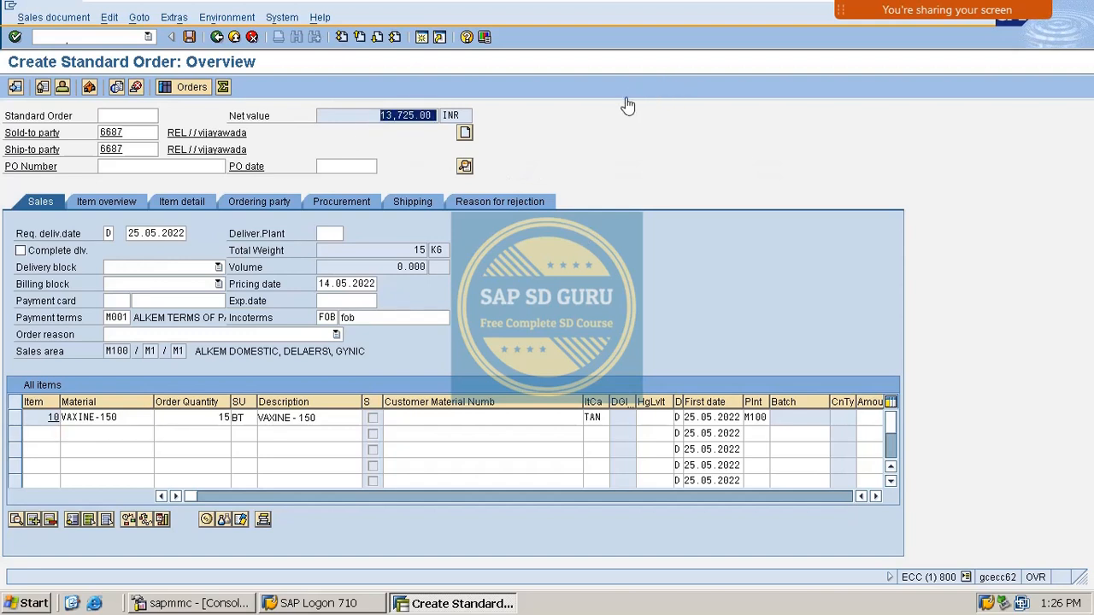
Step: Save the order by proceeding to billing, and leave the billing document creation
{"action": "left_click", "coordinate": [55, 18]}
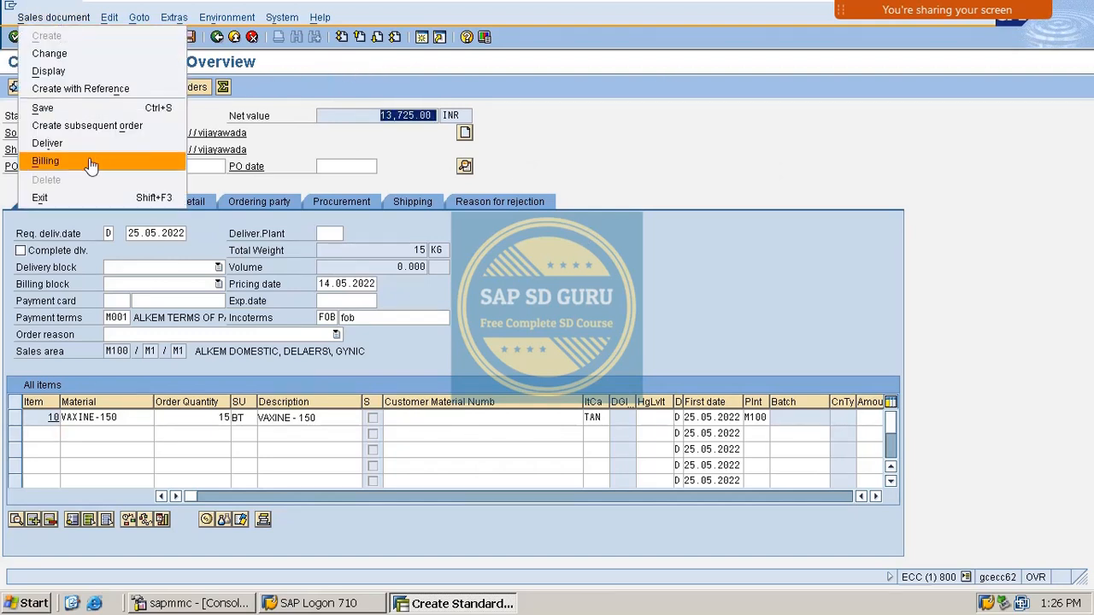
{"action": "left_click", "coordinate": [91, 157]}
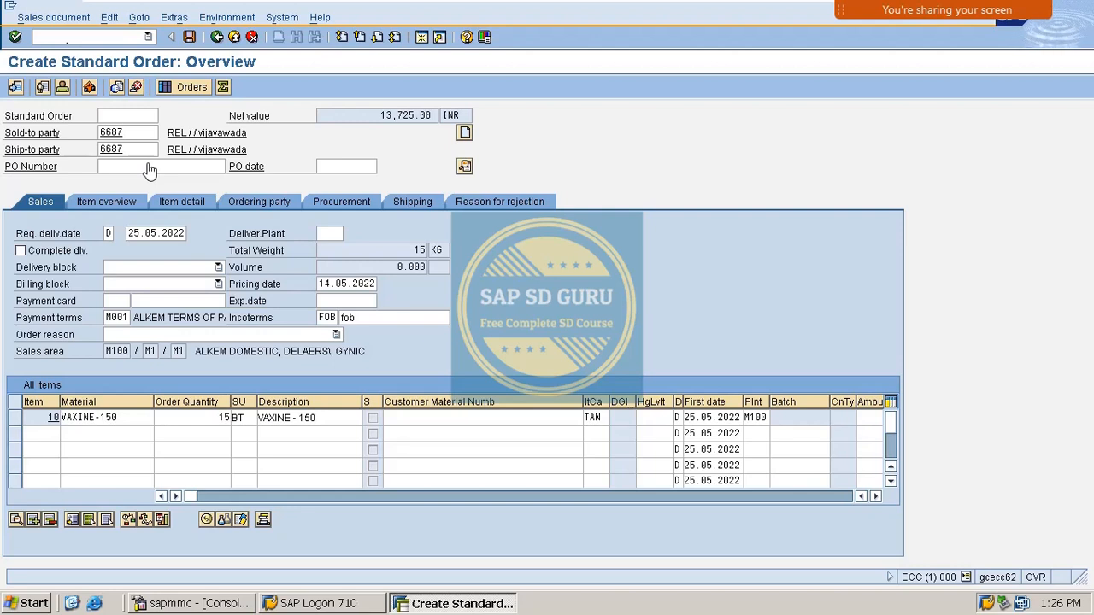
{"action": "key", "text": "ctrl+s"}
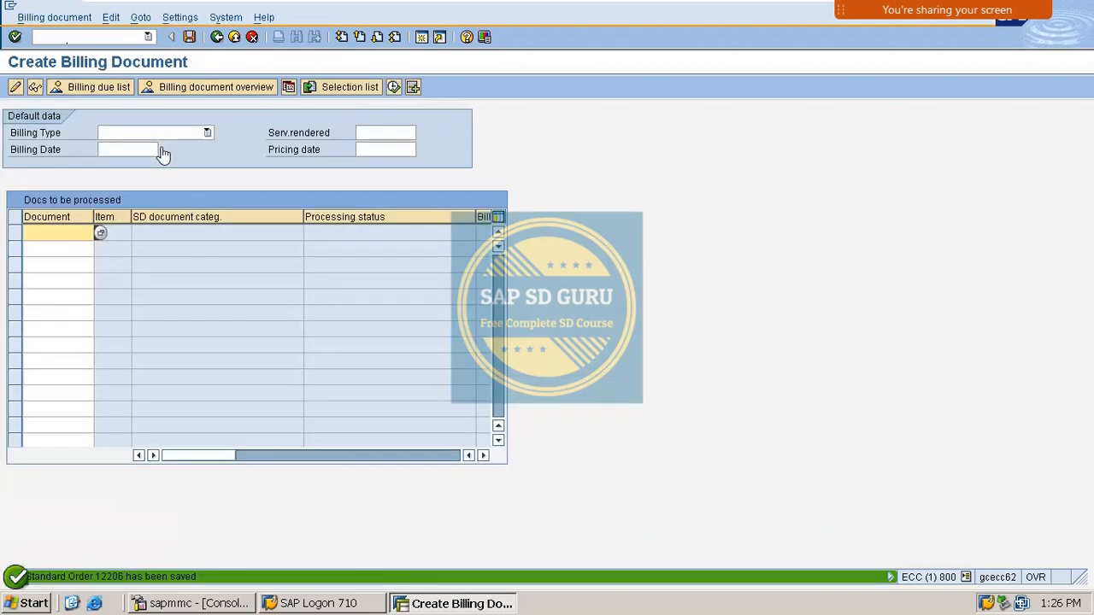
{"action": "left_click", "coordinate": [216, 37]}
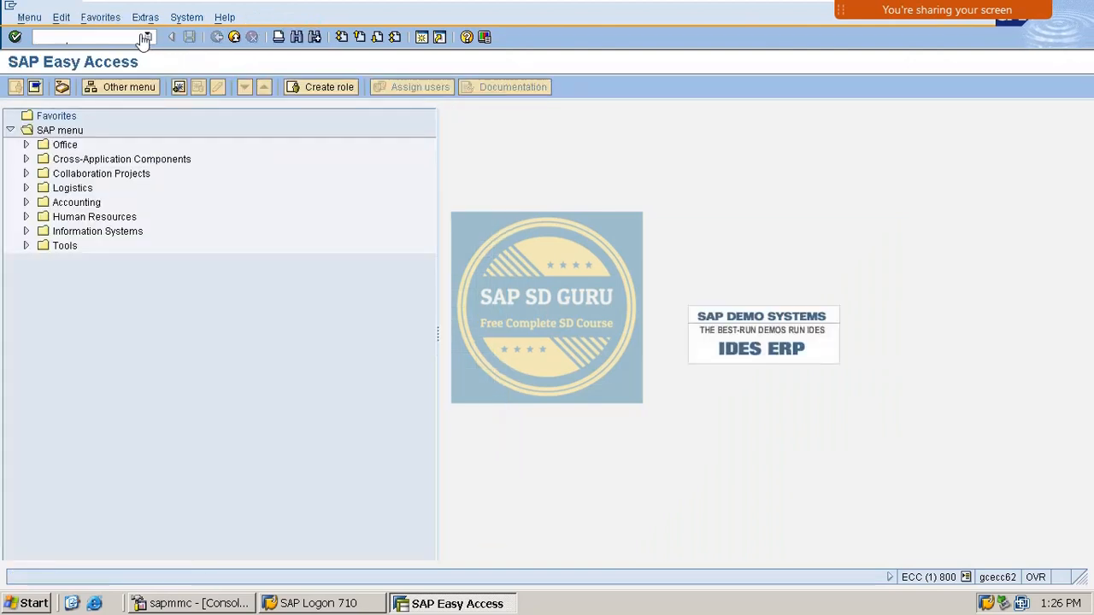
Step: Run transaction /nva01 again and start another standard order for the same sales area
{"action": "key", "text": "Return"}
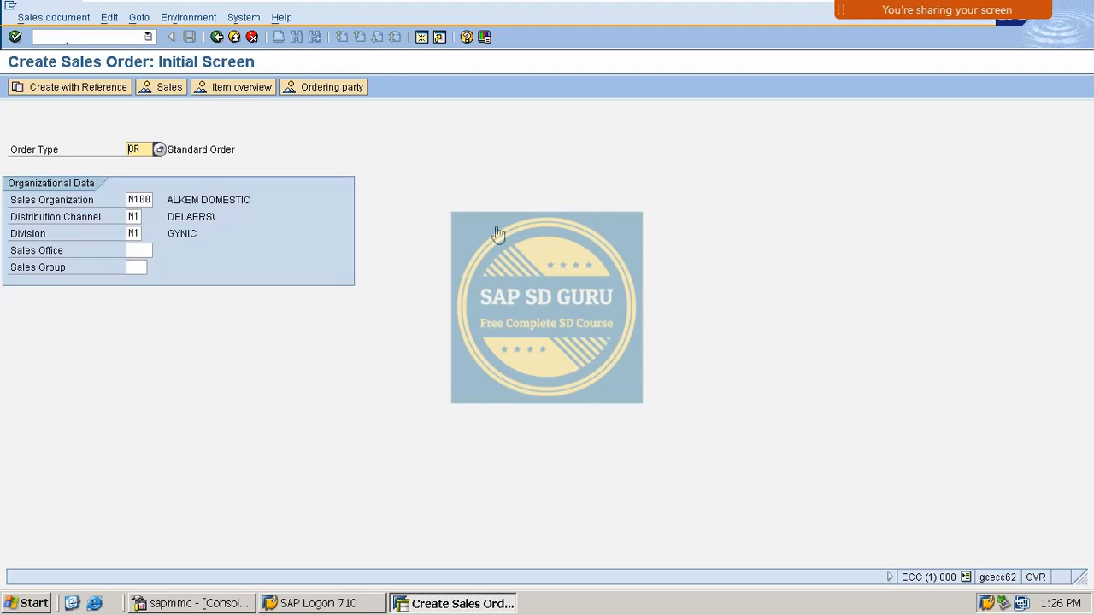
{"action": "left_click", "coordinate": [82, 39]}
{"action": "type", "text": "/nva01"}
{"action": "key", "text": "Return"}
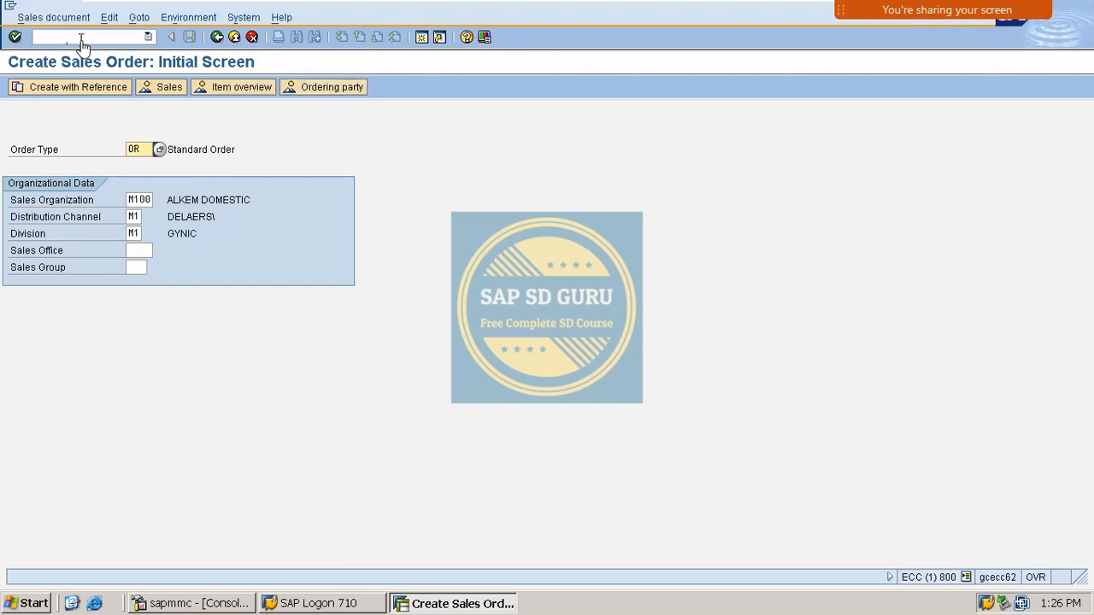
{"action": "key", "text": "Return"}
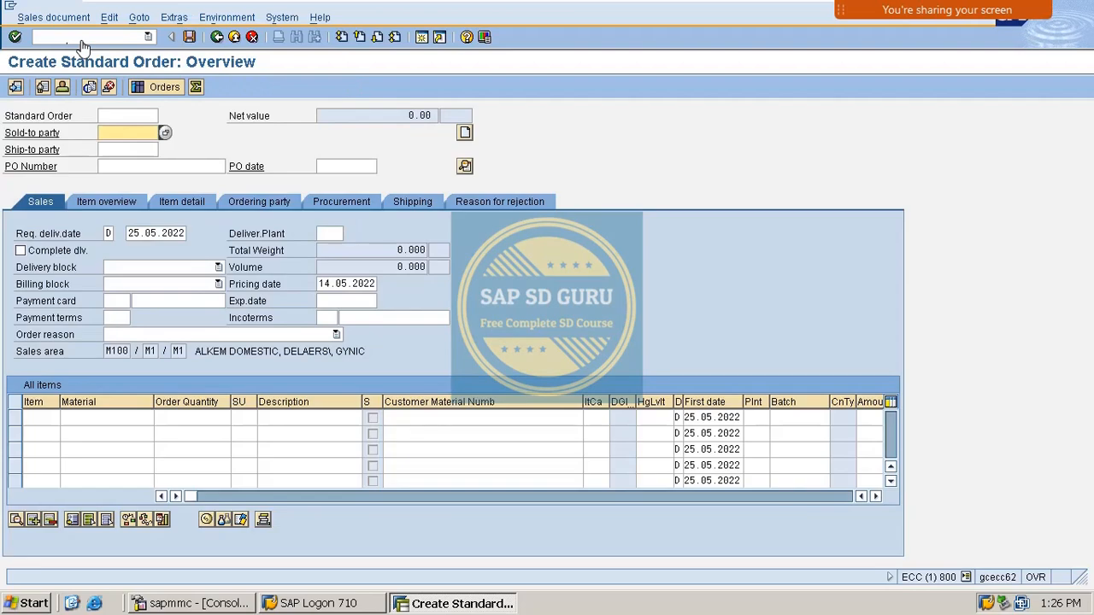
Step: Enter REL's customer number as the new order's sold-to party and choose REL PAYER -1 as its payer
{"action": "key", "text": "BackSpace"}
{"action": "key", "text": "Down"}
{"action": "key", "text": "Return"}
{"action": "key", "text": "Return"}
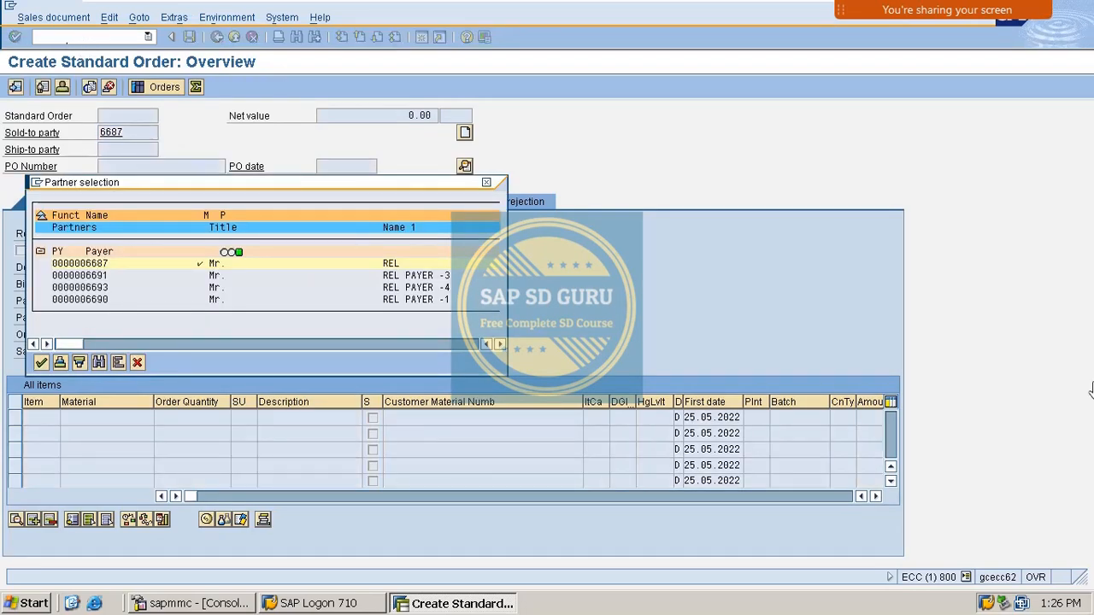
{"action": "double_click", "coordinate": [89, 306]}
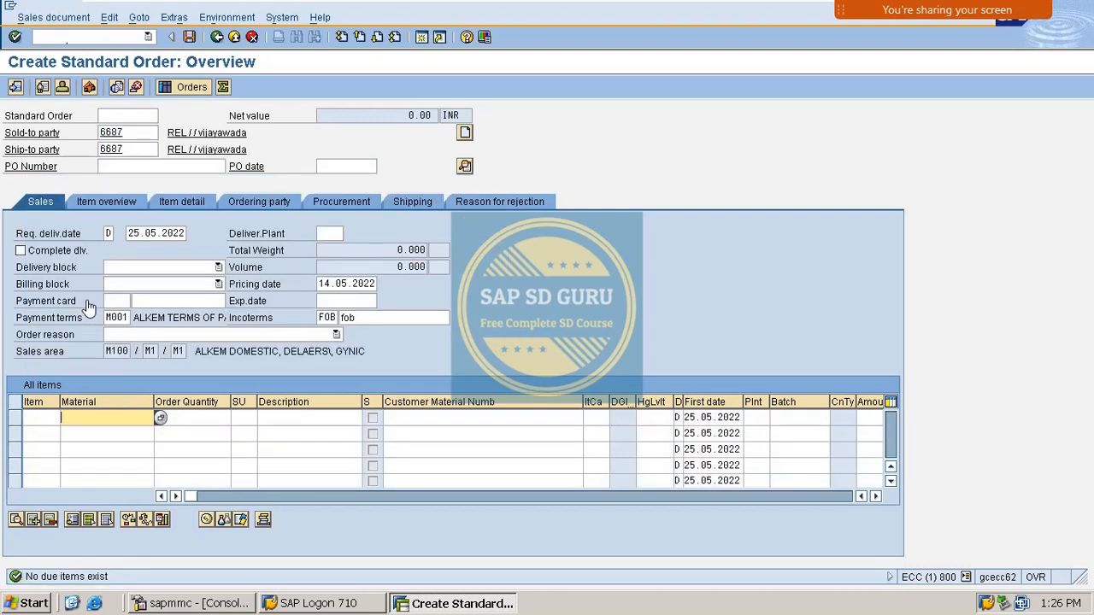
Step: Add material vaxine-150 with an order quantity of 15 as the new order's first item
{"action": "key", "text": "BackSpace"}
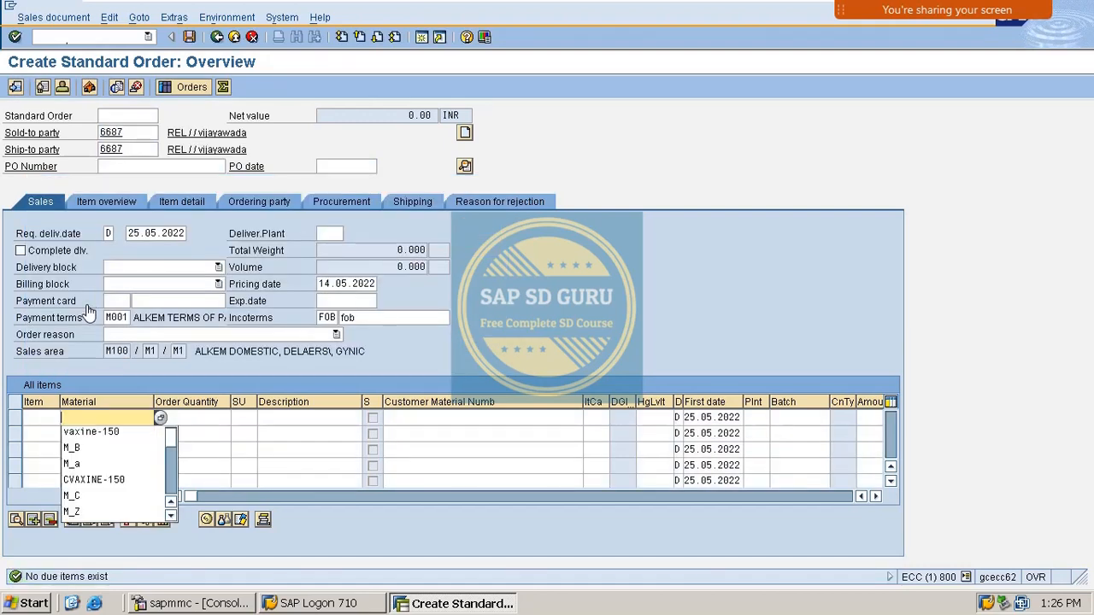
{"action": "key", "text": "Down"}
{"action": "key", "text": "Return"}
{"action": "key", "text": "Tab"}
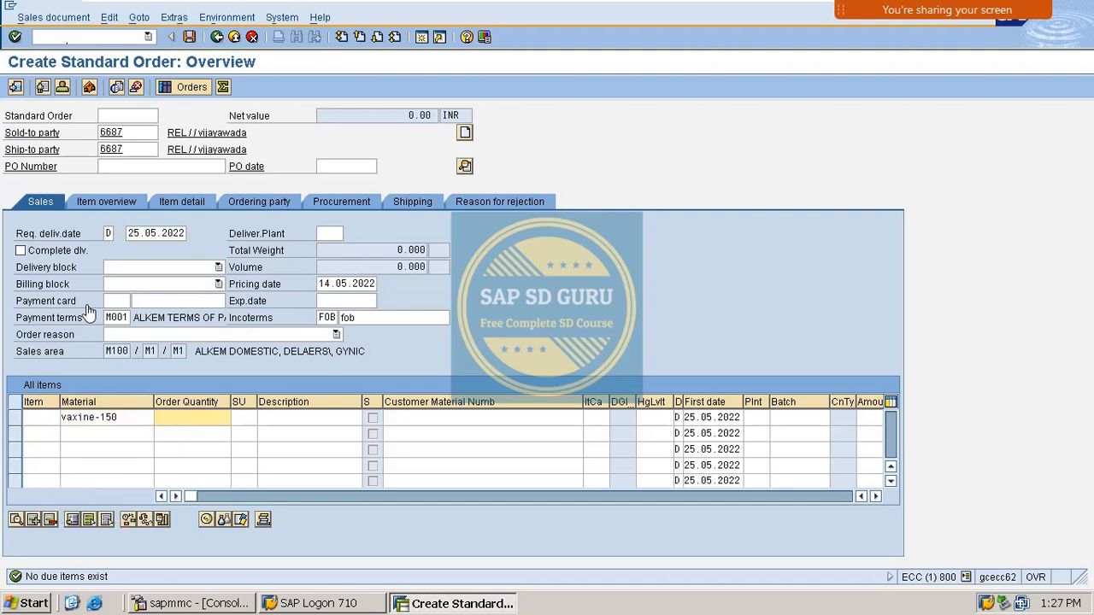
{"action": "type", "text": "15"}
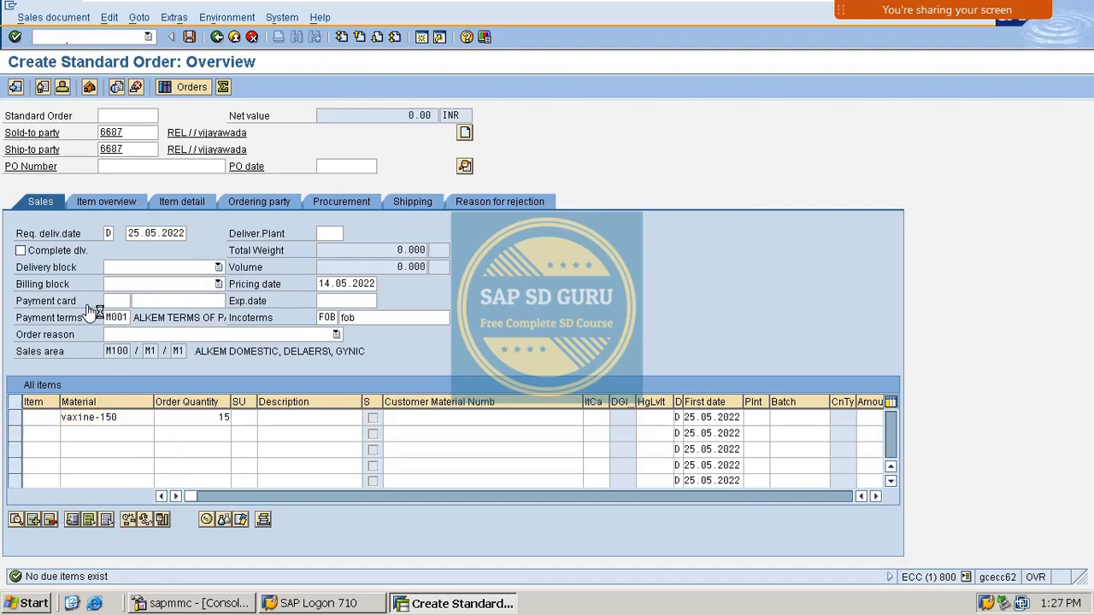
{"action": "key", "text": "Return"}
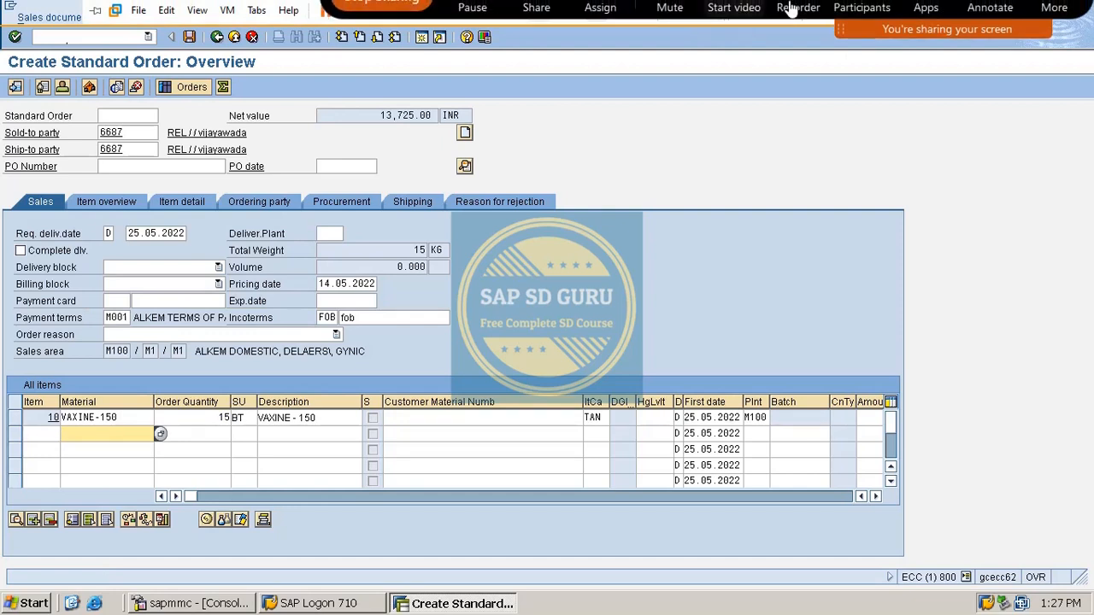
Step: Check the order's net value, and save the order by proceeding directly to its delivery
{"action": "left_click", "coordinate": [379, 119]}
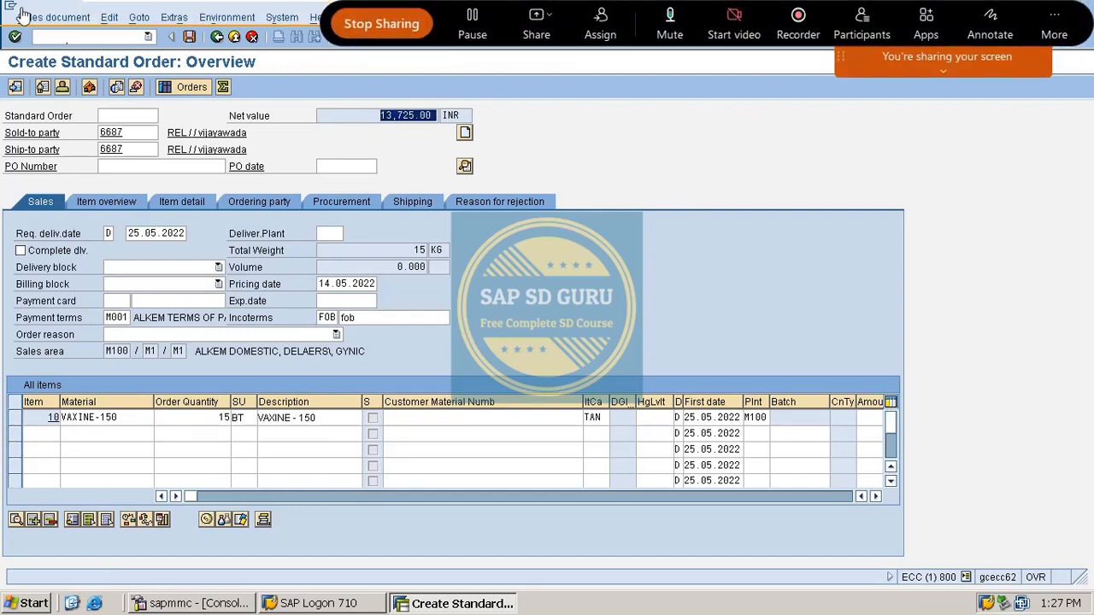
{"action": "left_click", "coordinate": [47, 17]}
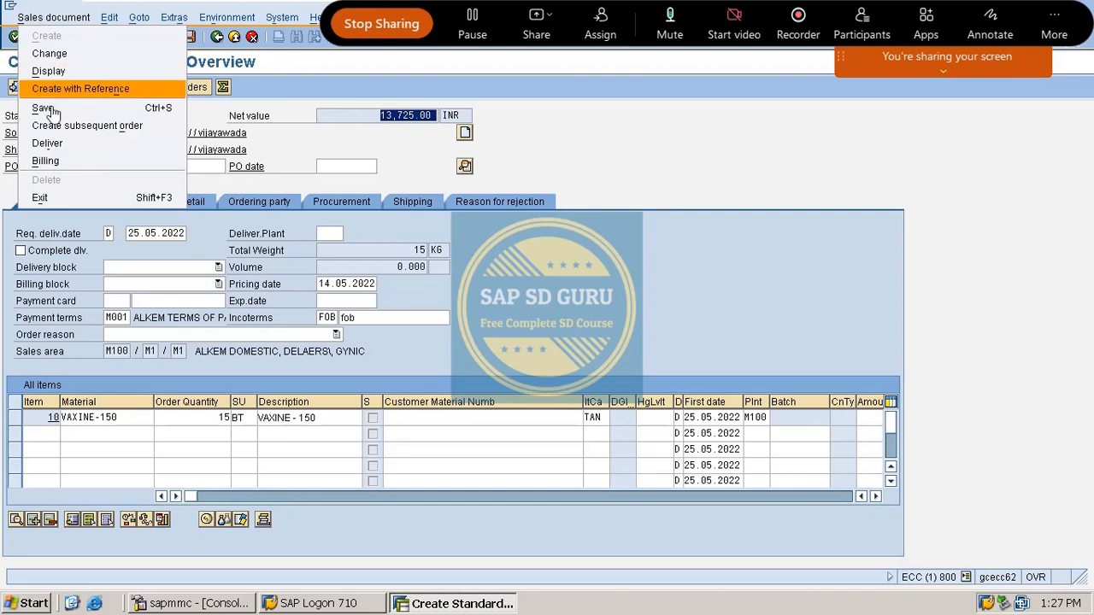
{"action": "left_click", "coordinate": [61, 151]}
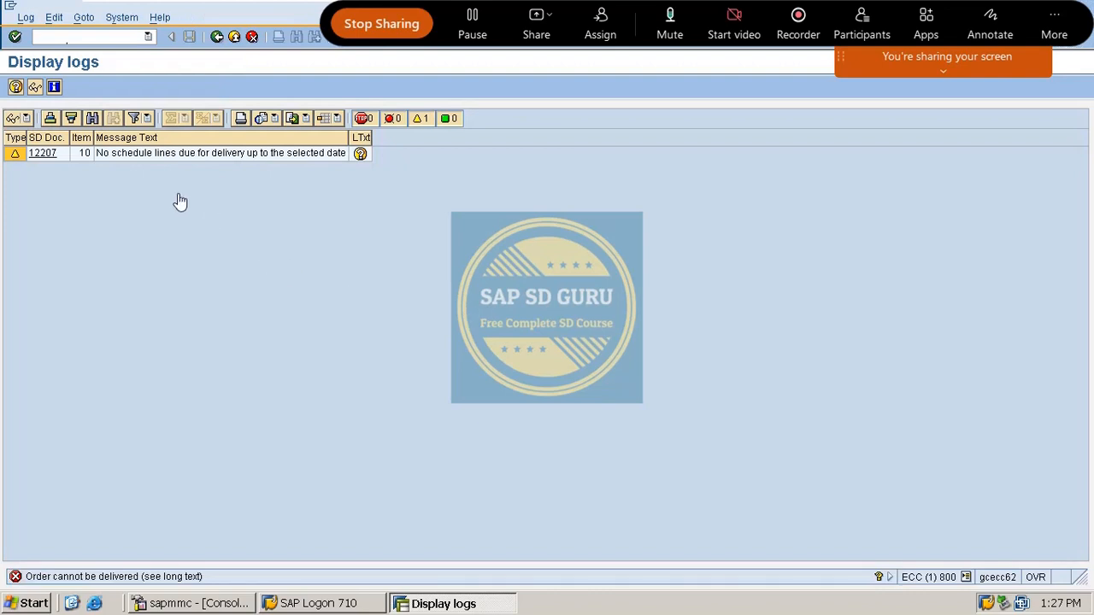
Step: Leave the delivery log, change the selection date's month to 06 and create the order's outbound delivery
{"action": "left_click", "coordinate": [234, 38]}
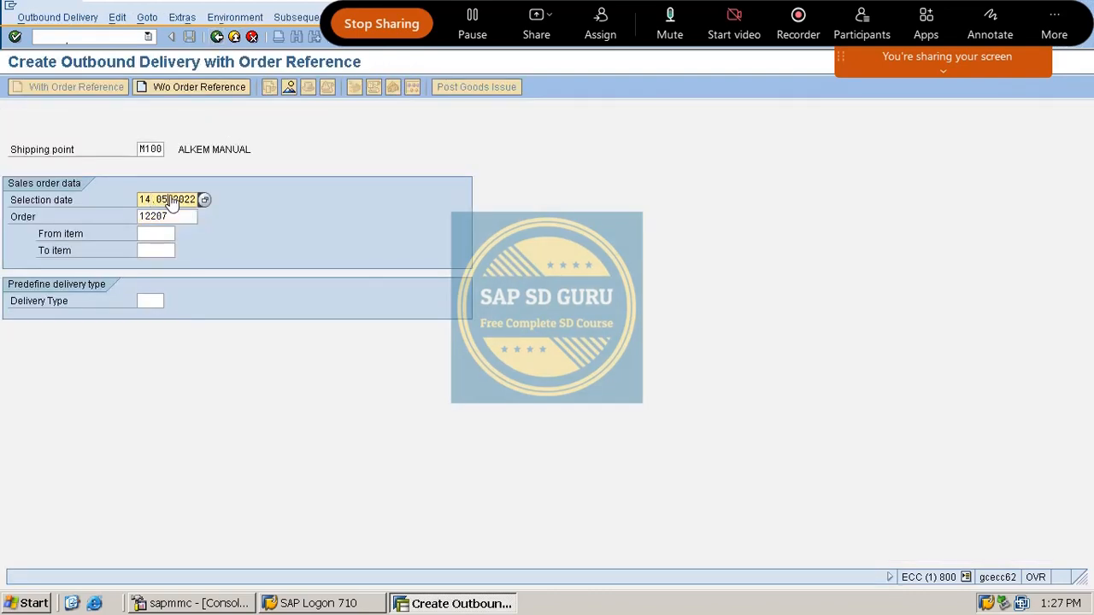
{"action": "type", "text": "6"}
{"action": "key", "text": "Return"}
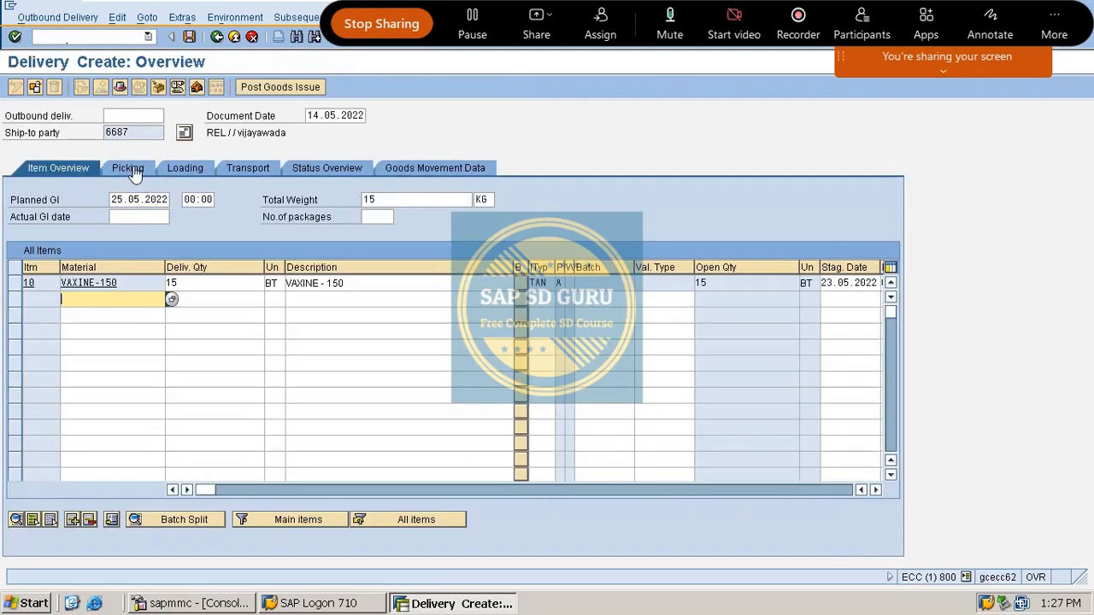
Step: Set the picked quantity of the delivery's vaxine-150 item to 15
{"action": "left_click", "coordinate": [127, 168]}
{"action": "left_click", "coordinate": [363, 287]}
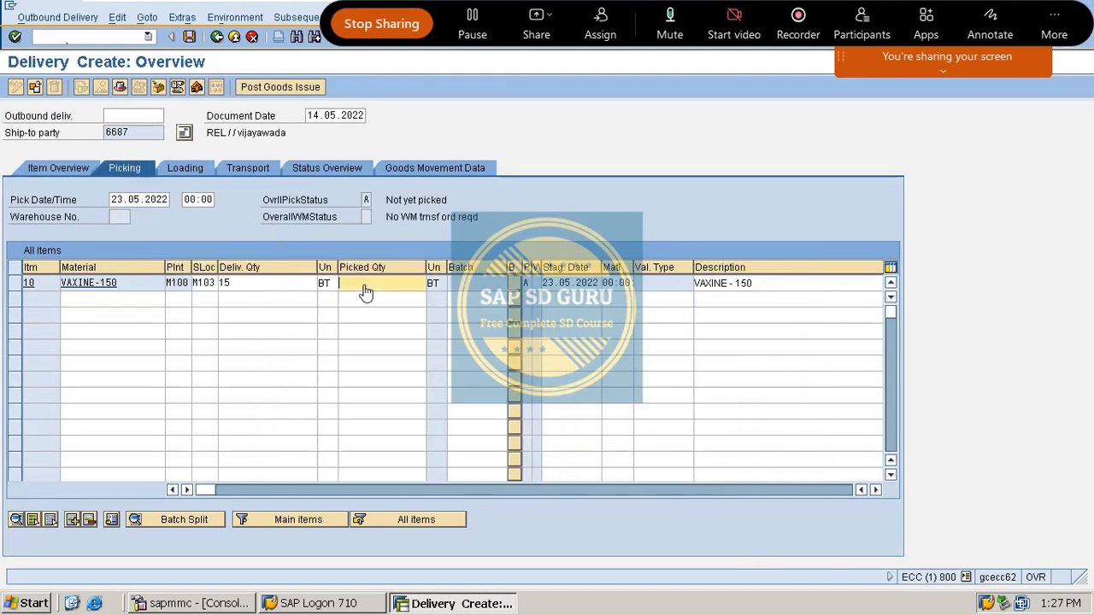
{"action": "type", "text": "15"}
{"action": "key", "text": "Return"}
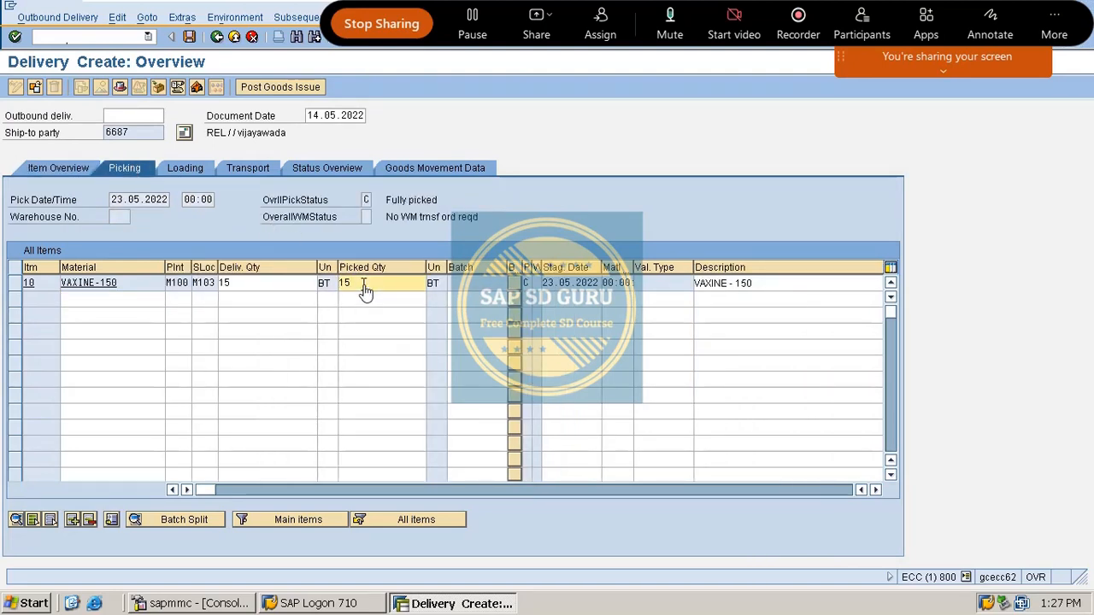
Step: Post the vaxine-150 delivery's goods issue, and create and save its invoice with transaction VF01
{"action": "left_click", "coordinate": [268, 93]}
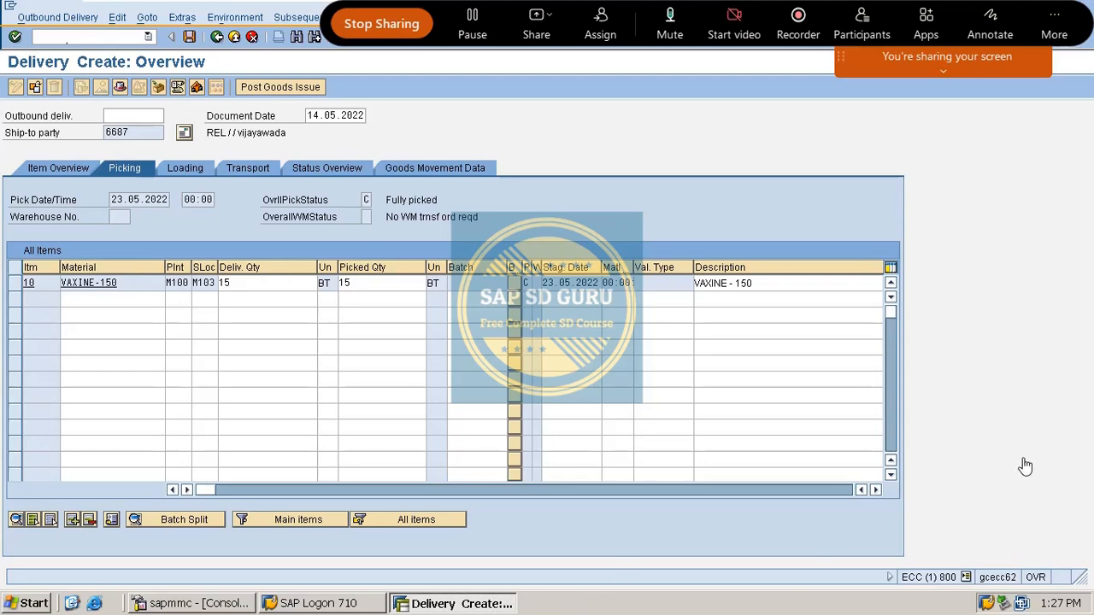
{"action": "key", "text": "ctrl+s"}
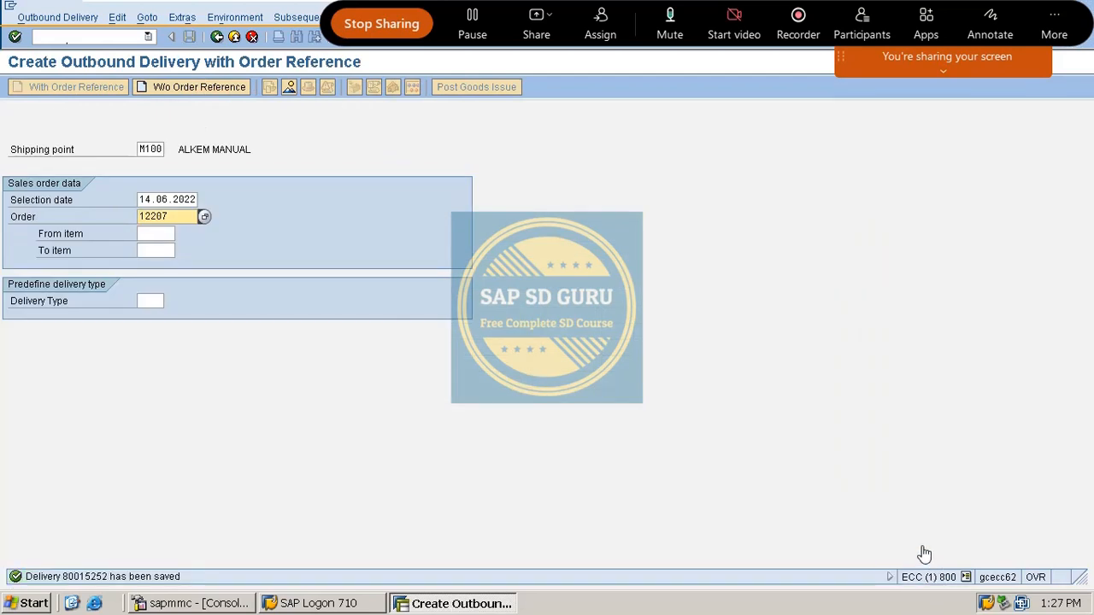
{"action": "left_click", "coordinate": [72, 40]}
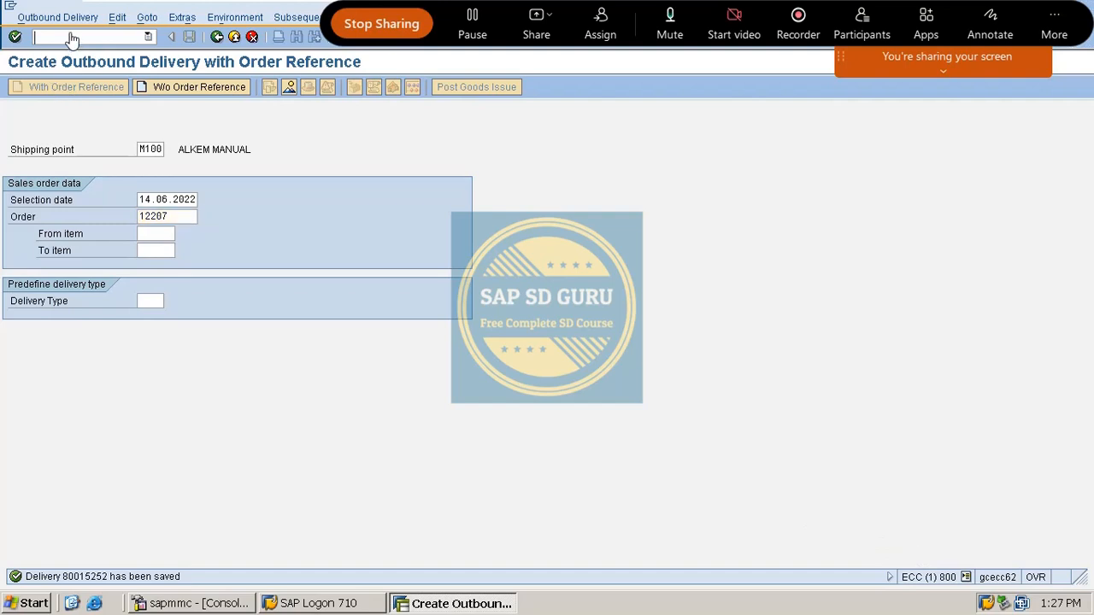
{"action": "key", "text": "Return"}
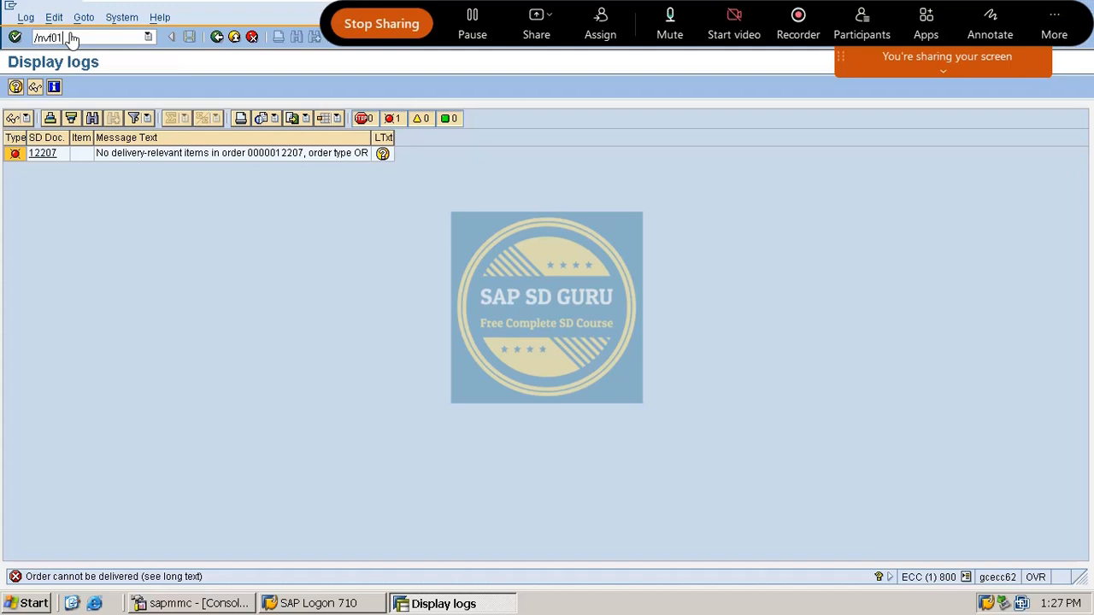
{"action": "type", "text": "/nvf01"}
{"action": "key", "text": "Return"}
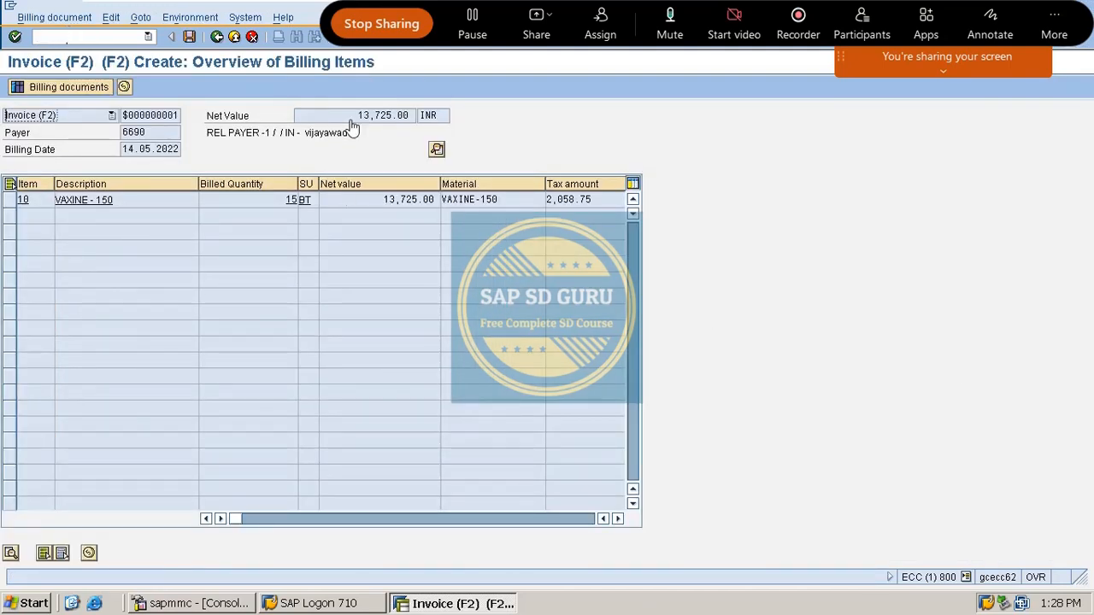
{"action": "left_click", "coordinate": [189, 37]}
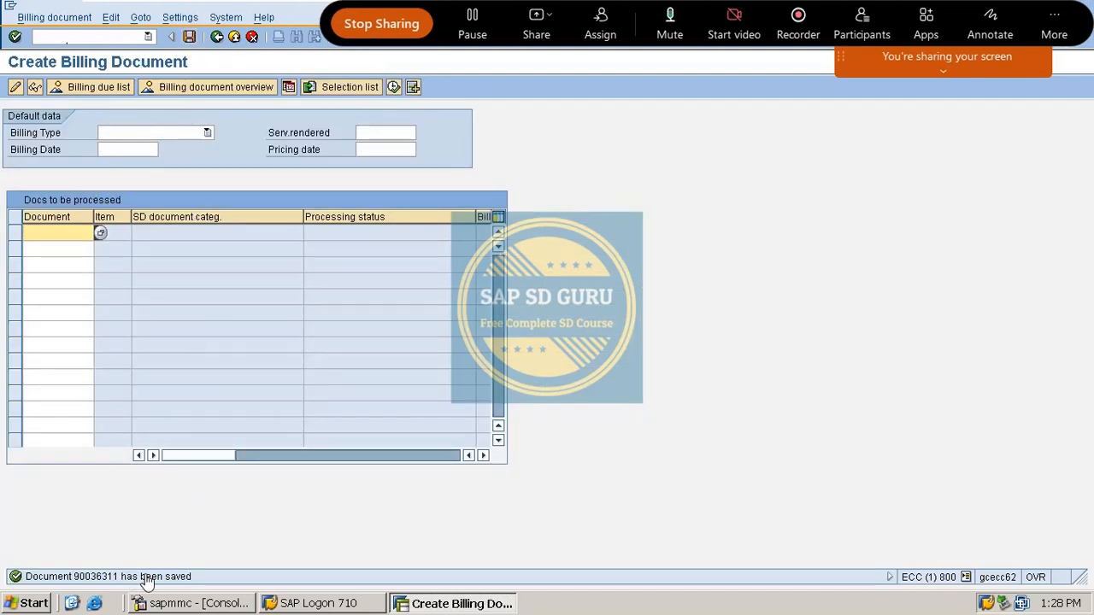
Step: Open the customer line item display with transaction FBL5N and list REL's open items in company code M100
{"action": "left_click", "coordinate": [79, 39]}
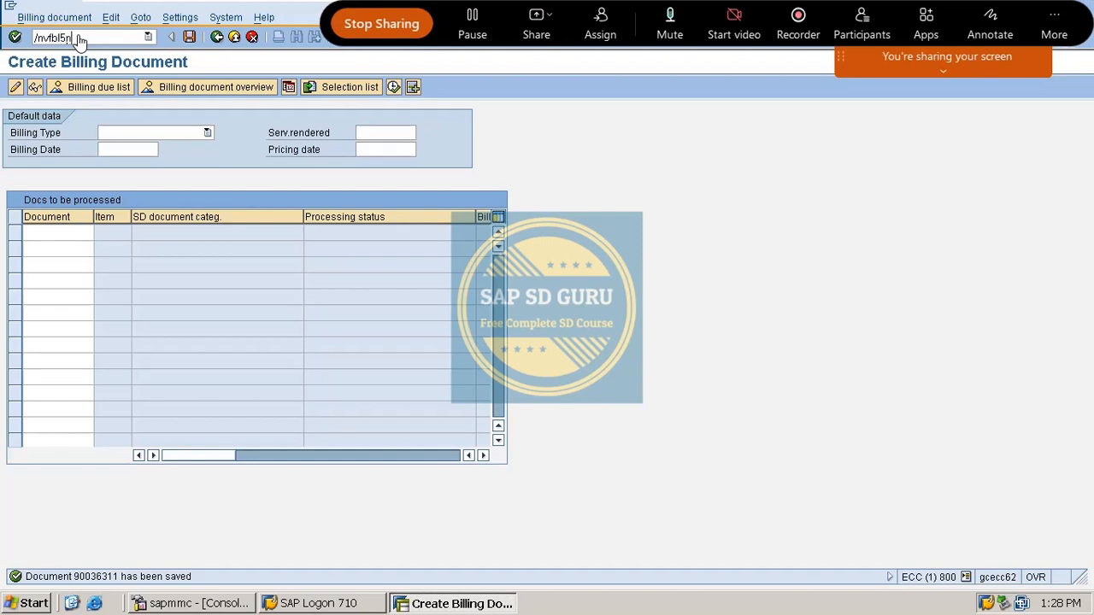
{"action": "key", "text": "Return"}
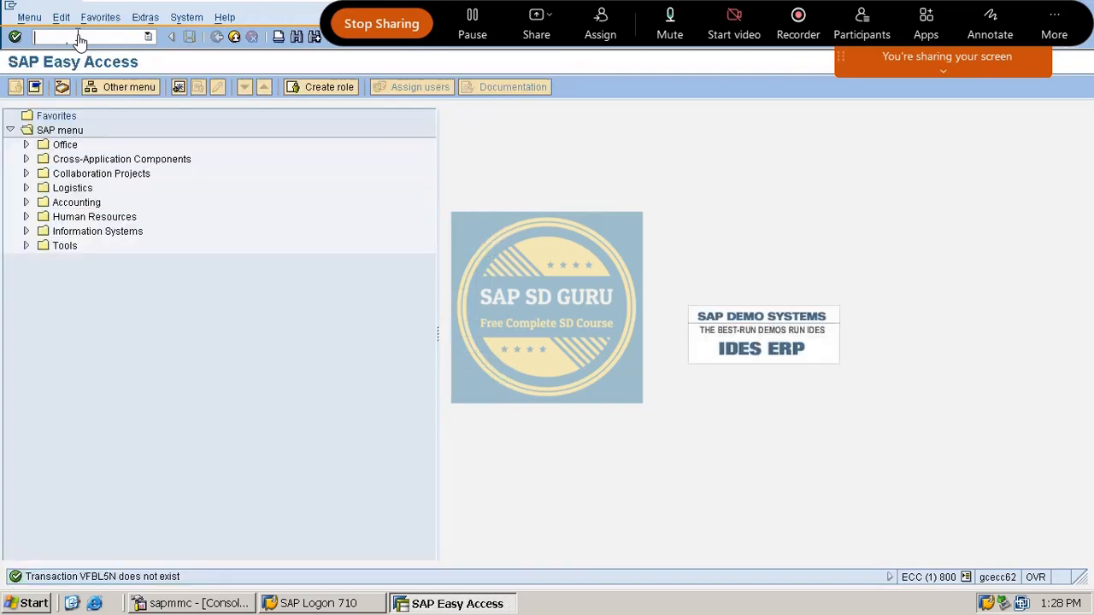
{"action": "type", "text": "fbl5n"}
{"action": "key", "text": "Return"}
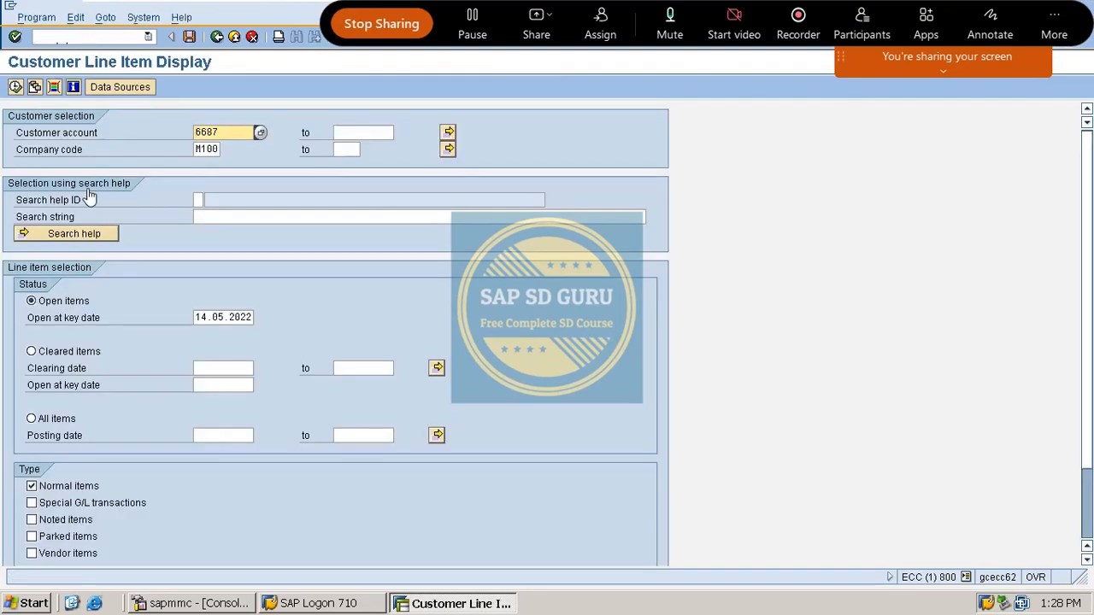
{"action": "left_click", "coordinate": [15, 87]}
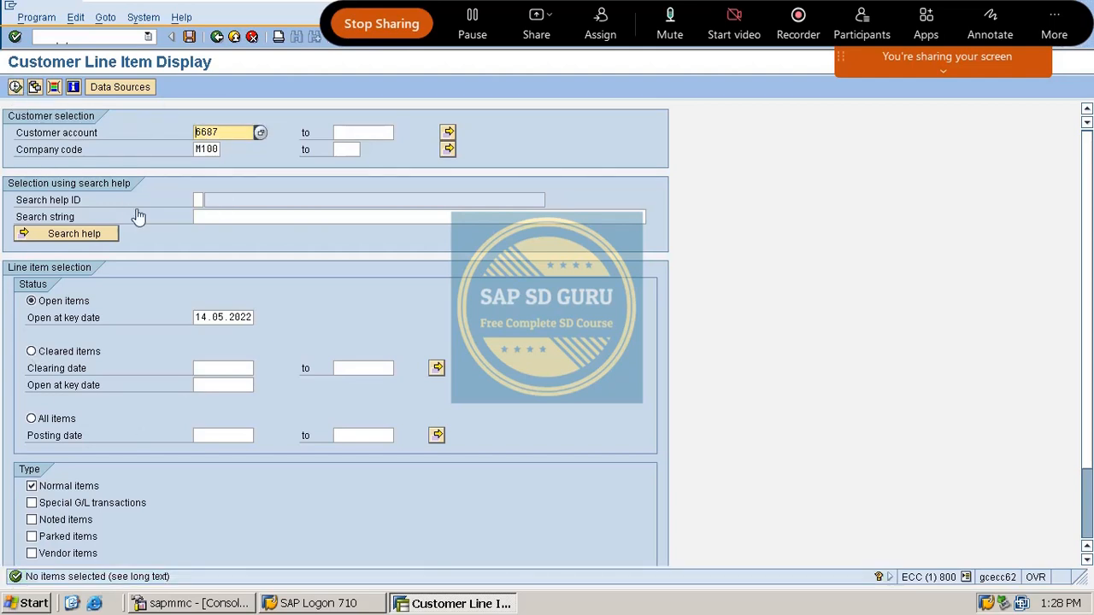
Step: Change the customer account to REL PAYER -1 and list its open items in company code M100
{"action": "left_click", "coordinate": [228, 136]}
{"action": "key", "text": "BackSpace"}
{"action": "key", "text": "BackSpace"}
{"action": "type", "text": "90"}
{"action": "key", "text": "Return"}
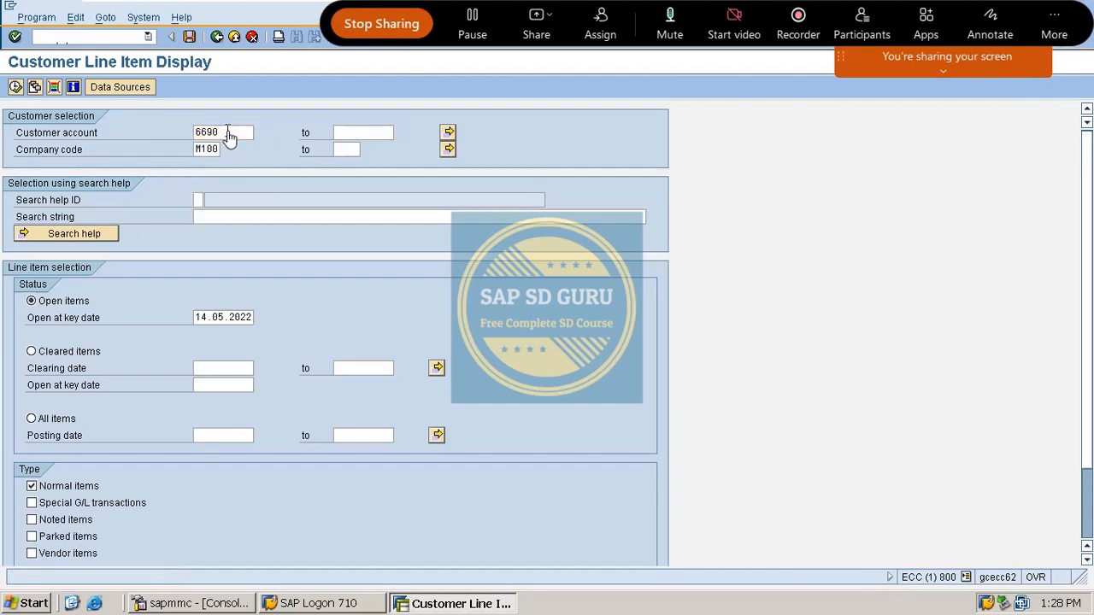
{"action": "left_click", "coordinate": [16, 88]}
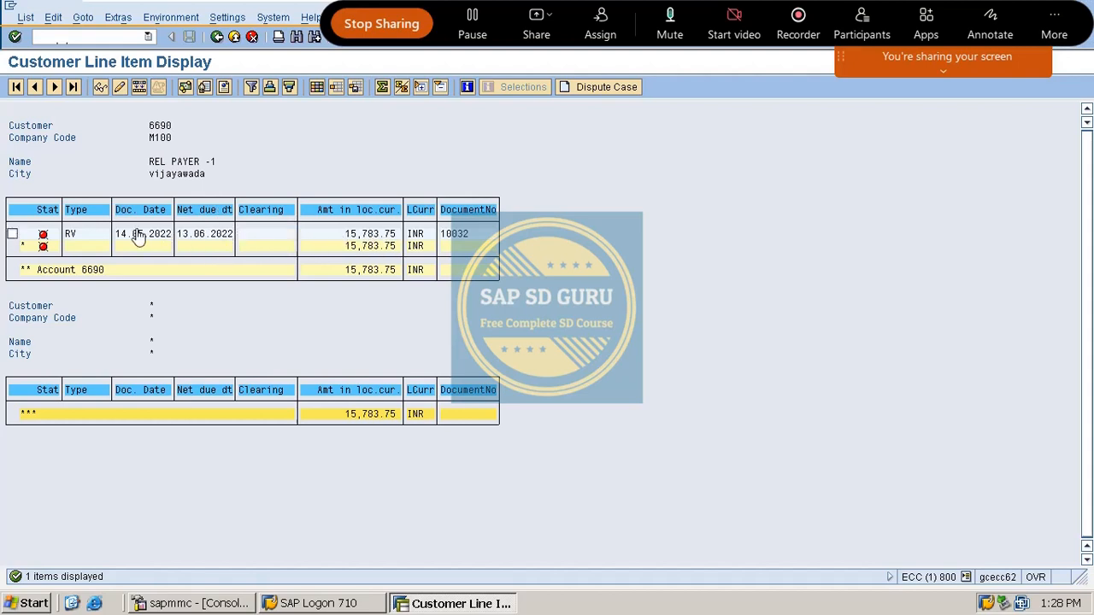
Step: Open REL PAYER -1's RV line item for changes, set its baseline date to 14.05.2021 and save
{"action": "double_click", "coordinate": [88, 244]}
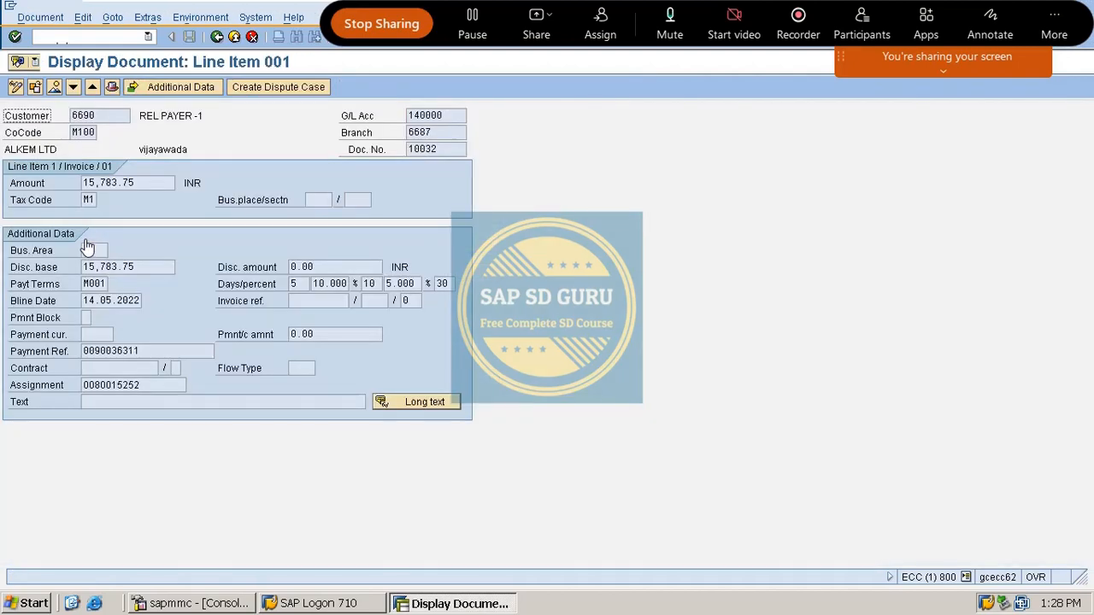
{"action": "left_click", "coordinate": [16, 86]}
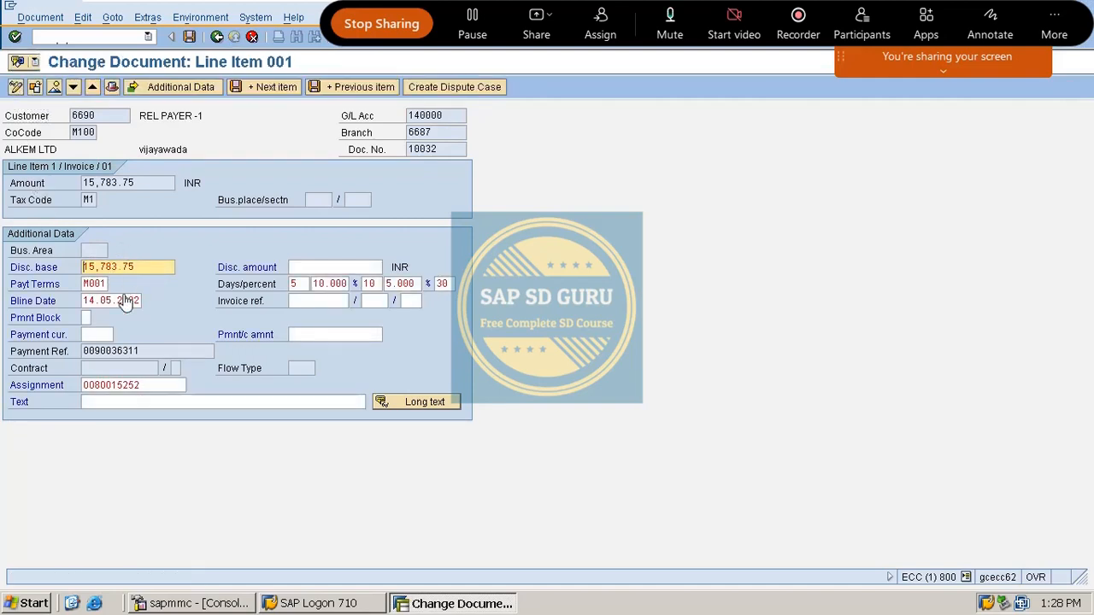
{"action": "left_click", "coordinate": [130, 303]}
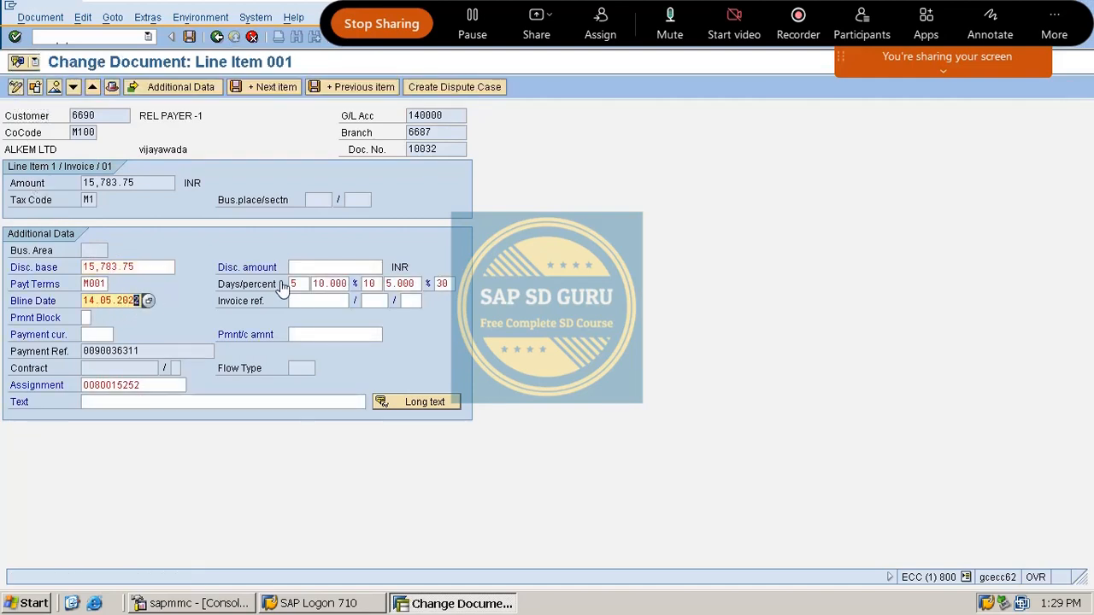
{"action": "type", "text": "1"}
{"action": "key", "text": "Return"}
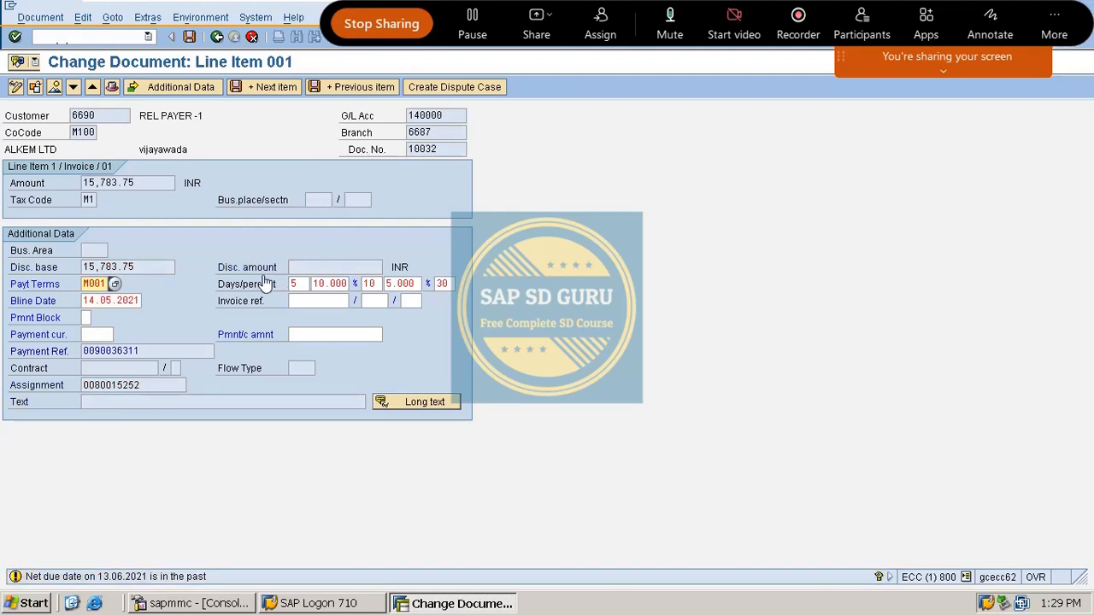
{"action": "key", "text": "Return"}
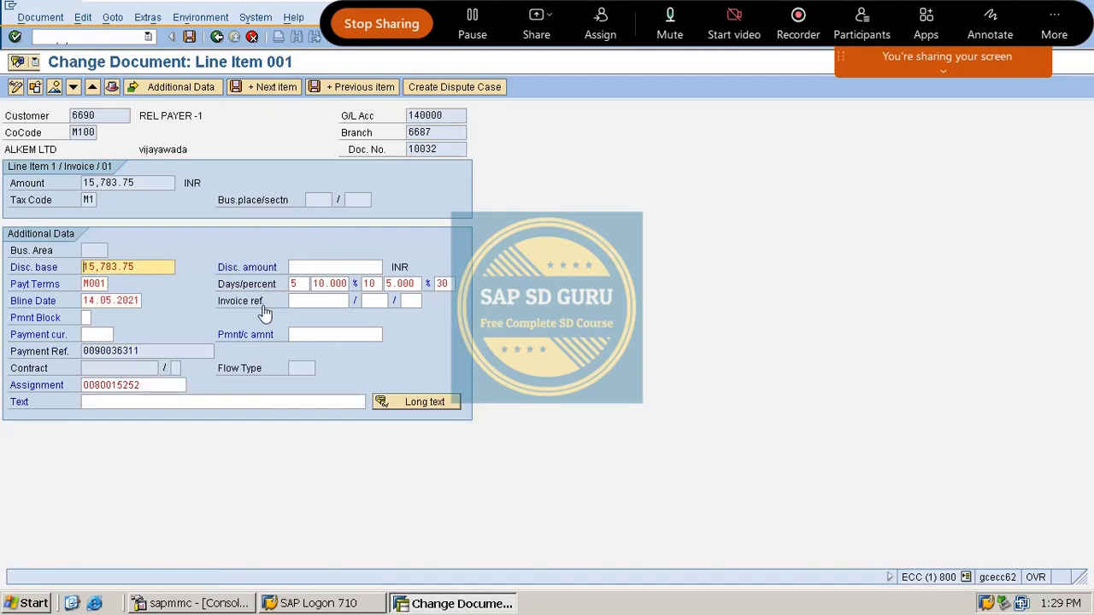
{"action": "key", "text": "ctrl+s"}
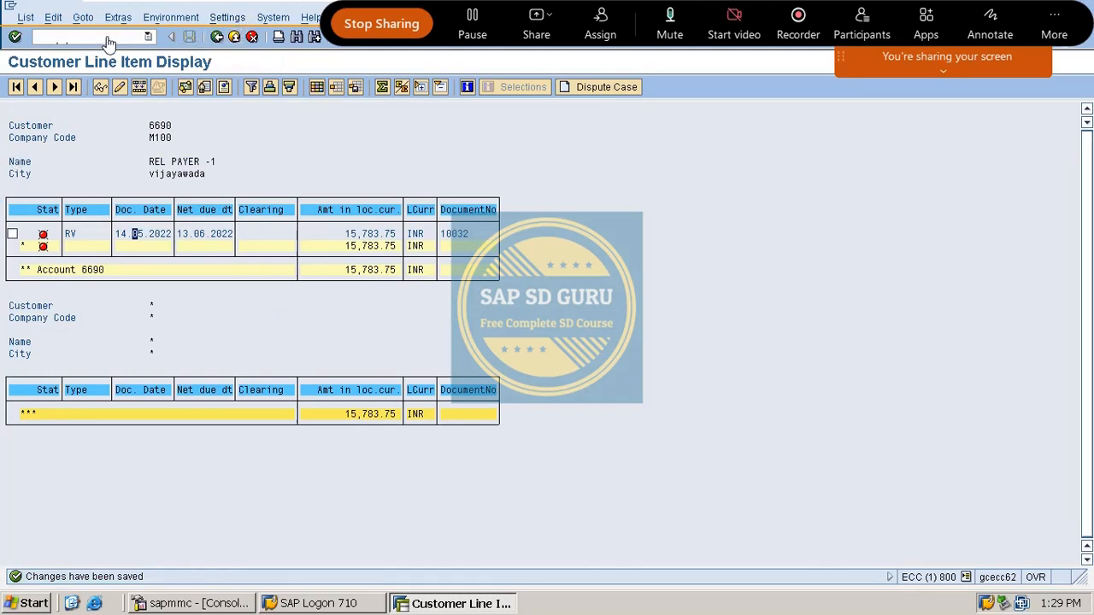
Step: Leave the line item display and start a standard order in VA01 for sold-to party REL with payer REL PAYER -1
{"action": "left_click", "coordinate": [217, 39]}
{"action": "left_click", "coordinate": [216, 39]}
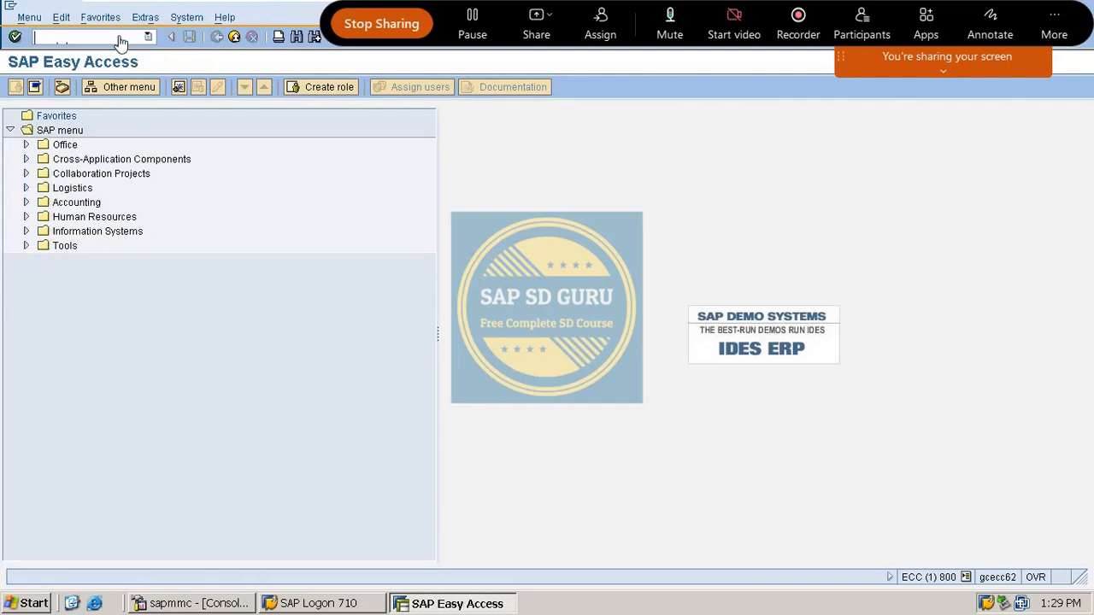
{"action": "type", "text": "/nva01"}
{"action": "key", "text": "Return"}
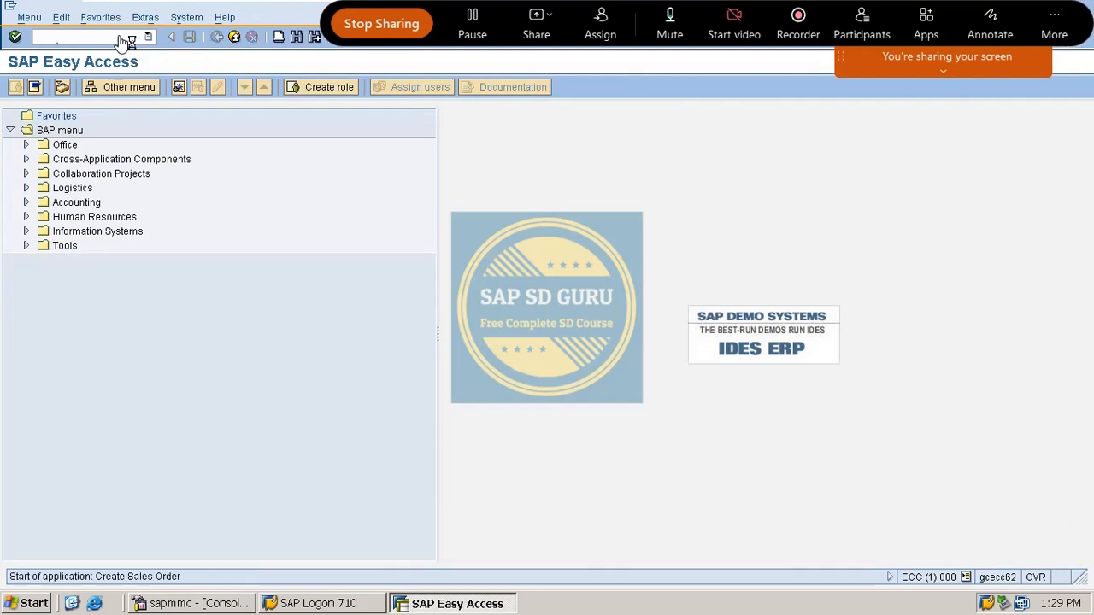
{"action": "key", "text": "Return"}
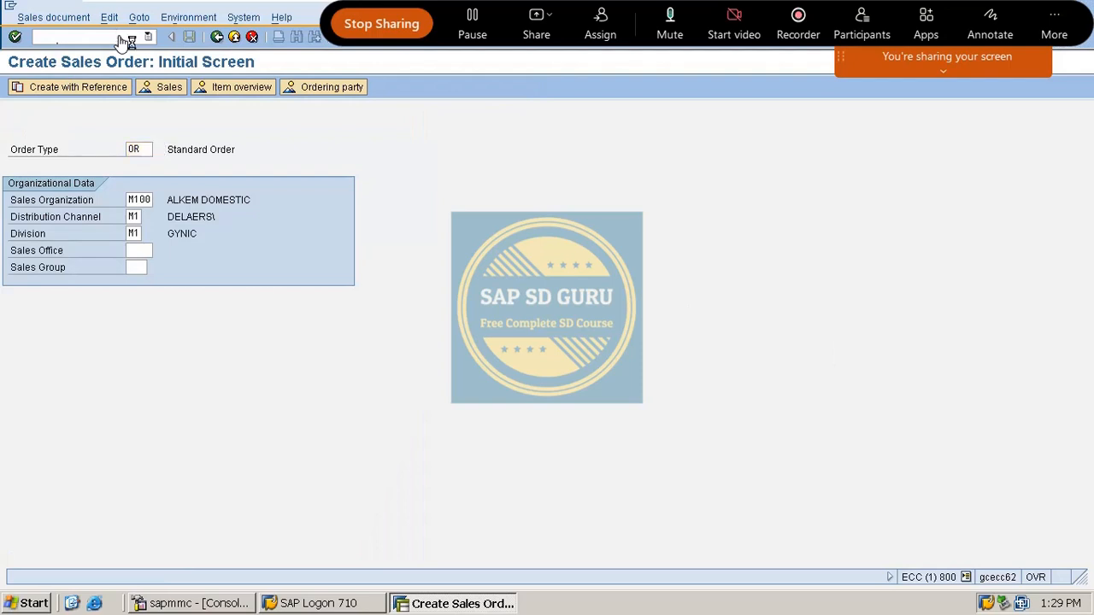
{"action": "key", "text": "BackSpace"}
{"action": "key", "text": "Down"}
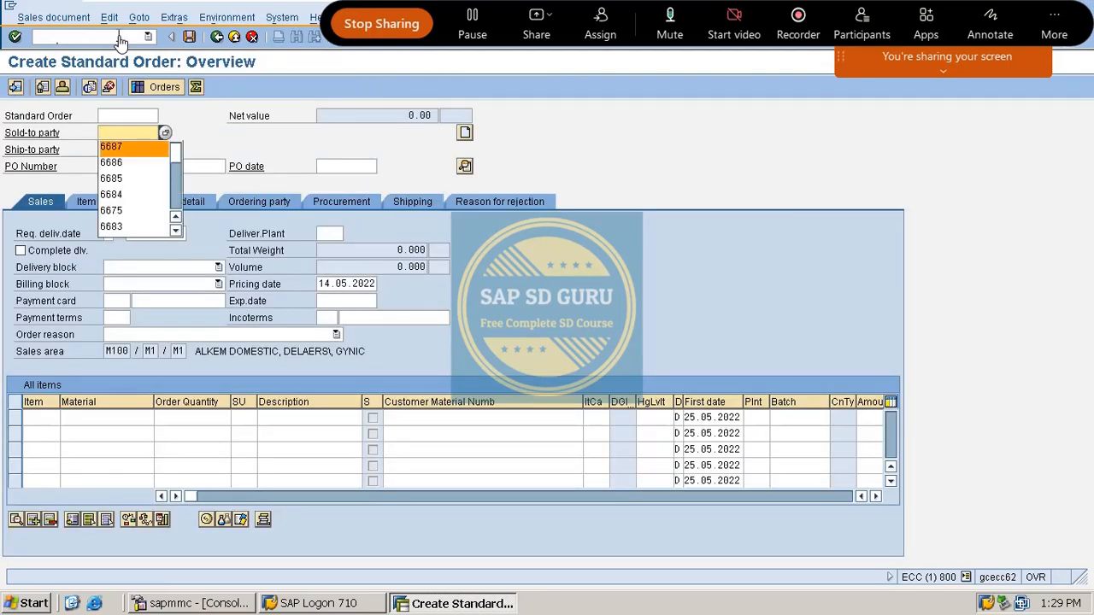
{"action": "key", "text": "Return"}
{"action": "key", "text": "Return"}
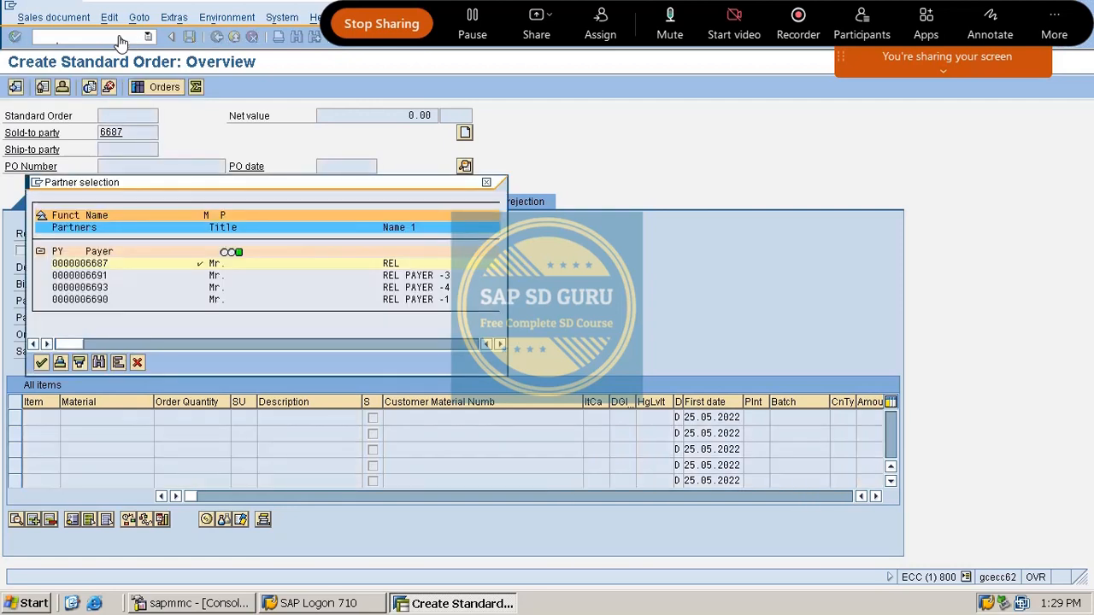
{"action": "double_click", "coordinate": [102, 301]}
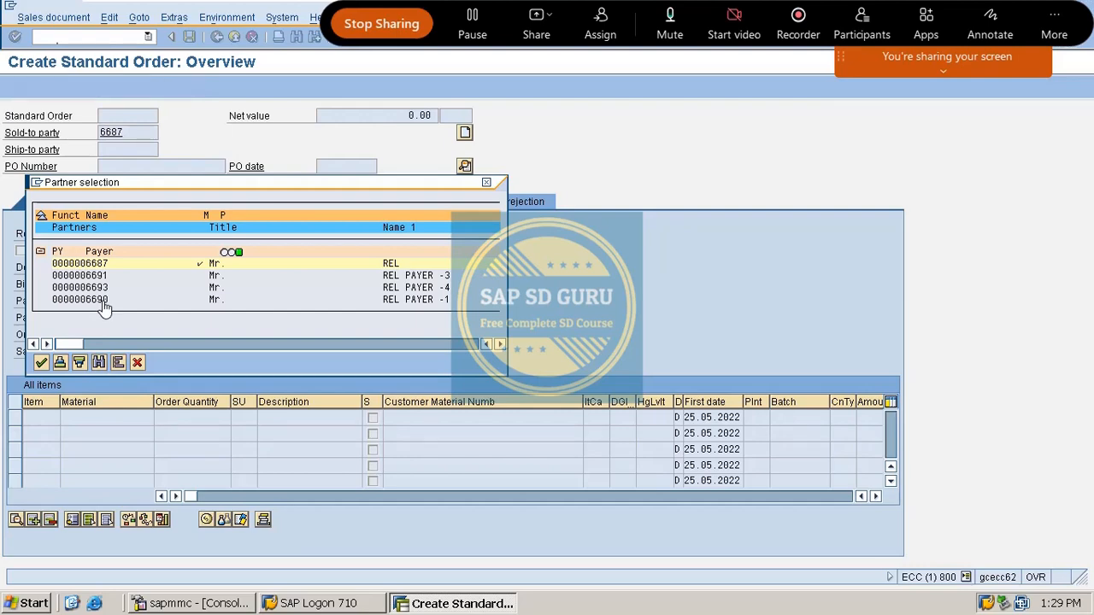
Step: Move the credit check message clear of the order data, read it and dismiss it
{"action": "left_click_drag", "start_coordinate": [295, 341], "coordinate": [775, 242]}
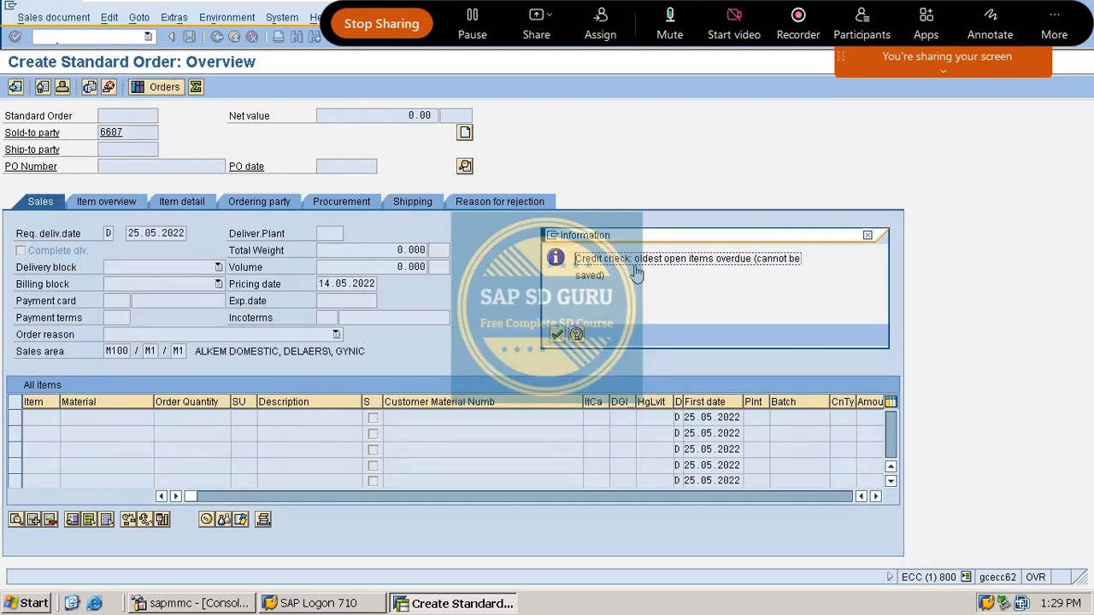
{"action": "left_click_drag", "start_coordinate": [633, 258], "coordinate": [862, 267]}
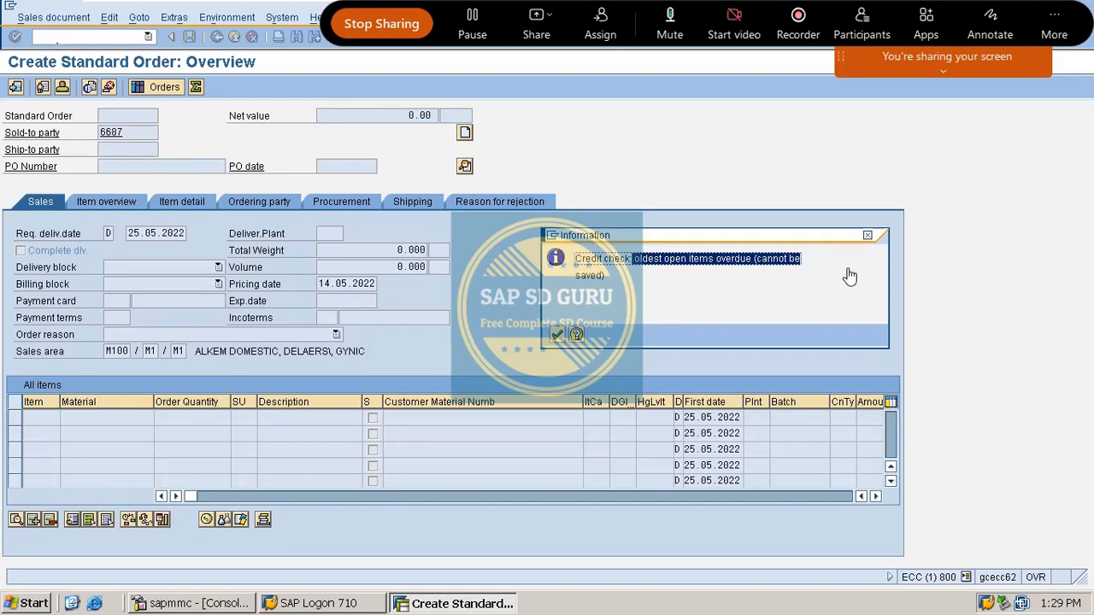
{"action": "left_click", "coordinate": [868, 236]}
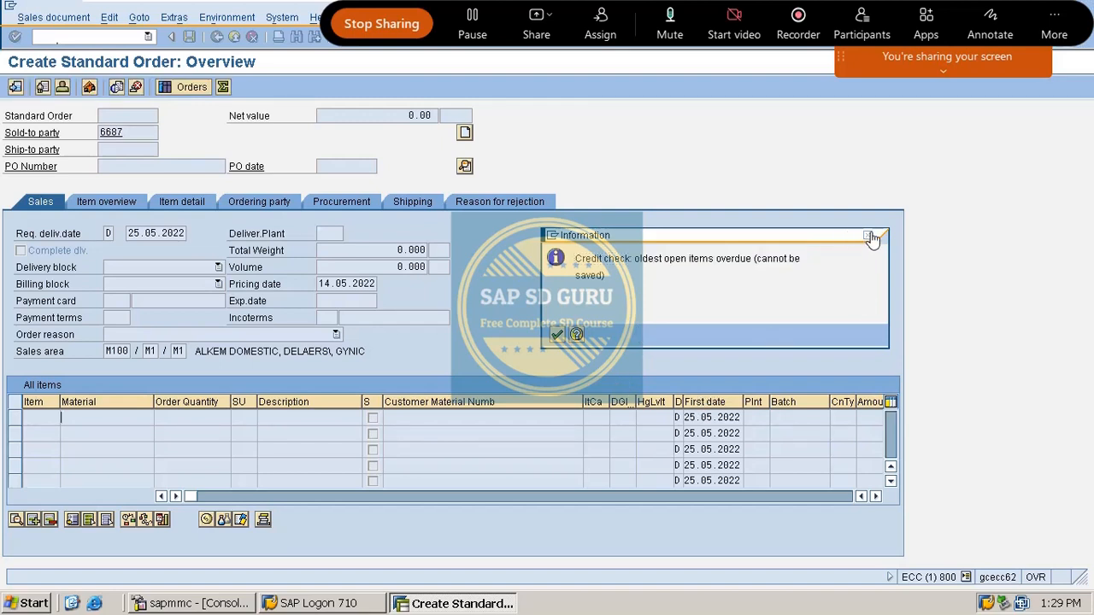
Step: Restart VA01 with a new standard order for sold-to party REL, choosing REL PAYER -4 as payer
{"action": "left_click", "coordinate": [99, 39]}
{"action": "type", "text": "/nva01"}
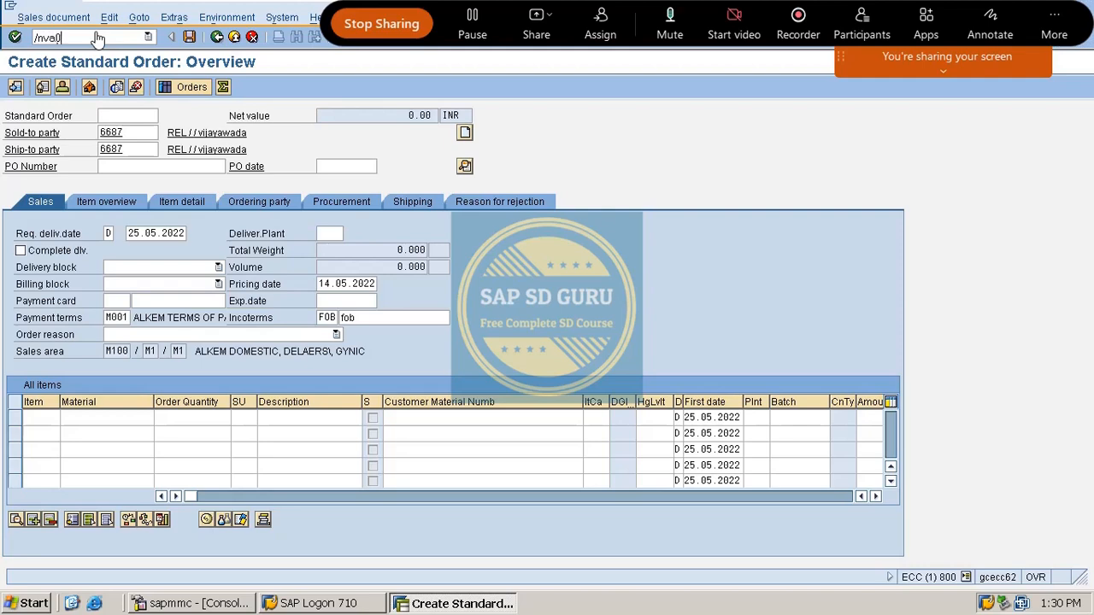
{"action": "key", "text": "Return"}
{"action": "key", "text": "Return"}
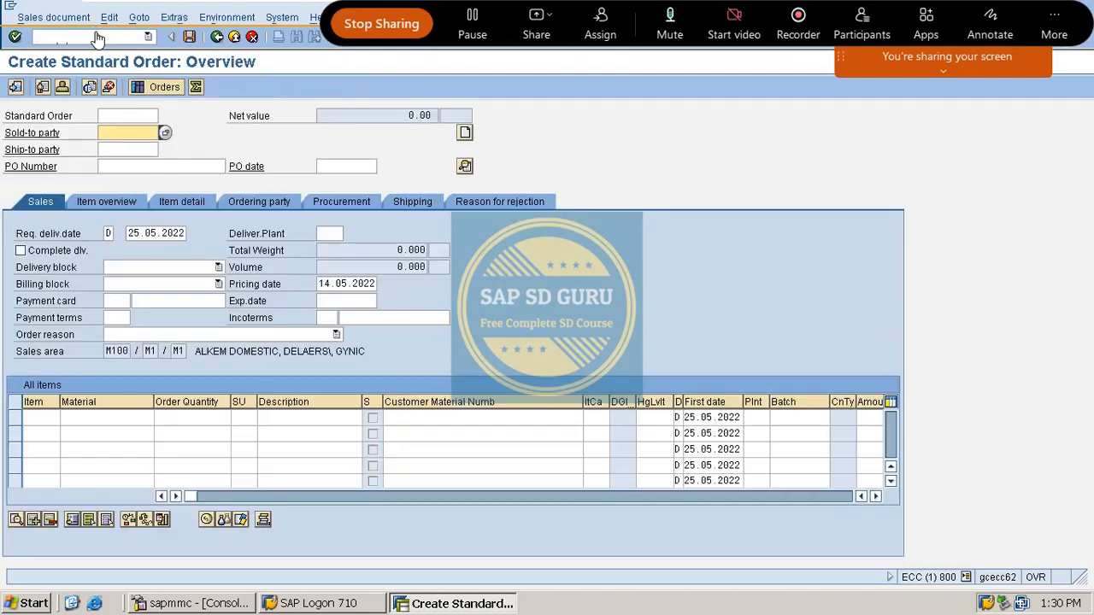
{"action": "key", "text": "space"}
{"action": "key", "text": "Down"}
{"action": "key", "text": "Return"}
{"action": "key", "text": "Return"}
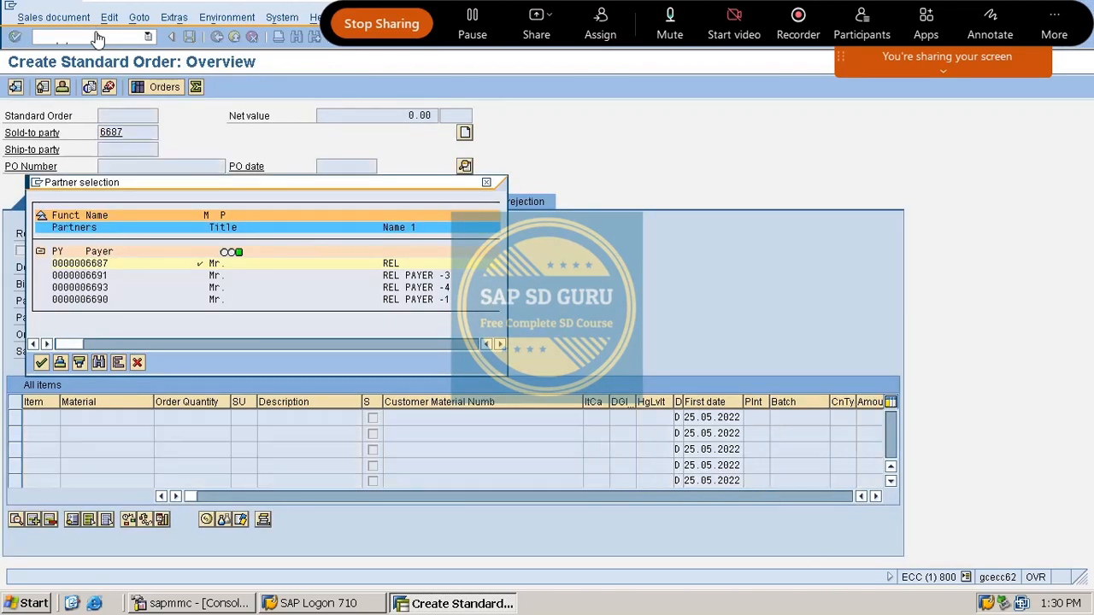
{"action": "double_click", "coordinate": [96, 290]}
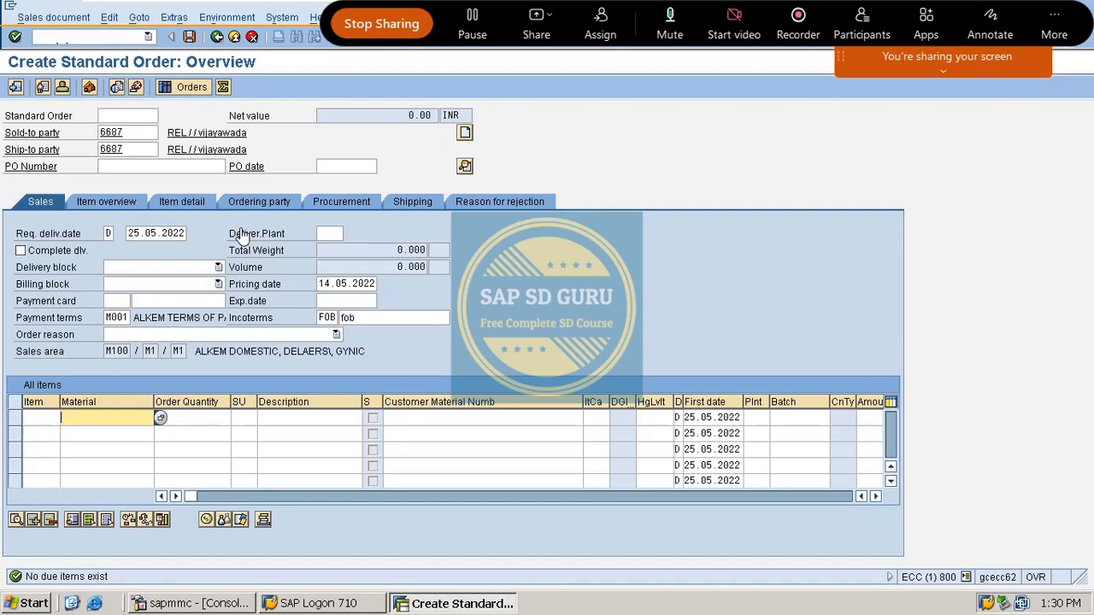
Step: Leave the order, start customizing with transaction SPRO and display the SAP Reference IMG
{"action": "left_click", "coordinate": [83, 40]}
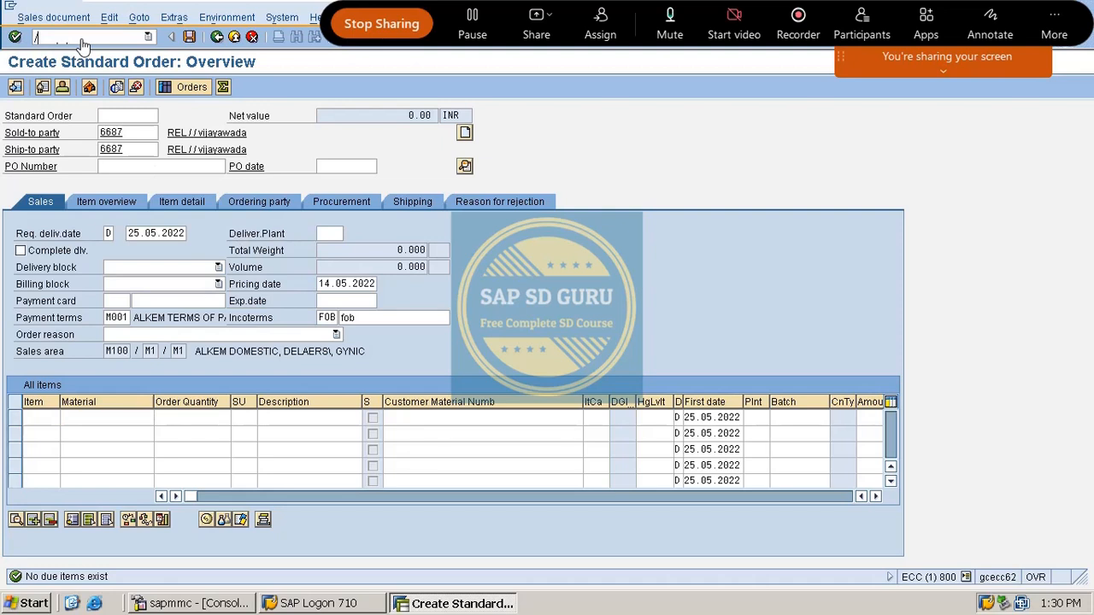
{"action": "type", "text": "/nspro"}
{"action": "key", "text": "Return"}
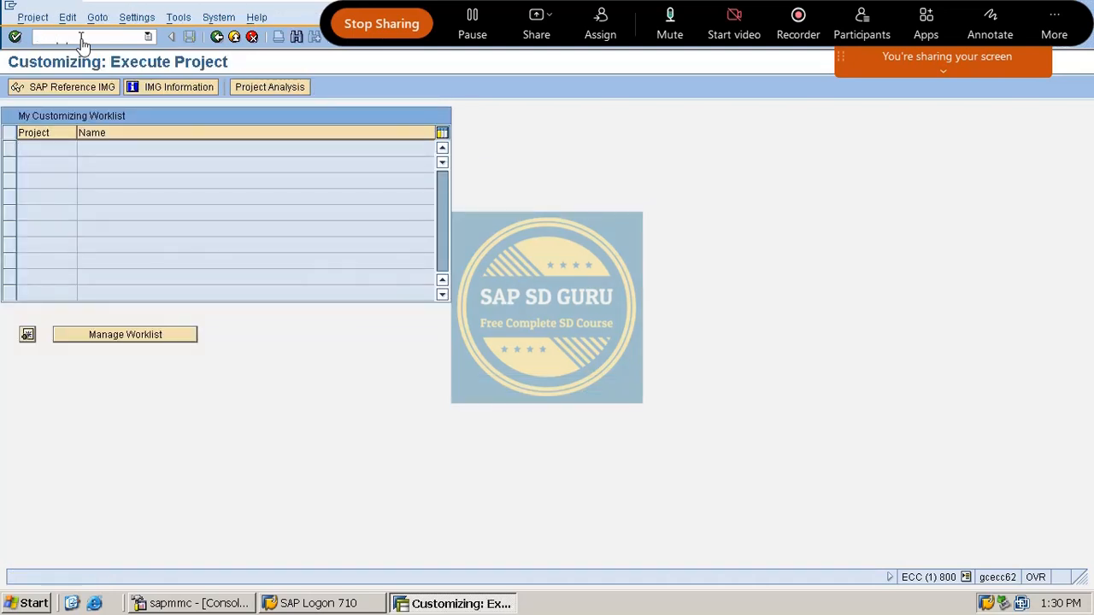
{"action": "left_click", "coordinate": [114, 92]}
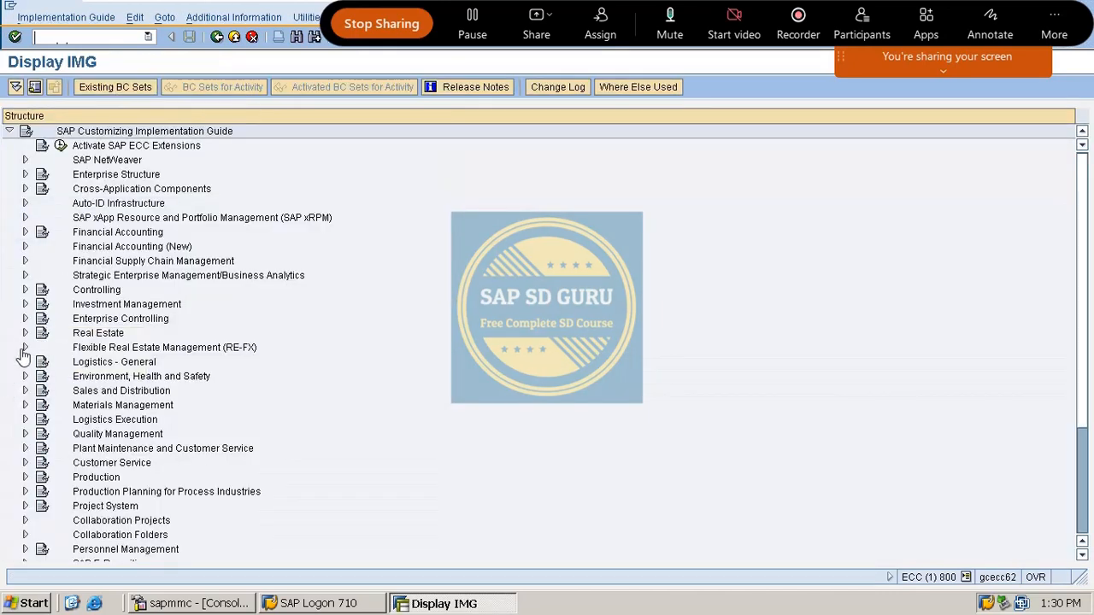
Step: In the IMG, go to Sales and Distribution, Basic Functions, Credit Management/Risk Management, Credit Management and execute Define Automatic Credit Control
{"action": "left_click", "coordinate": [25, 391]}
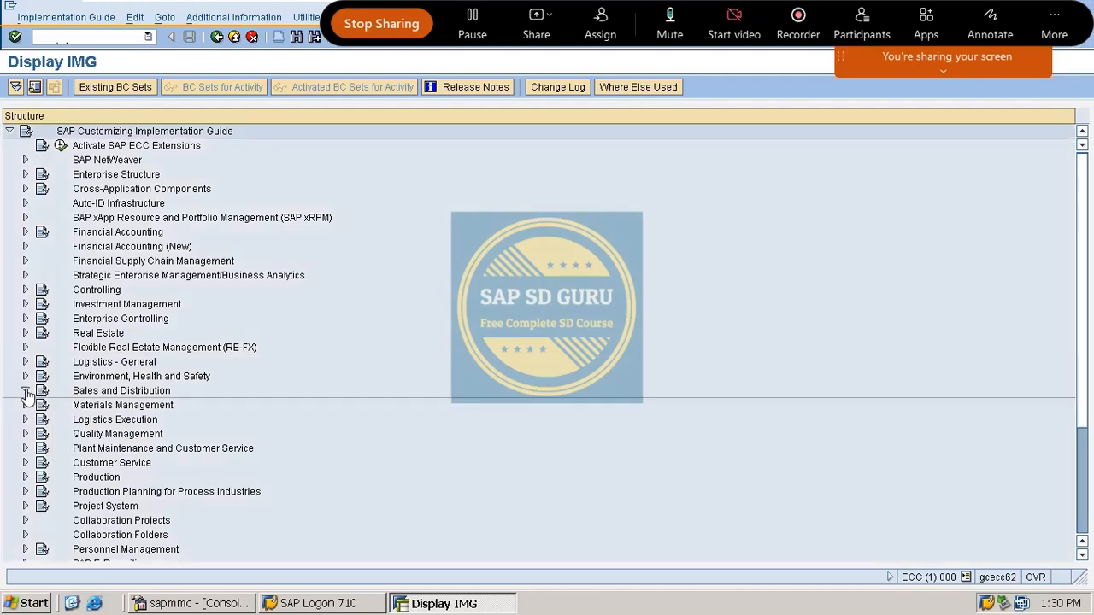
{"action": "left_click", "coordinate": [40, 349]}
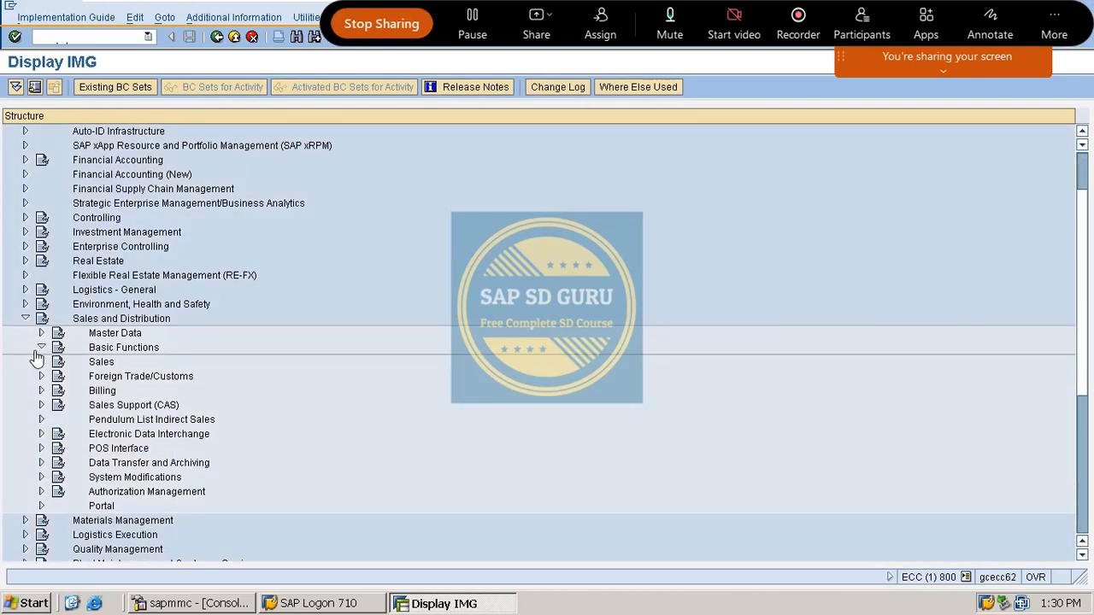
{"action": "scroll", "coordinate": [51, 442], "scroll_direction": "down", "scroll_amount": 3}
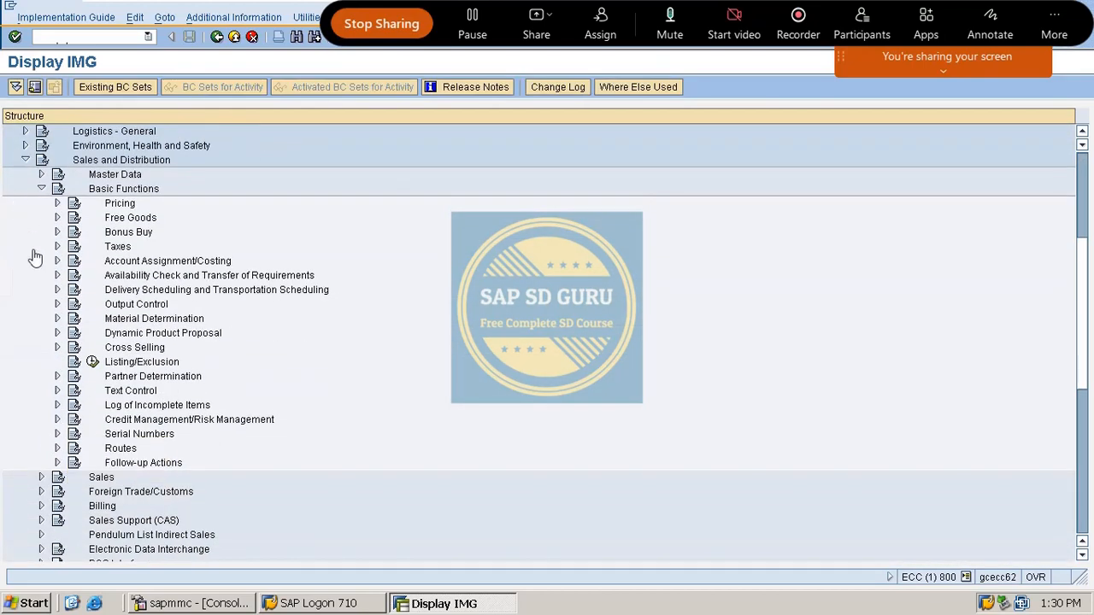
{"action": "scroll", "coordinate": [56, 444], "scroll_direction": "down", "scroll_amount": 1}
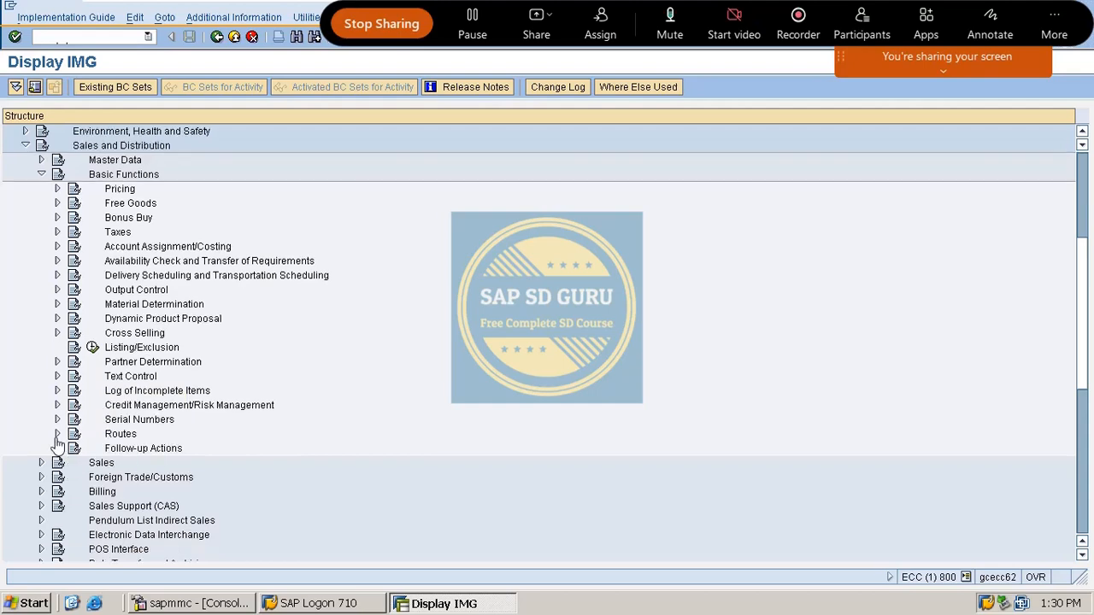
{"action": "scroll", "coordinate": [57, 444], "scroll_direction": "down", "scroll_amount": 1}
{"action": "scroll", "coordinate": [54, 370], "scroll_direction": "down", "scroll_amount": 1}
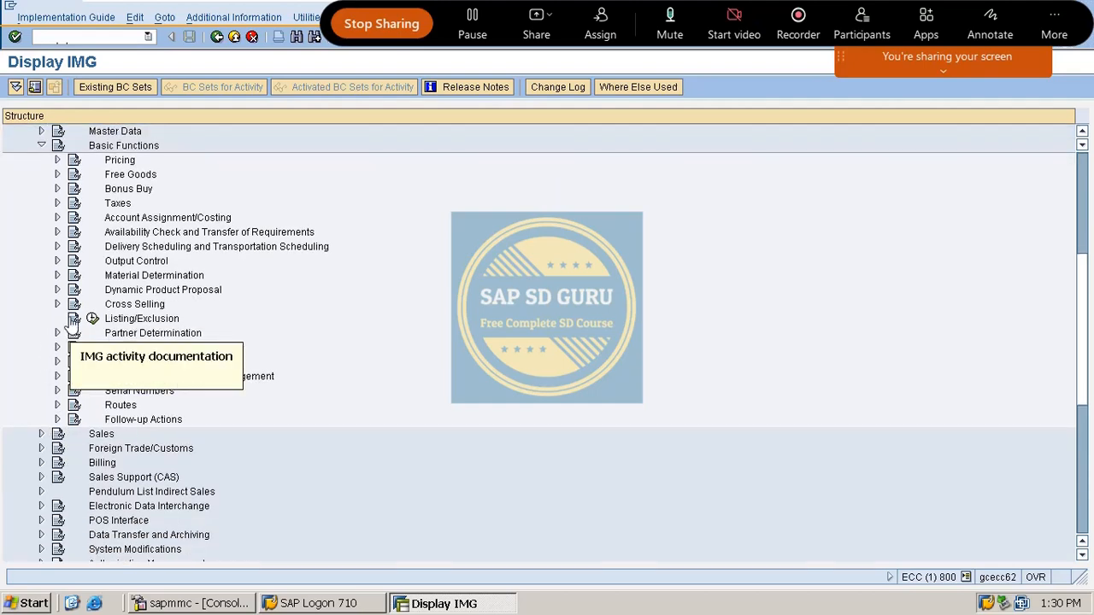
{"action": "left_click", "coordinate": [56, 377]}
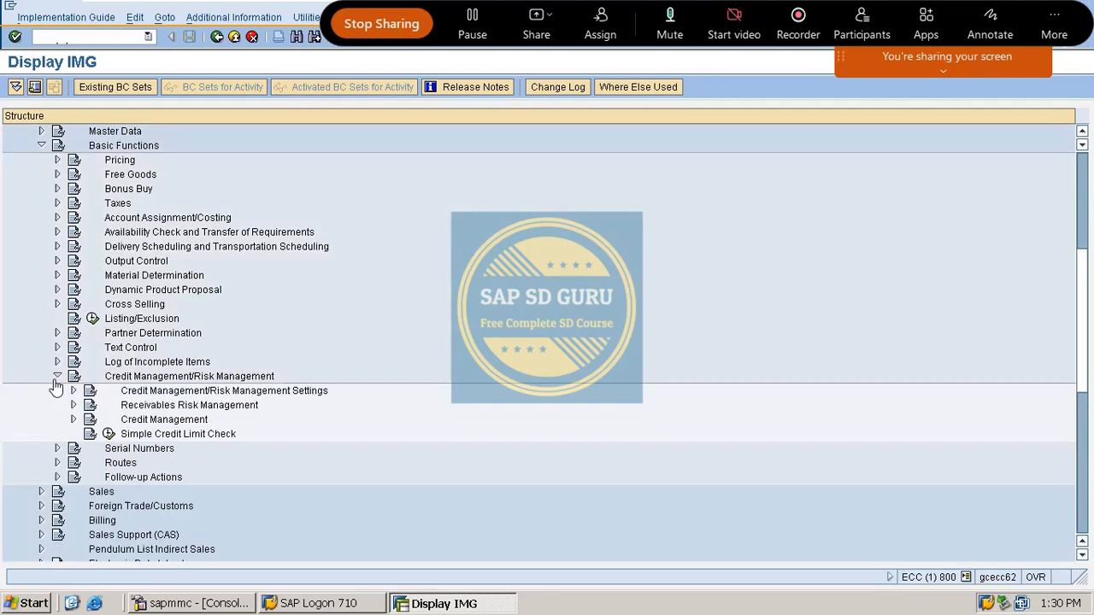
{"action": "scroll", "coordinate": [55, 386], "scroll_direction": "down", "scroll_amount": 5}
{"action": "left_click", "coordinate": [73, 347]}
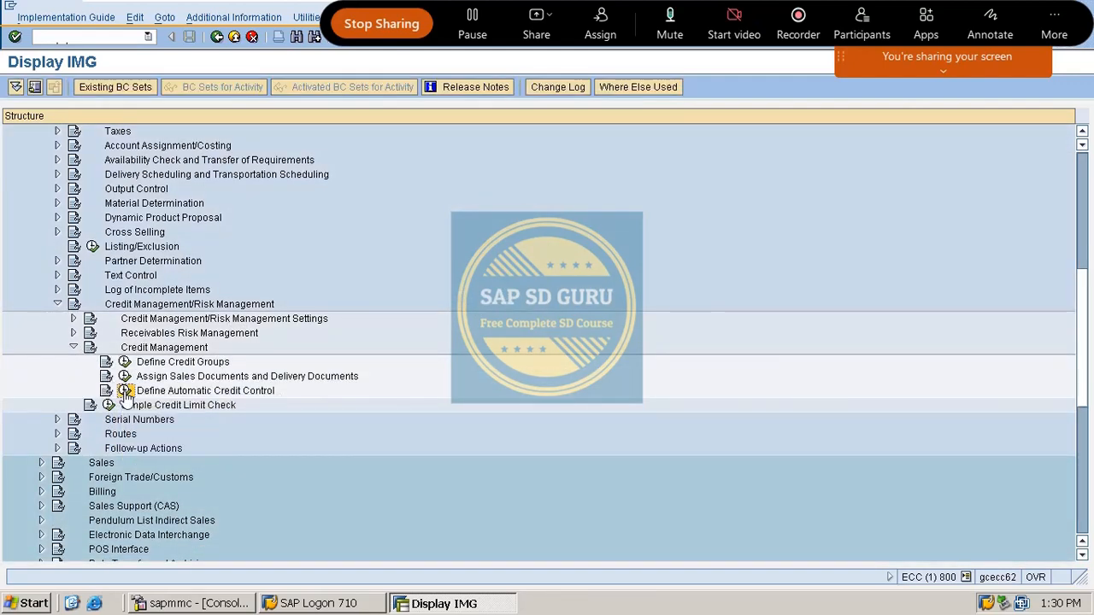
{"action": "left_click", "coordinate": [124, 391]}
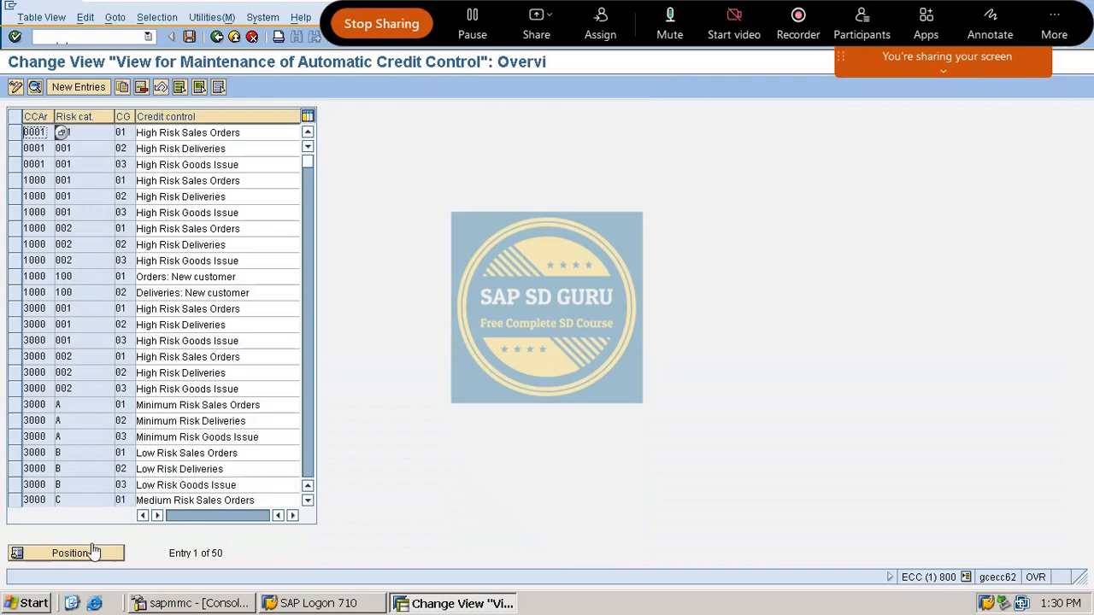
Step: Position the automatic credit control list at credit control area M100 and open the details of its HIGH RISK entry
{"action": "left_click", "coordinate": [97, 559]}
{"action": "type", "text": "m100"}
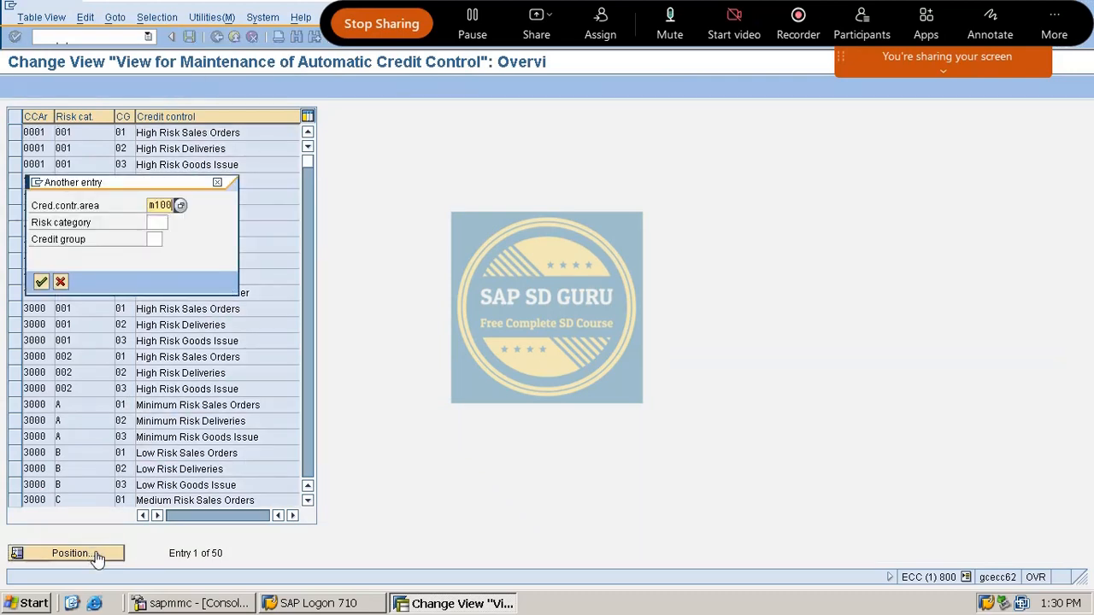
{"action": "key", "text": "Return"}
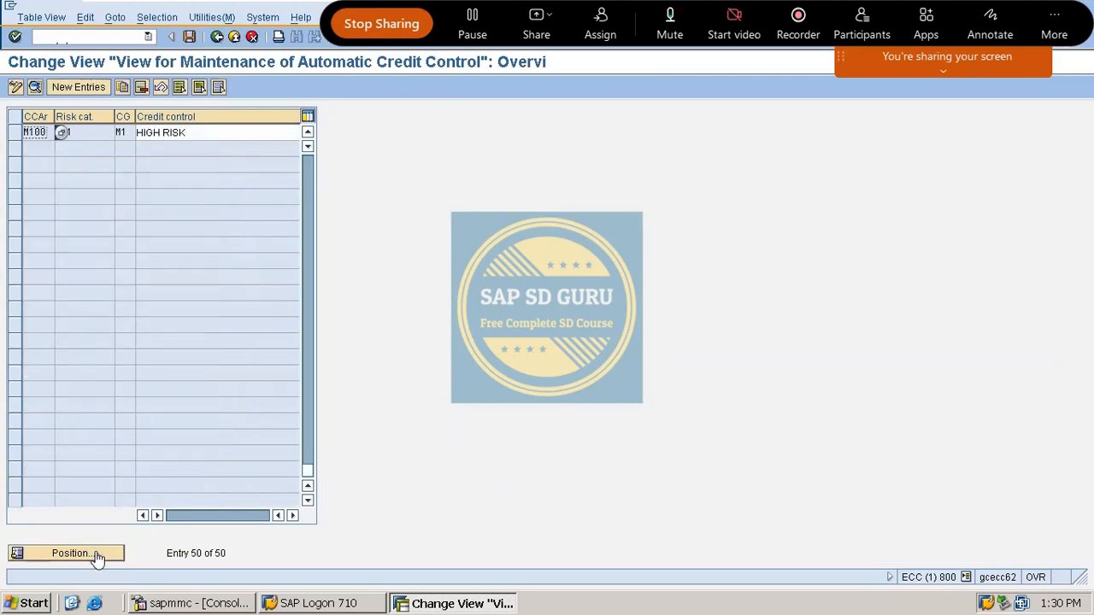
{"action": "double_click", "coordinate": [38, 140]}
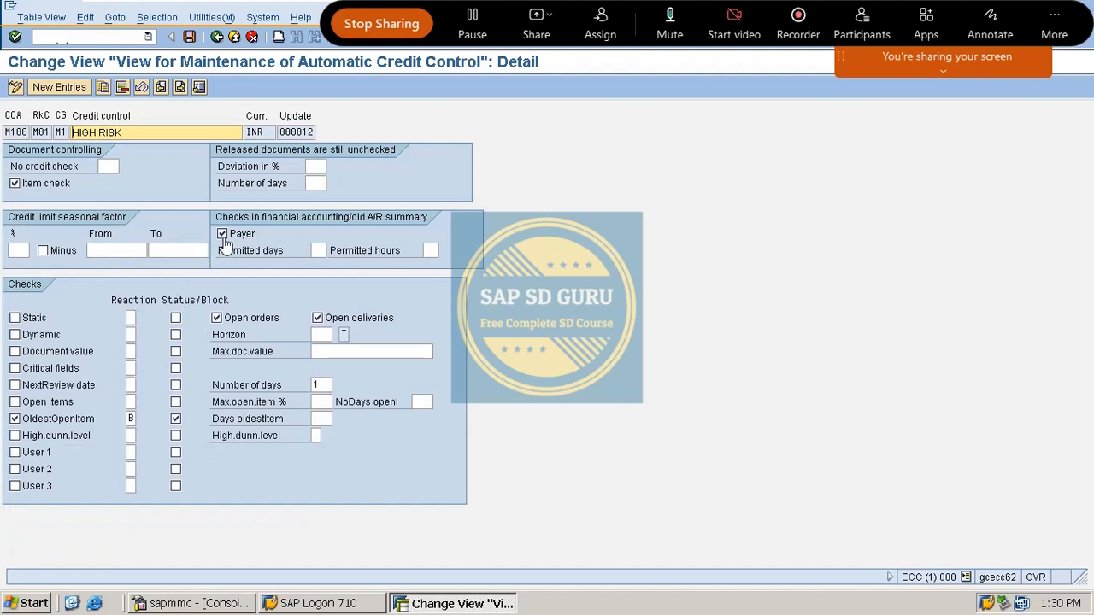
Step: Turn off the Payer check for the M100 HIGH RISK entry and save it under customizing request ECCK900002
{"action": "left_click", "coordinate": [223, 239]}
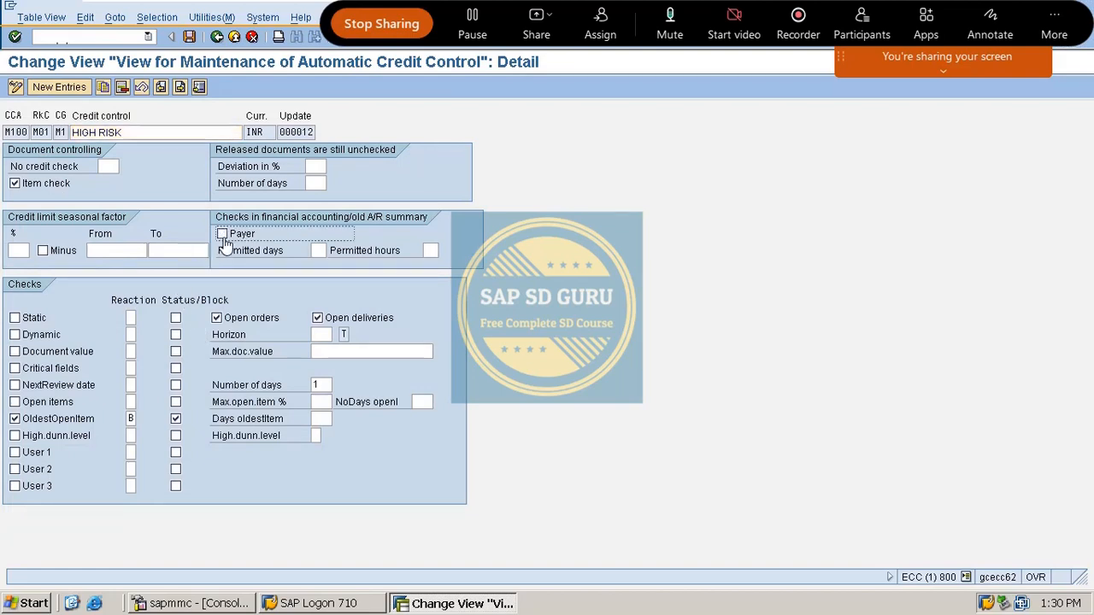
{"action": "left_click", "coordinate": [189, 38]}
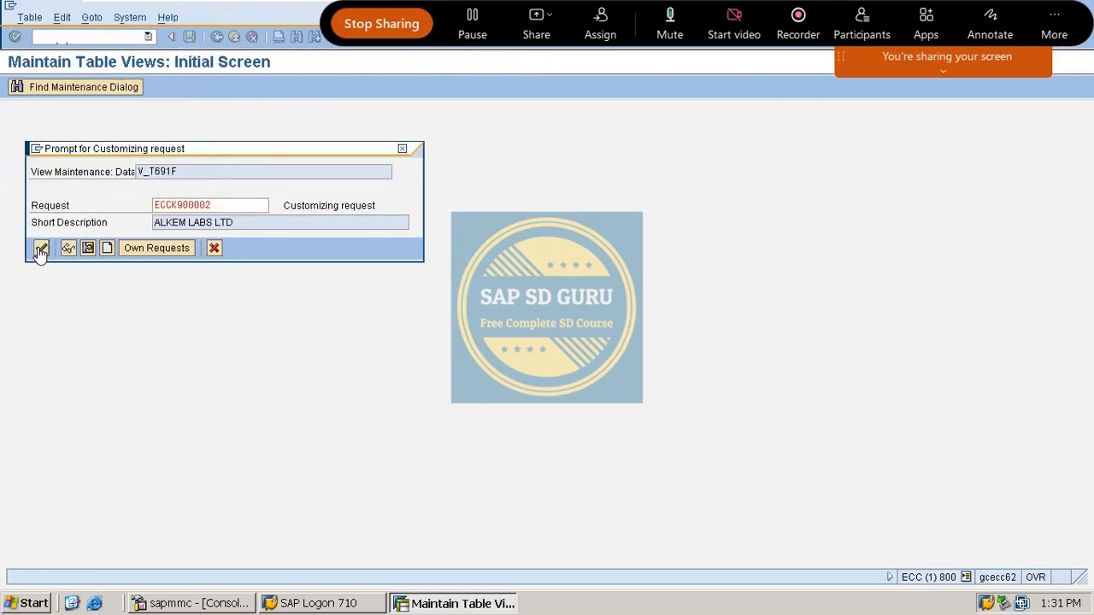
{"action": "left_click", "coordinate": [40, 248]}
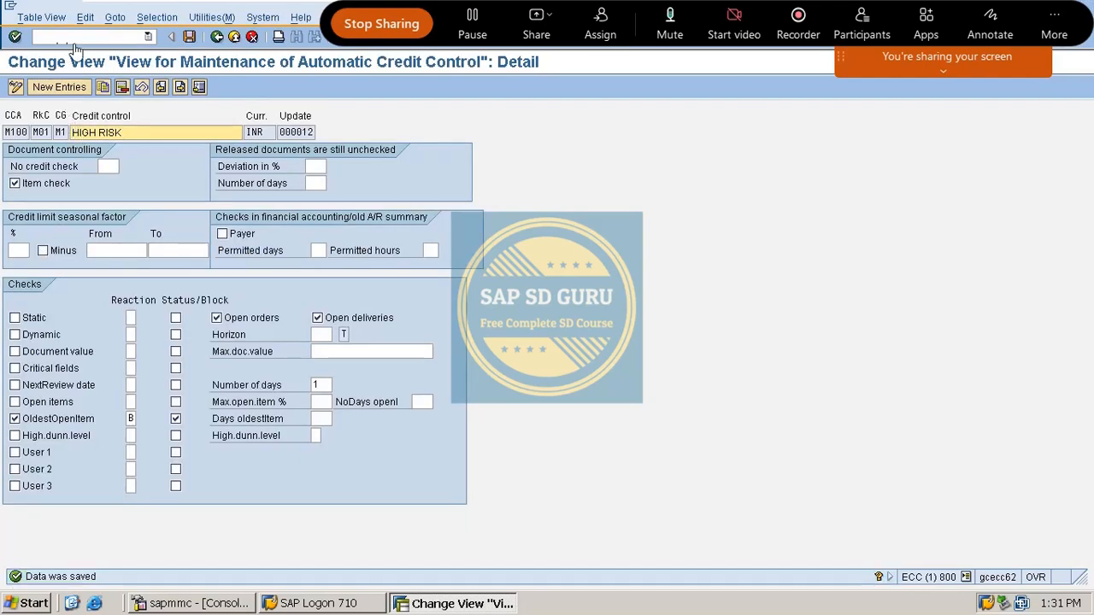
Step: Start a standard order in VA01 for sold-to party REL with payer REL PAYER -4, then read and dismiss the credit check message
{"action": "left_click", "coordinate": [81, 39]}
{"action": "type", "text": "/nv"}
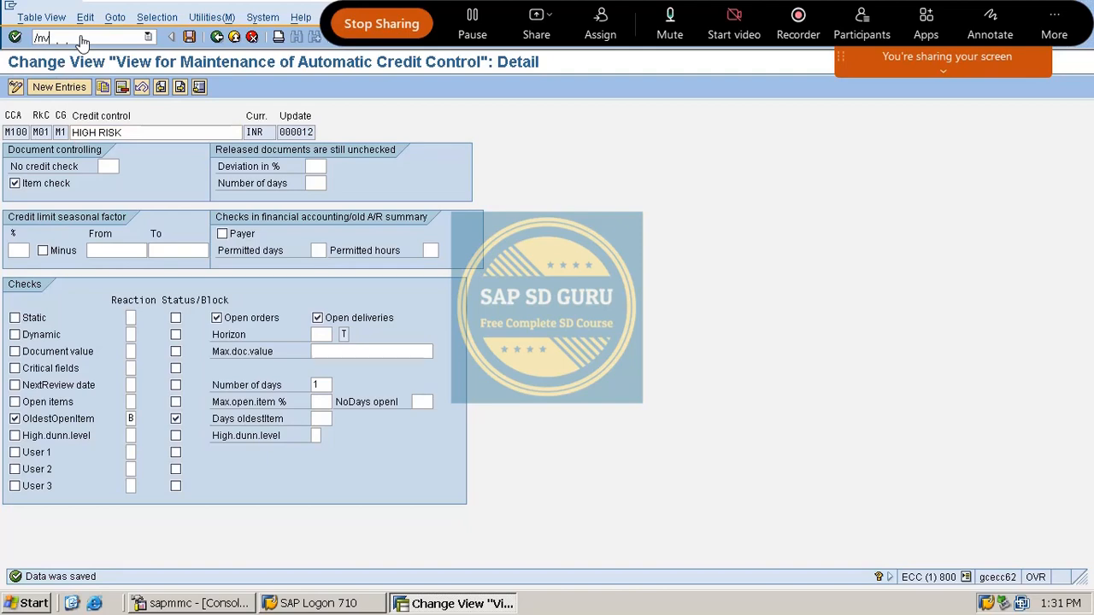
{"action": "type", "text": "a01"}
{"action": "key", "text": "Return"}
{"action": "key", "text": "Return"}
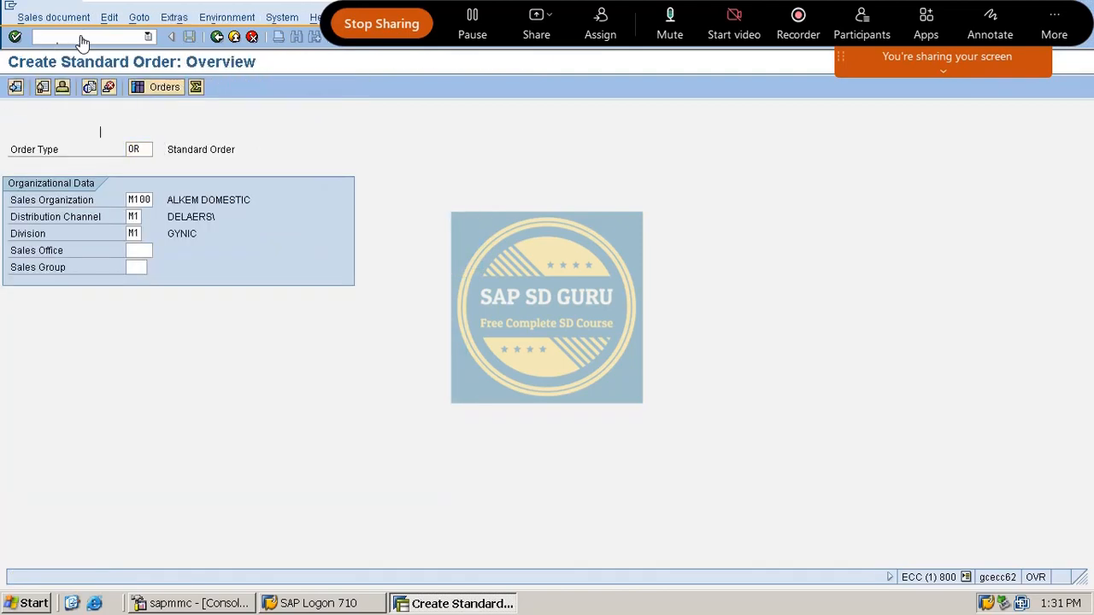
{"action": "type", "text": "6687"}
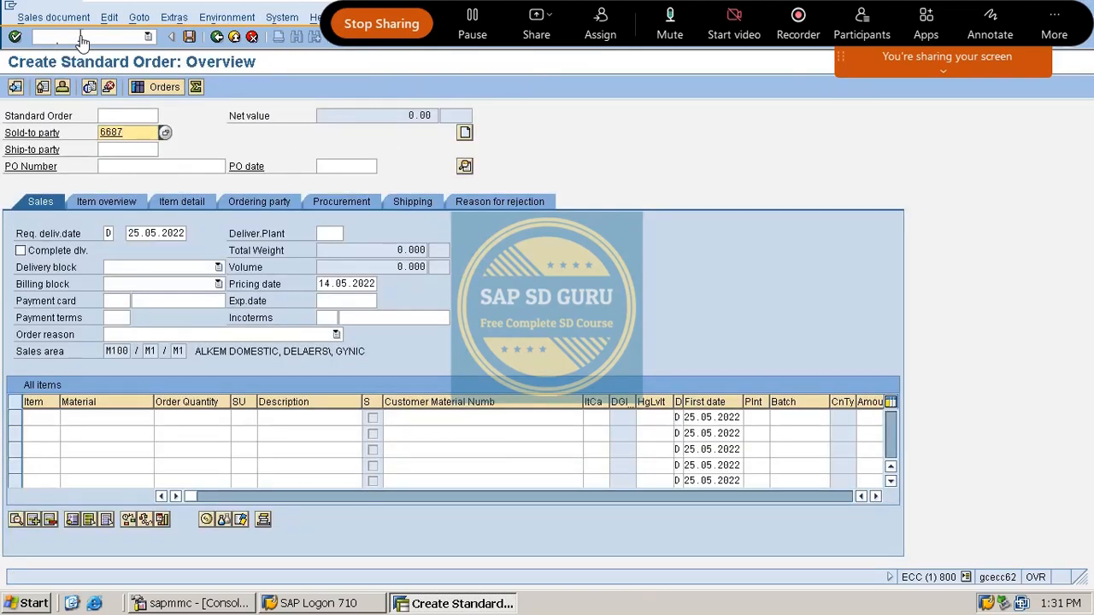
{"action": "key", "text": "Return"}
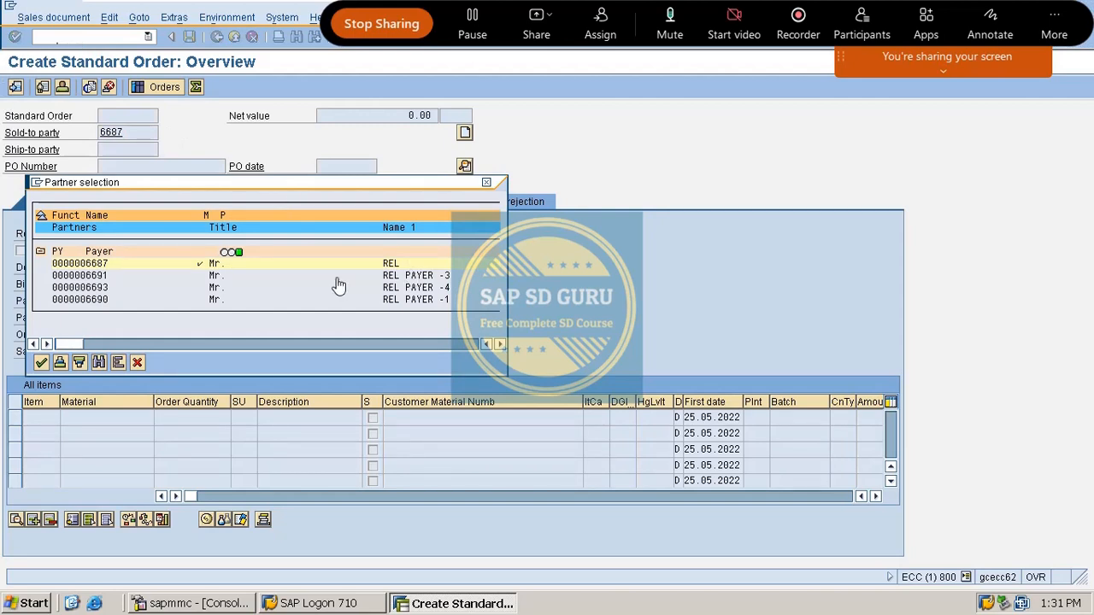
{"action": "double_click", "coordinate": [100, 289]}
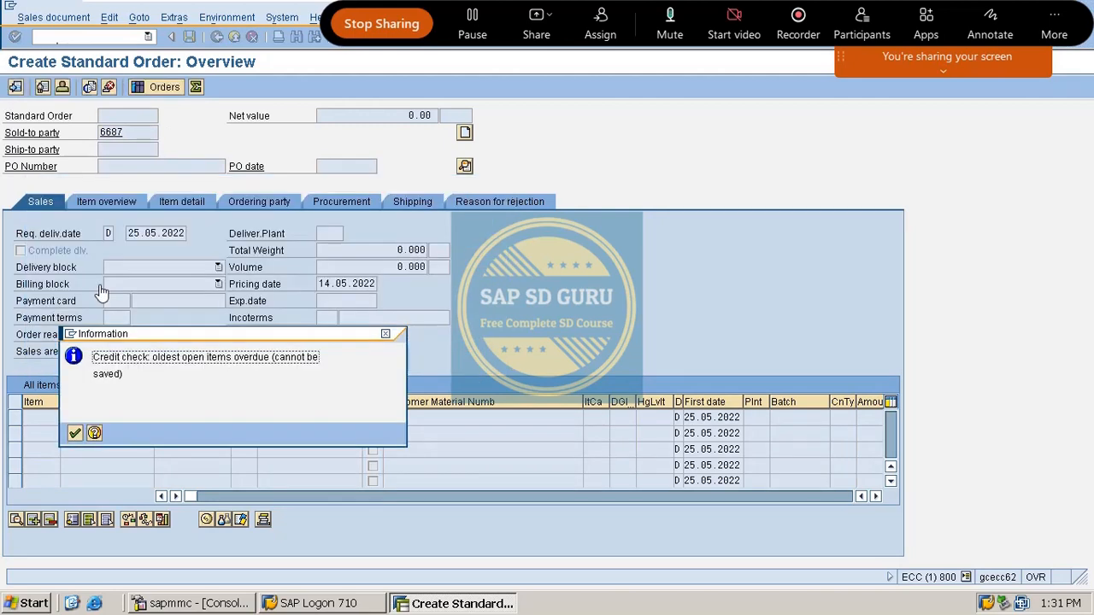
{"action": "key", "text": "Tab"}
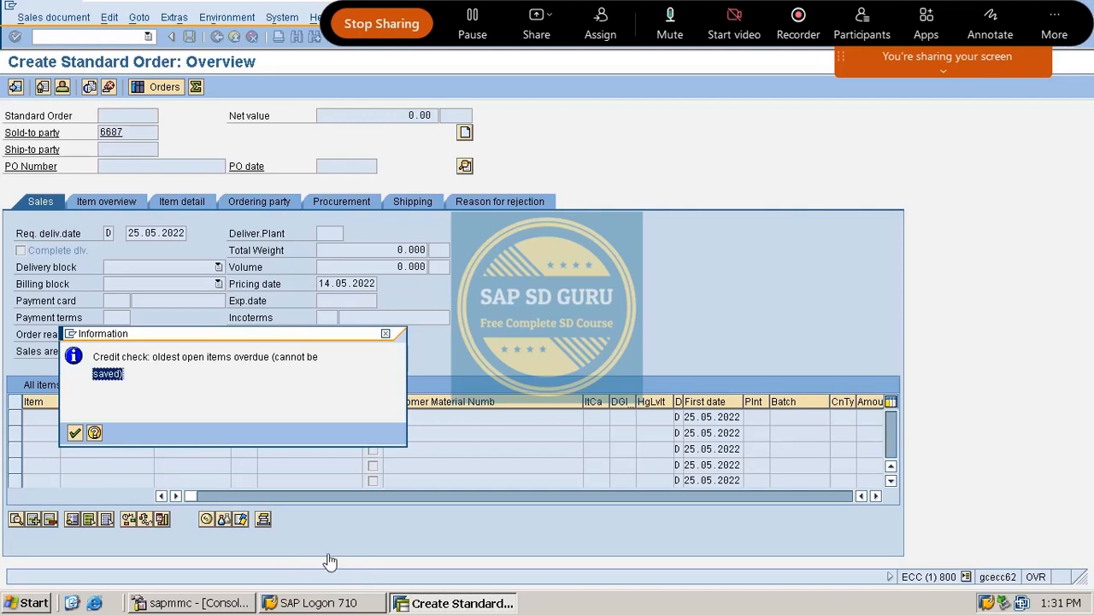
{"action": "left_click", "coordinate": [75, 433]}
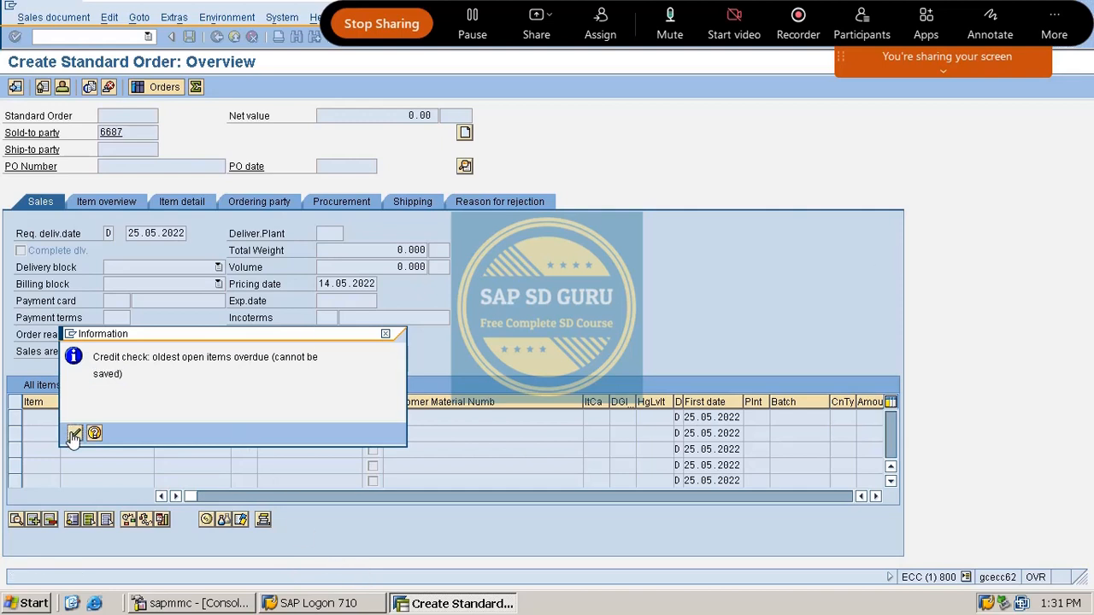